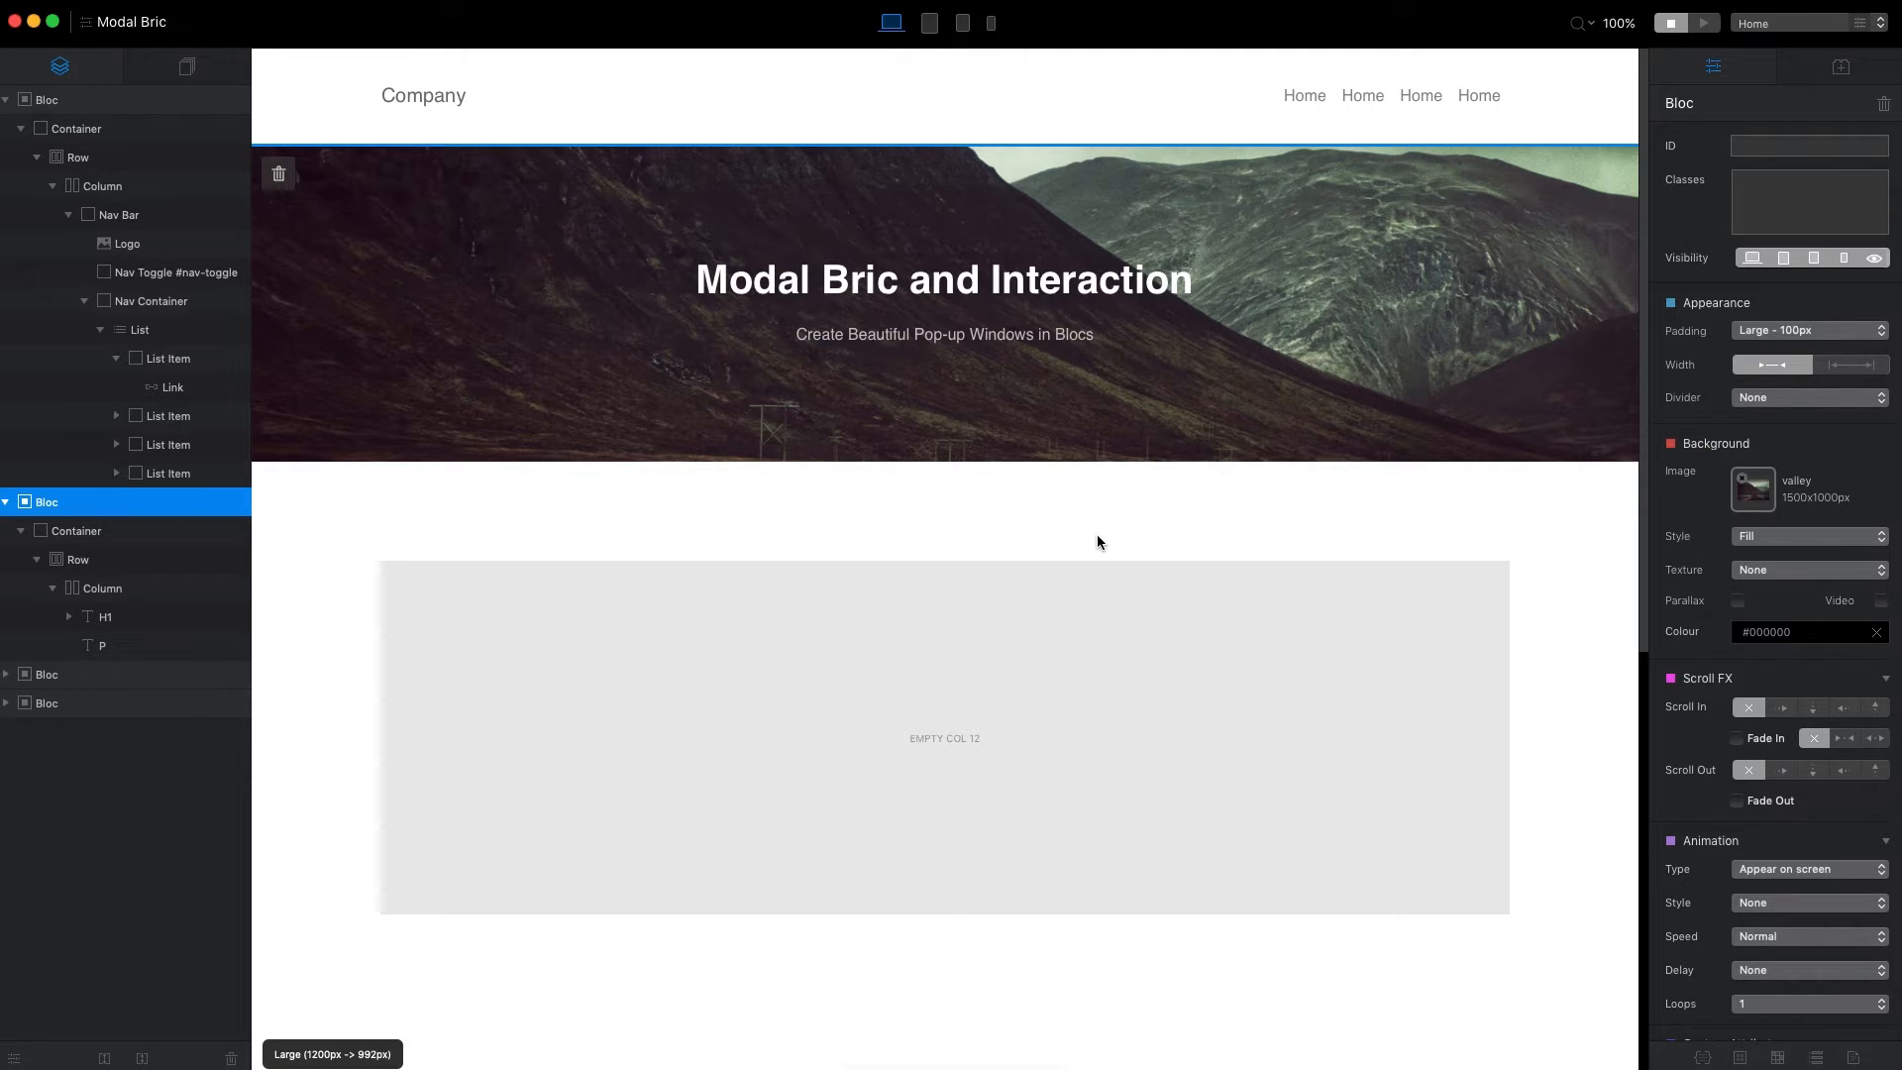
Open the bric picker for the empty column and search it for icon and image brics, clearing the search.
left_click(949, 651)
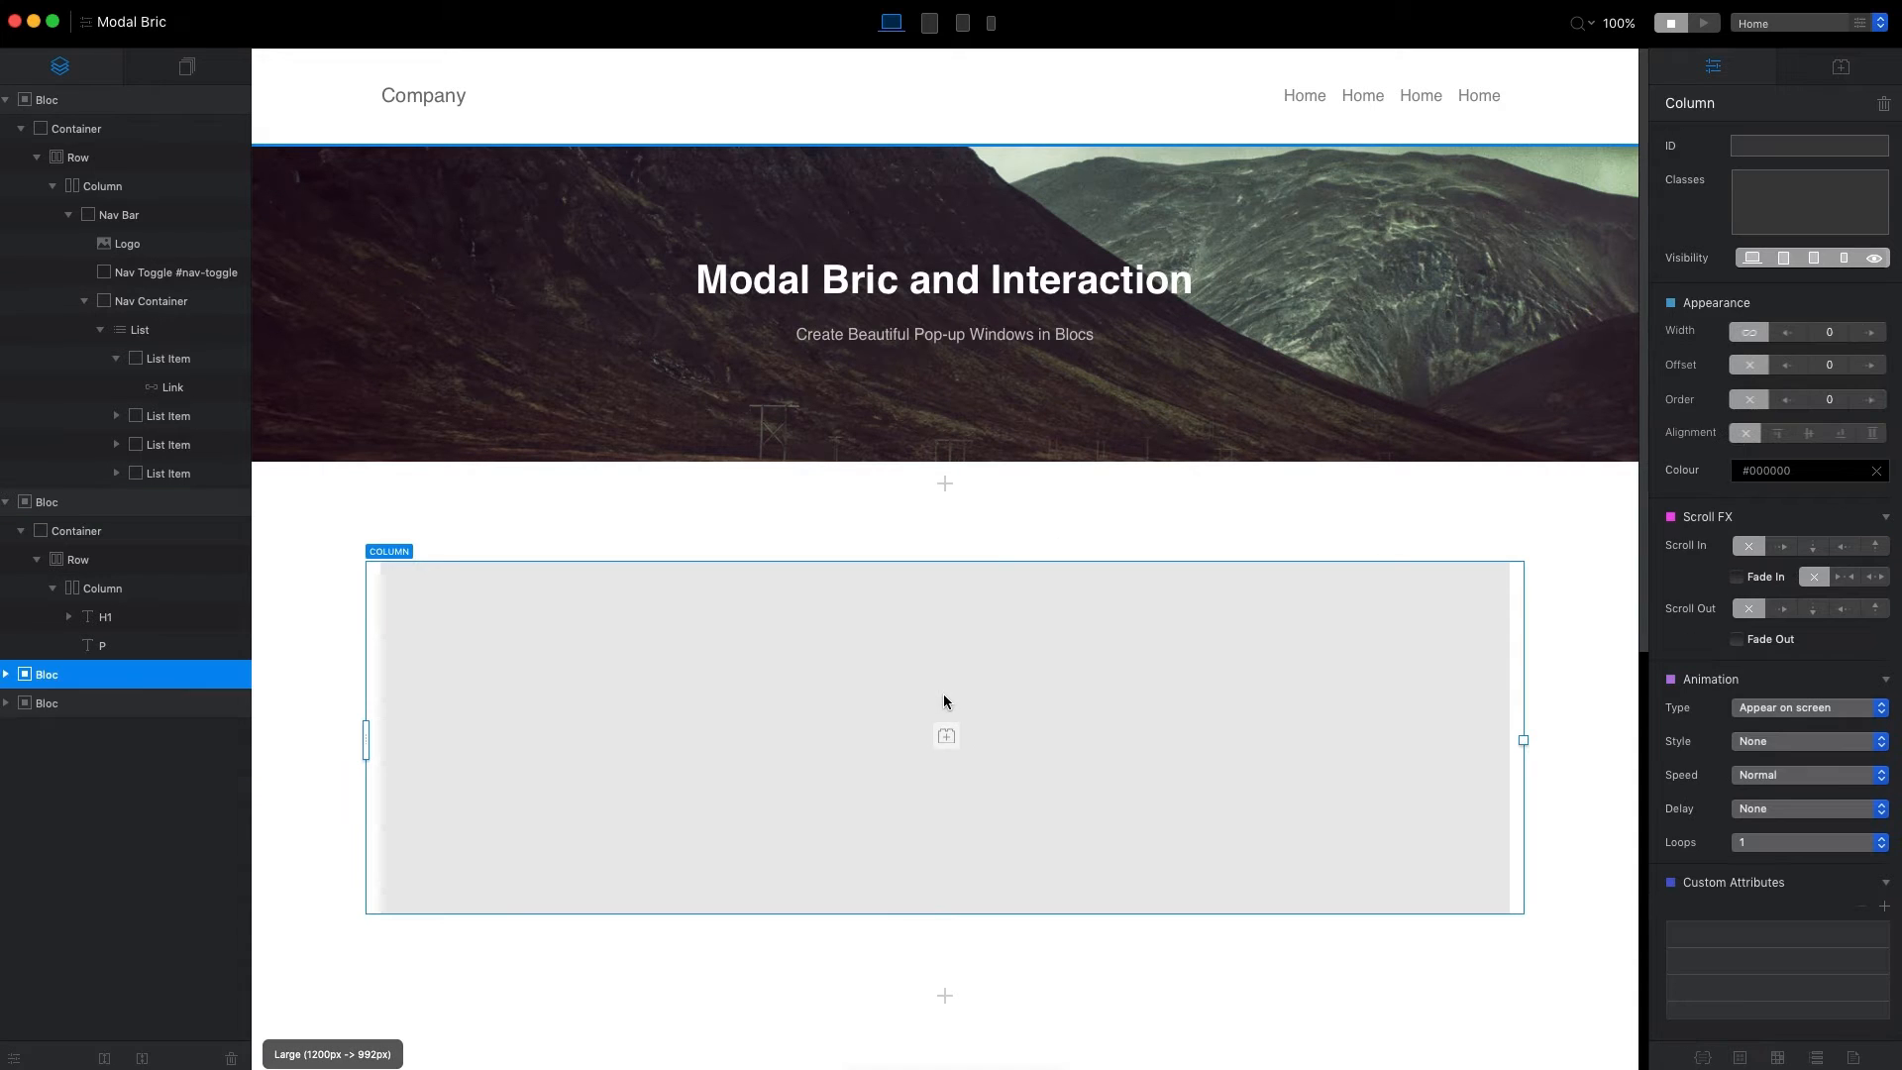
left_click(946, 735)
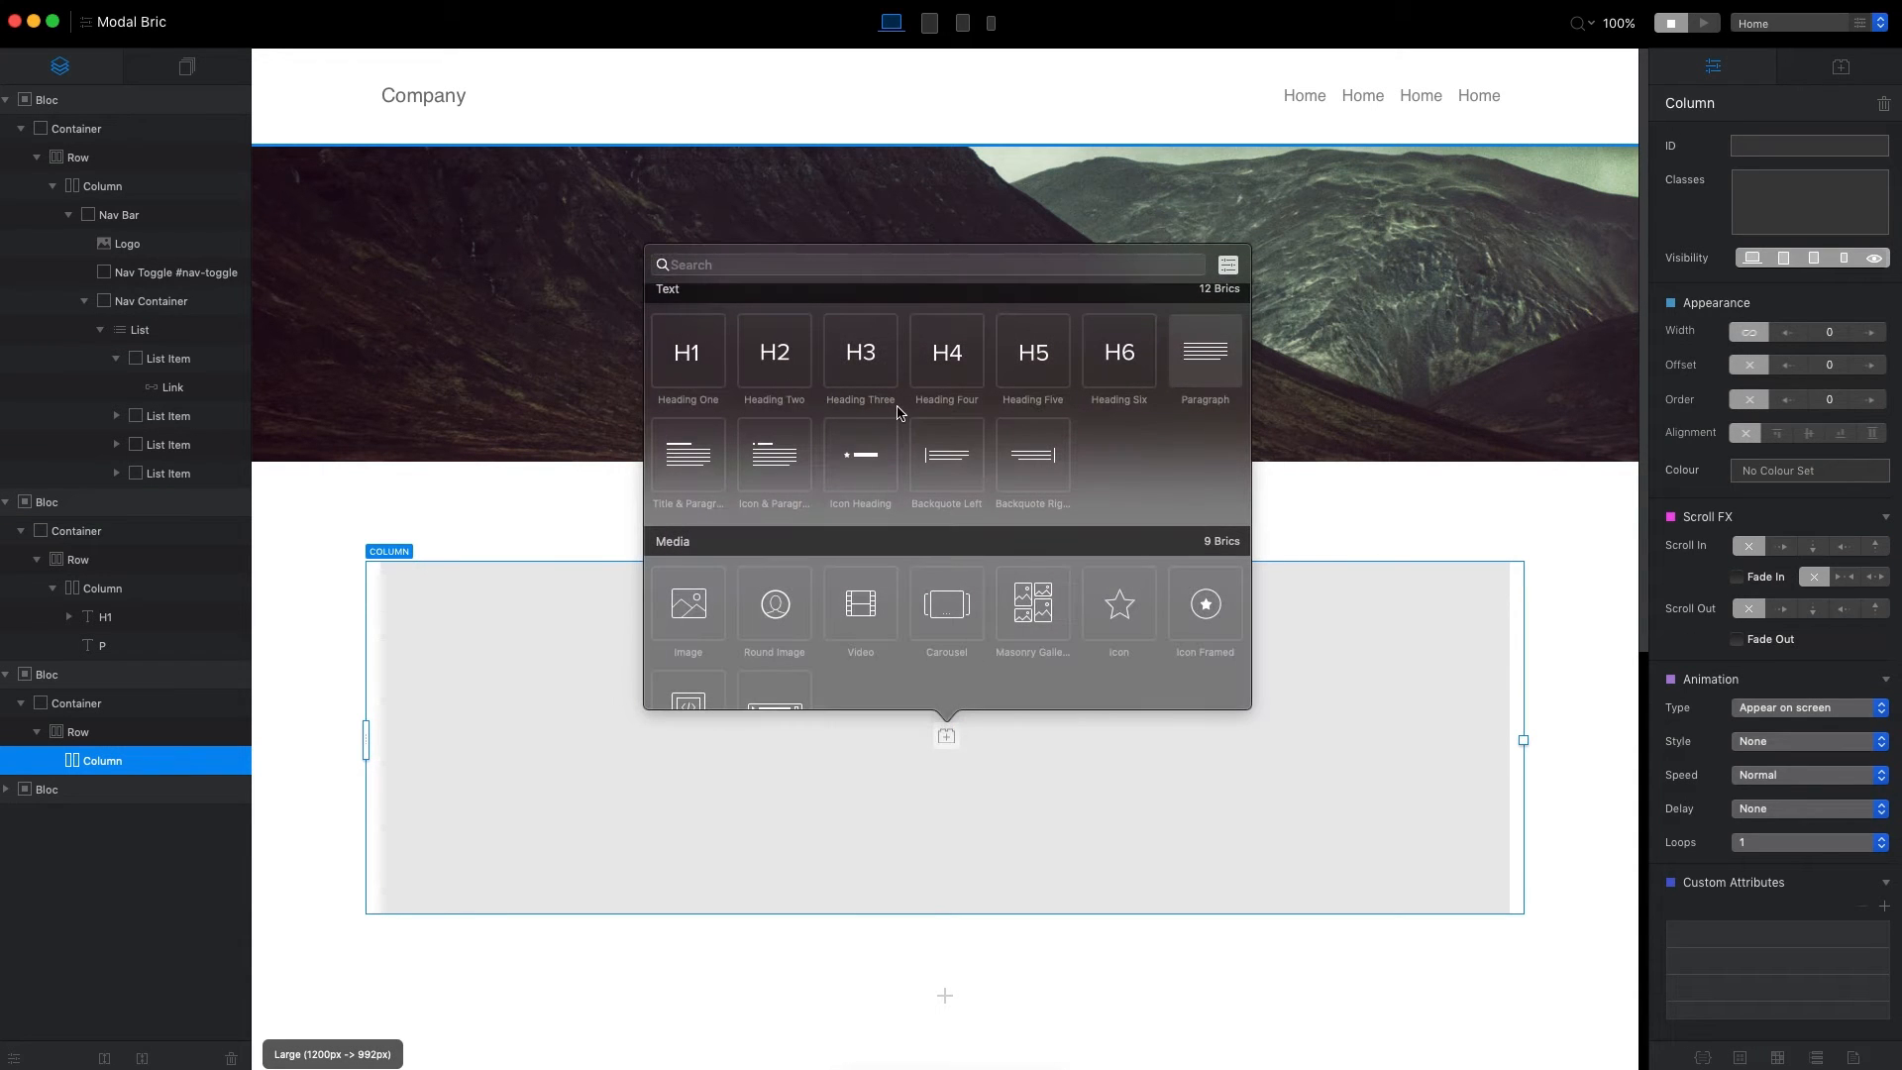
type("icon")
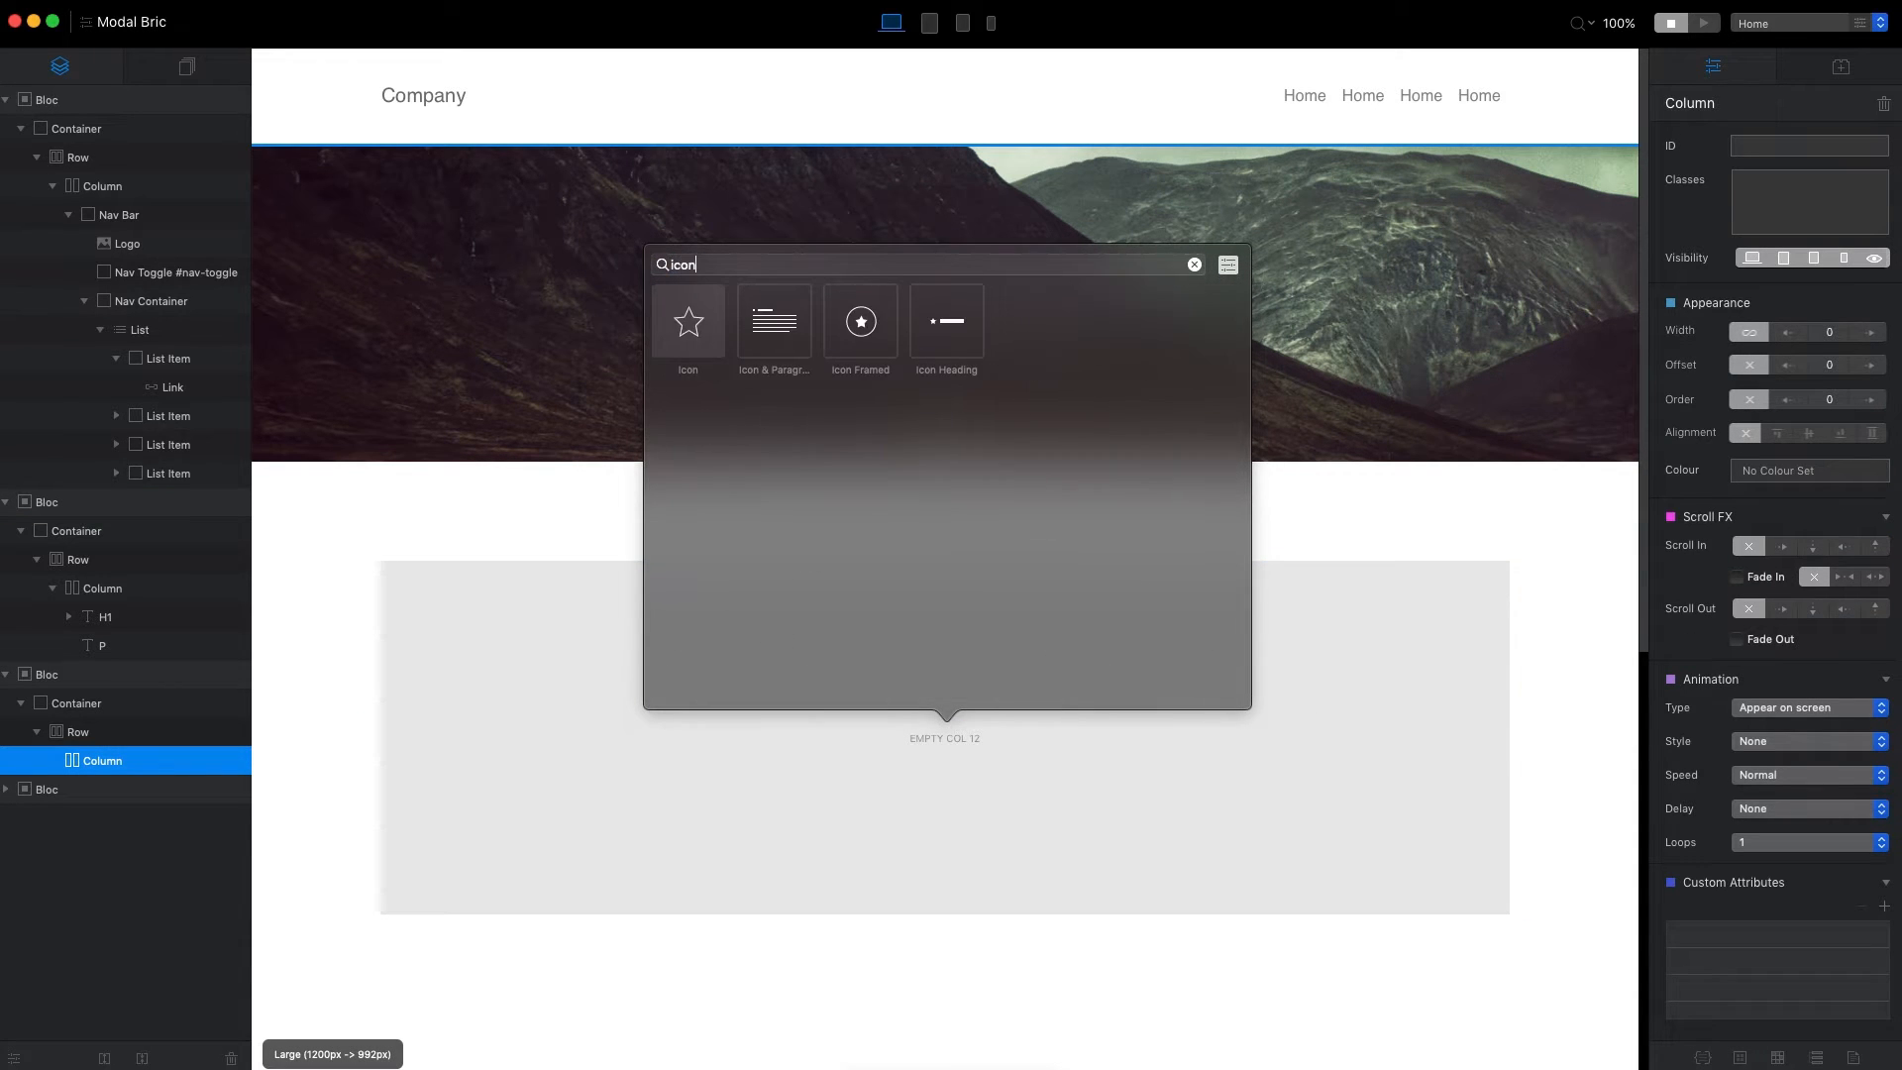
key("super+a")
type("li")
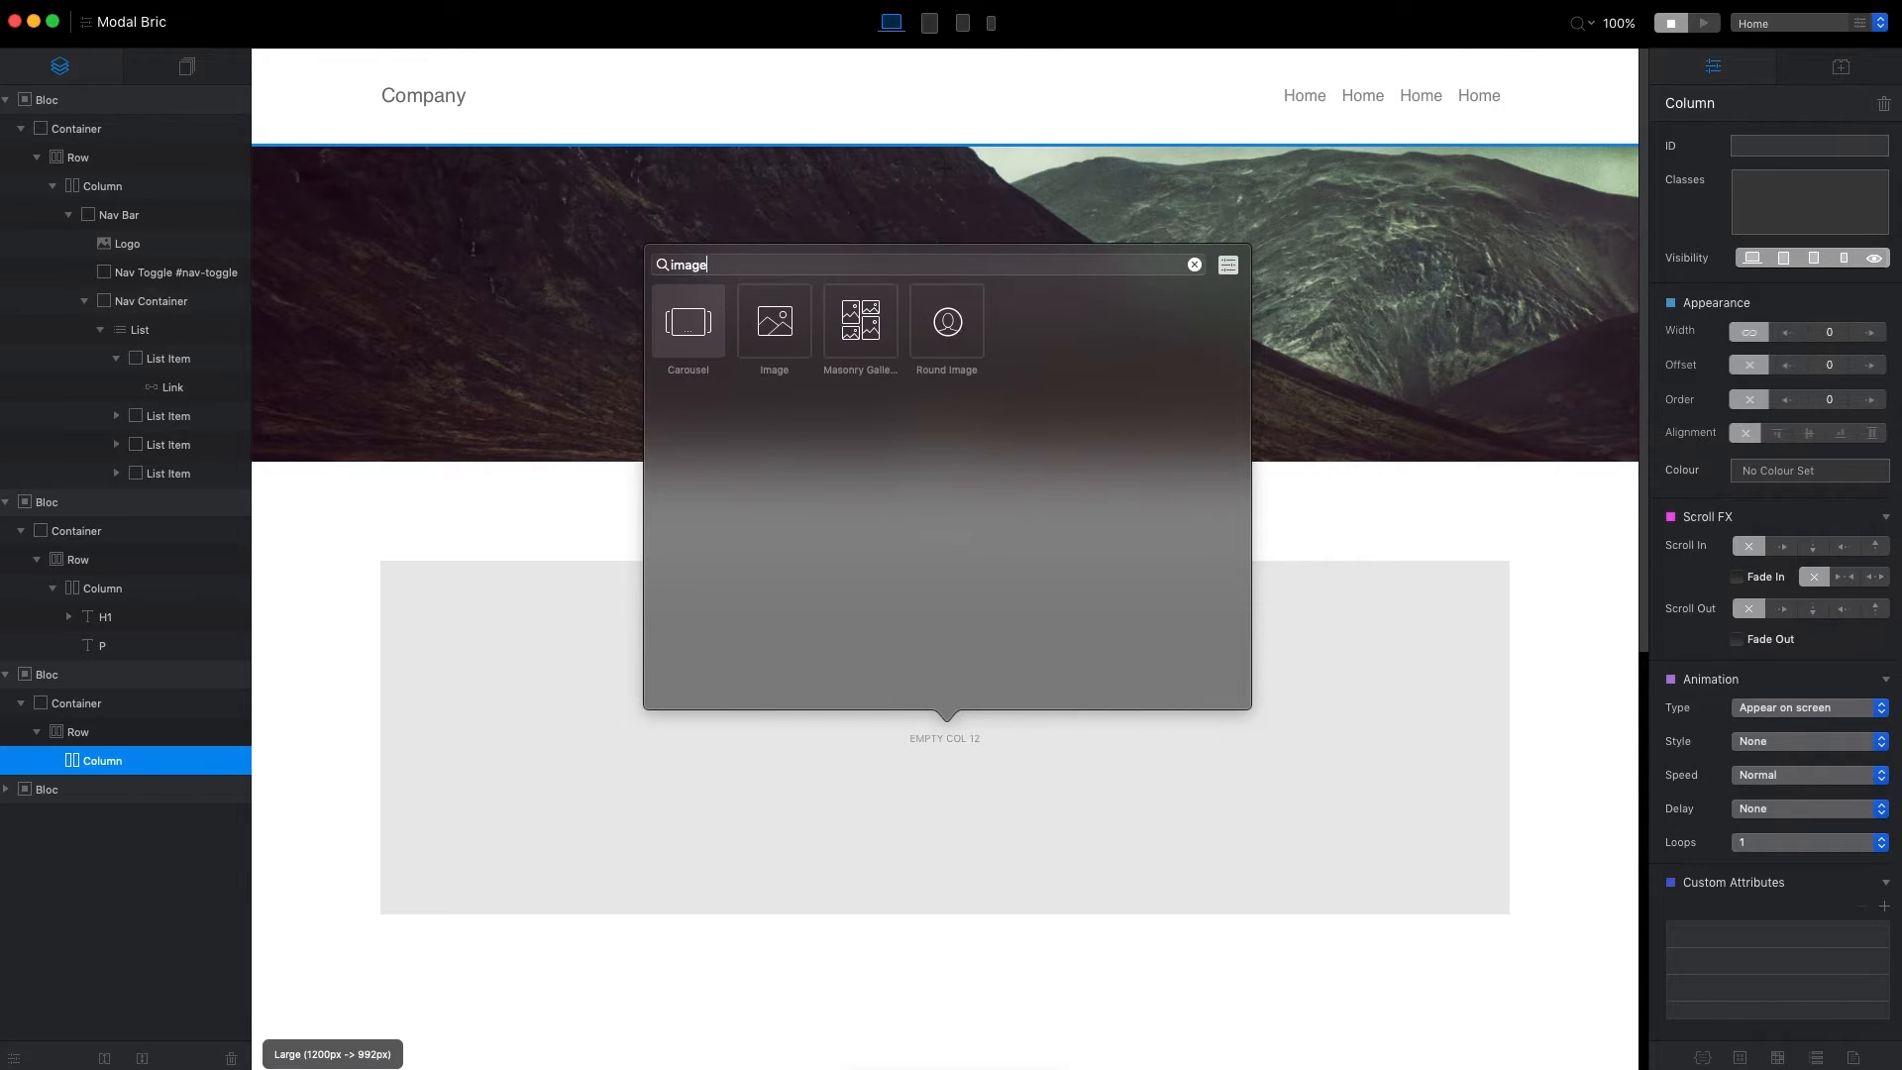
type("nk")
key("super+a")
key("BackSpace")
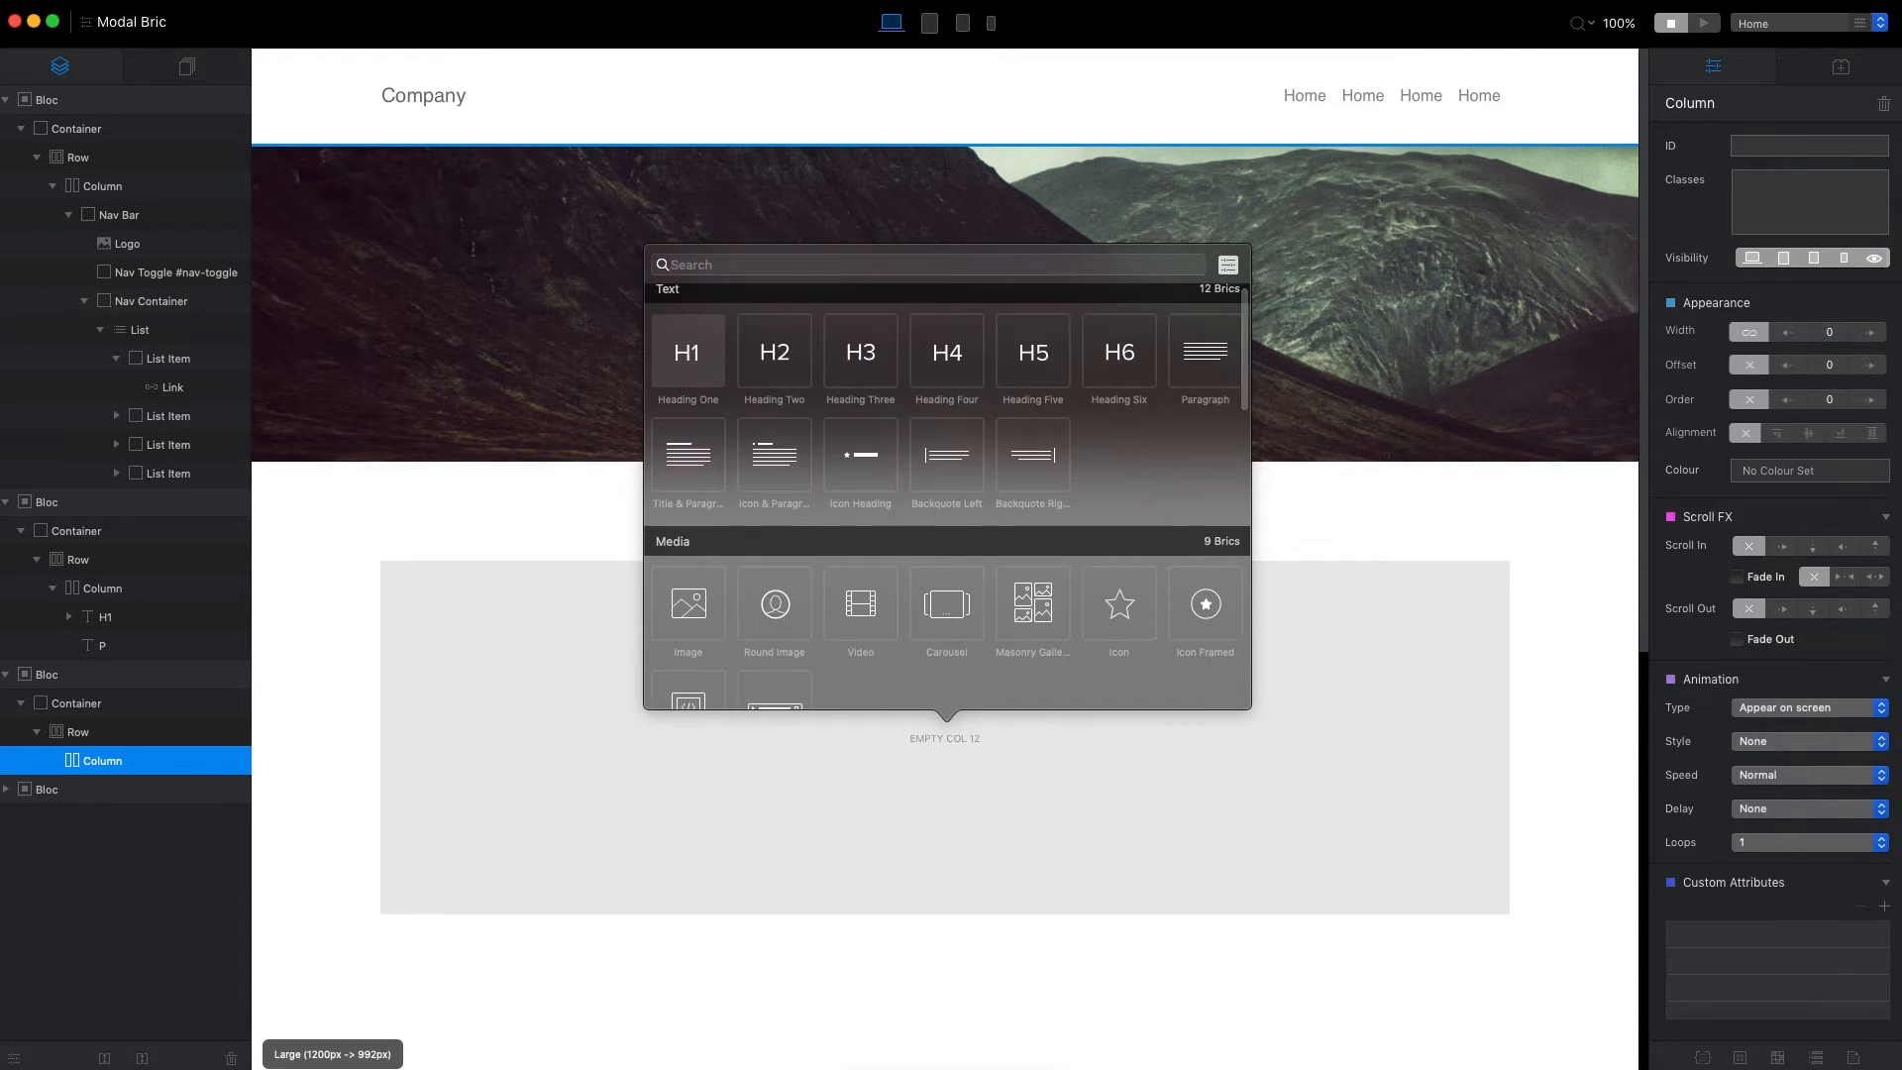
Insert a Button bric into the empty column below the hero banner and centre-align it.
type("butto")
key("Return")
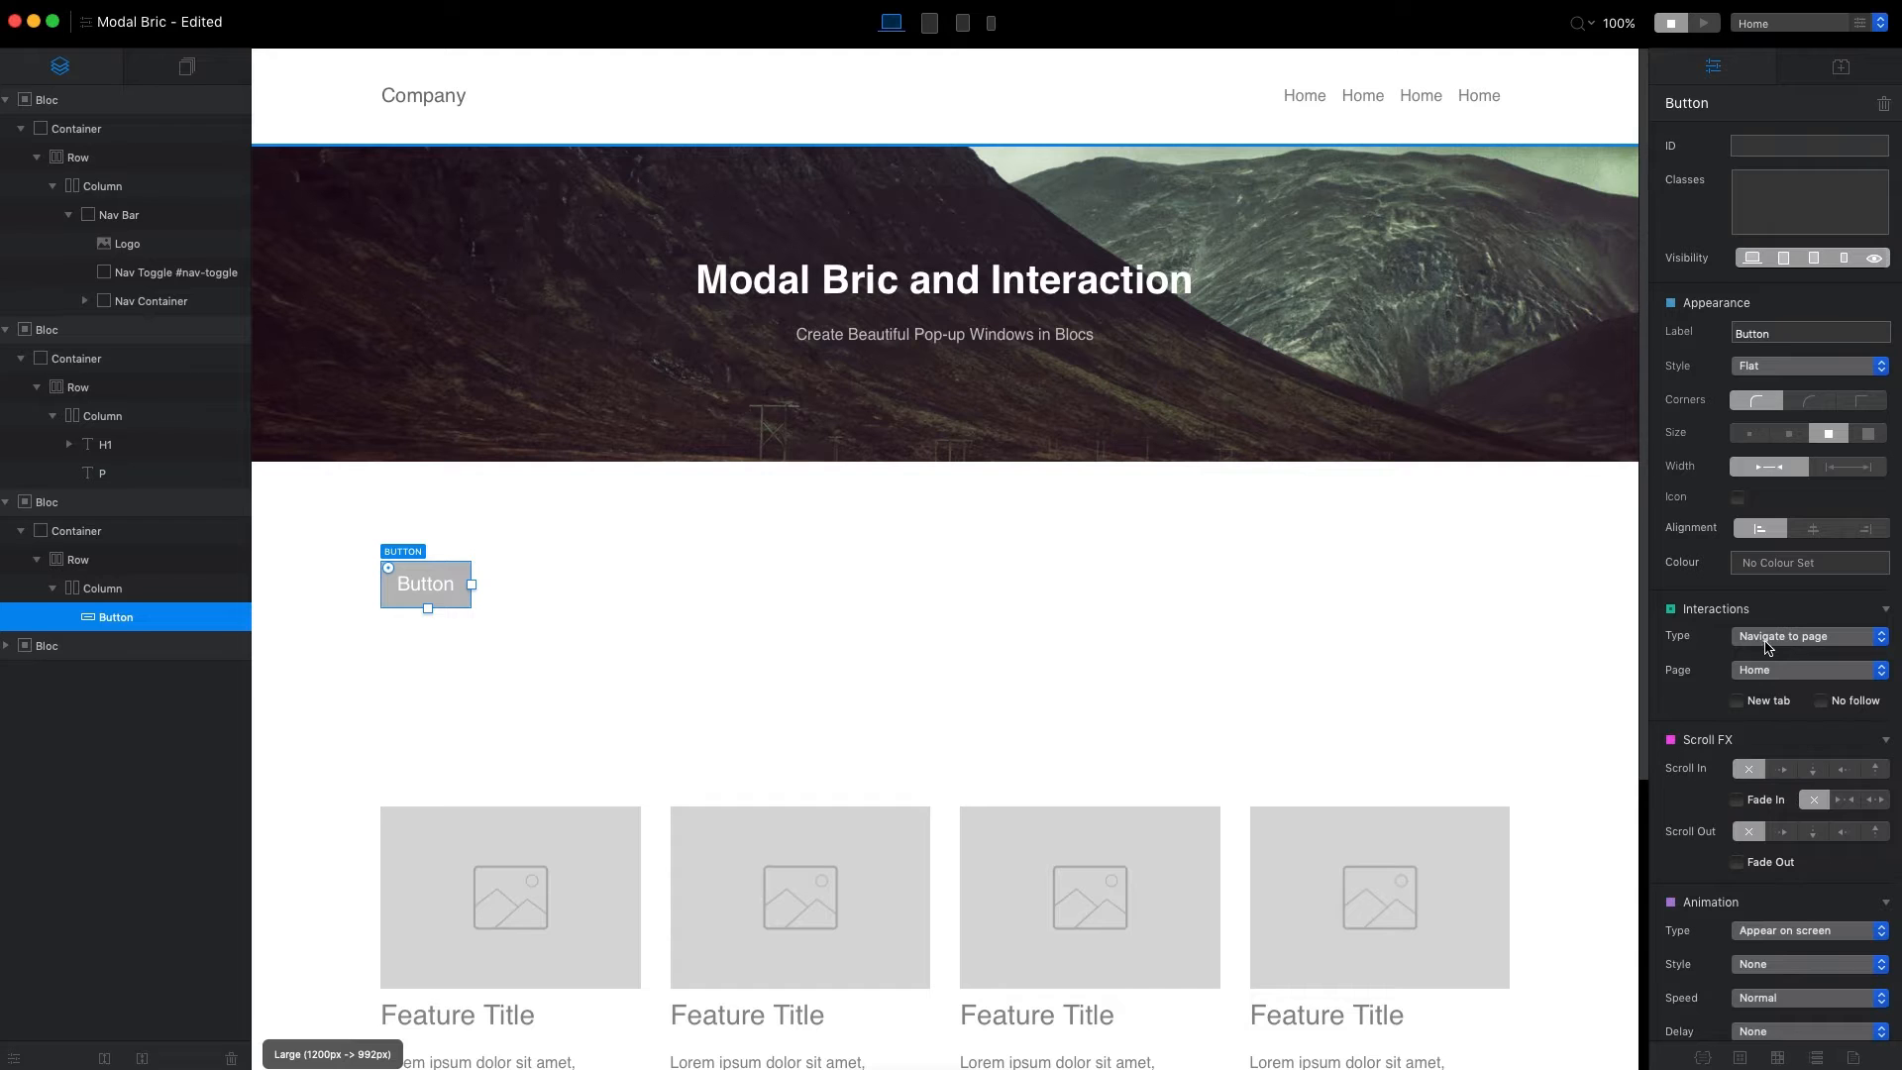
left_click(1812, 528)
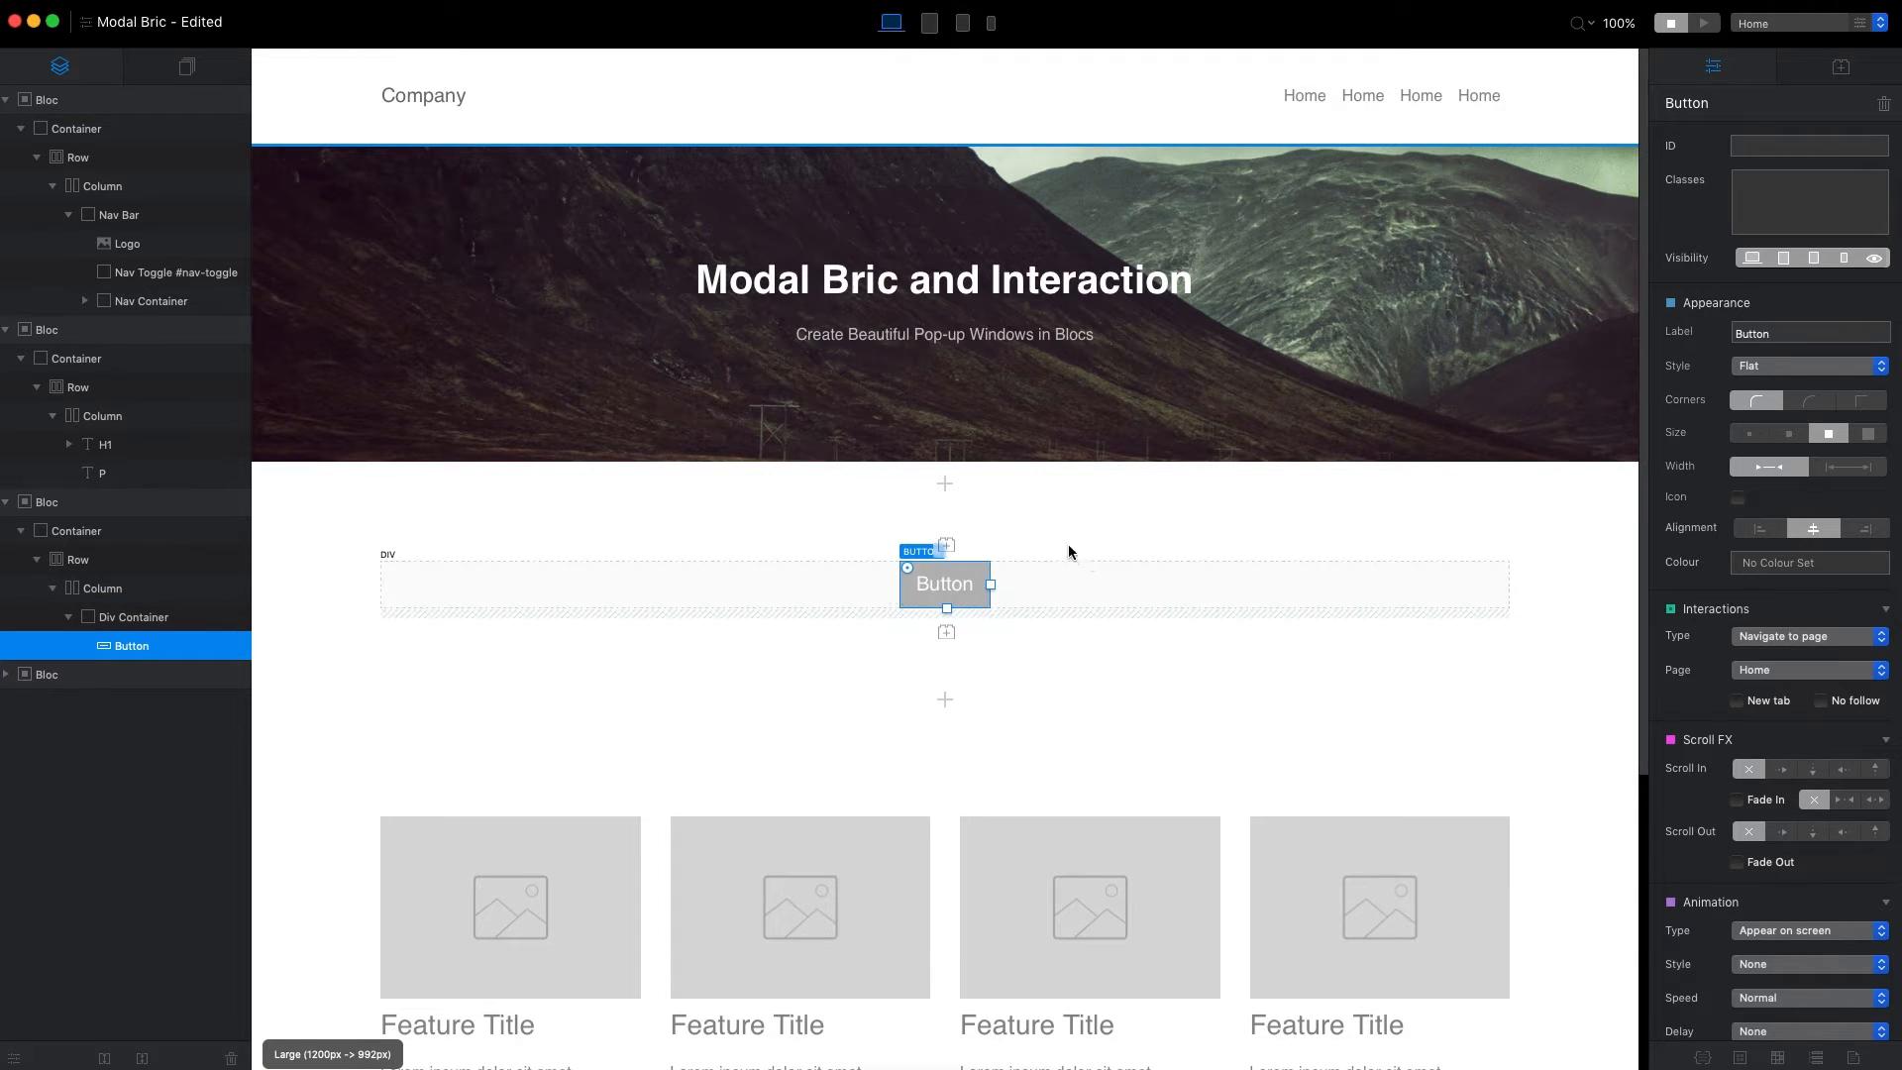
Label the button "Book Now" and set its colour to the black global swatch.
double_click(1778, 333)
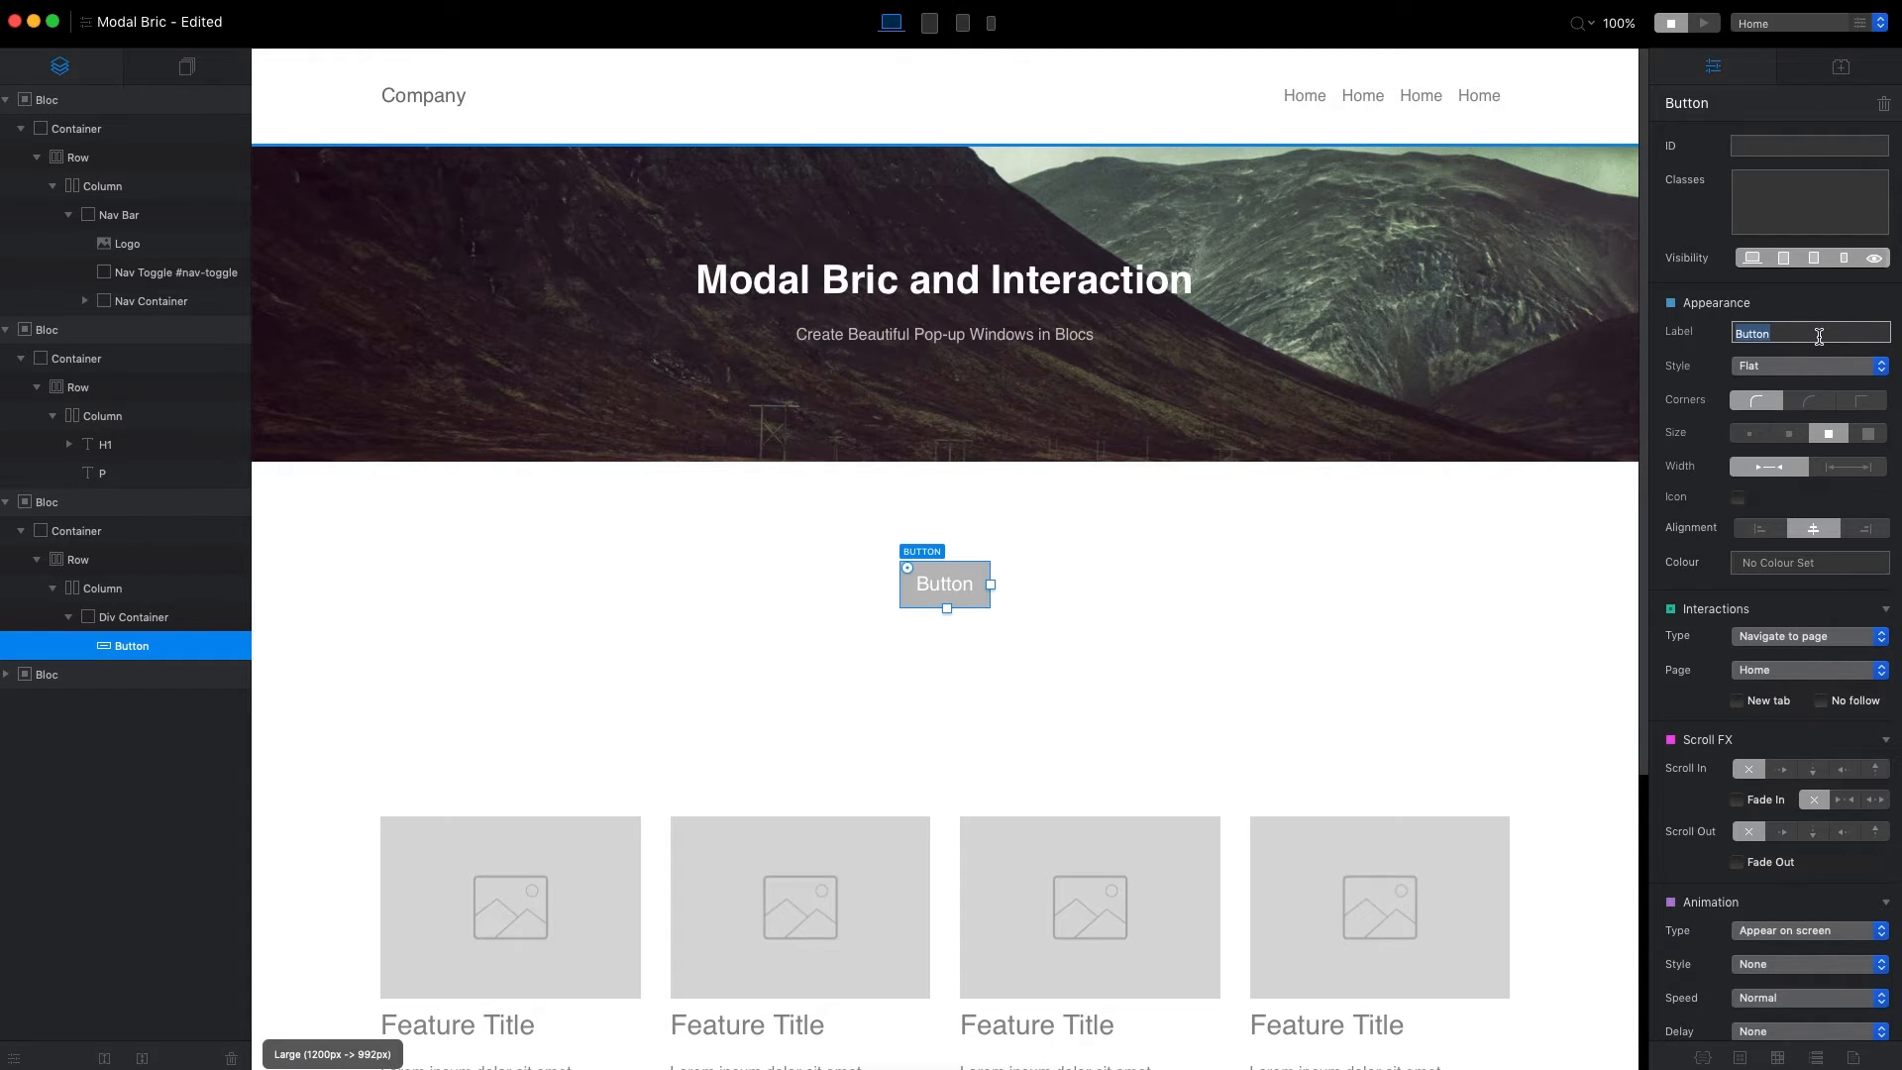
type("Book Now")
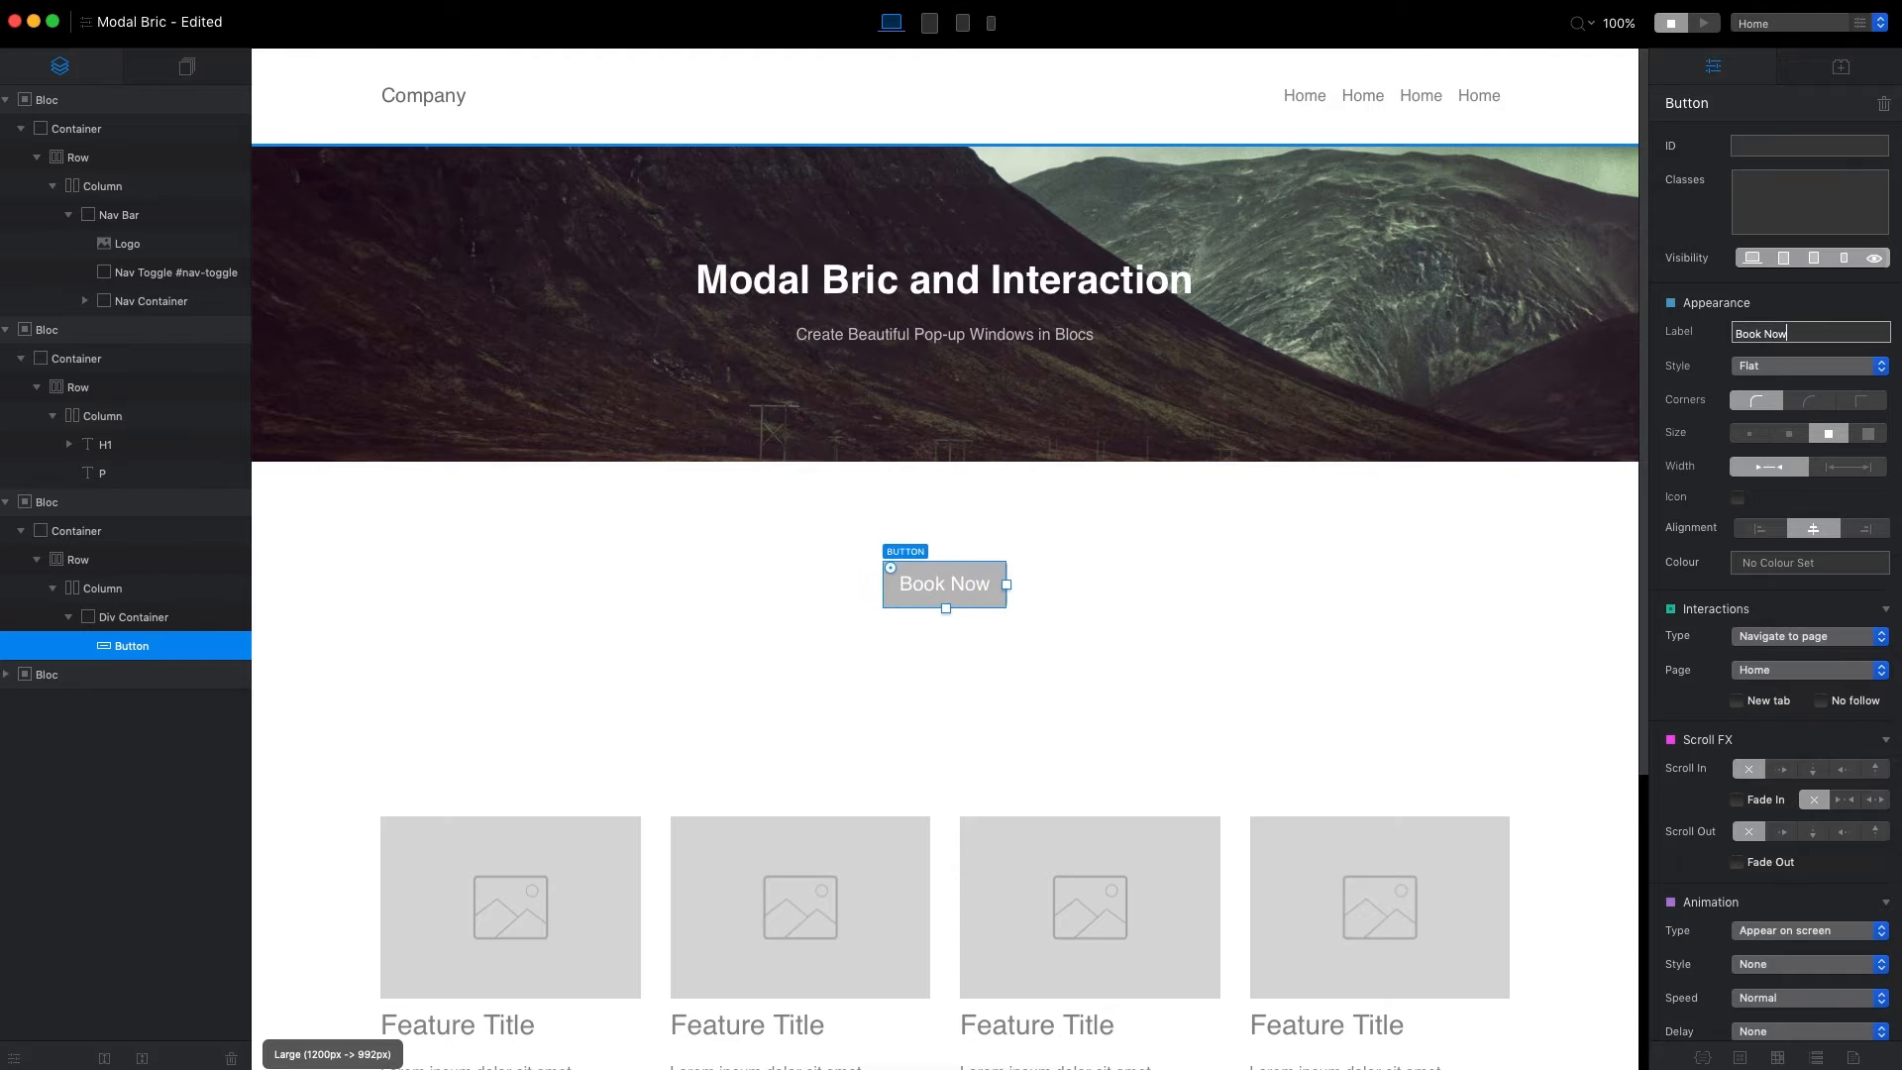
left_click(1809, 563)
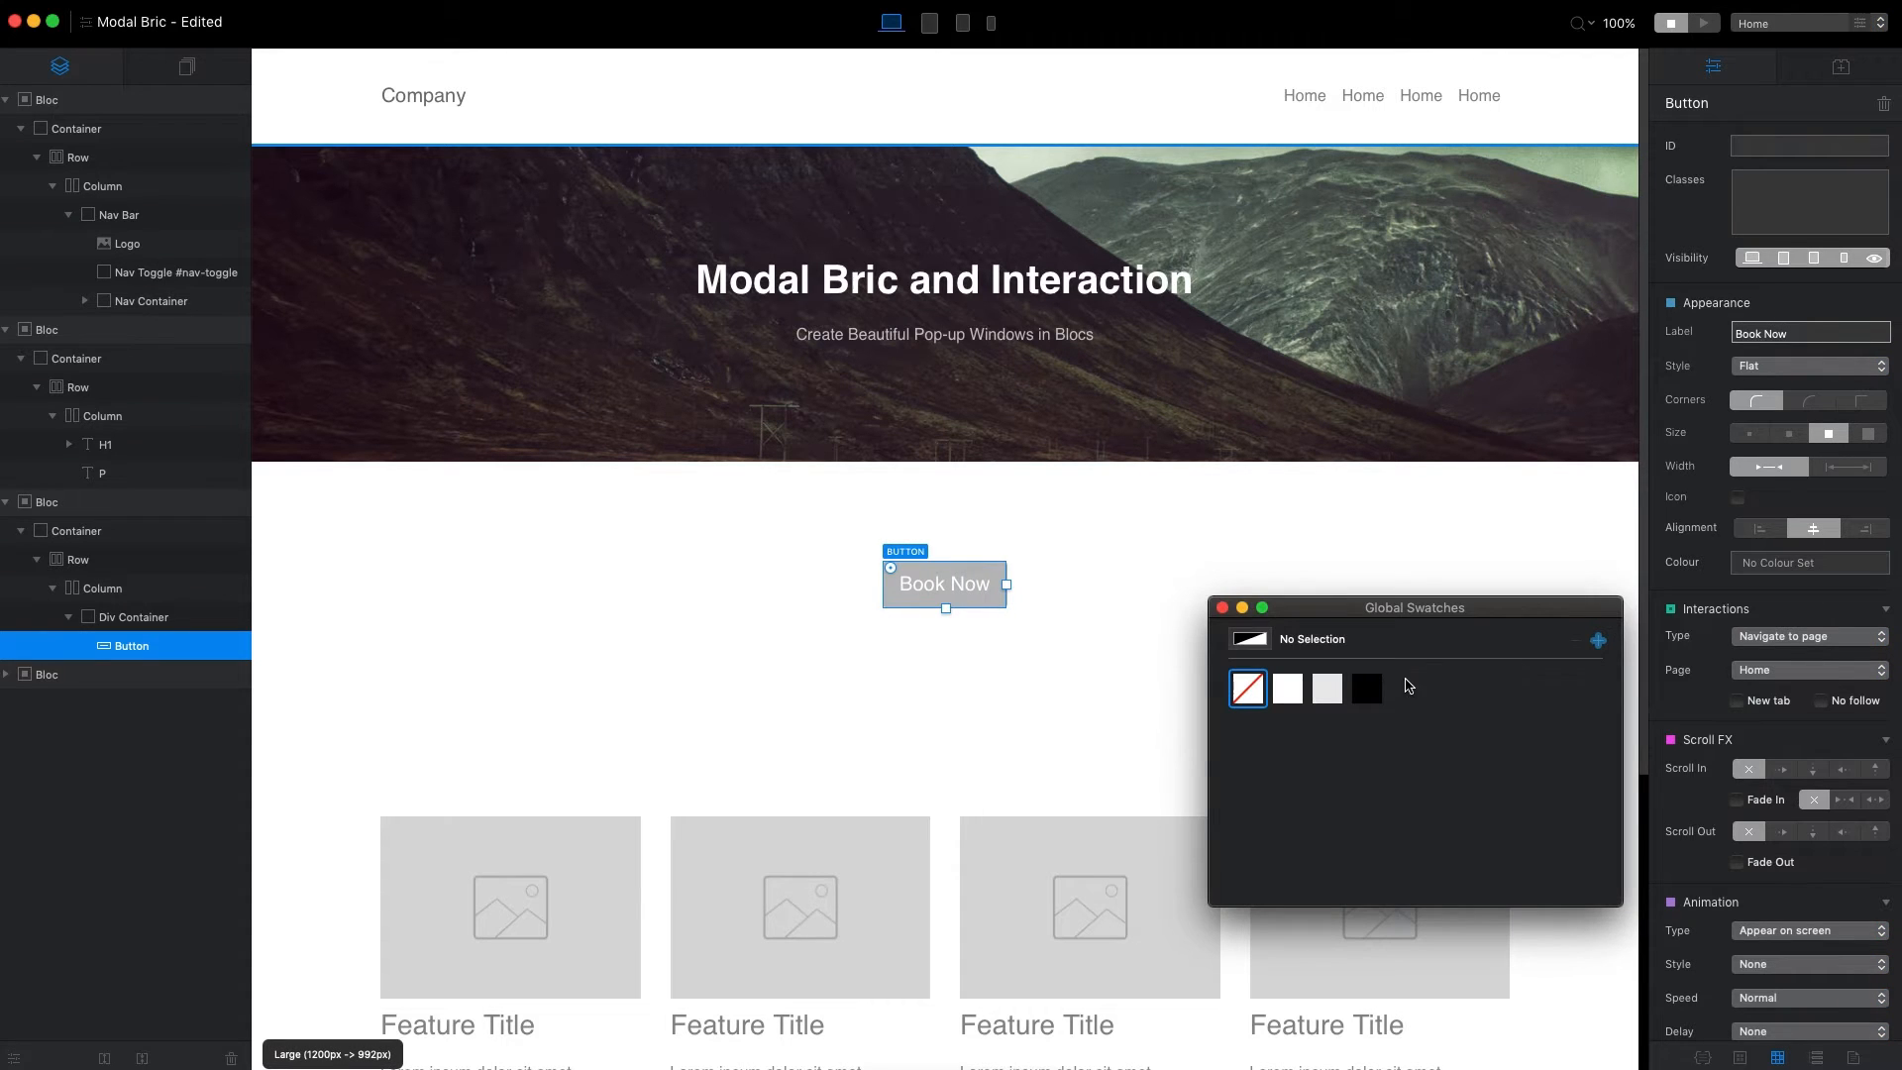
left_click(1371, 692)
Deselect the button, preview the page and return to editing.
left_click(1191, 567)
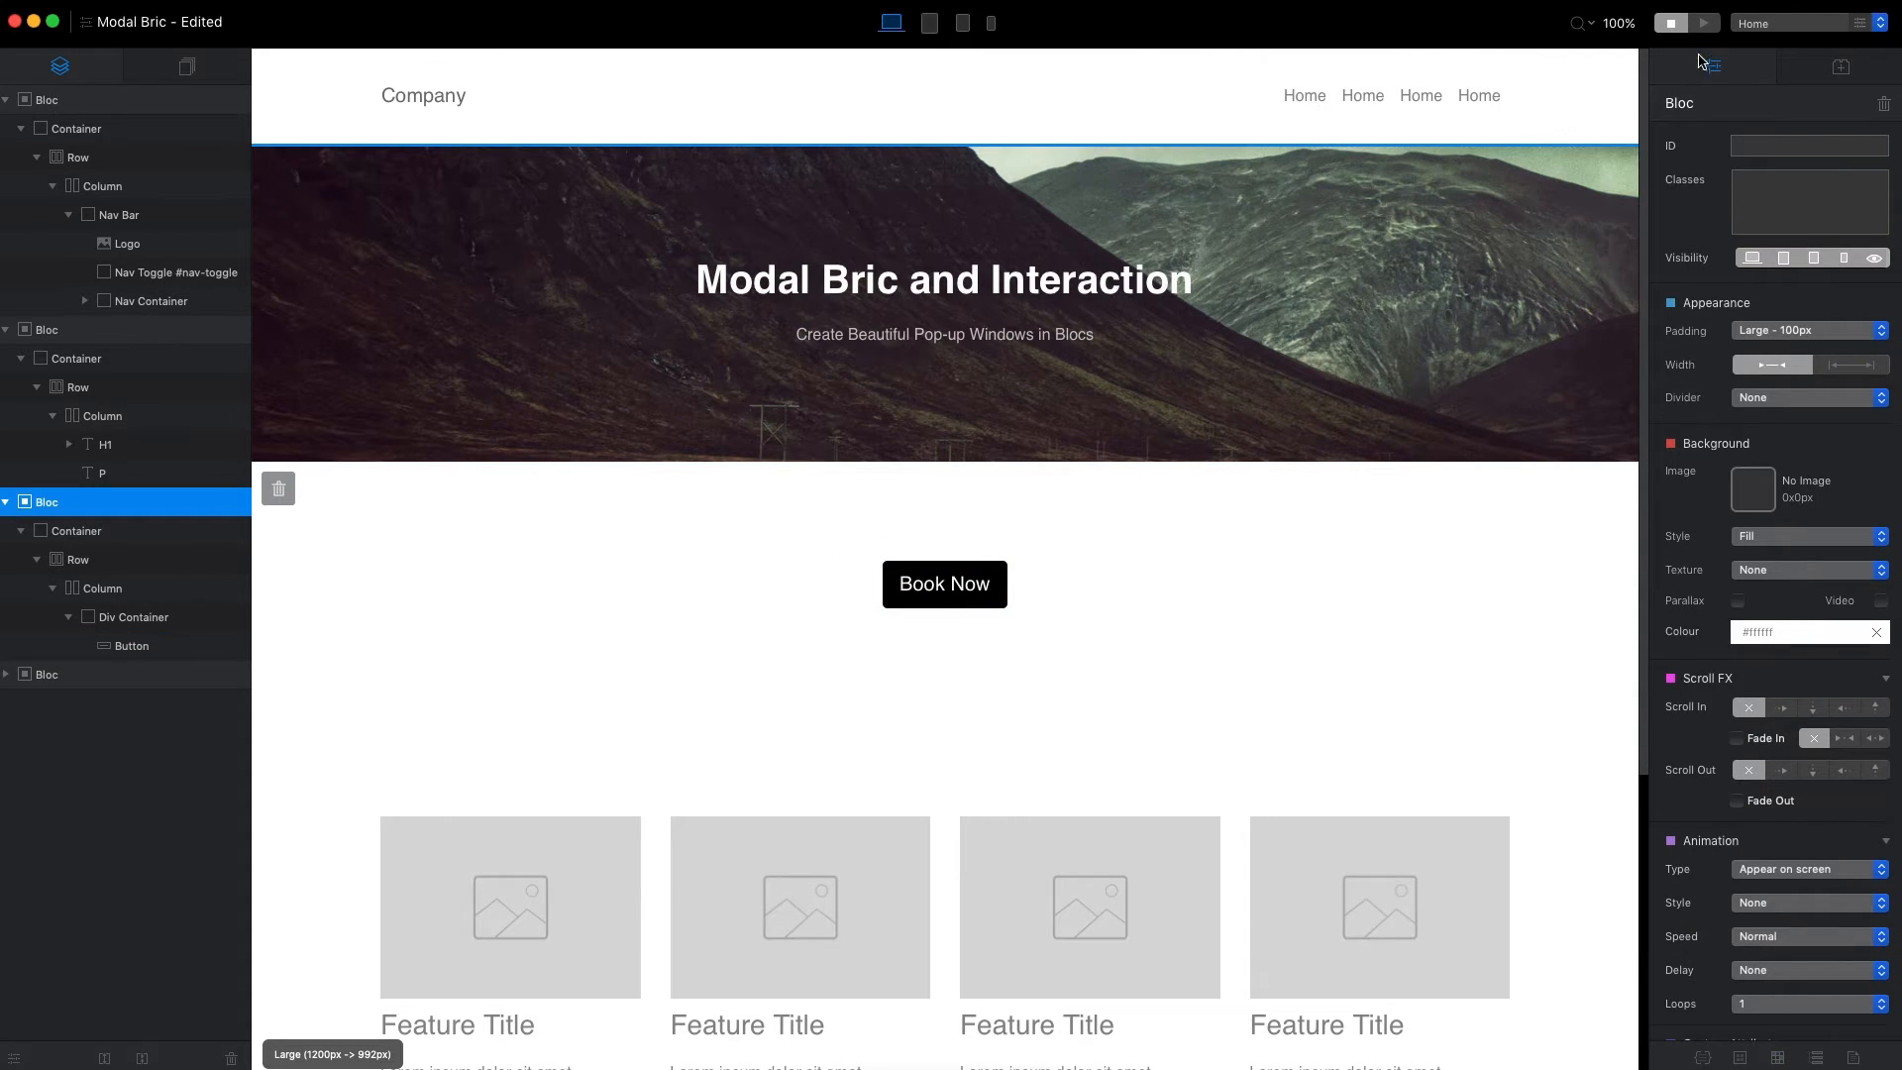
left_click(1703, 23)
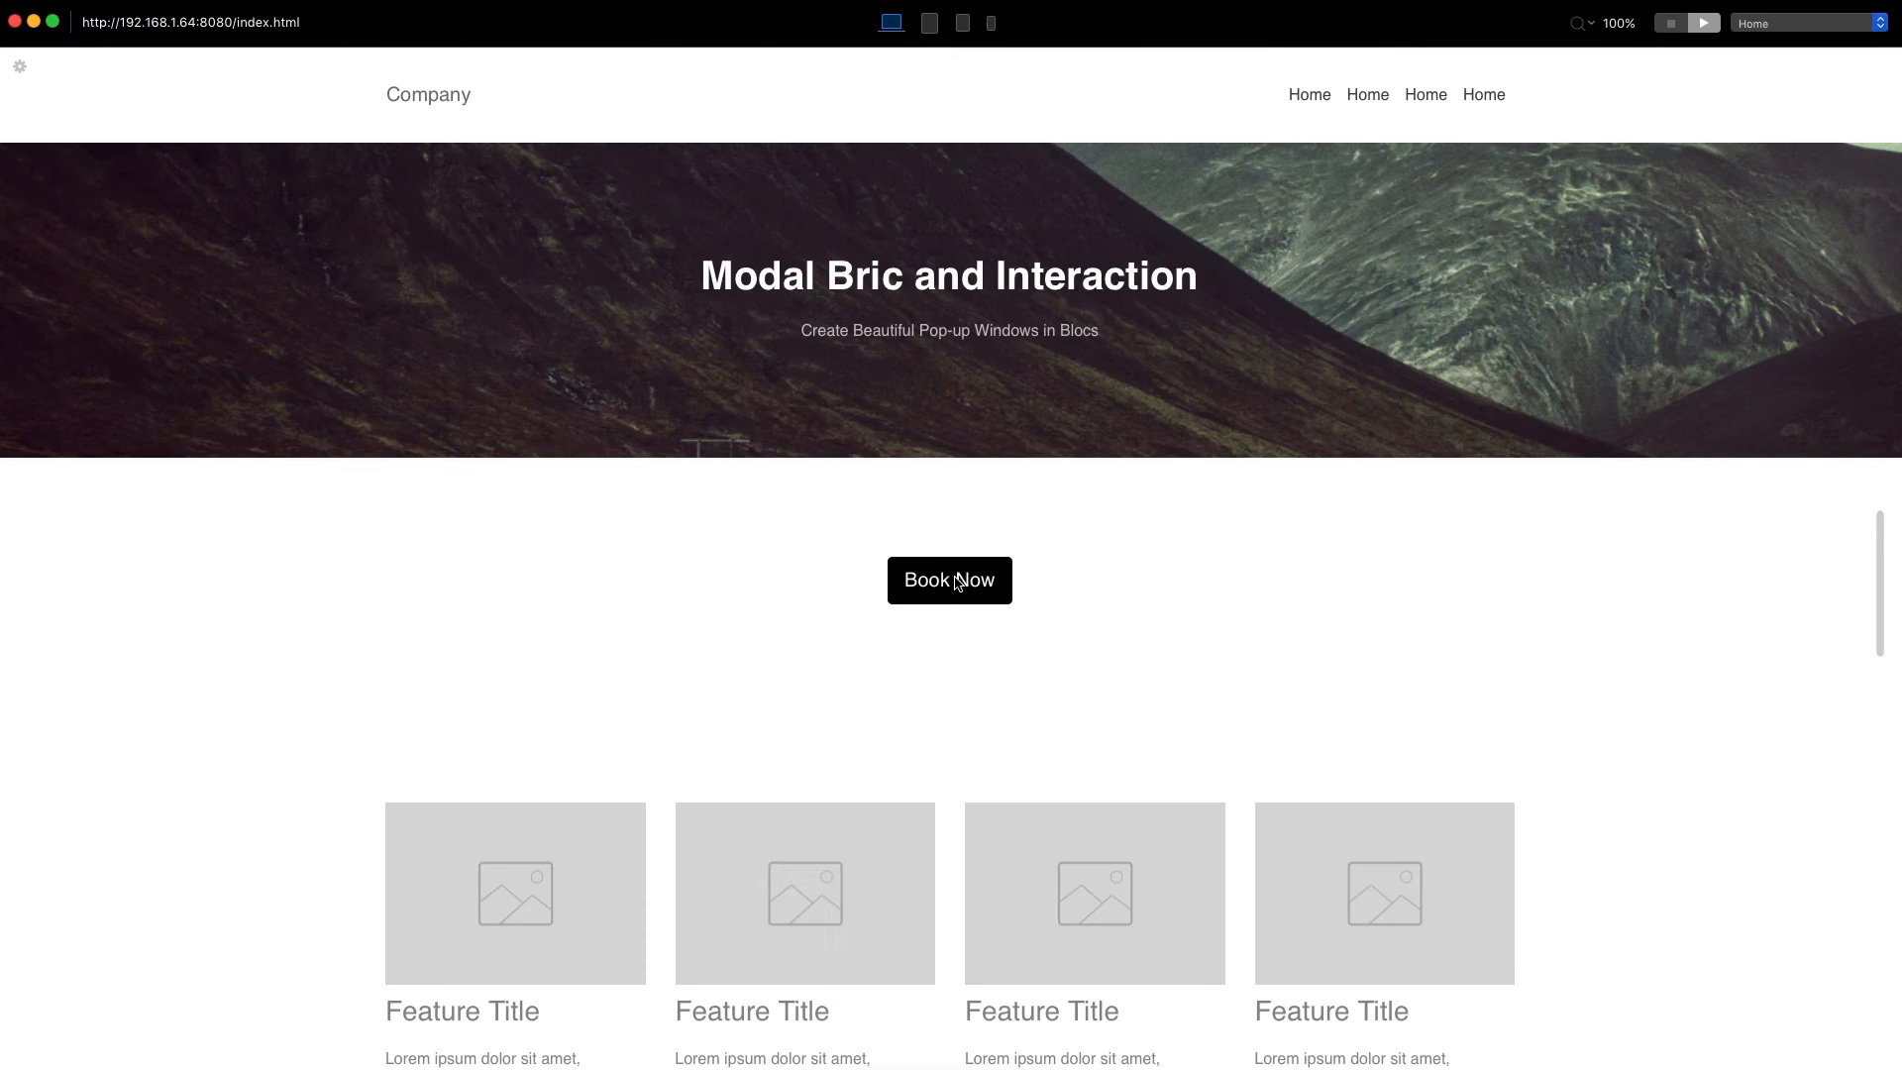
left_click(1679, 14)
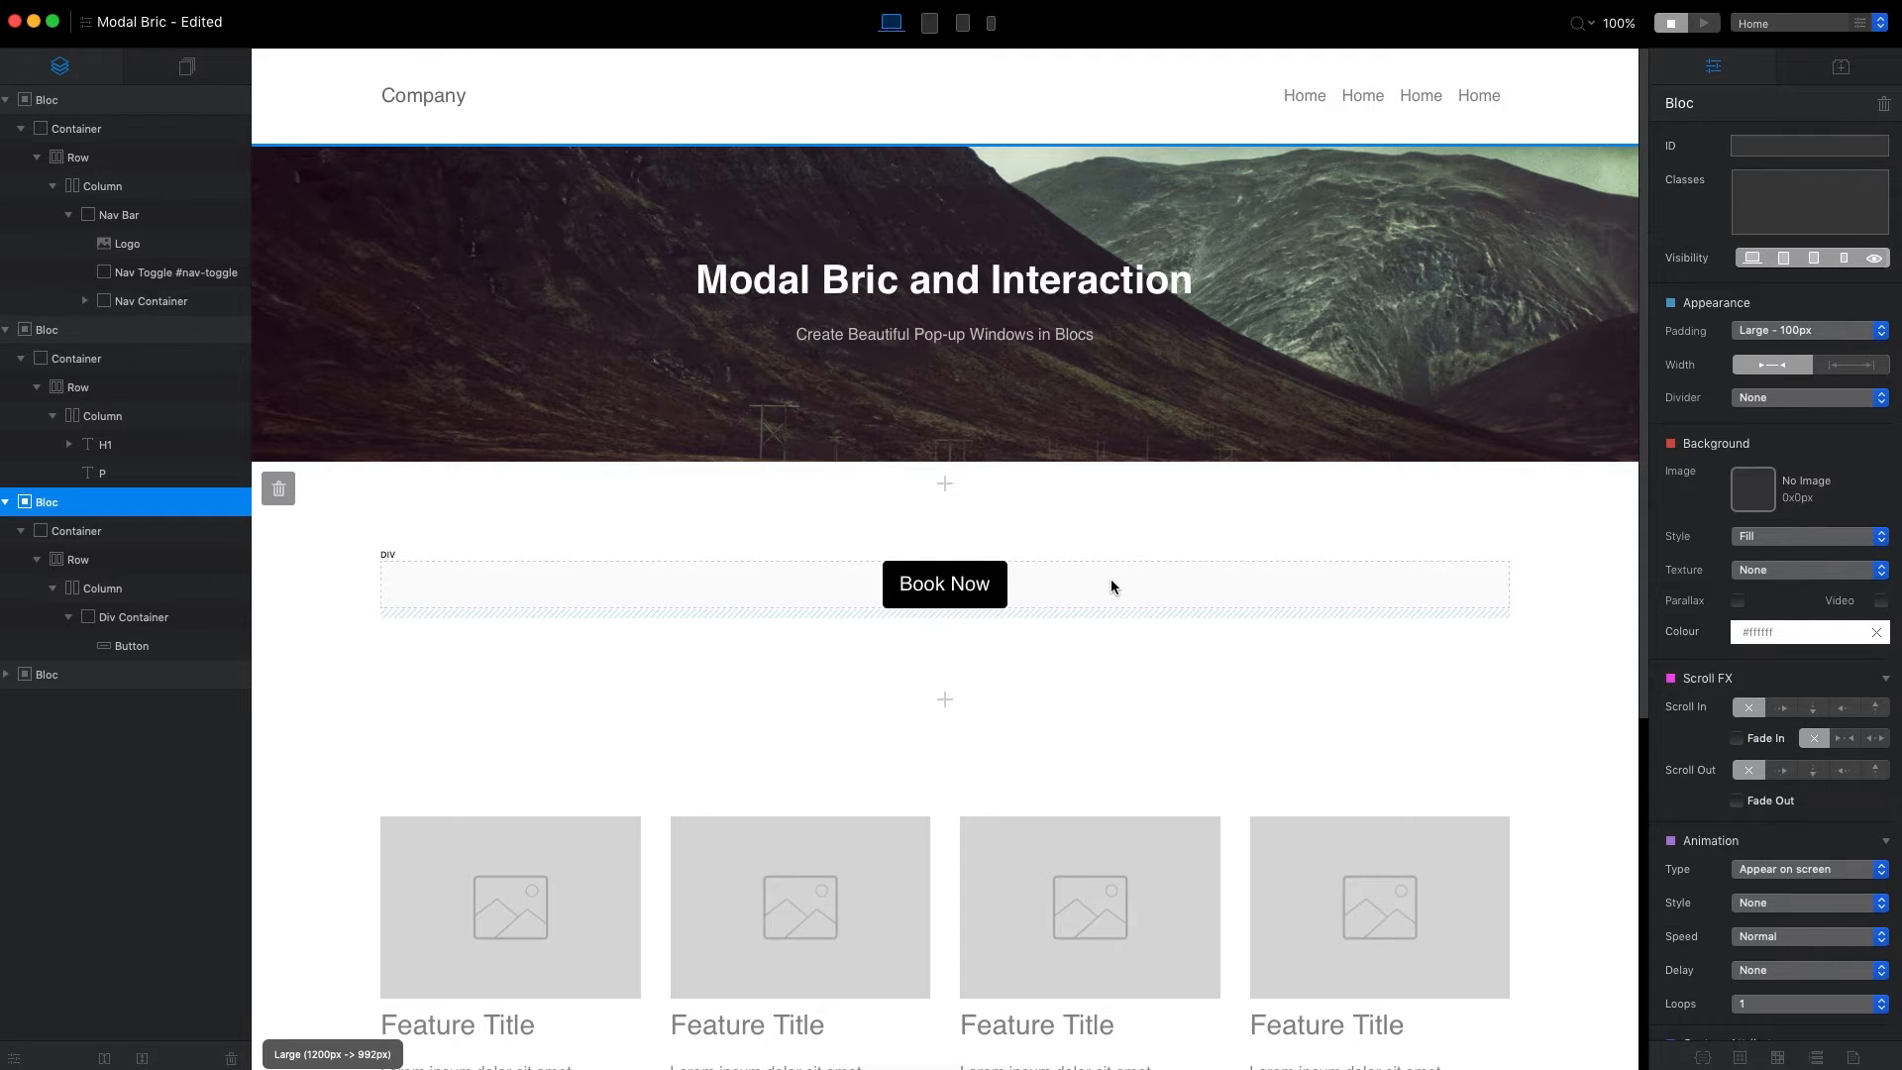
Insert a Modal bric directly below the div container that holds the Book Now button.
left_click(1111, 585)
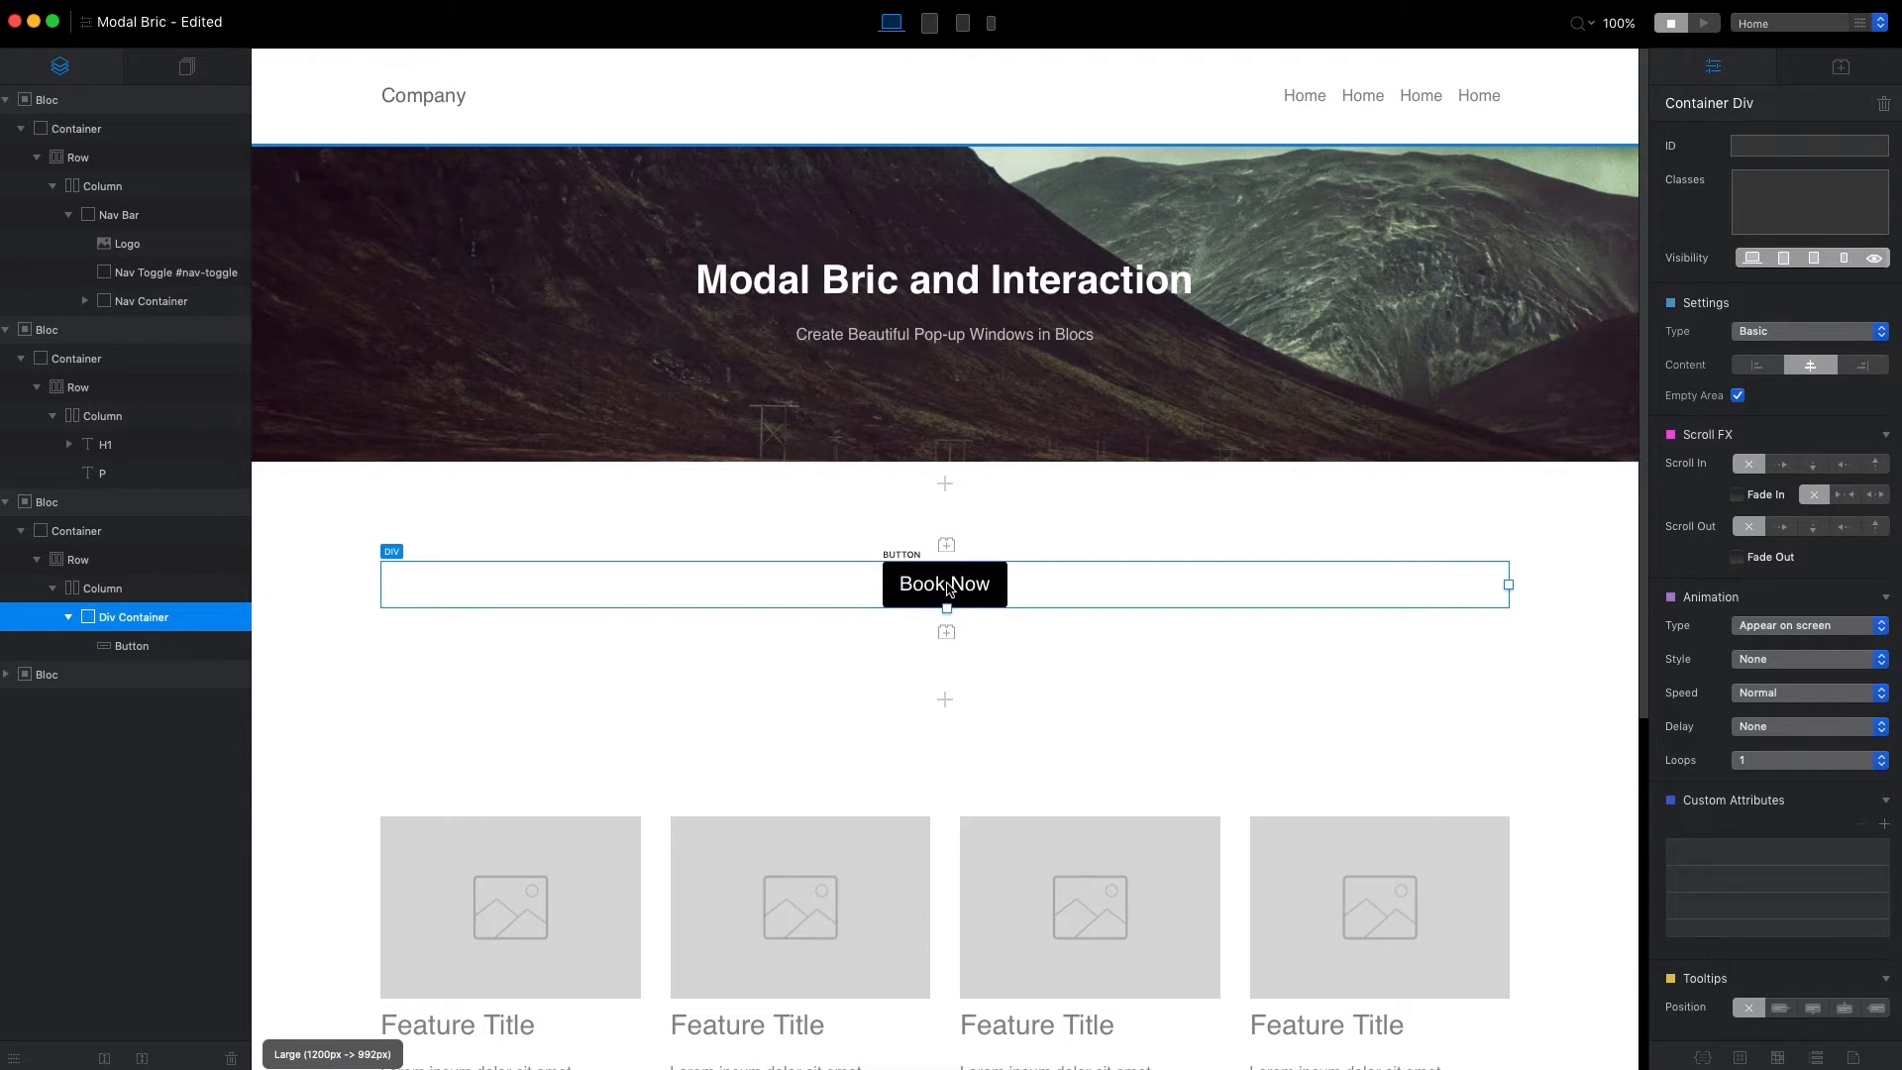
left_click(945, 632)
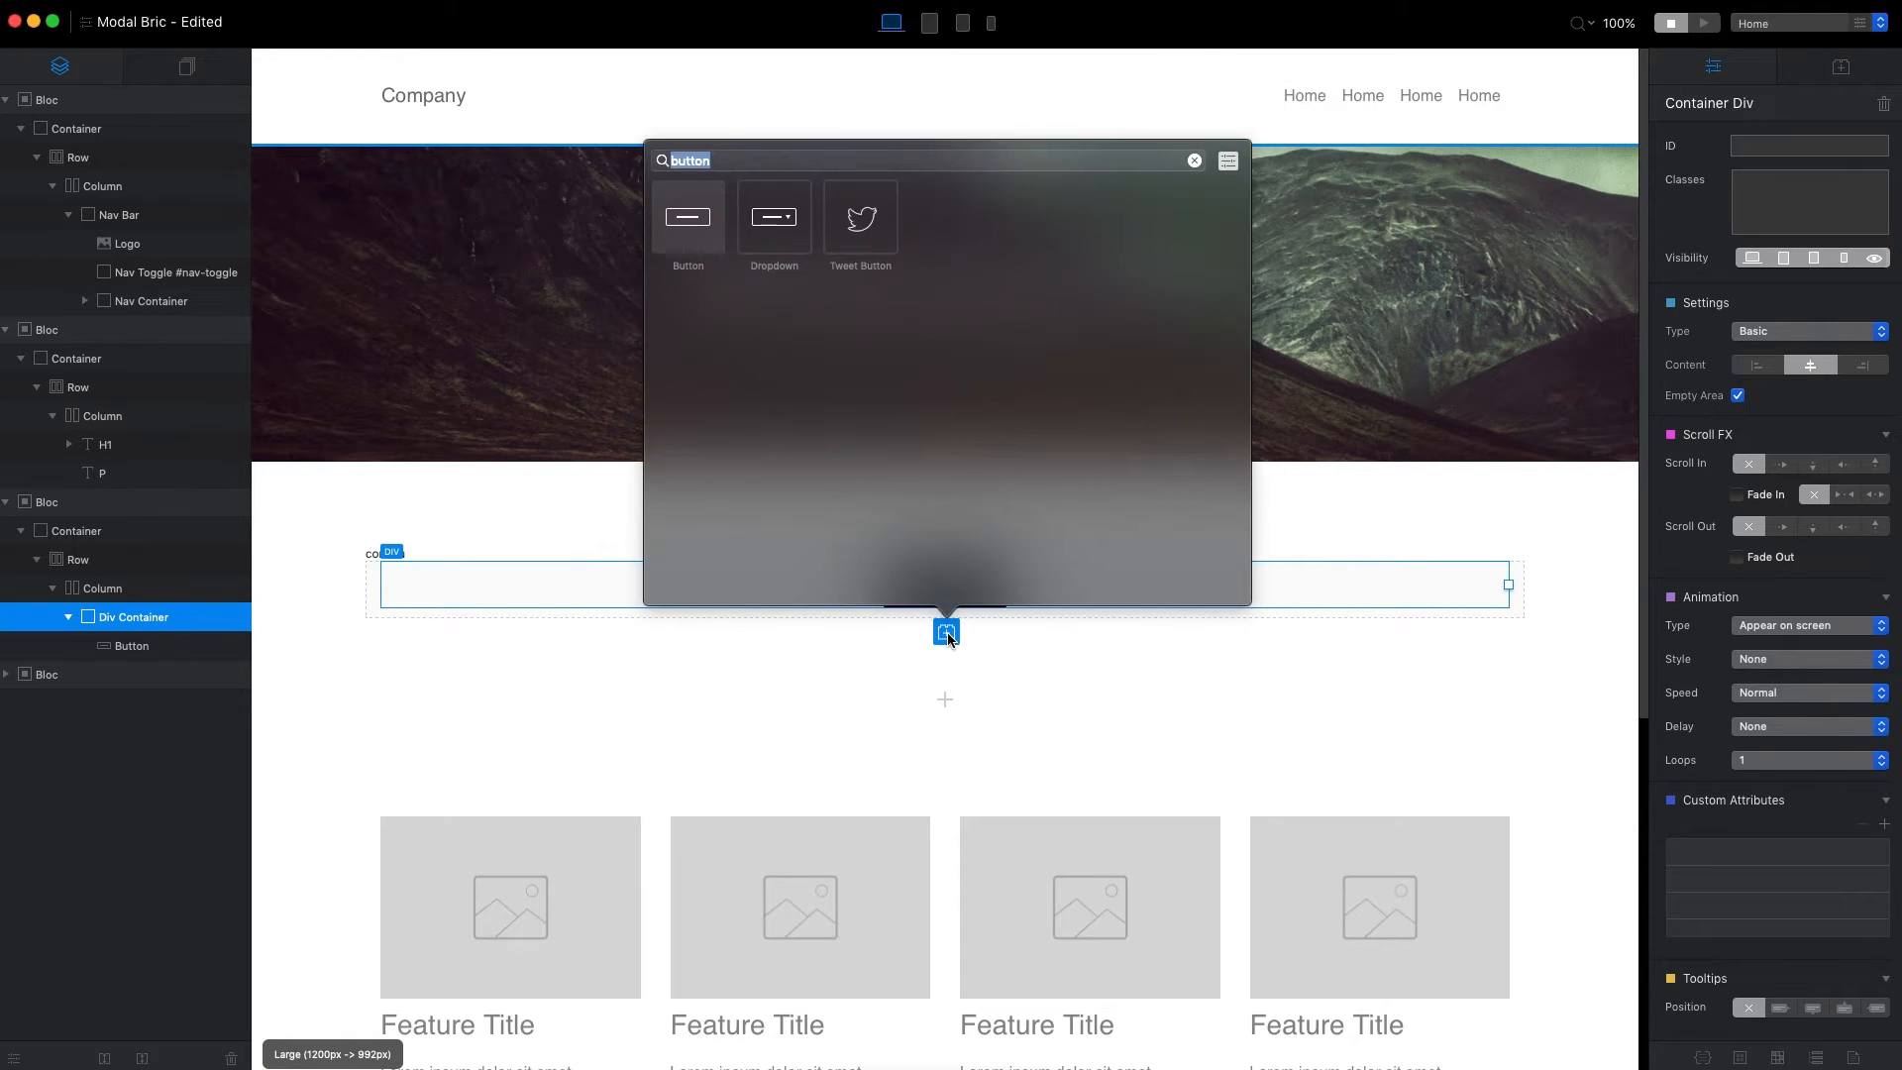
type("modal")
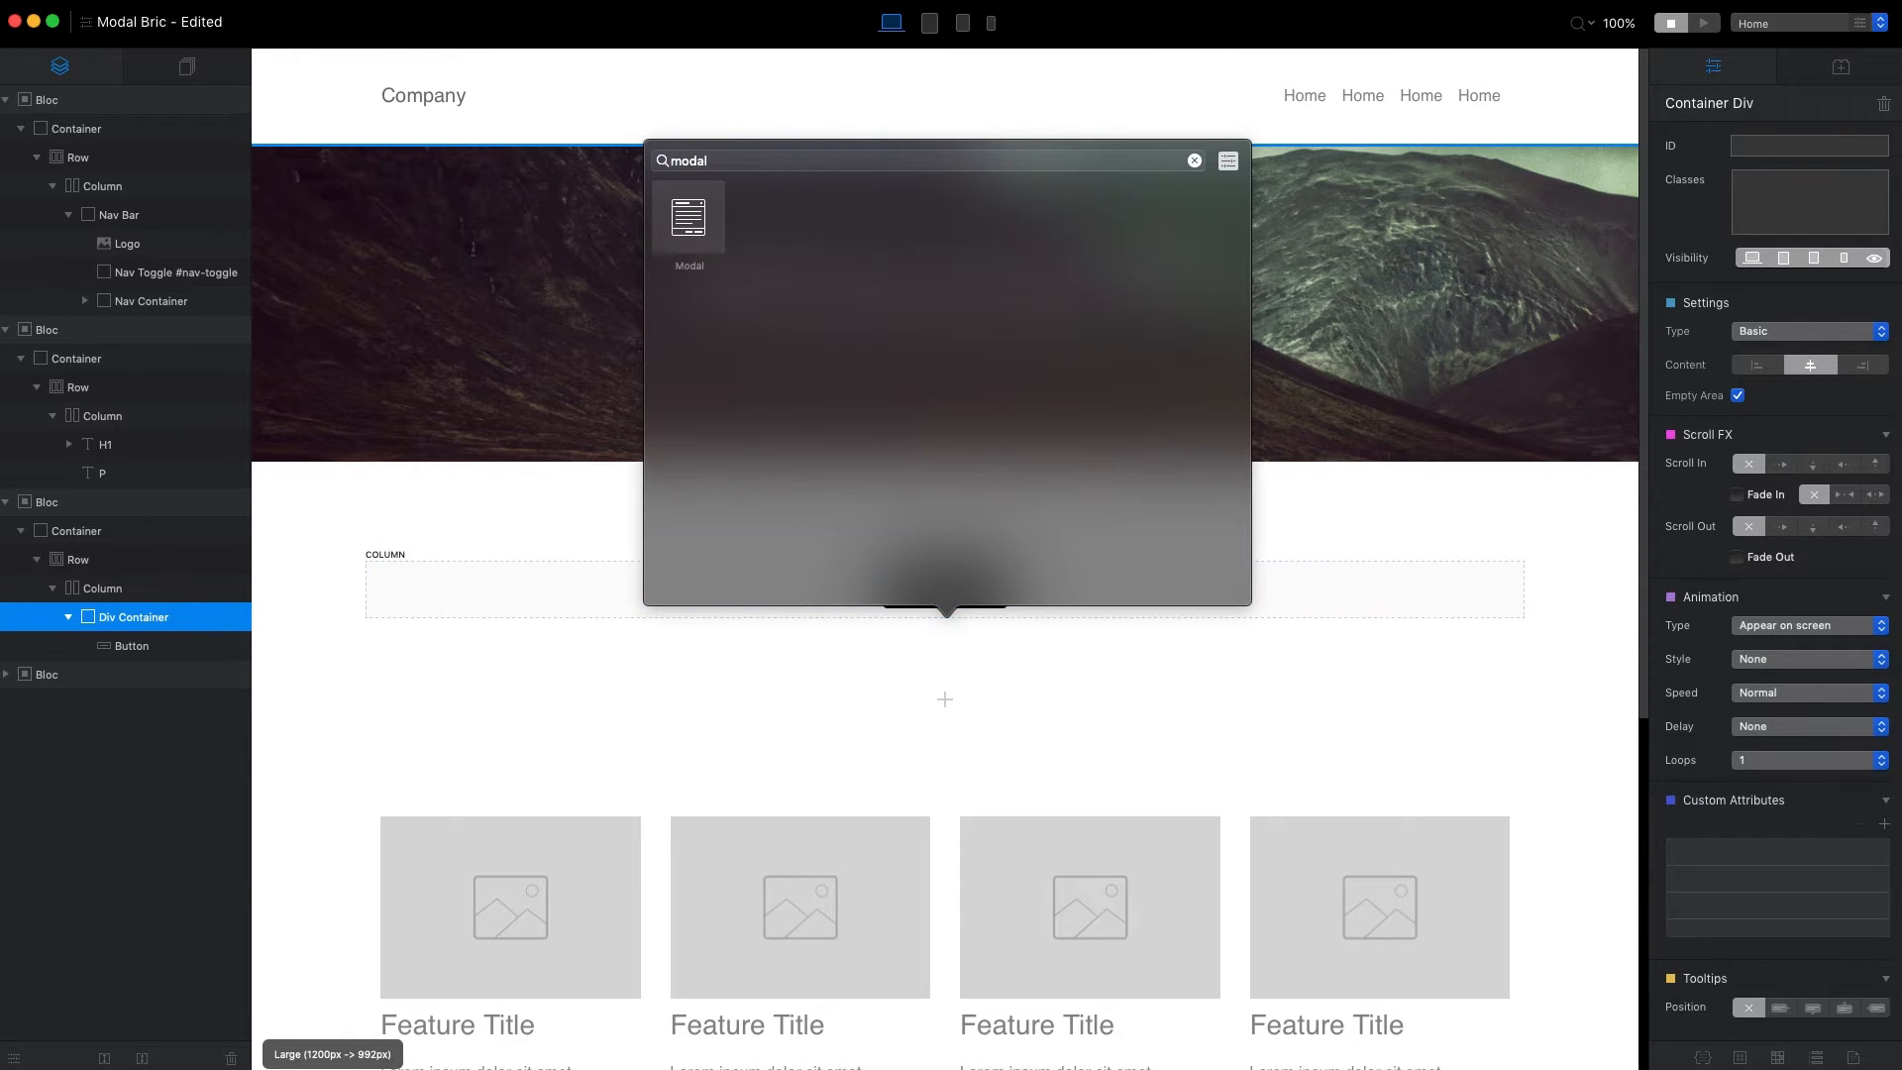
key("Return")
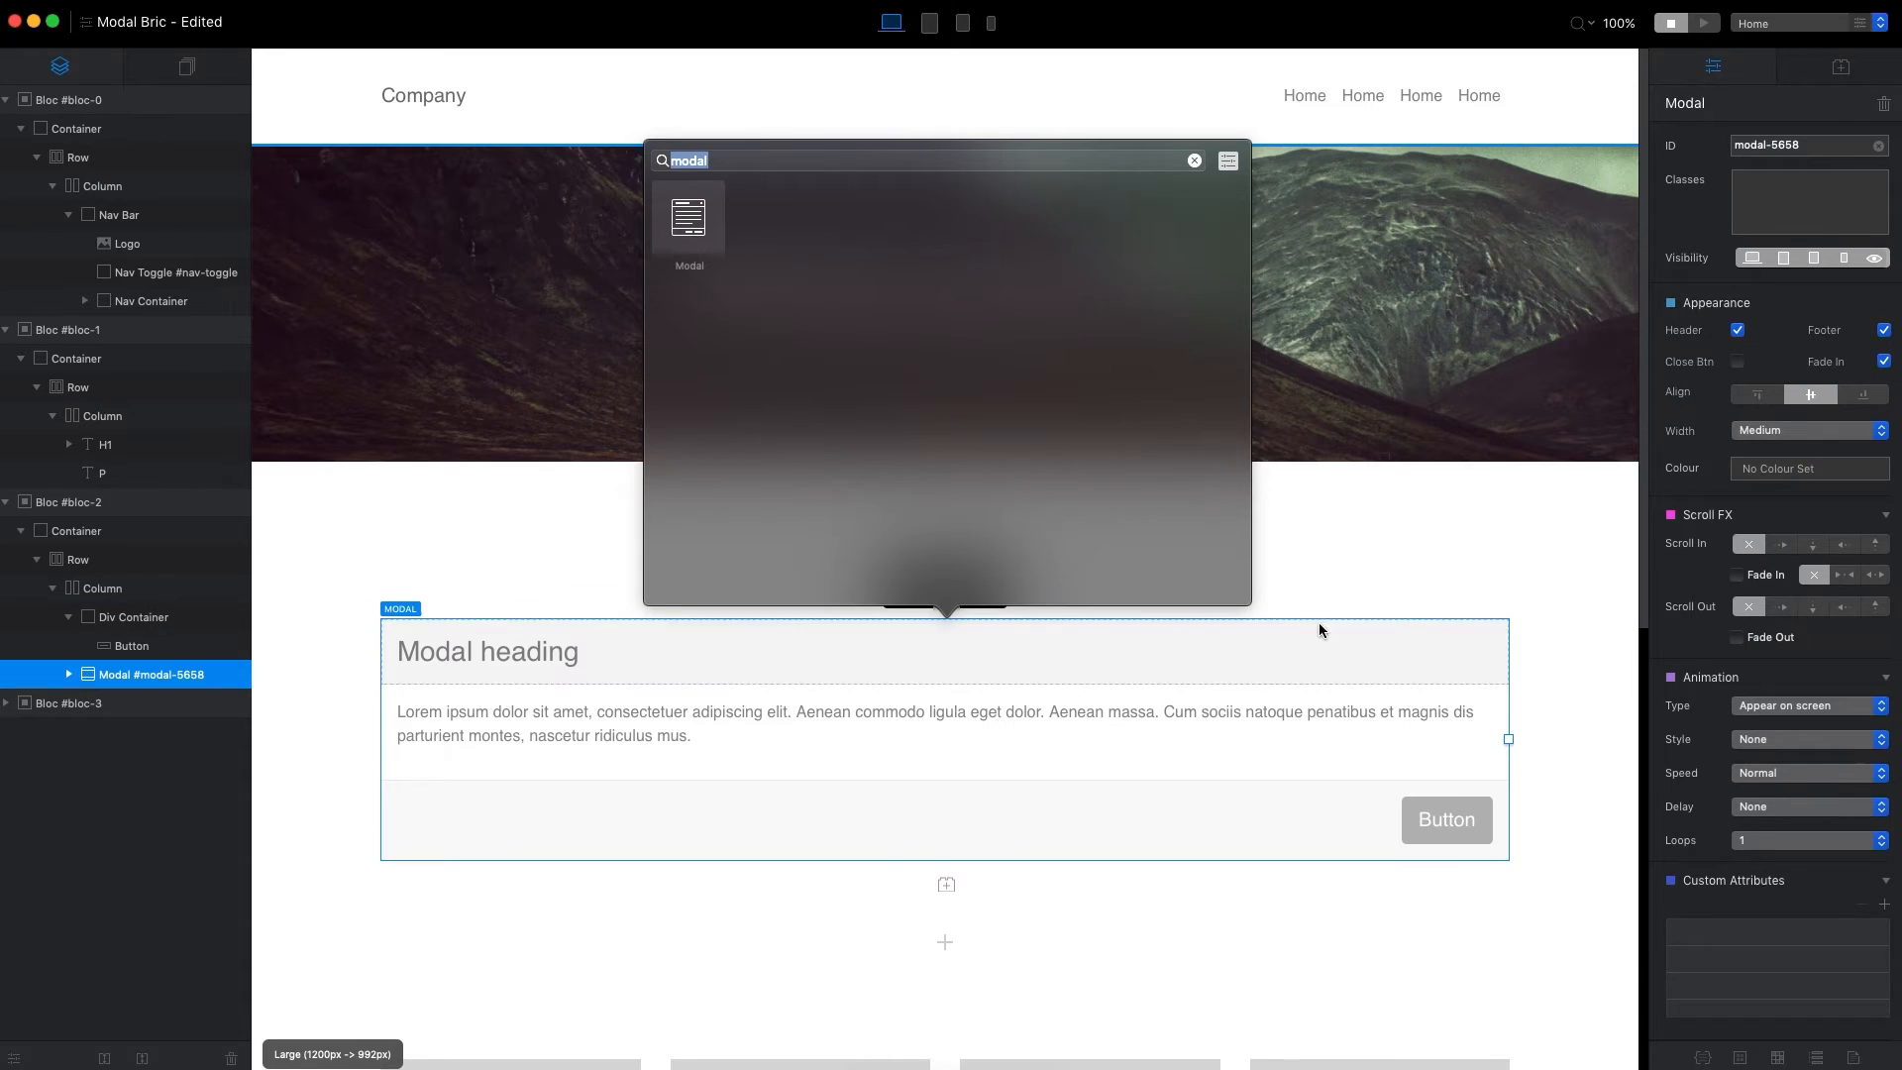
left_click(1555, 587)
Move the Book Now button into the modal body and back into its own div container above the modal.
left_click(975, 594)
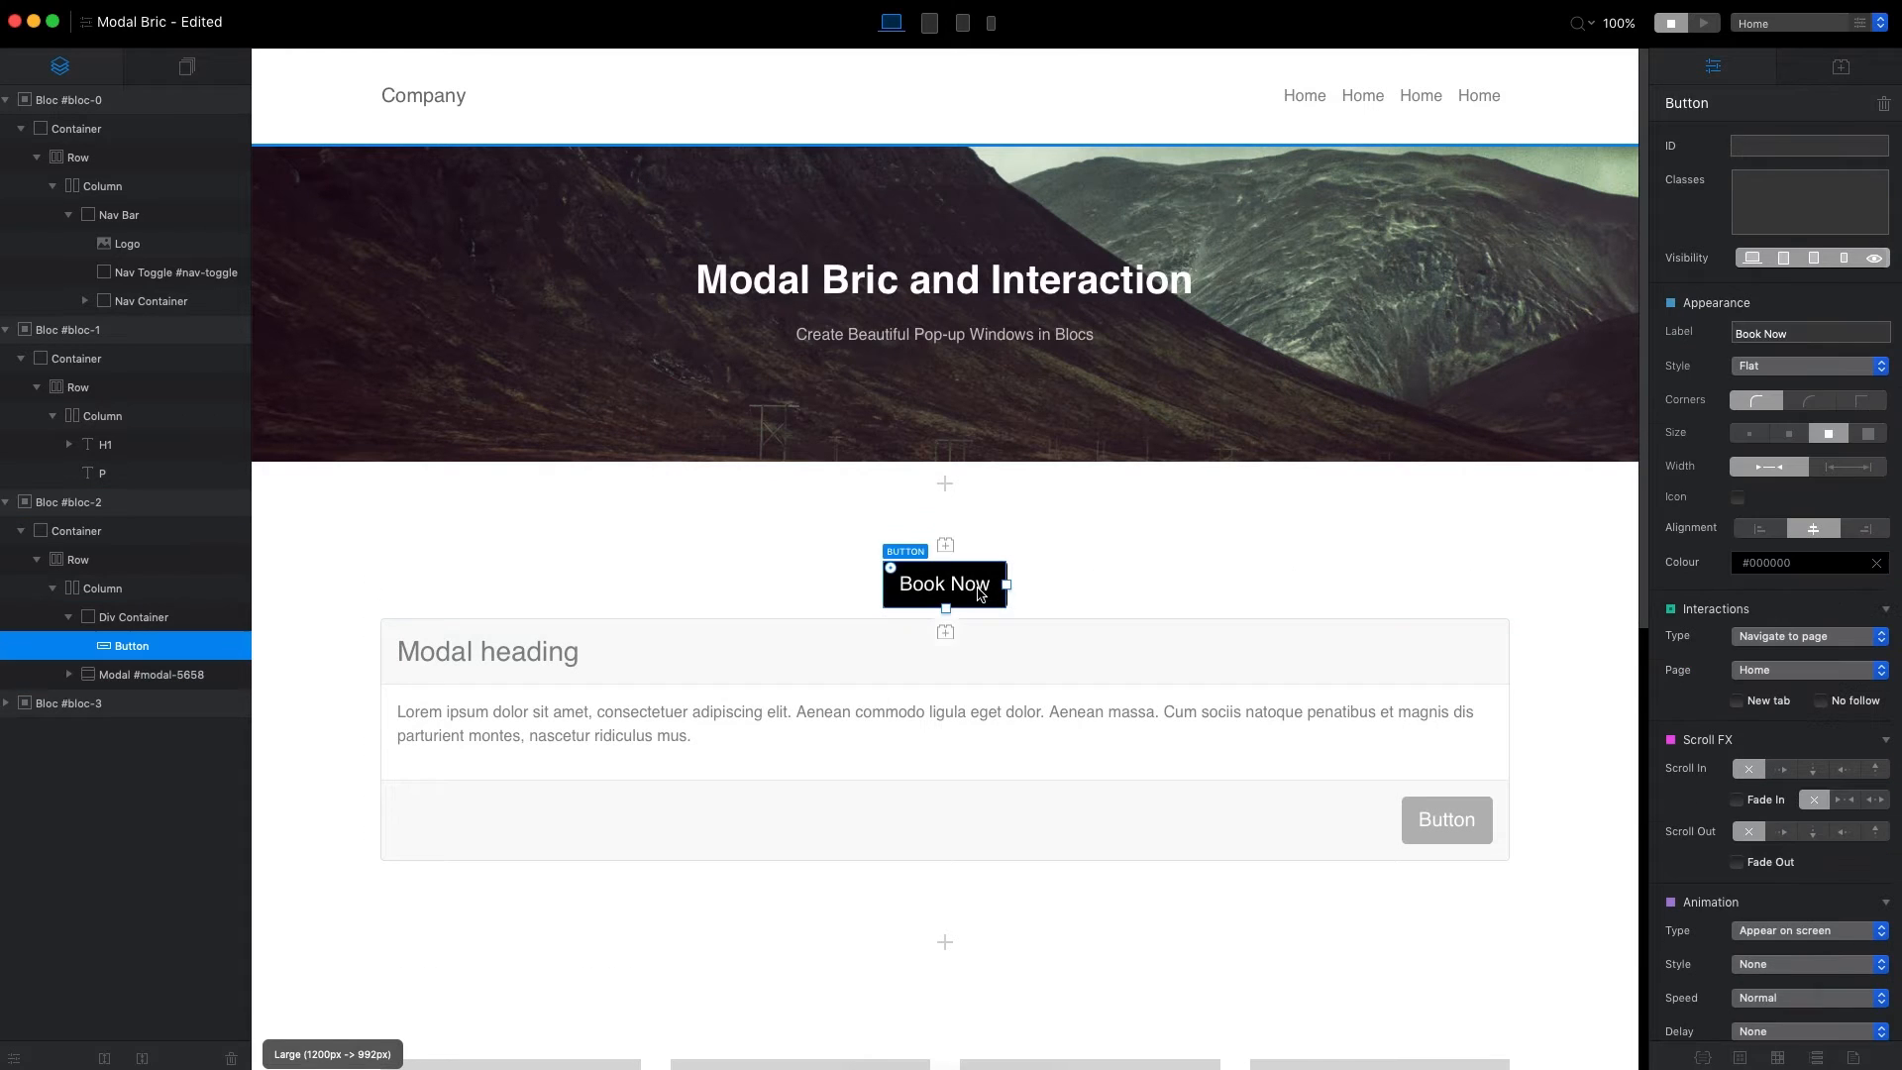
left_click_drag(975, 597, 961, 701)
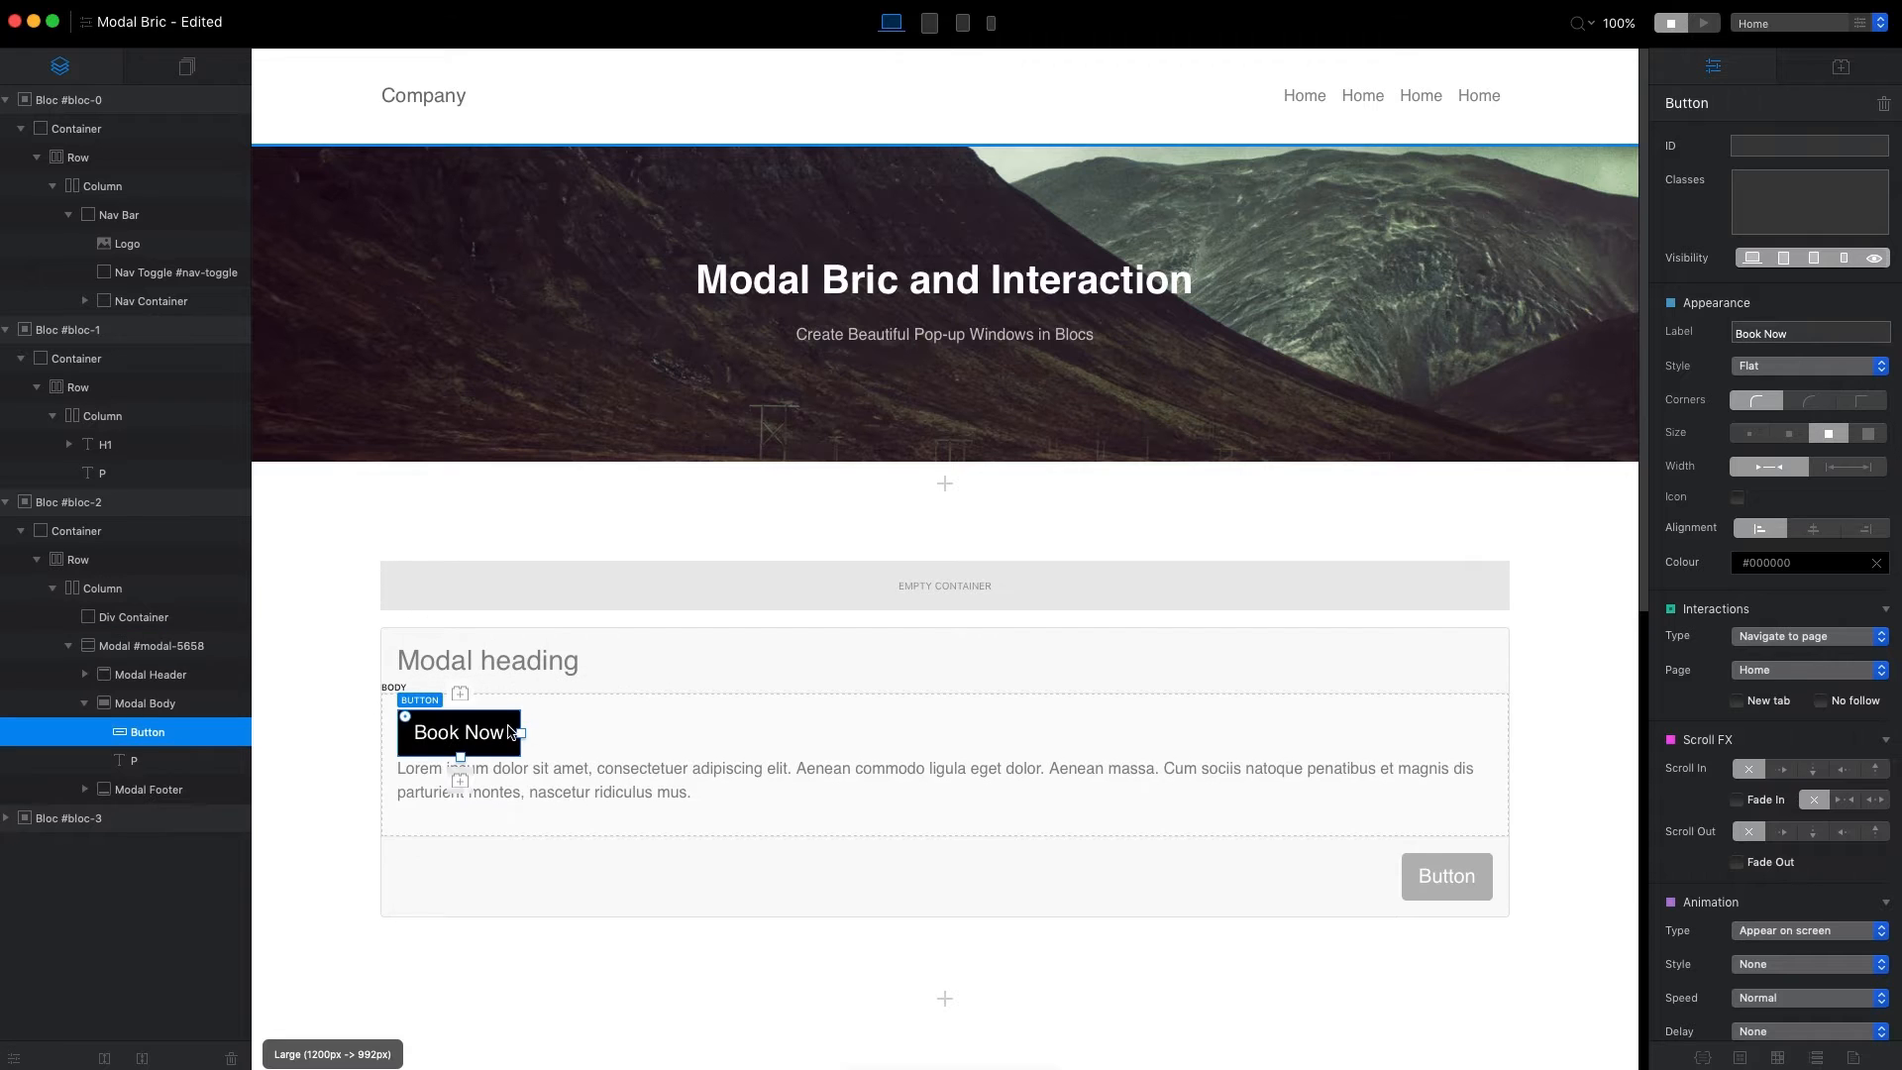
left_click_drag(503, 741, 892, 579)
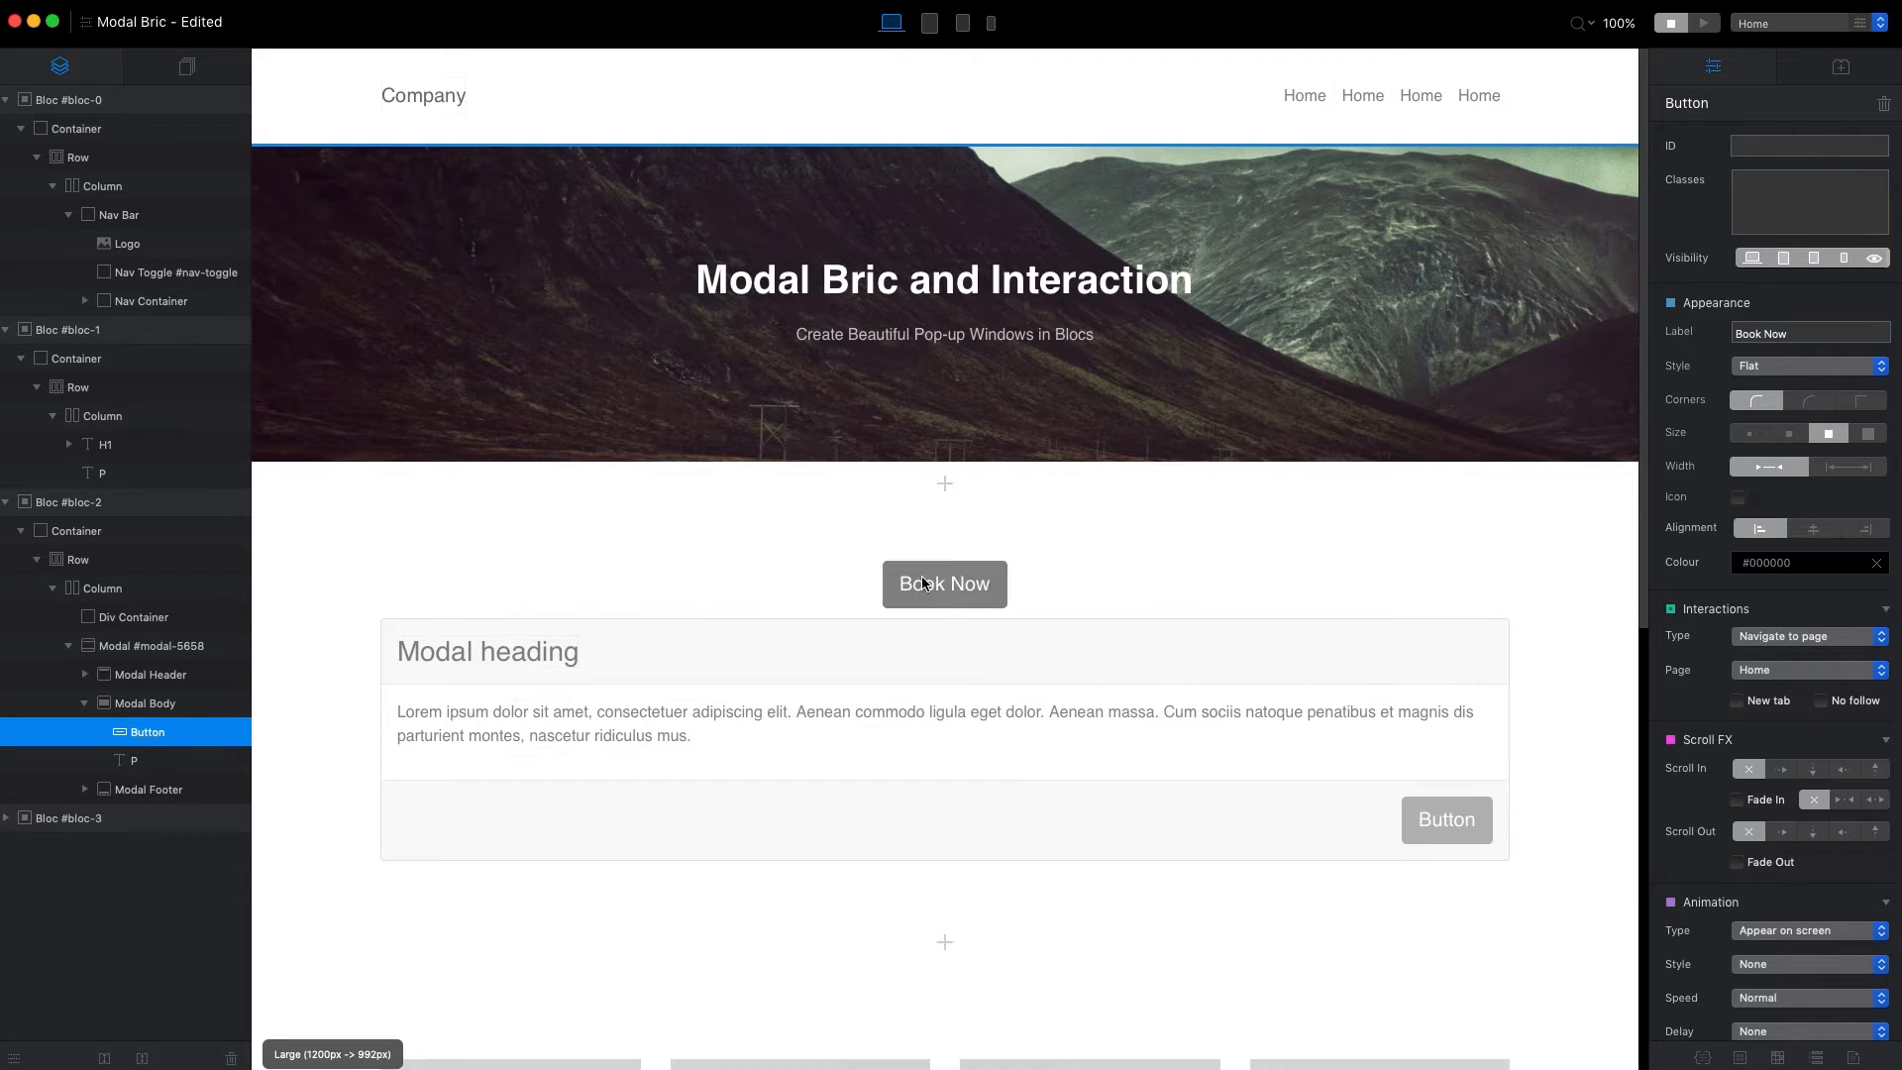
left_click(1572, 579)
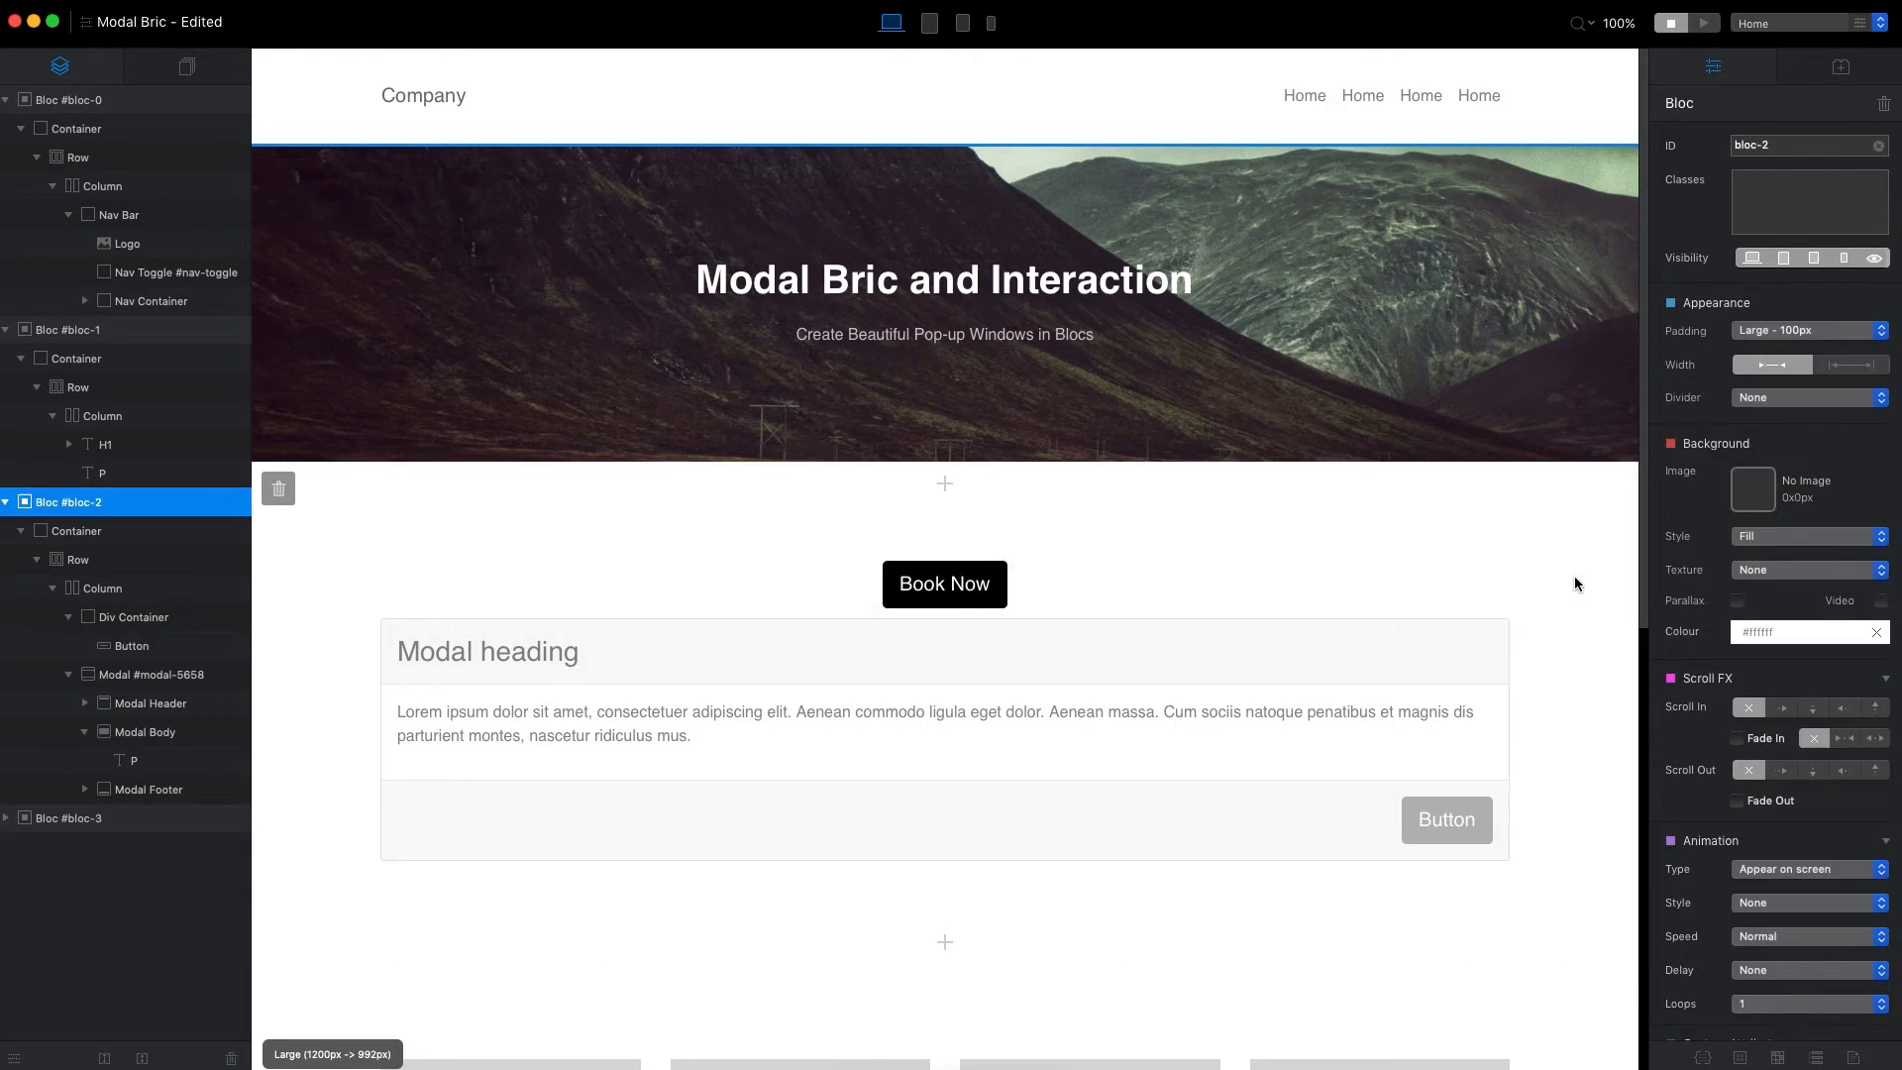
Examine the modal's parts on the page by selecting its header, body, footer and body paragraph in turn.
left_click(985, 580)
left_click(1093, 630)
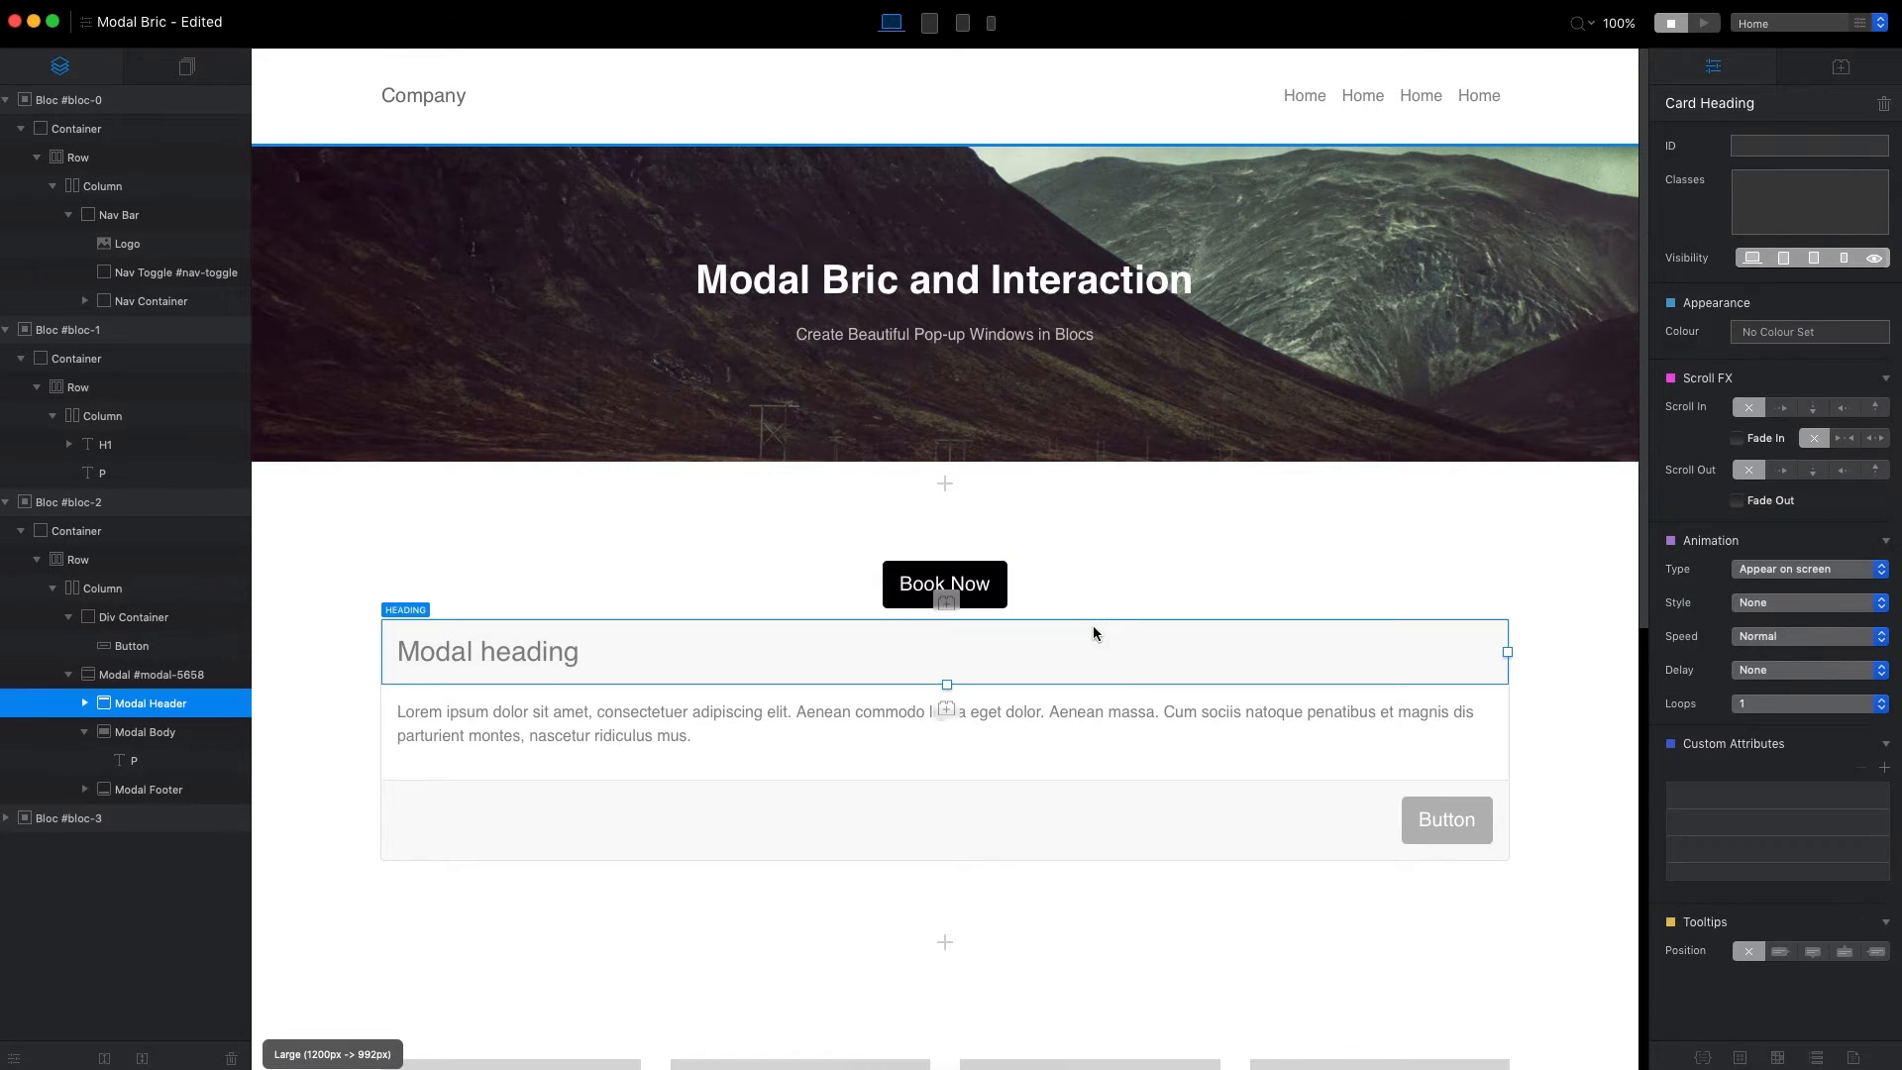
left_click(1077, 708)
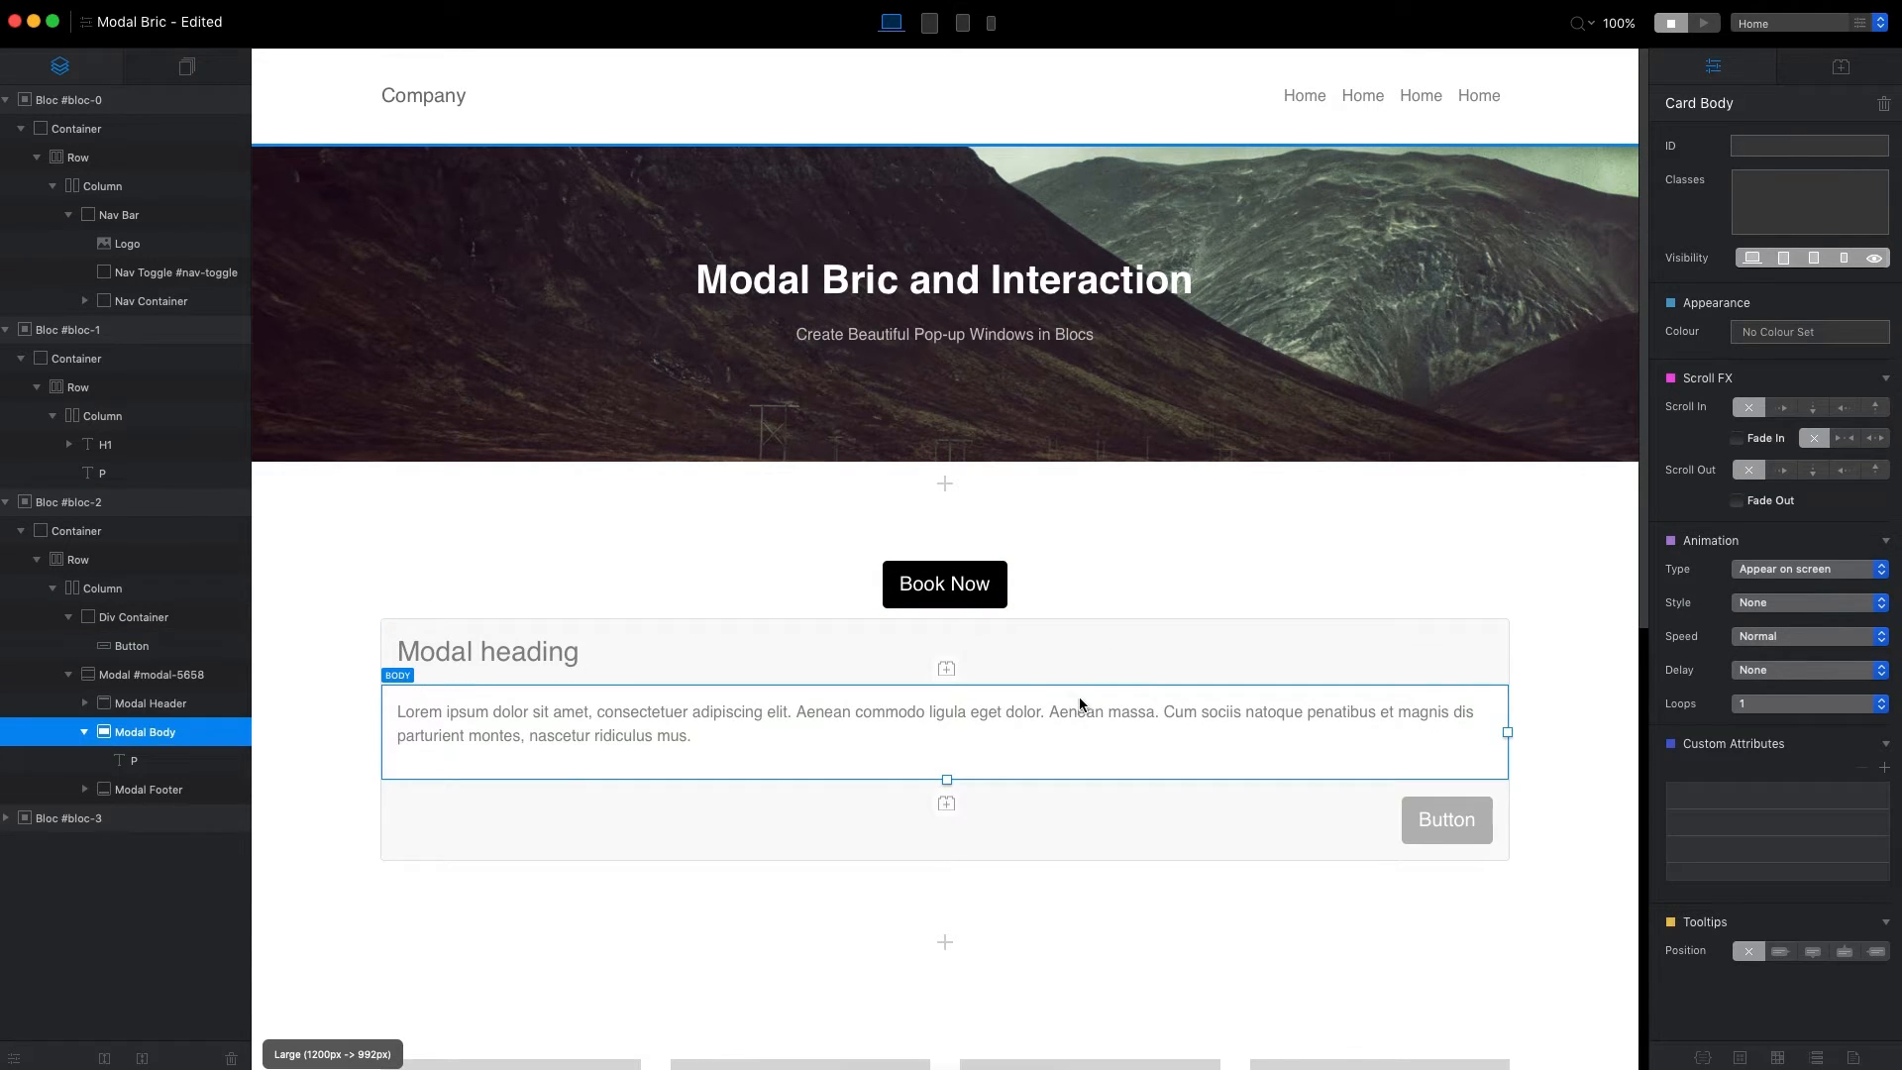
left_click(820, 804)
left_click(836, 734)
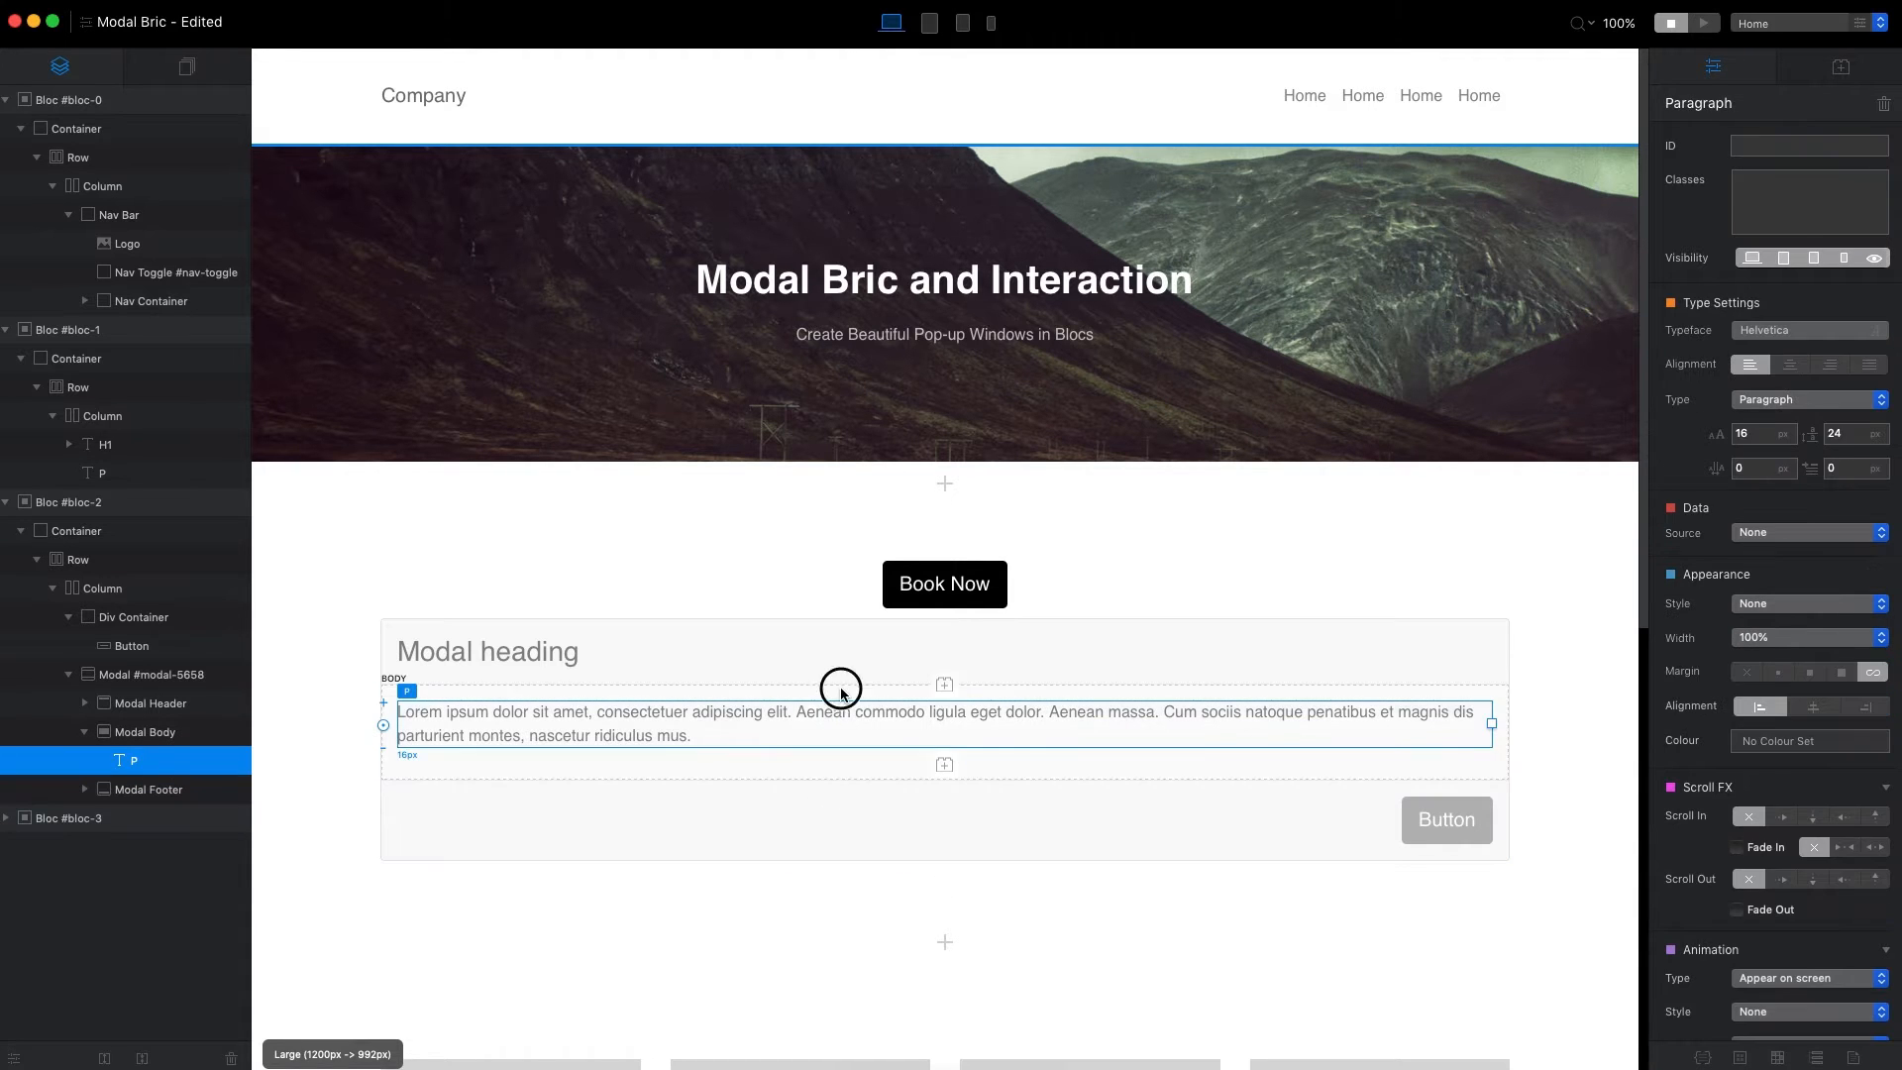
left_click(841, 690)
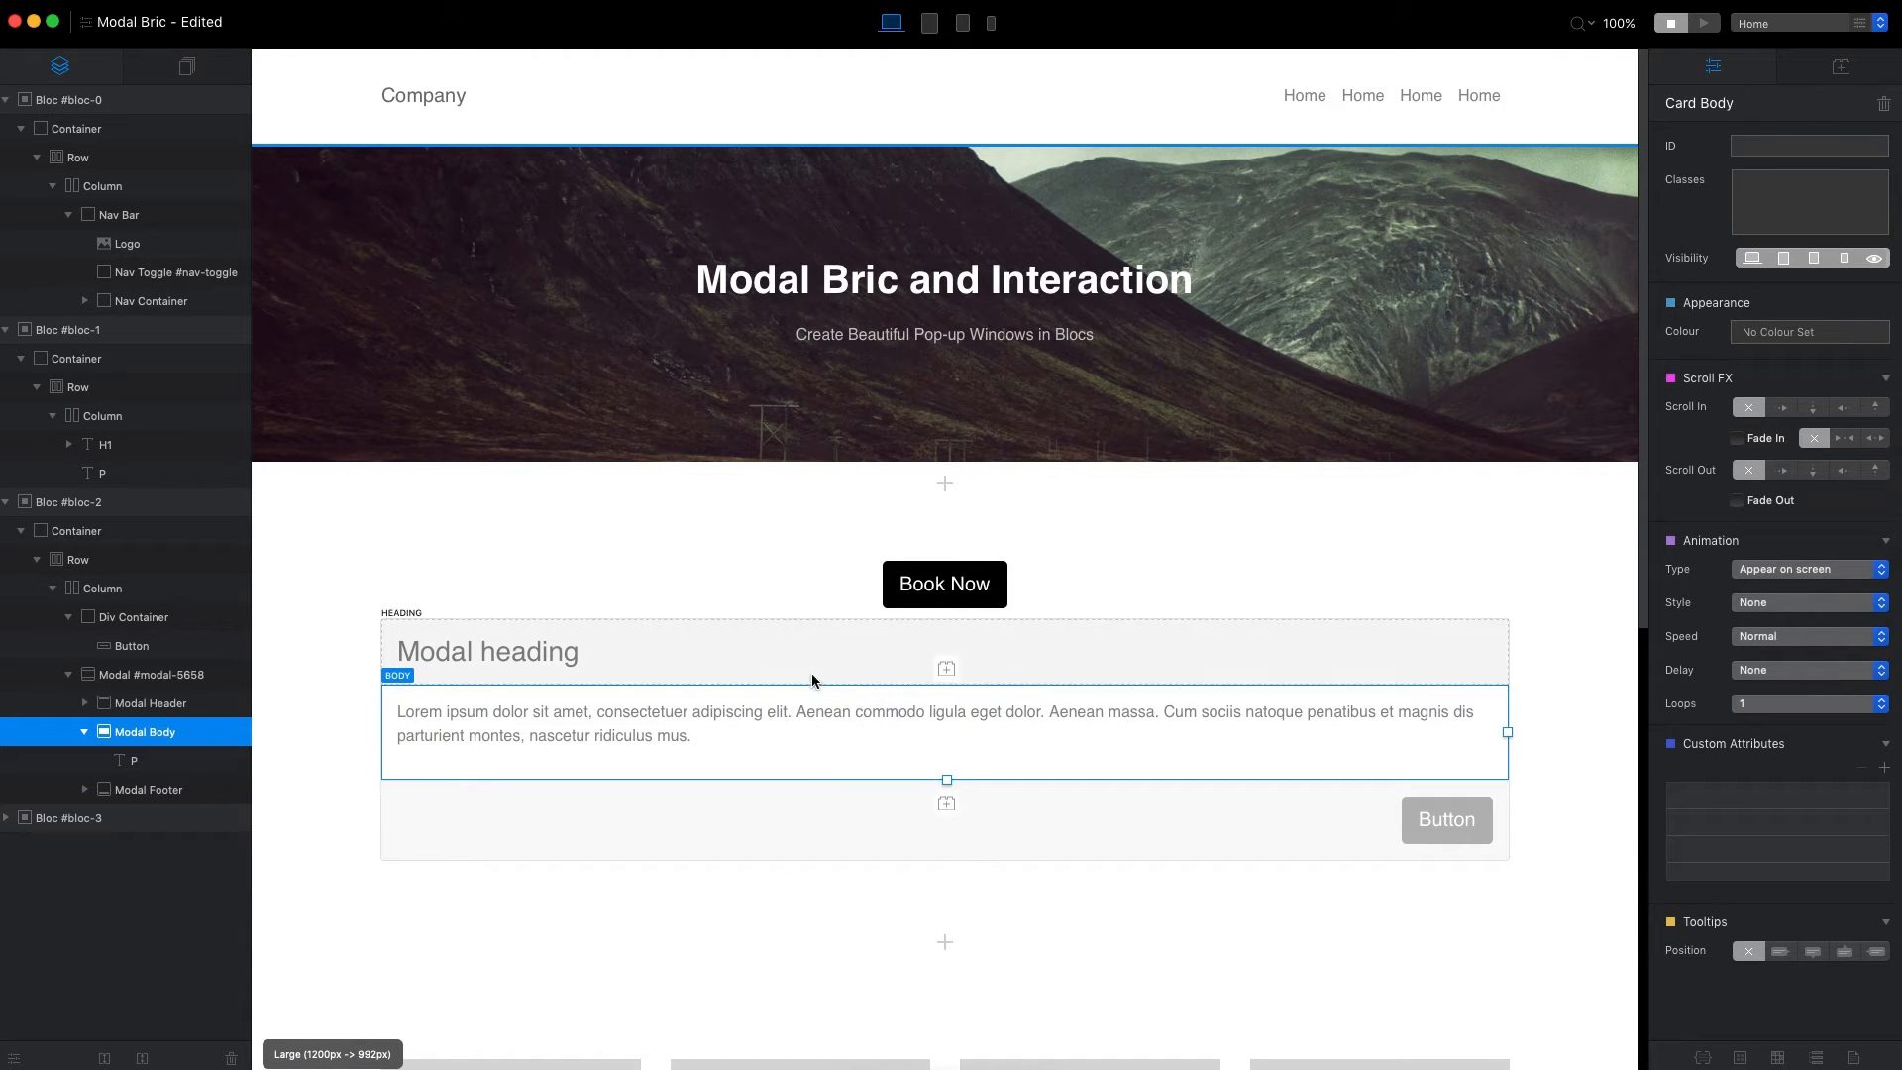
left_click(719, 624)
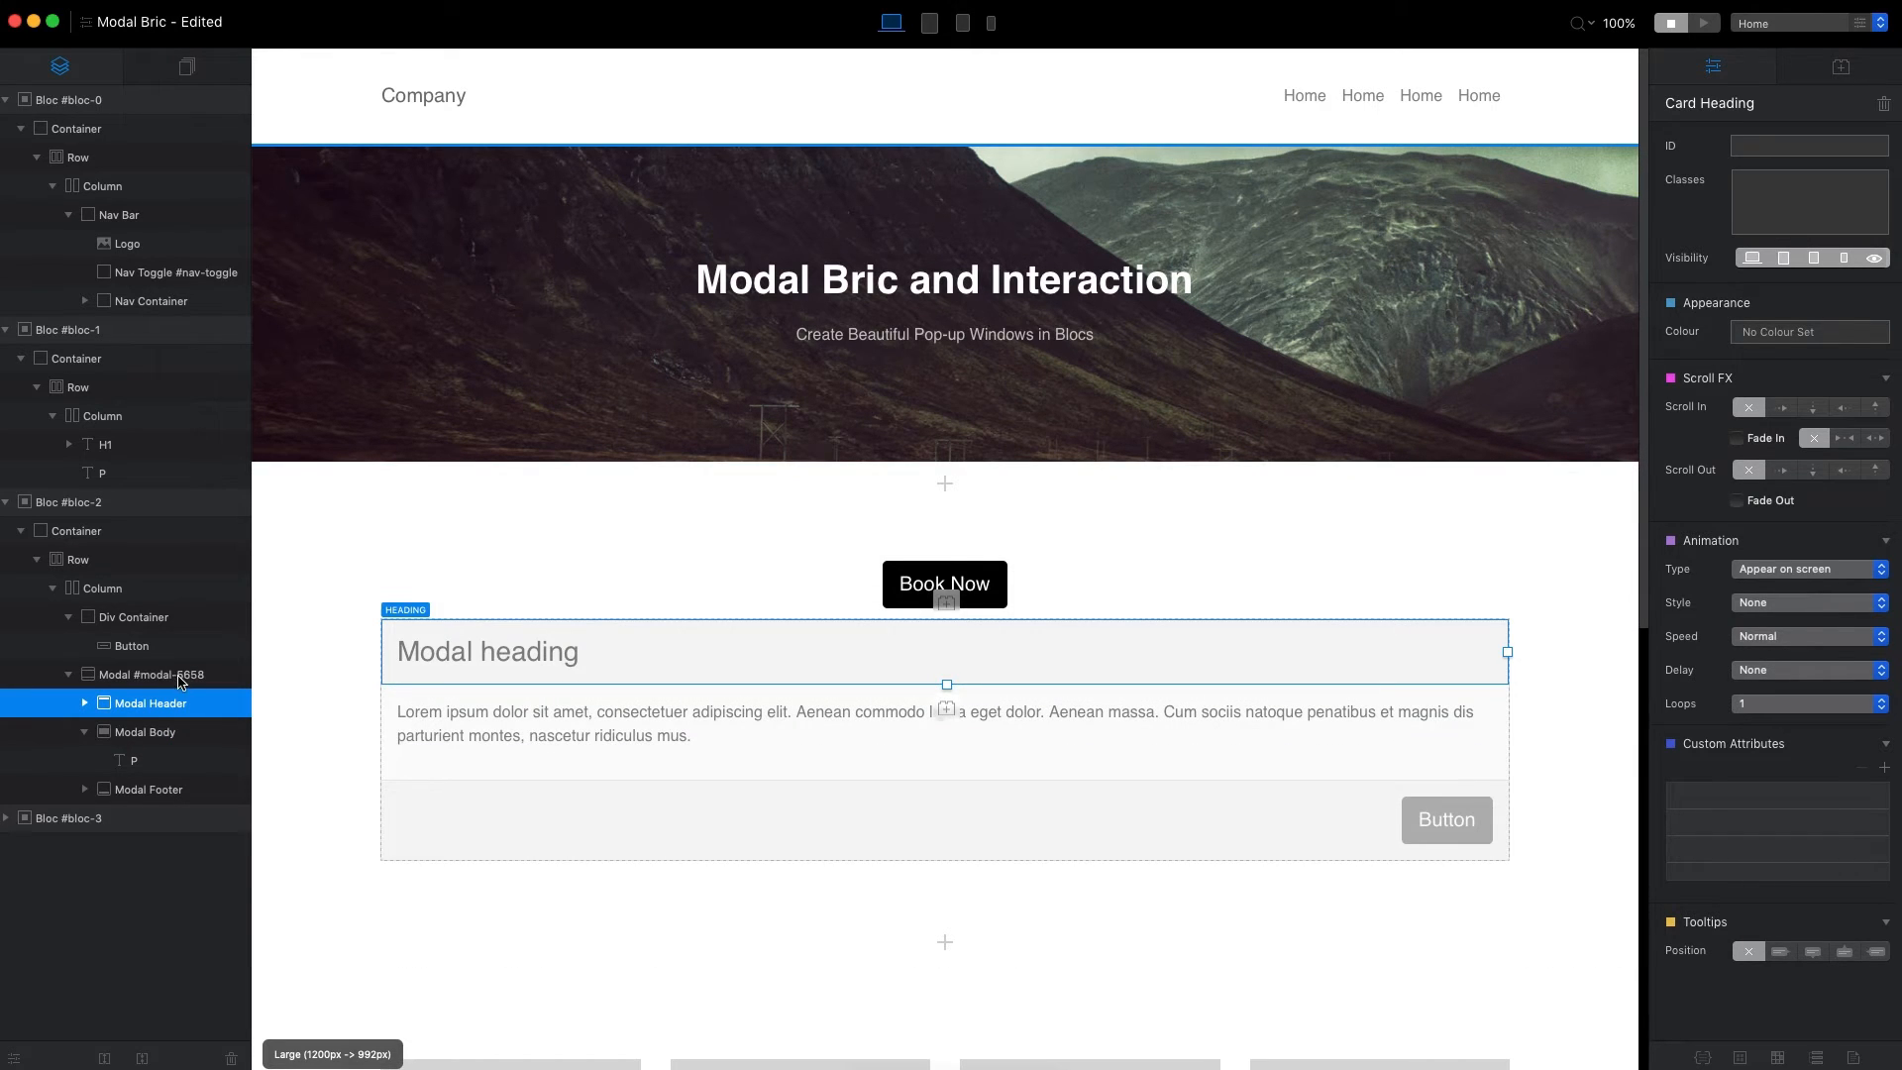
Select the whole modal on the page by its outer edge.
left_click(384, 683)
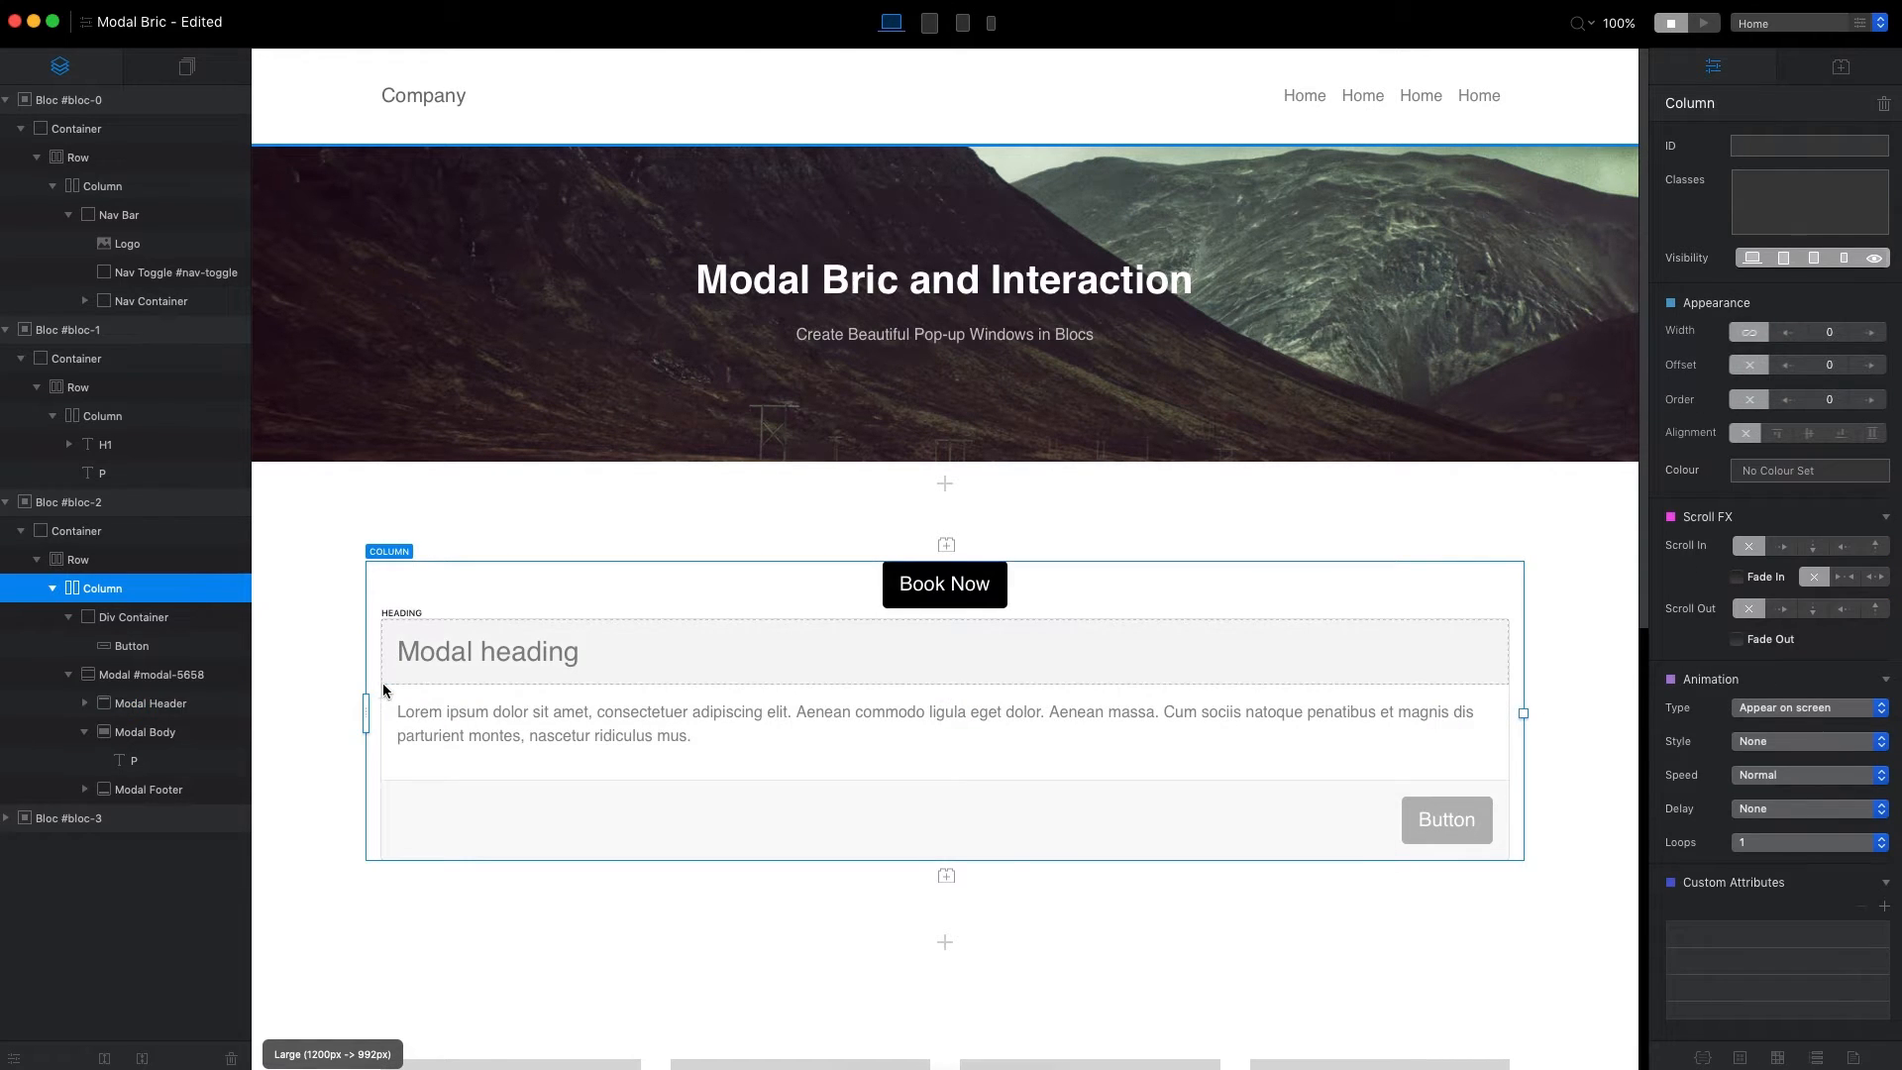
left_click(382, 684)
left_click(381, 685)
left_click(380, 685)
left_click(381, 689)
left_click(380, 694)
left_click(380, 699)
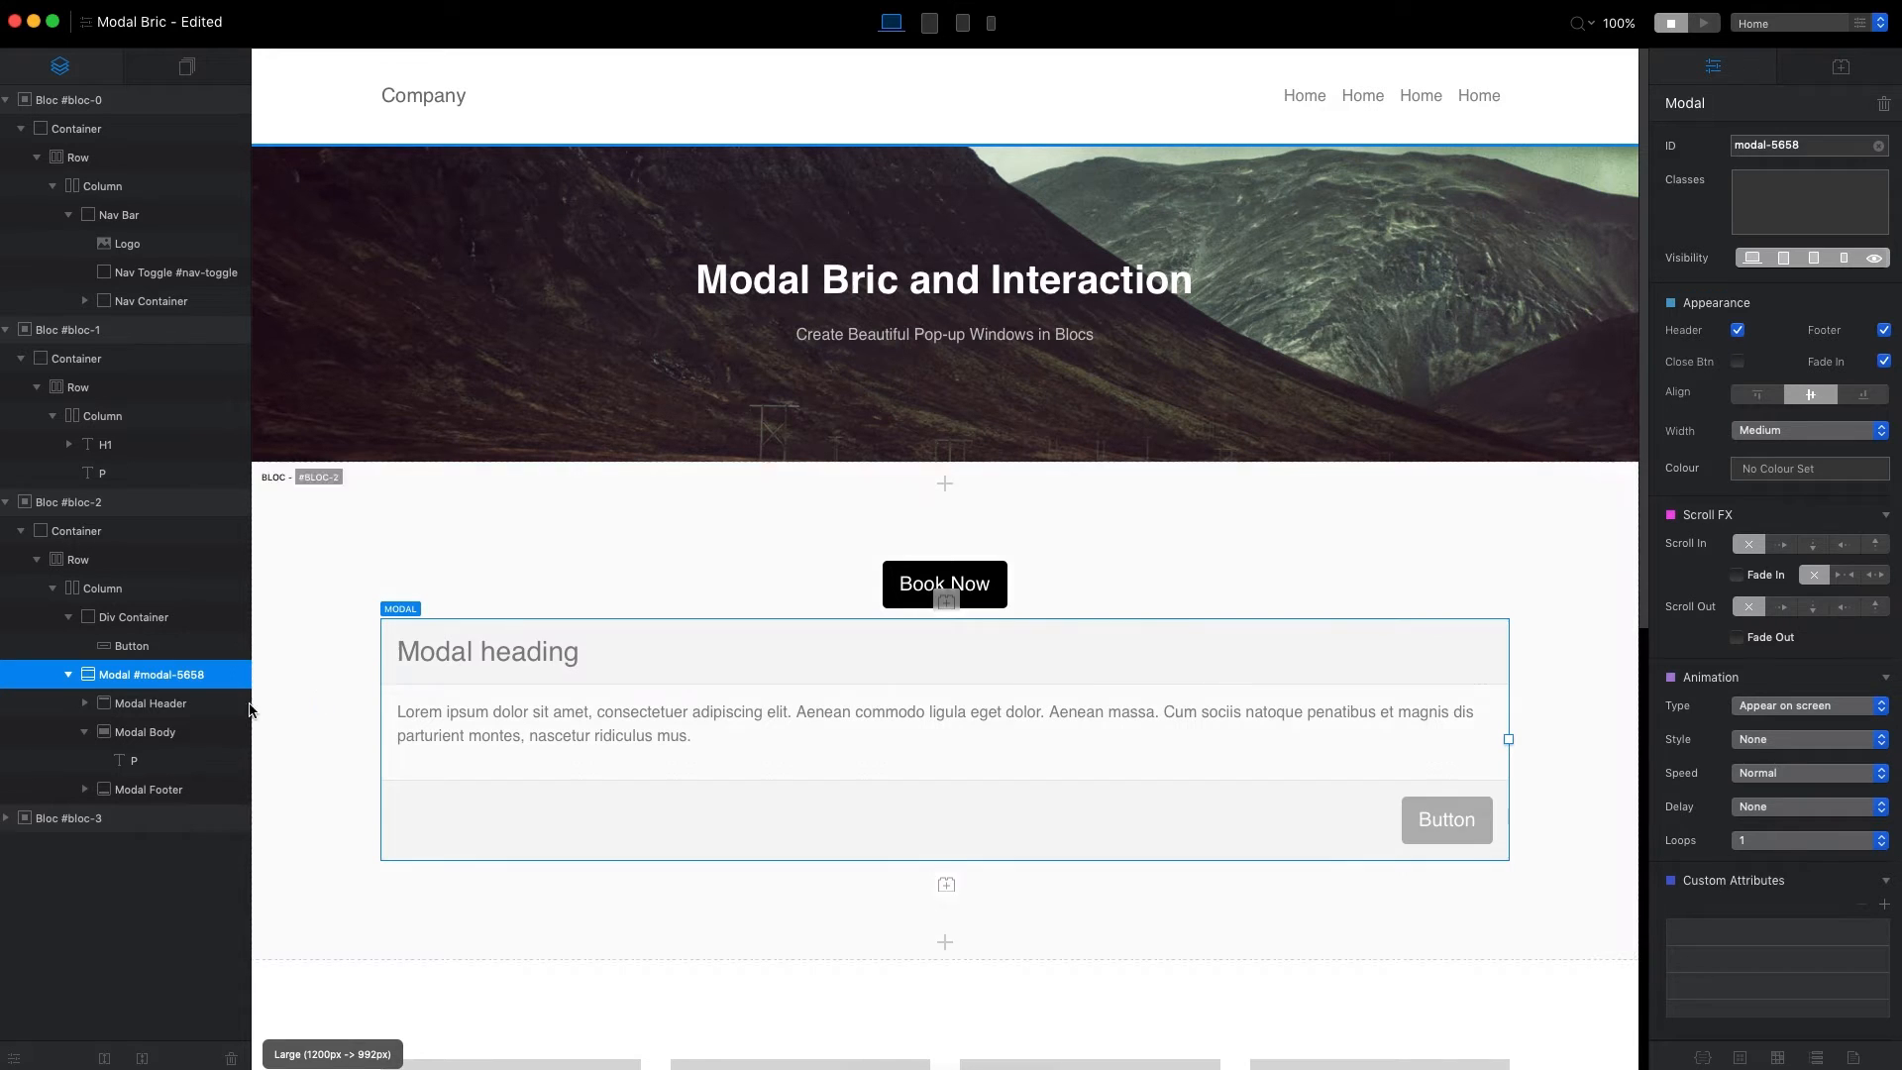
Collapse the modal body in the page structure and examine the modal's header, body and footer layers in turn.
left_click(164, 703)
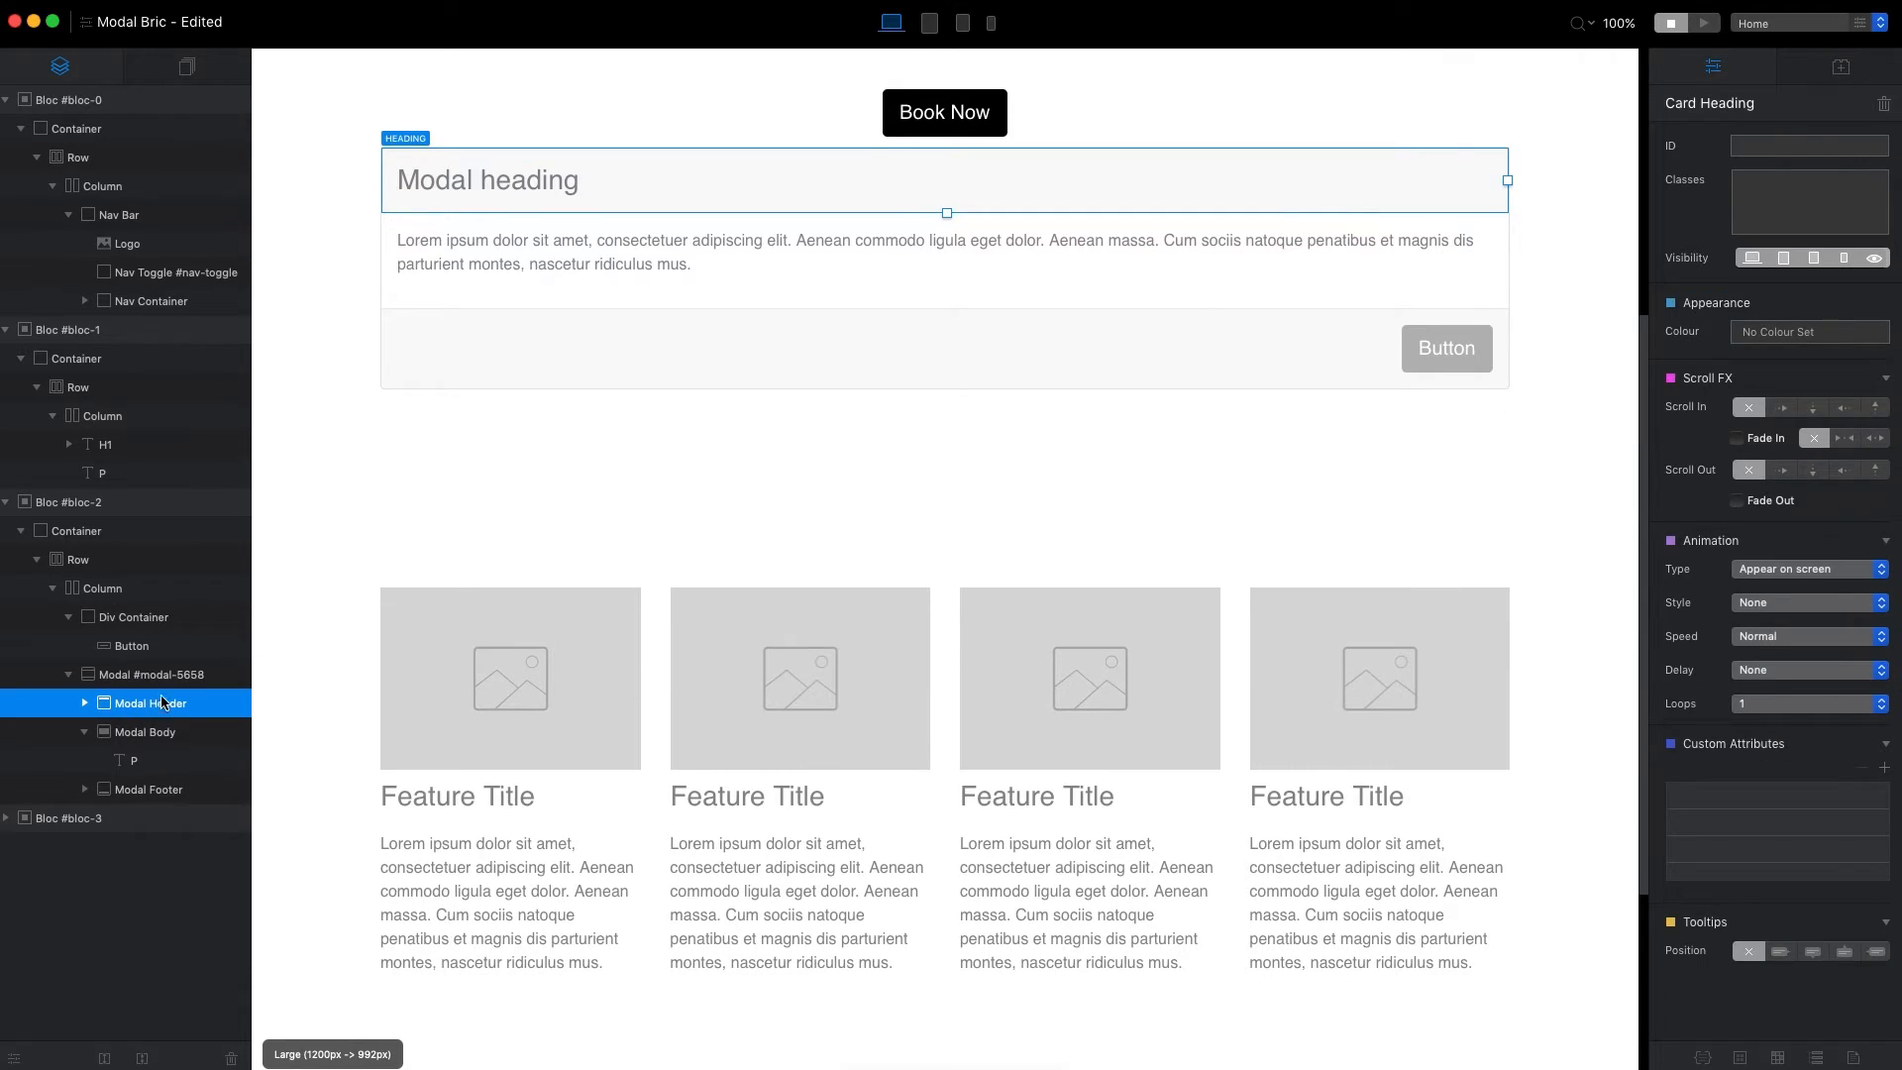
left_click(158, 675)
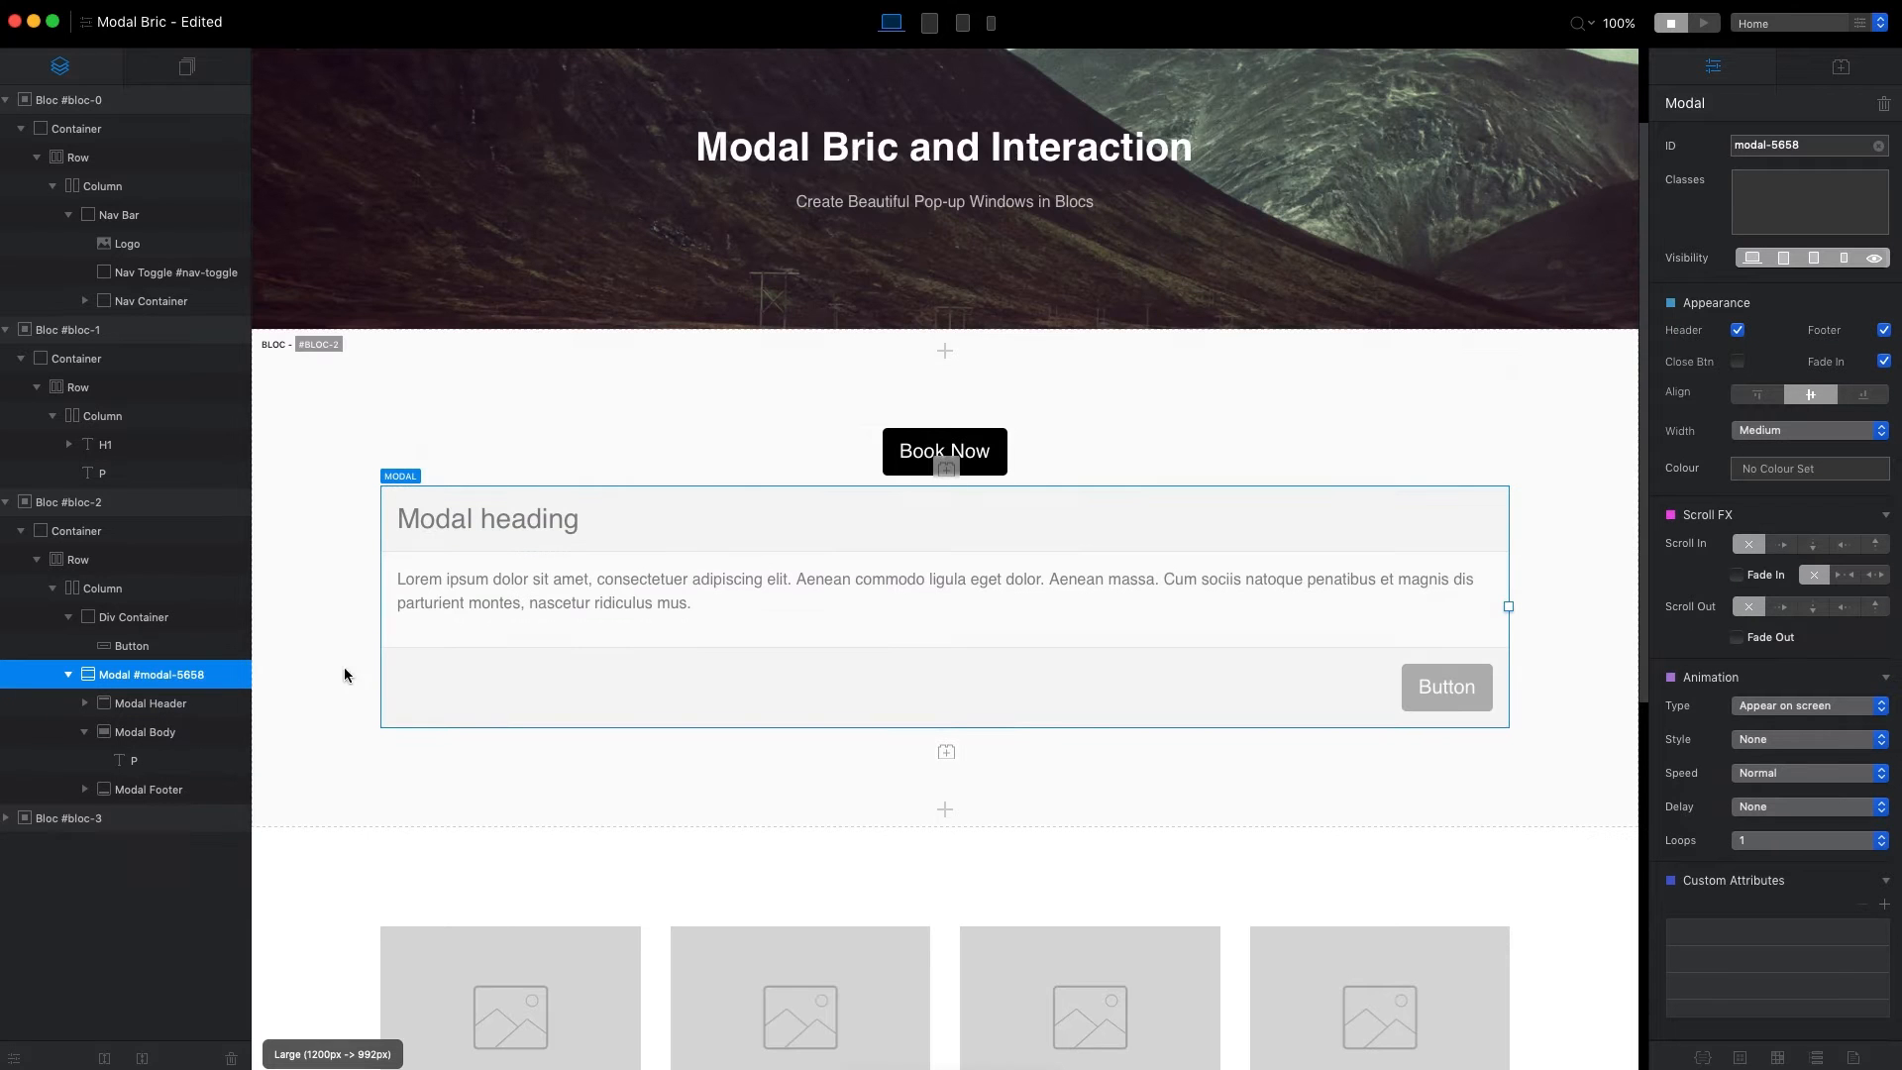
left_click(85, 732)
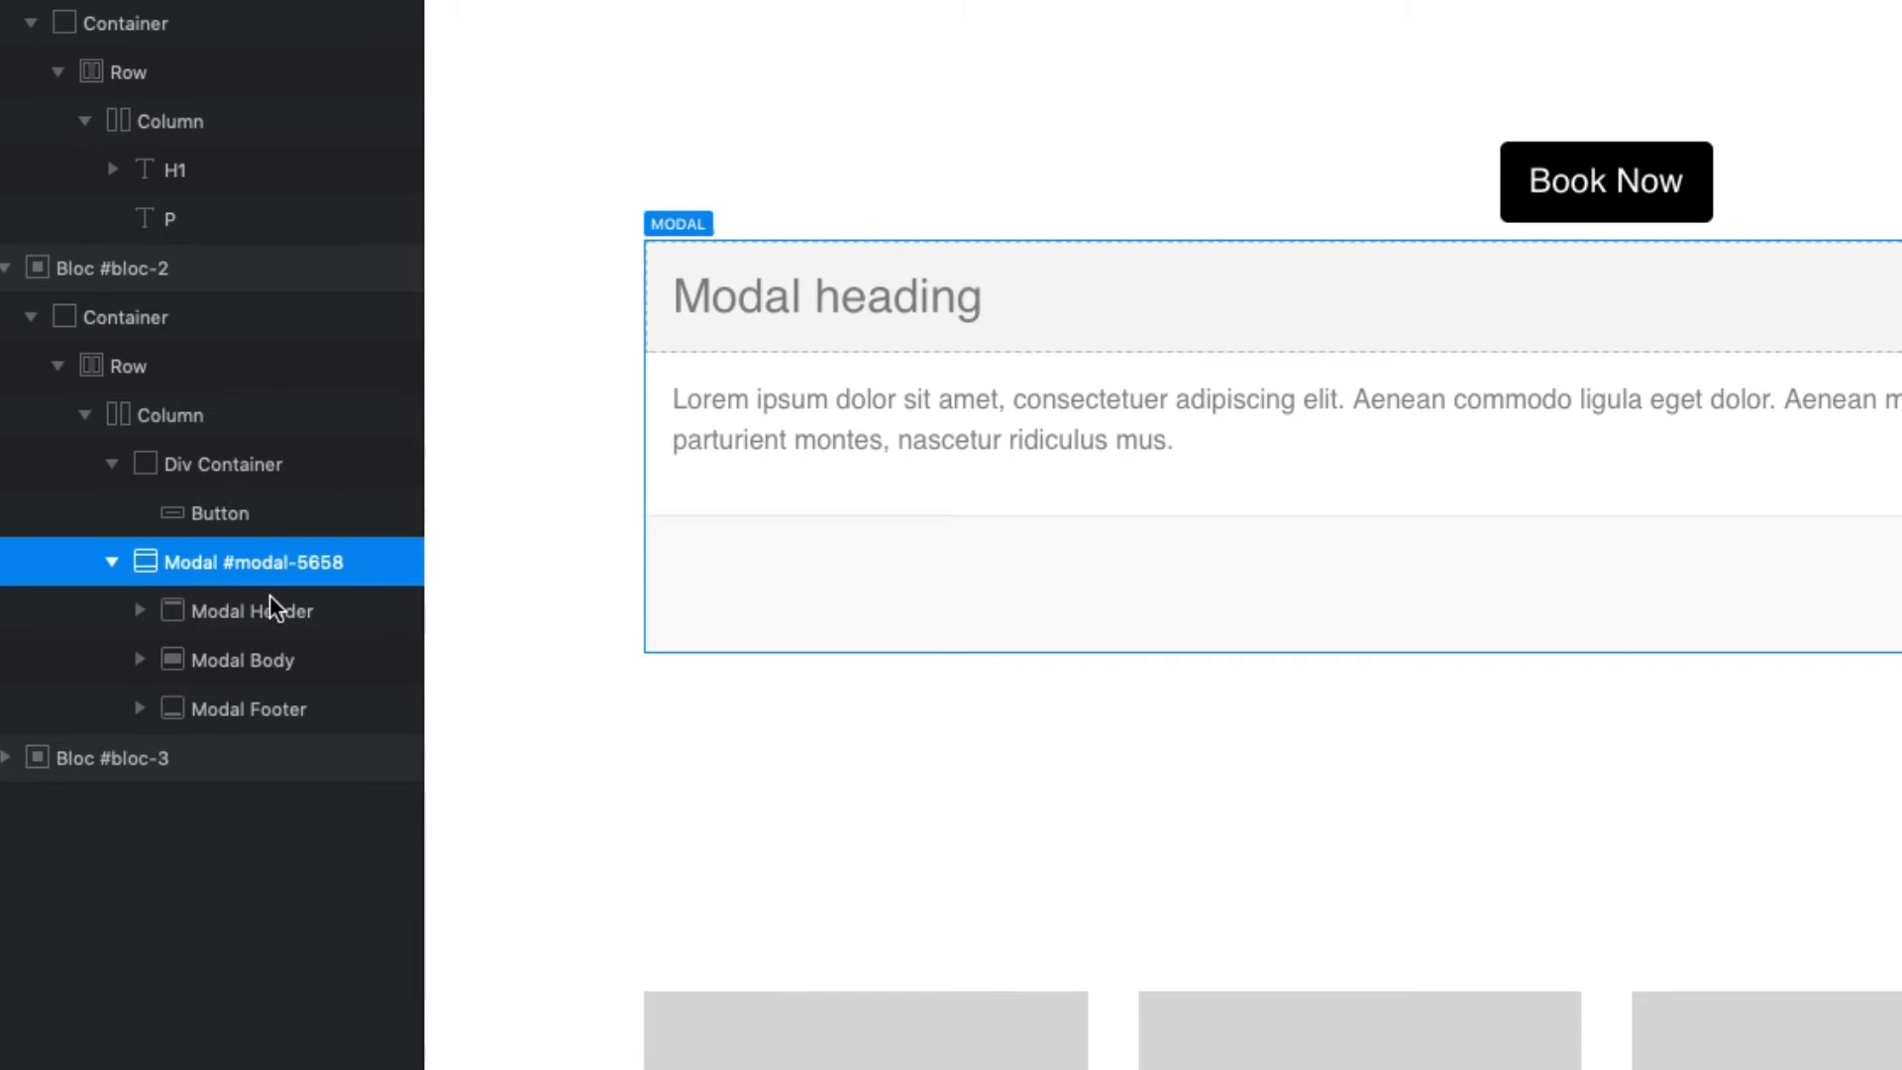
left_click(303, 614)
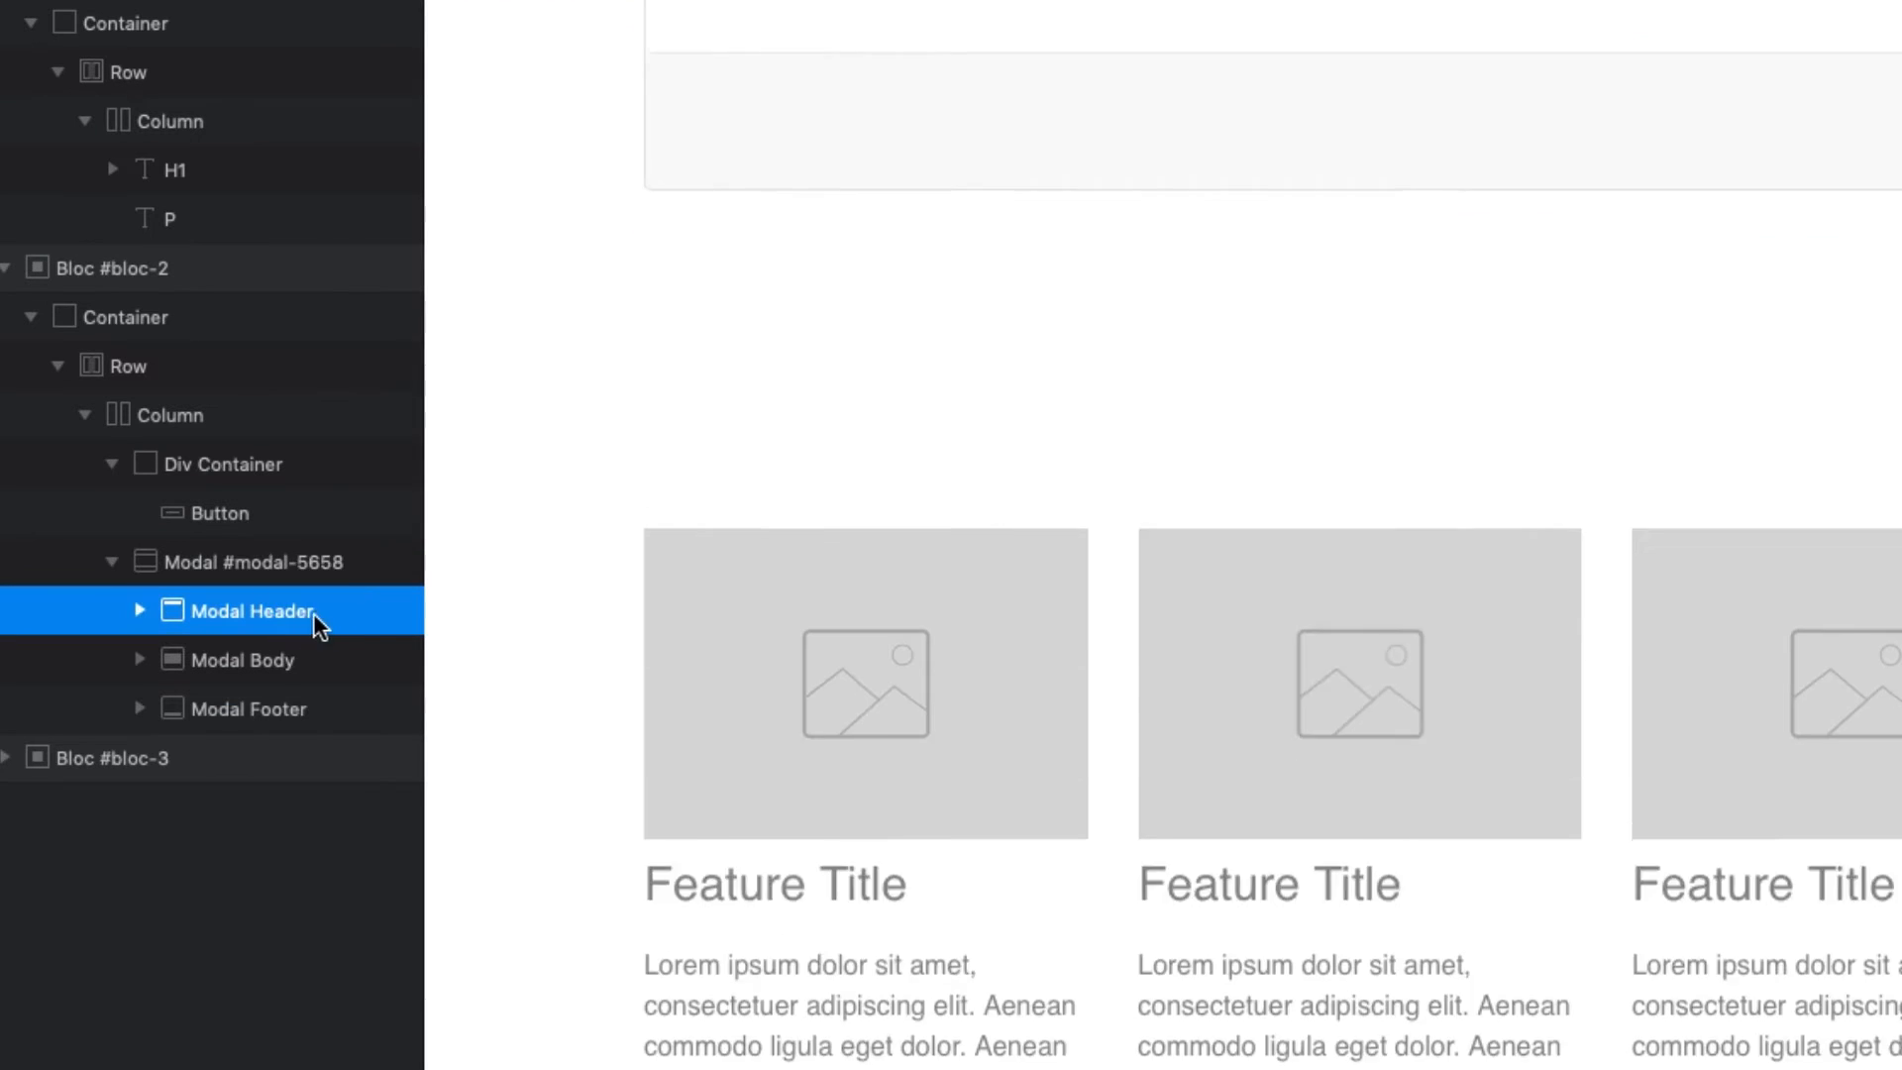
left_click(319, 650)
left_click(314, 709)
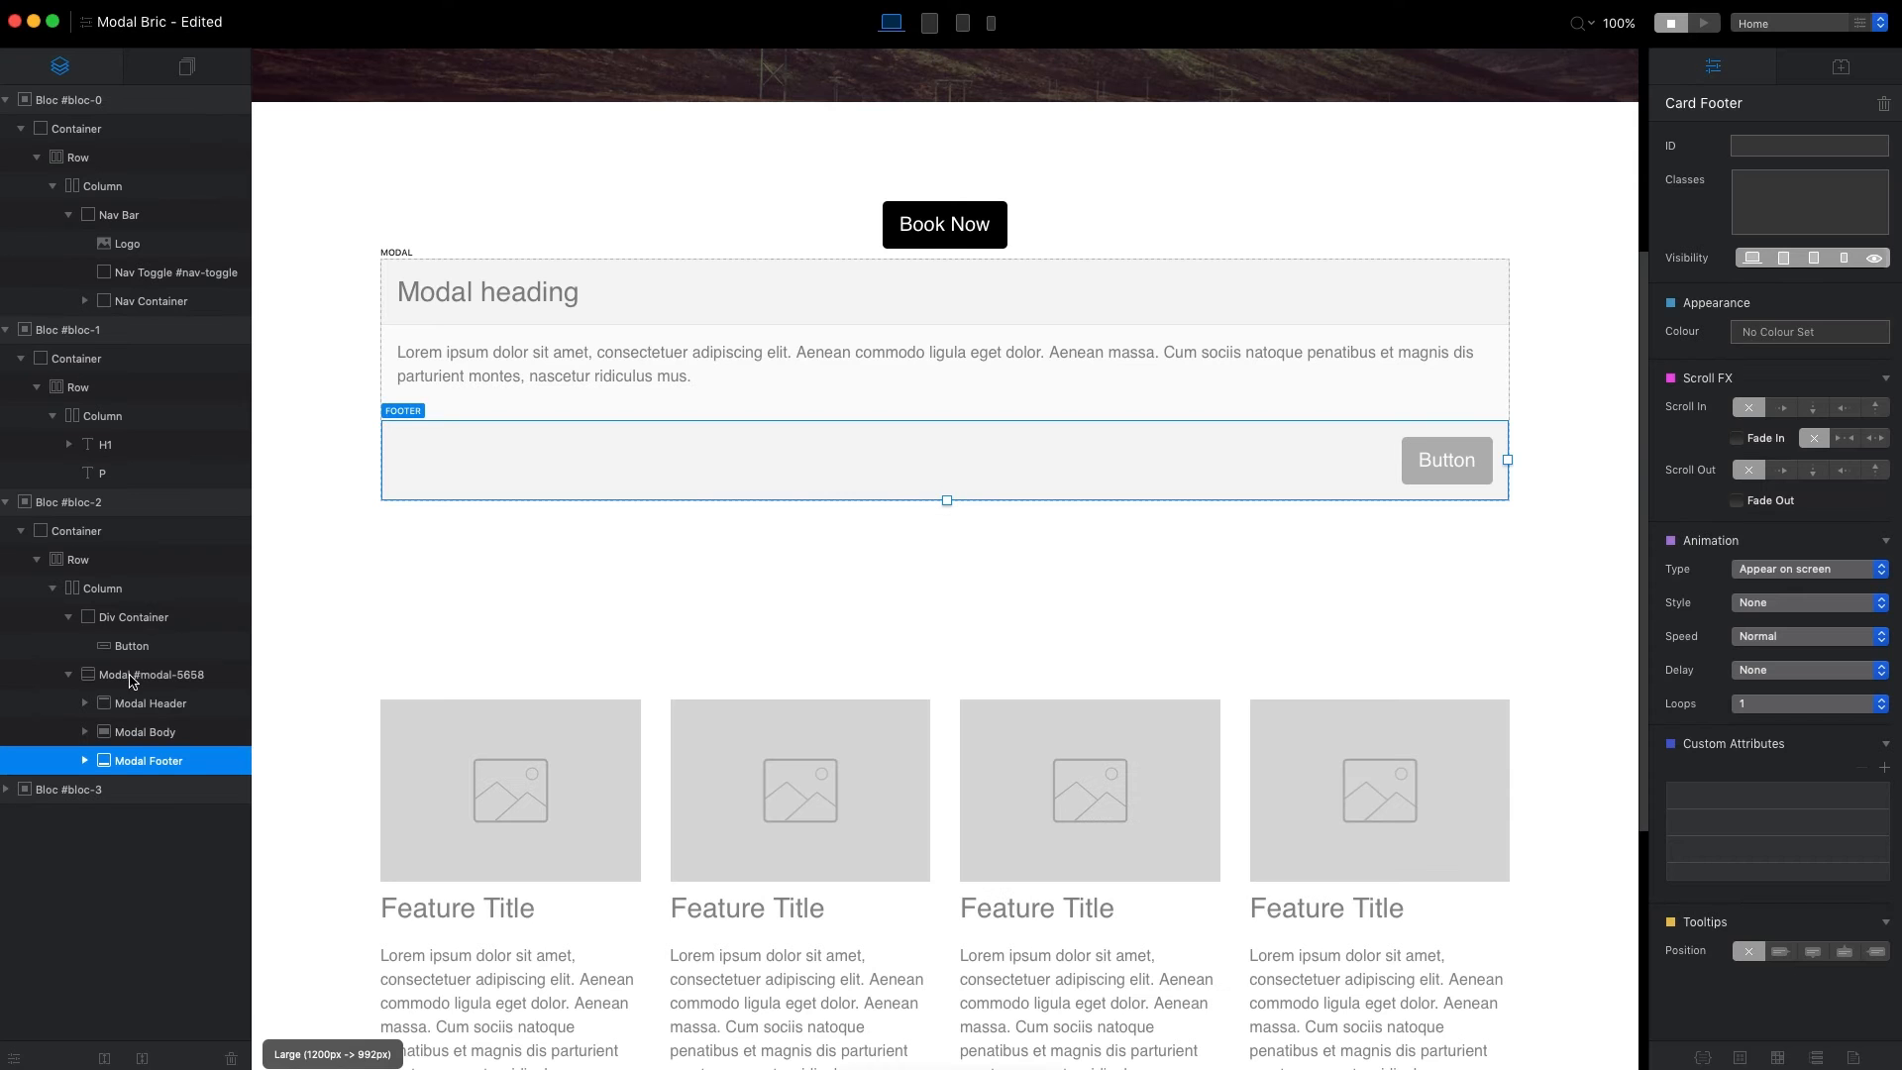
Select the whole modal and switch its header and its footer off and back on.
left_click(130, 680)
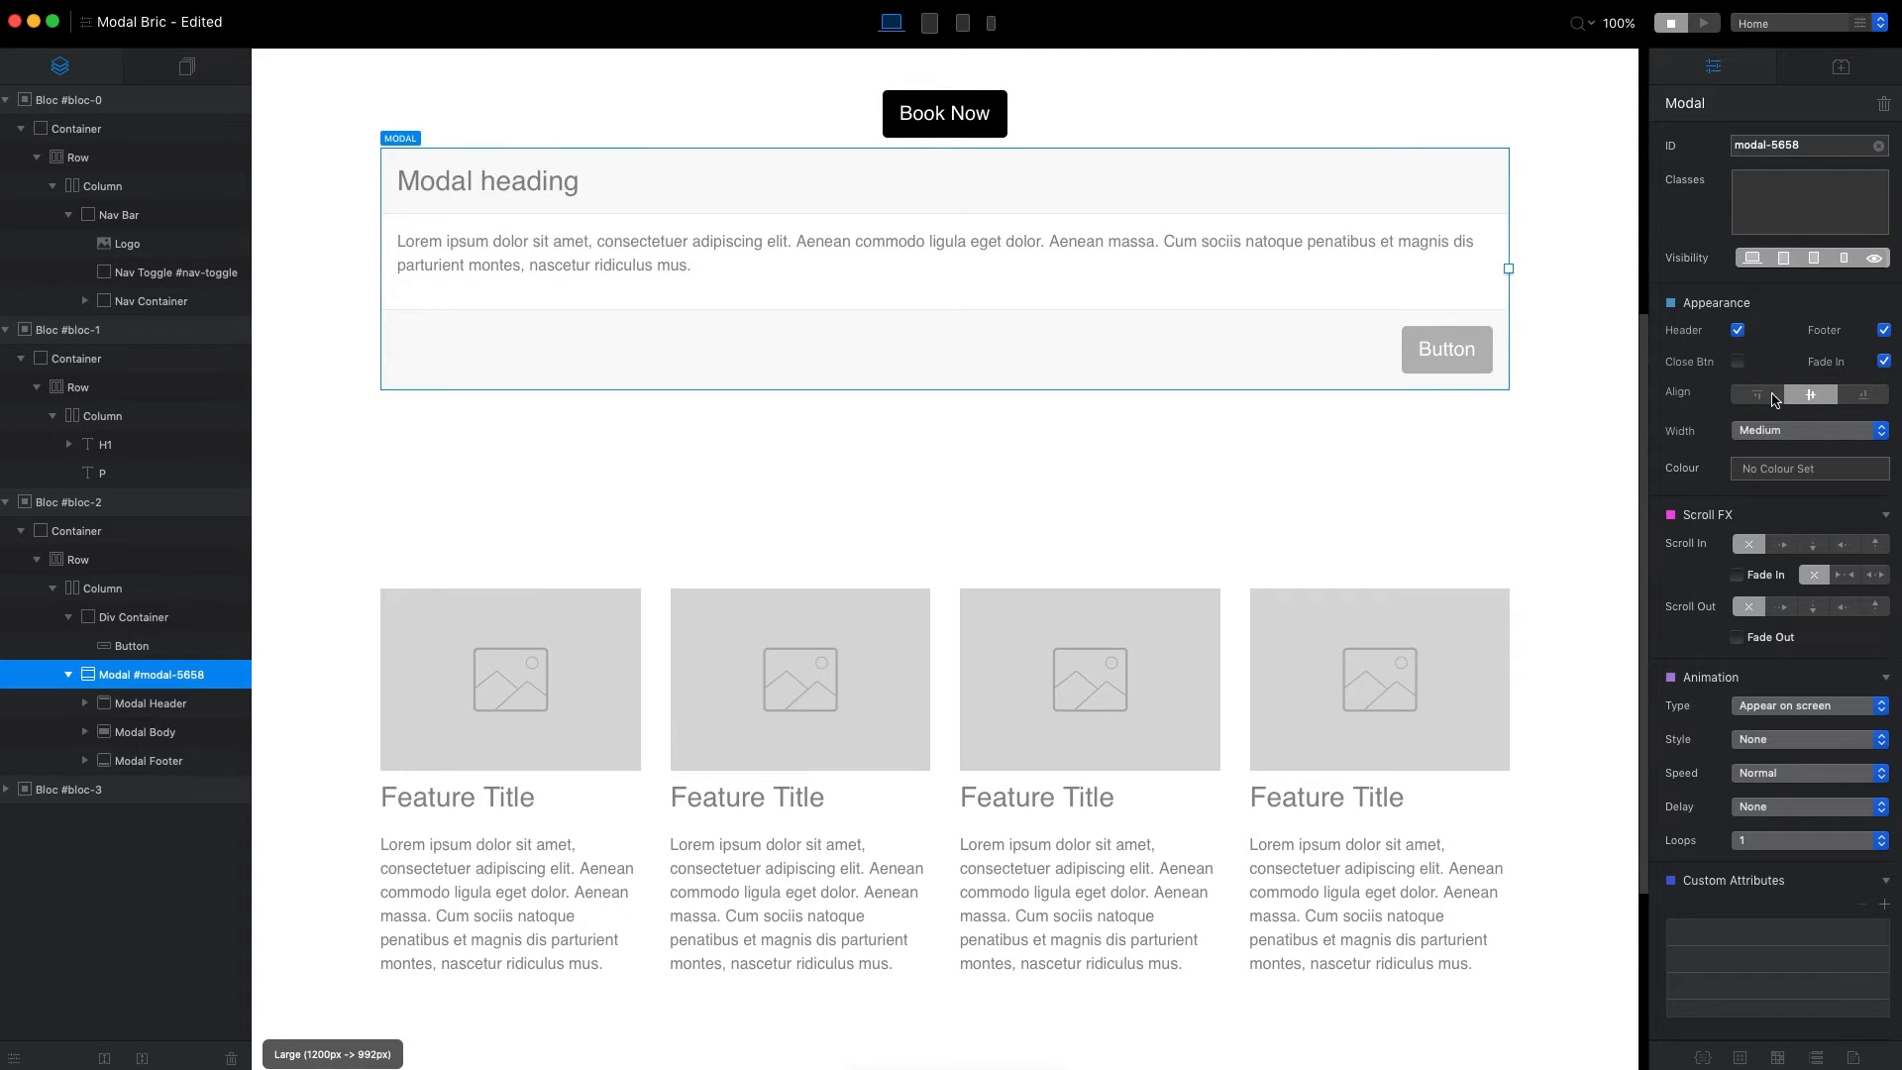
left_click(1737, 331)
left_click(1738, 330)
left_click(1881, 331)
left_click(1882, 331)
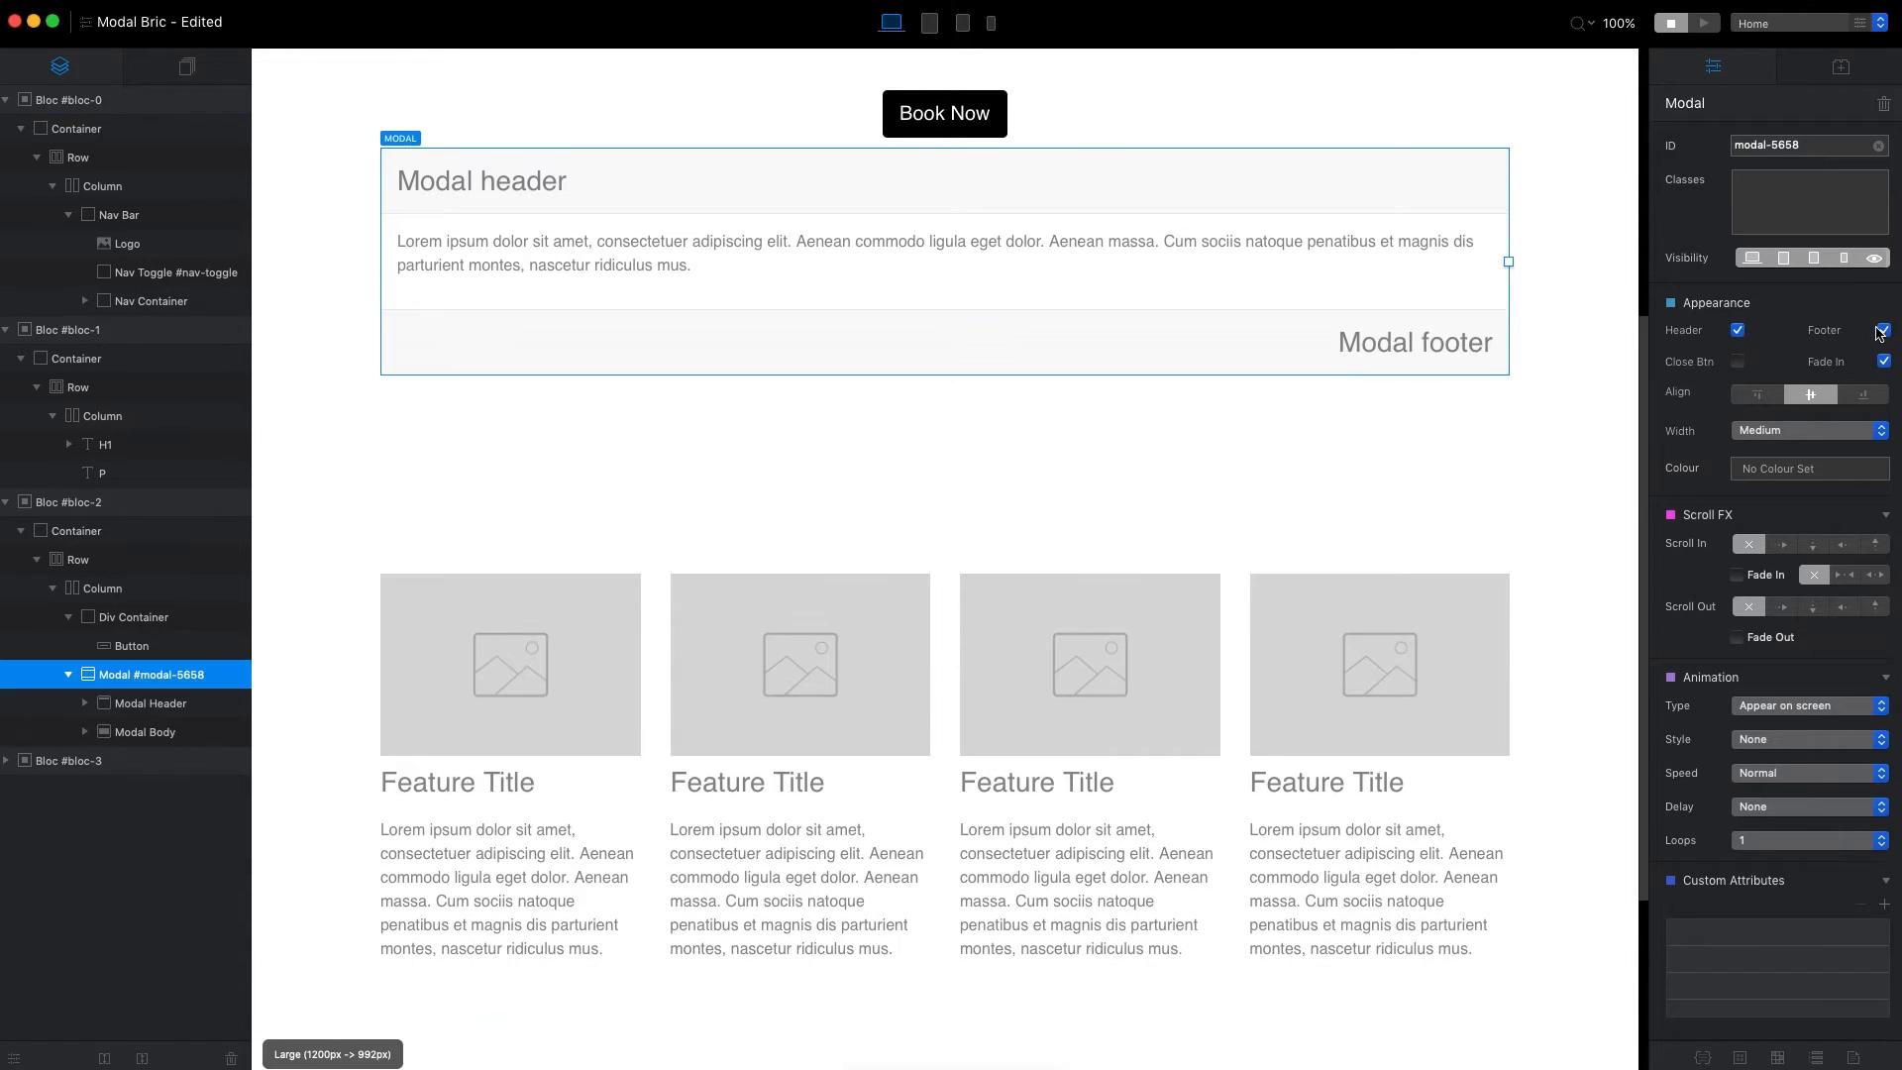
Toggle the modal's header off and on again, and do the same with its footer.
left_click(1738, 331)
left_click(1738, 330)
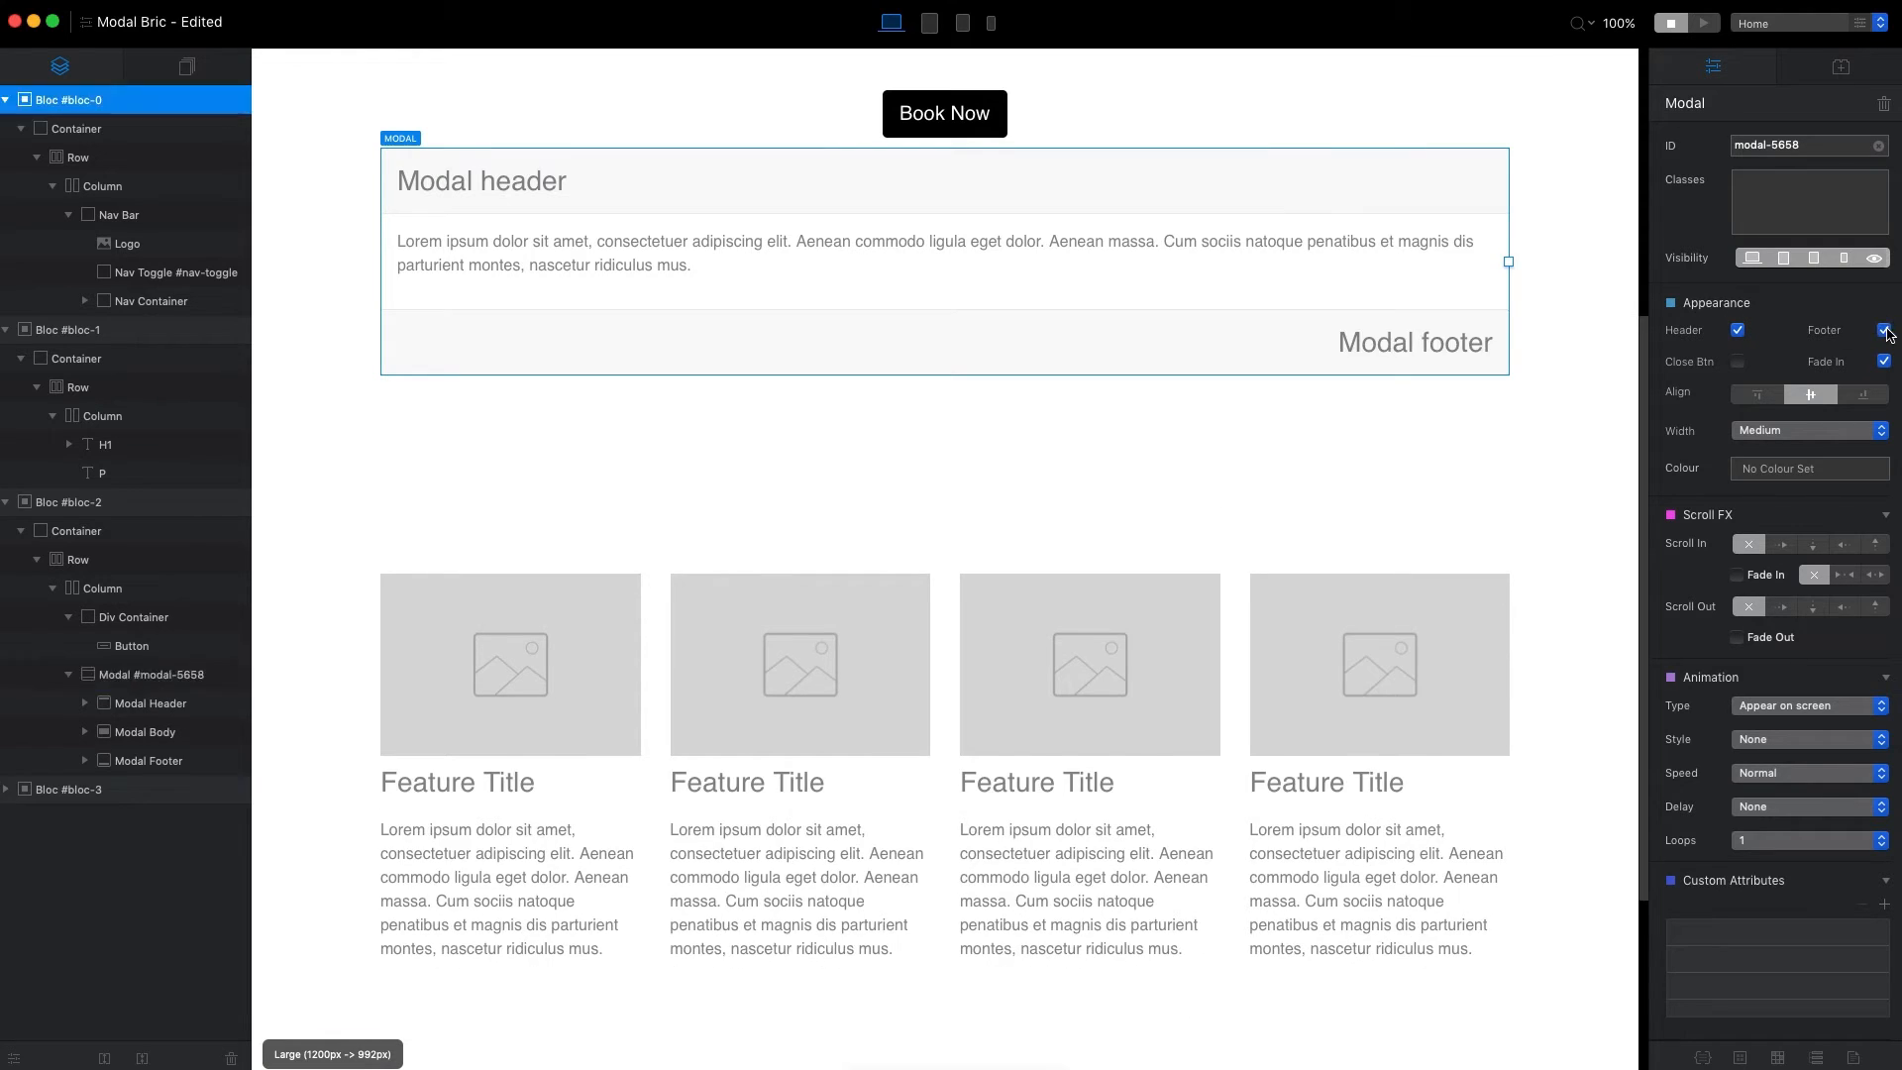
left_click(1882, 330)
left_click(1883, 331)
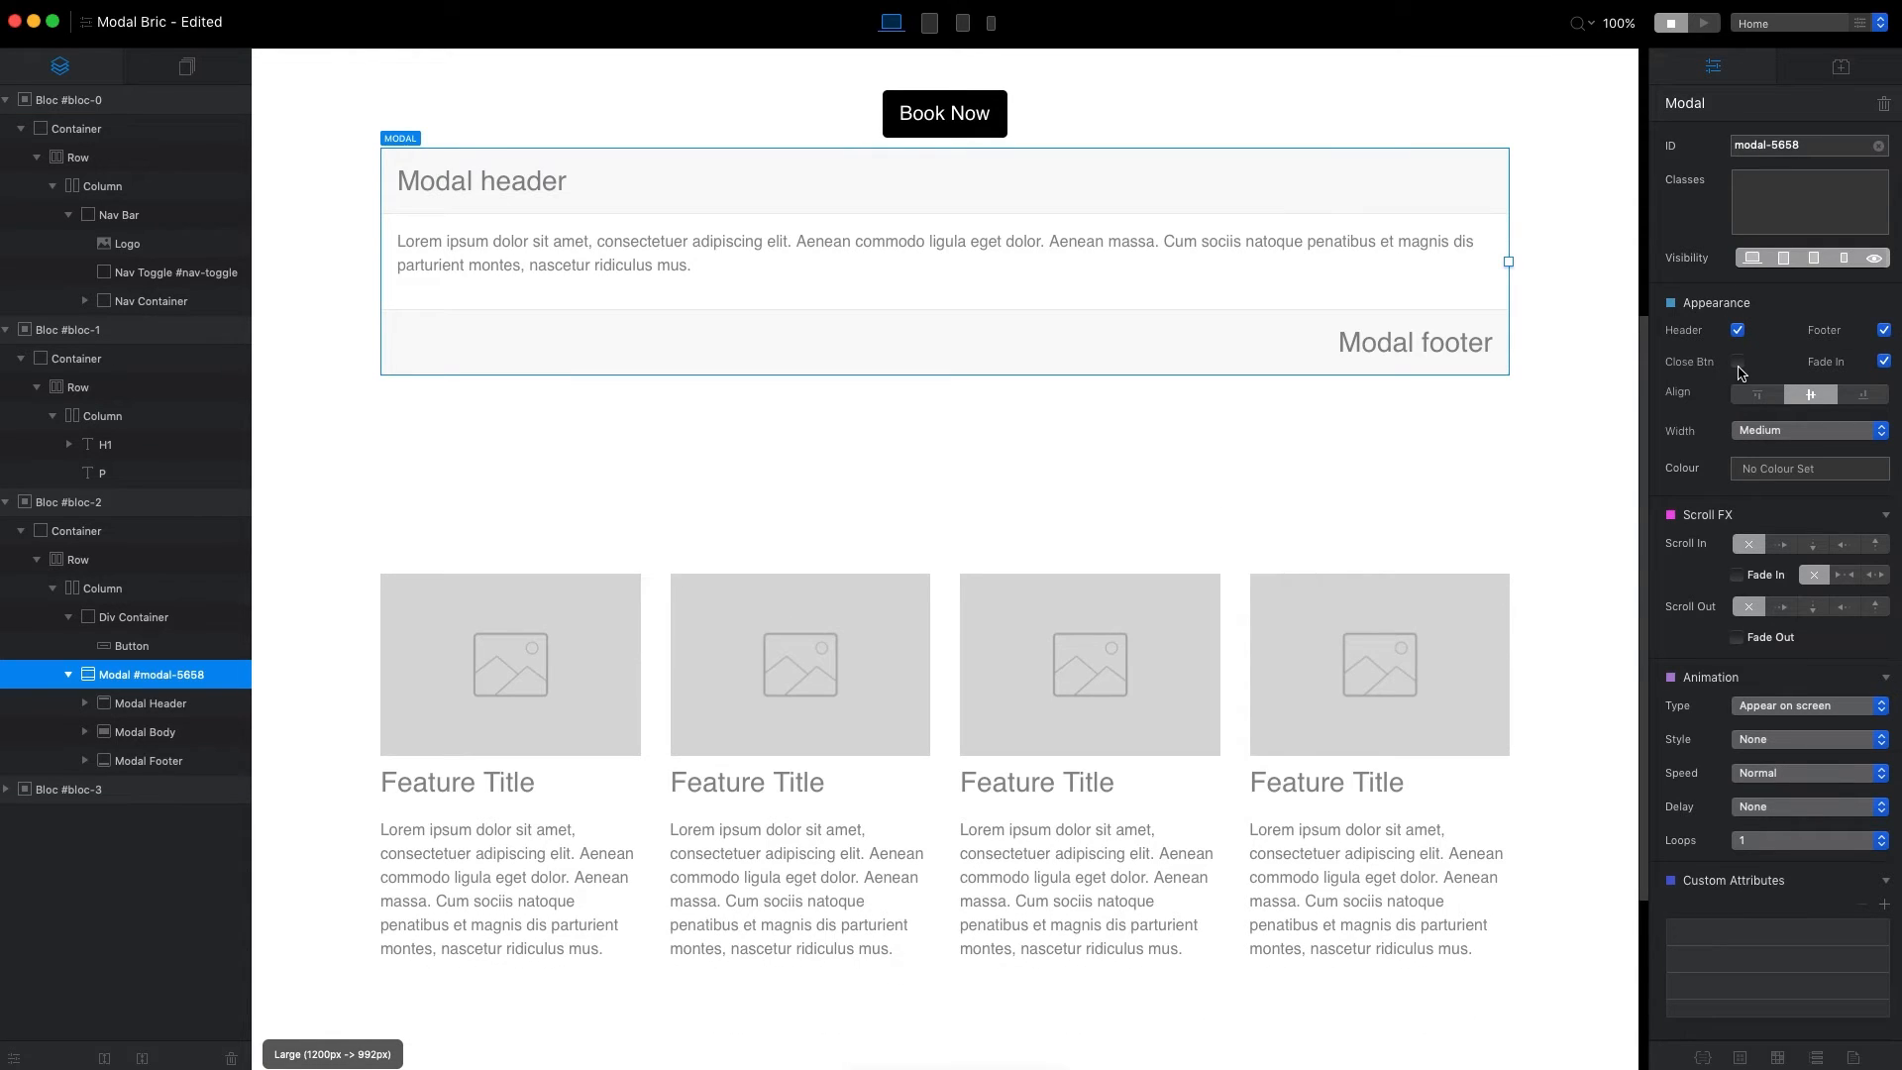
Turn on the modal's close button.
left_click(1738, 363)
left_click(1739, 363)
left_click(1741, 364)
Edit the close icon's close class, try a red and a pink text color, and settle on Midnight.
left_click(1483, 178)
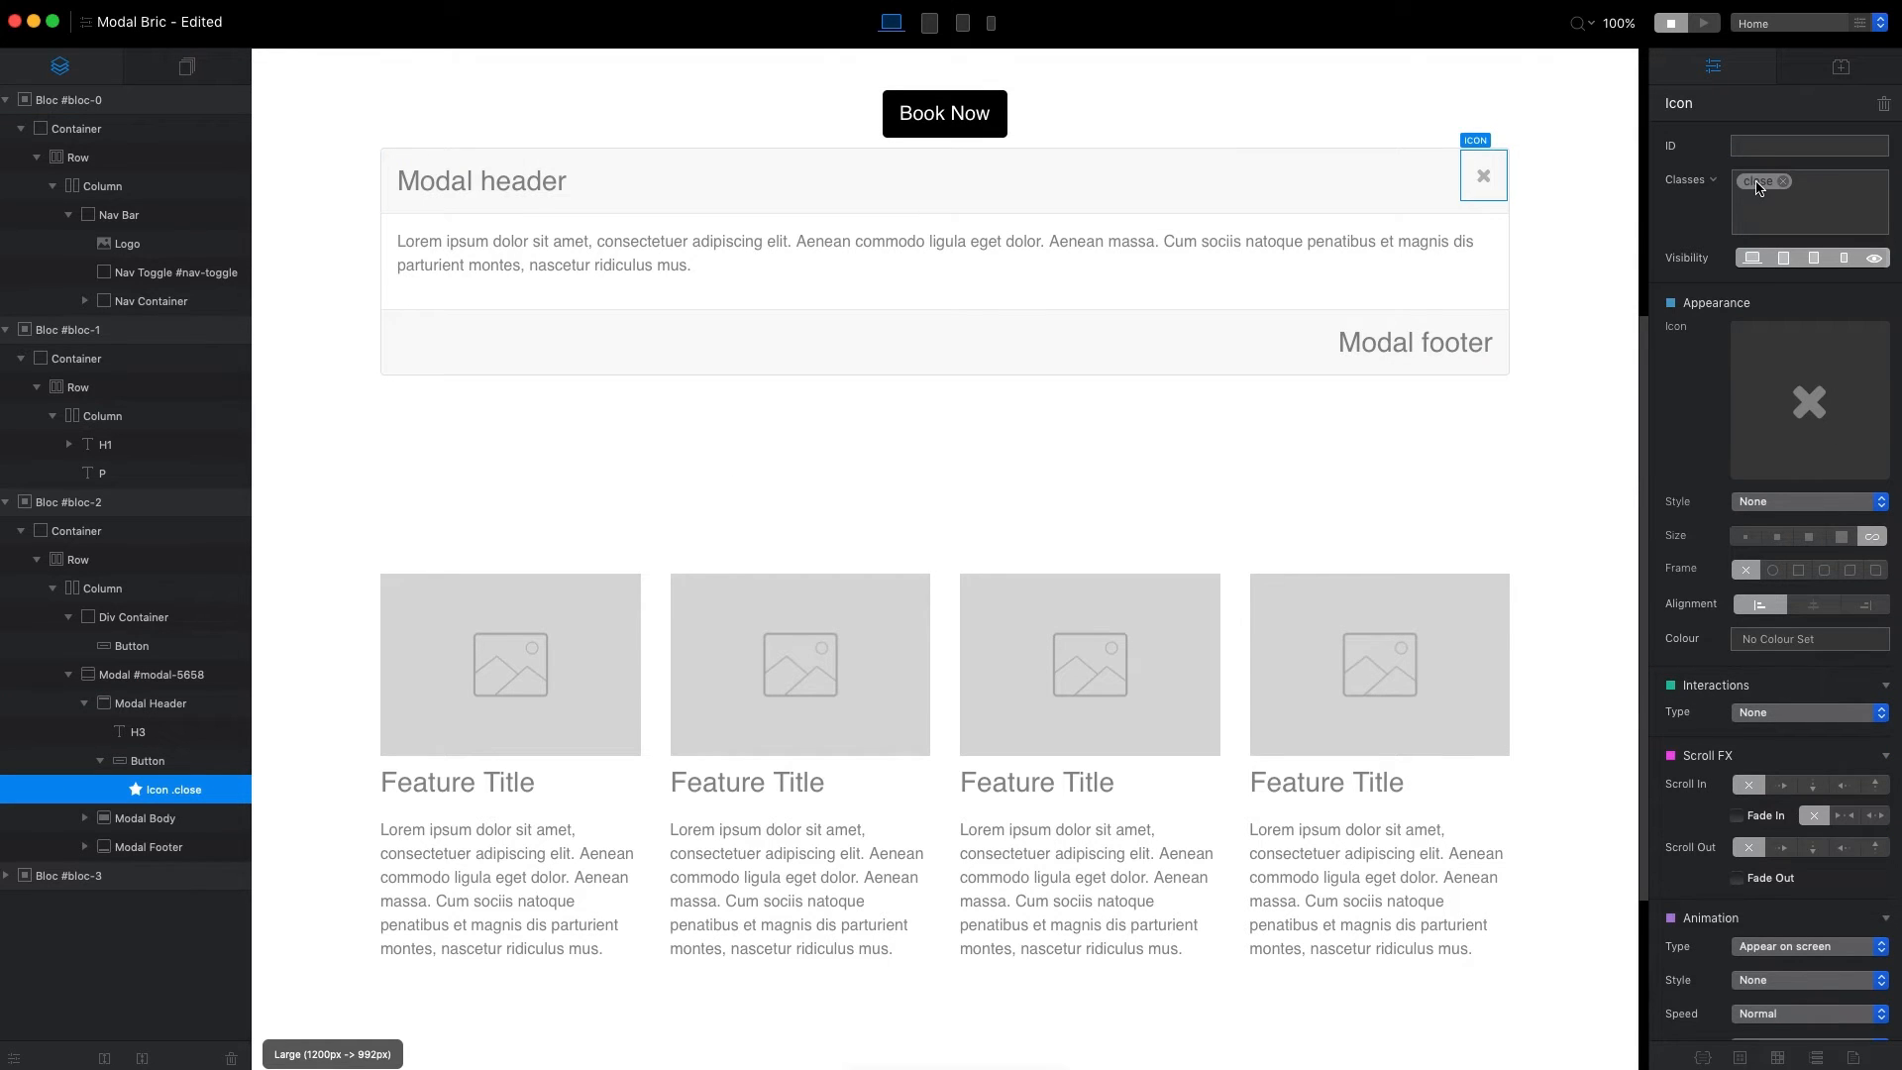
left_click(1754, 187)
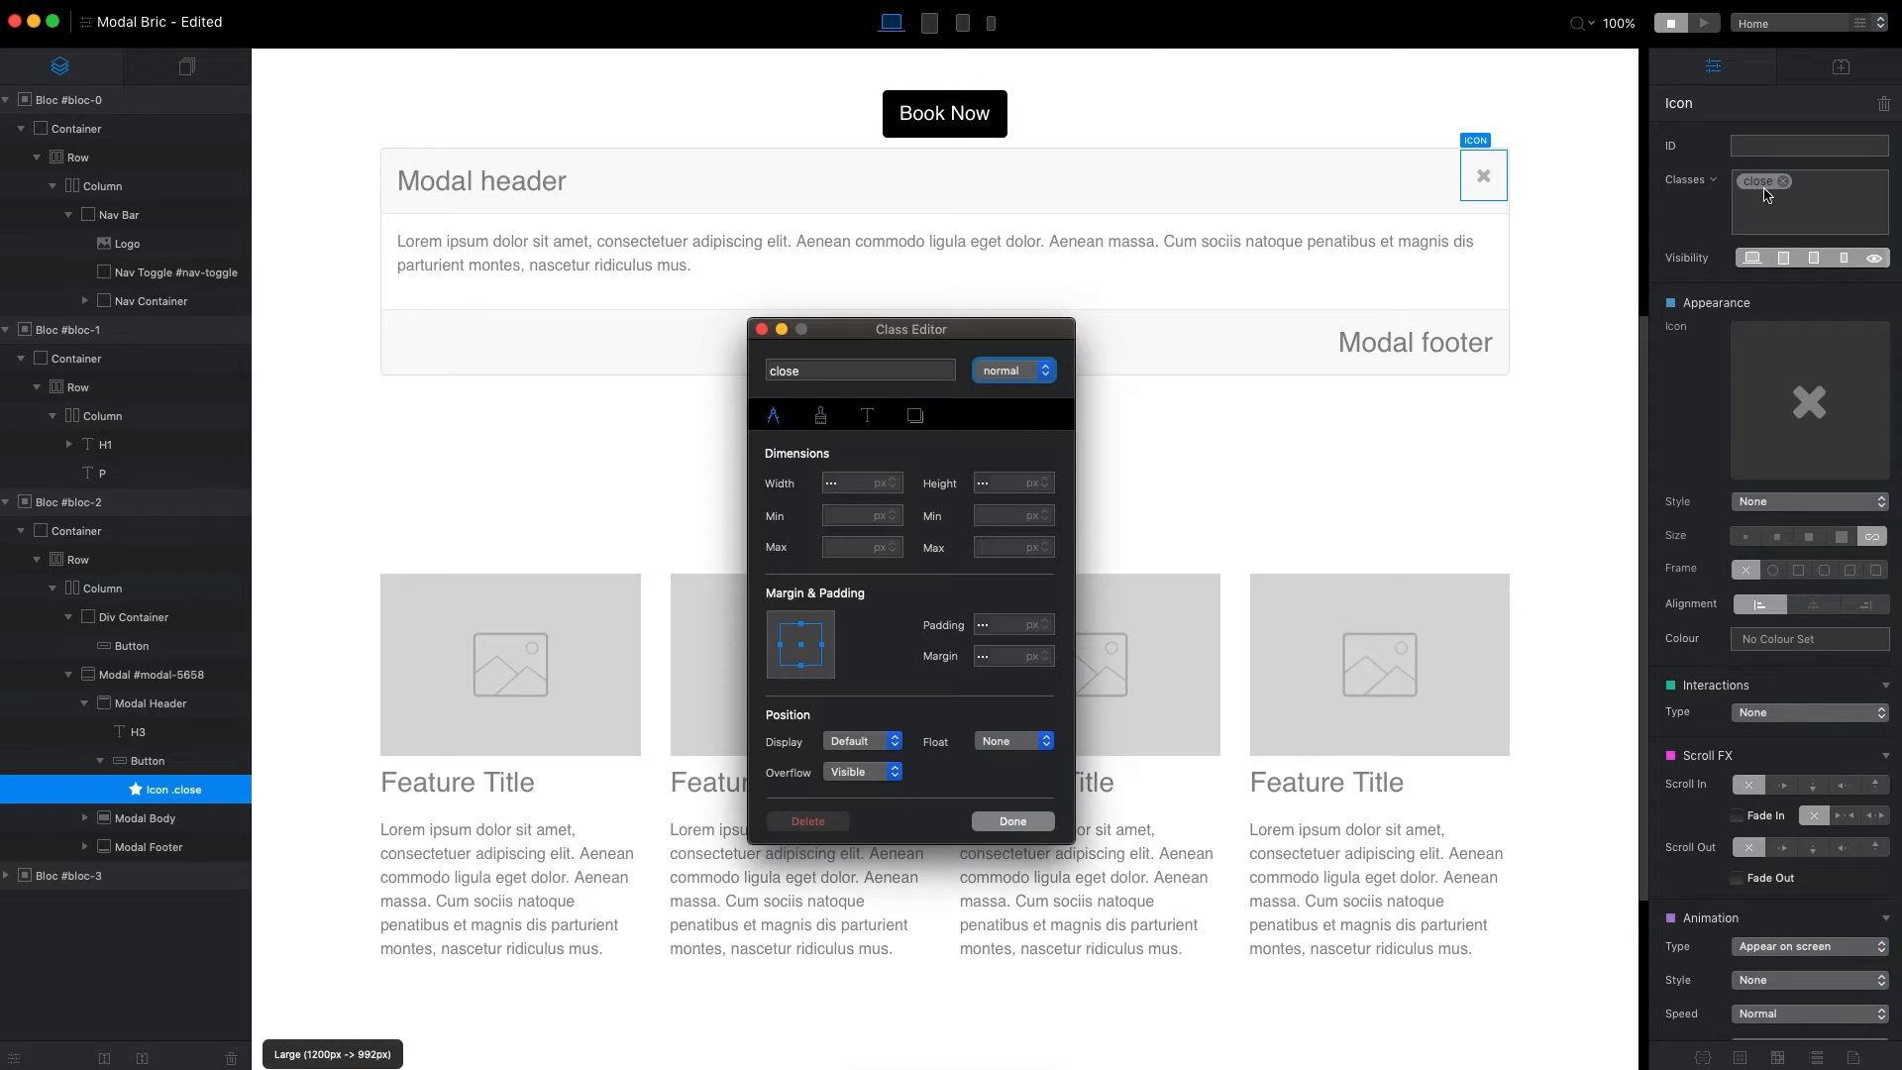
left_click(868, 416)
left_click(1012, 516)
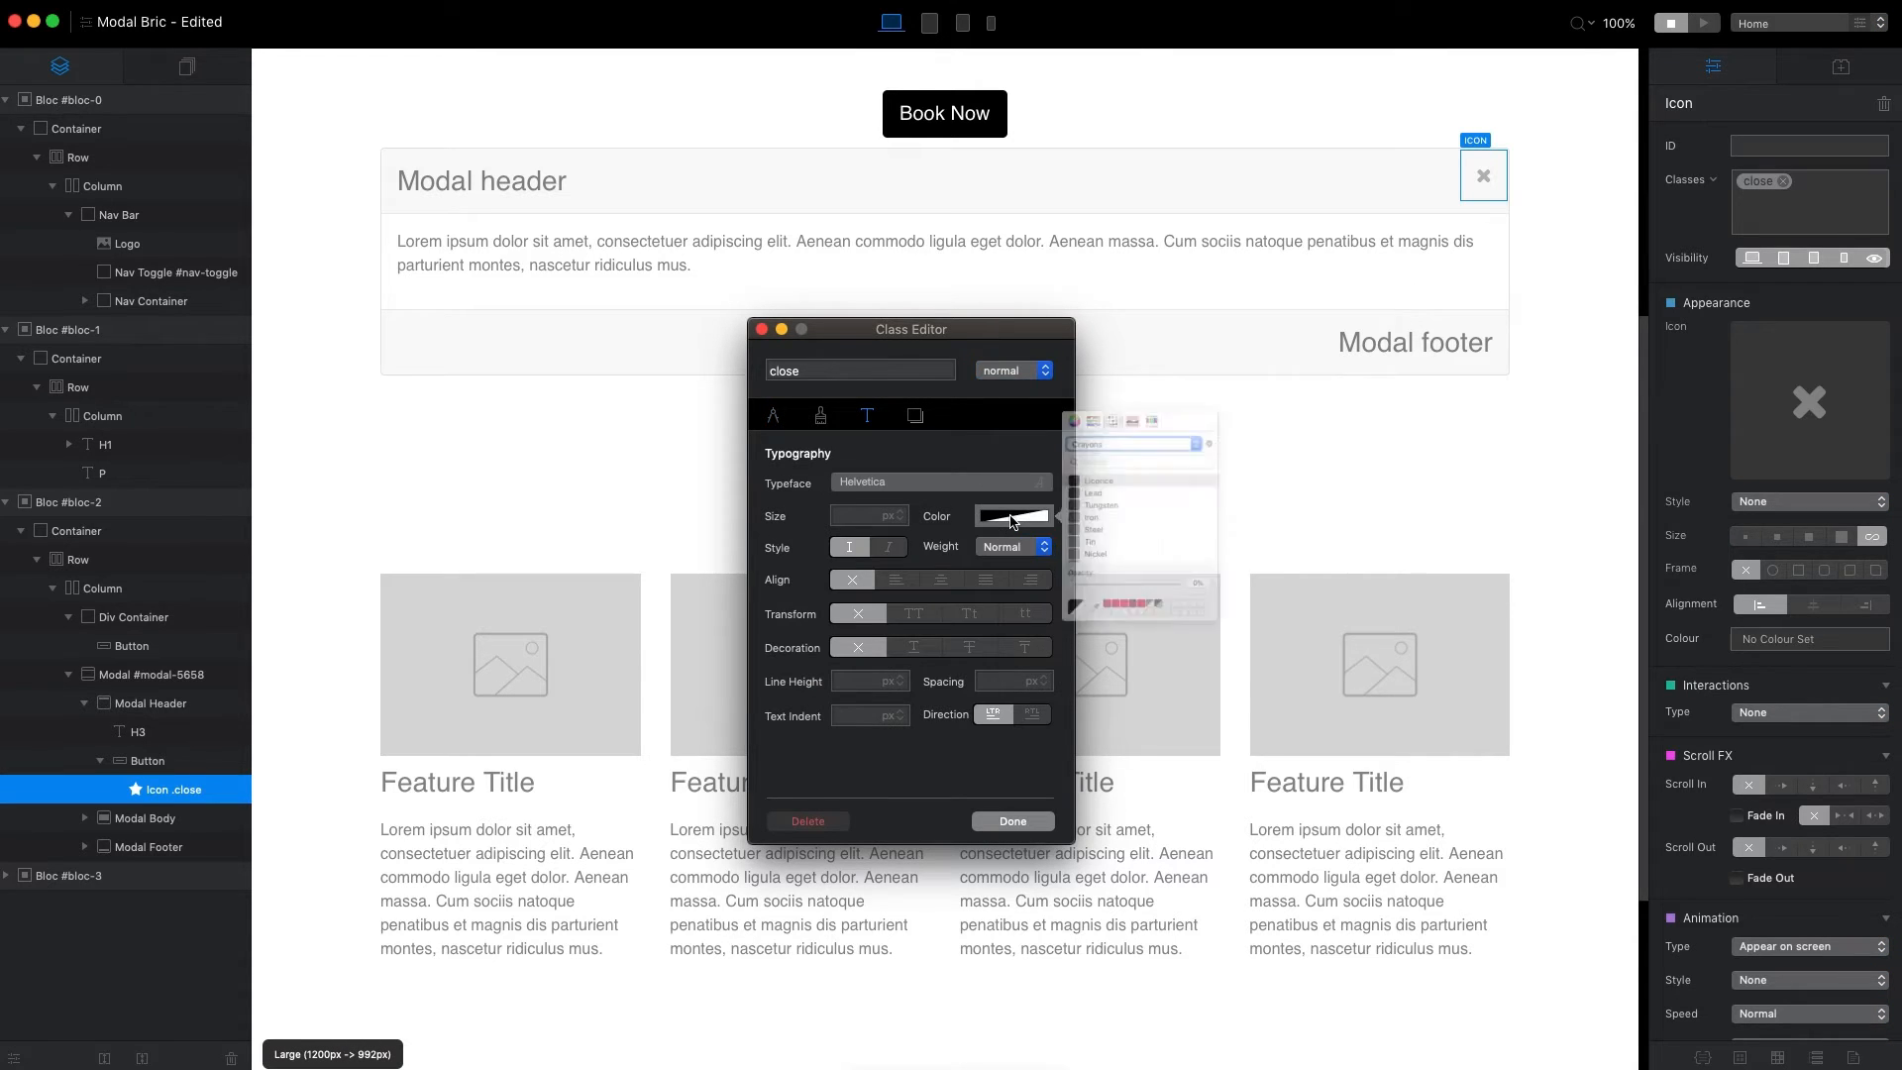
left_click(1196, 659)
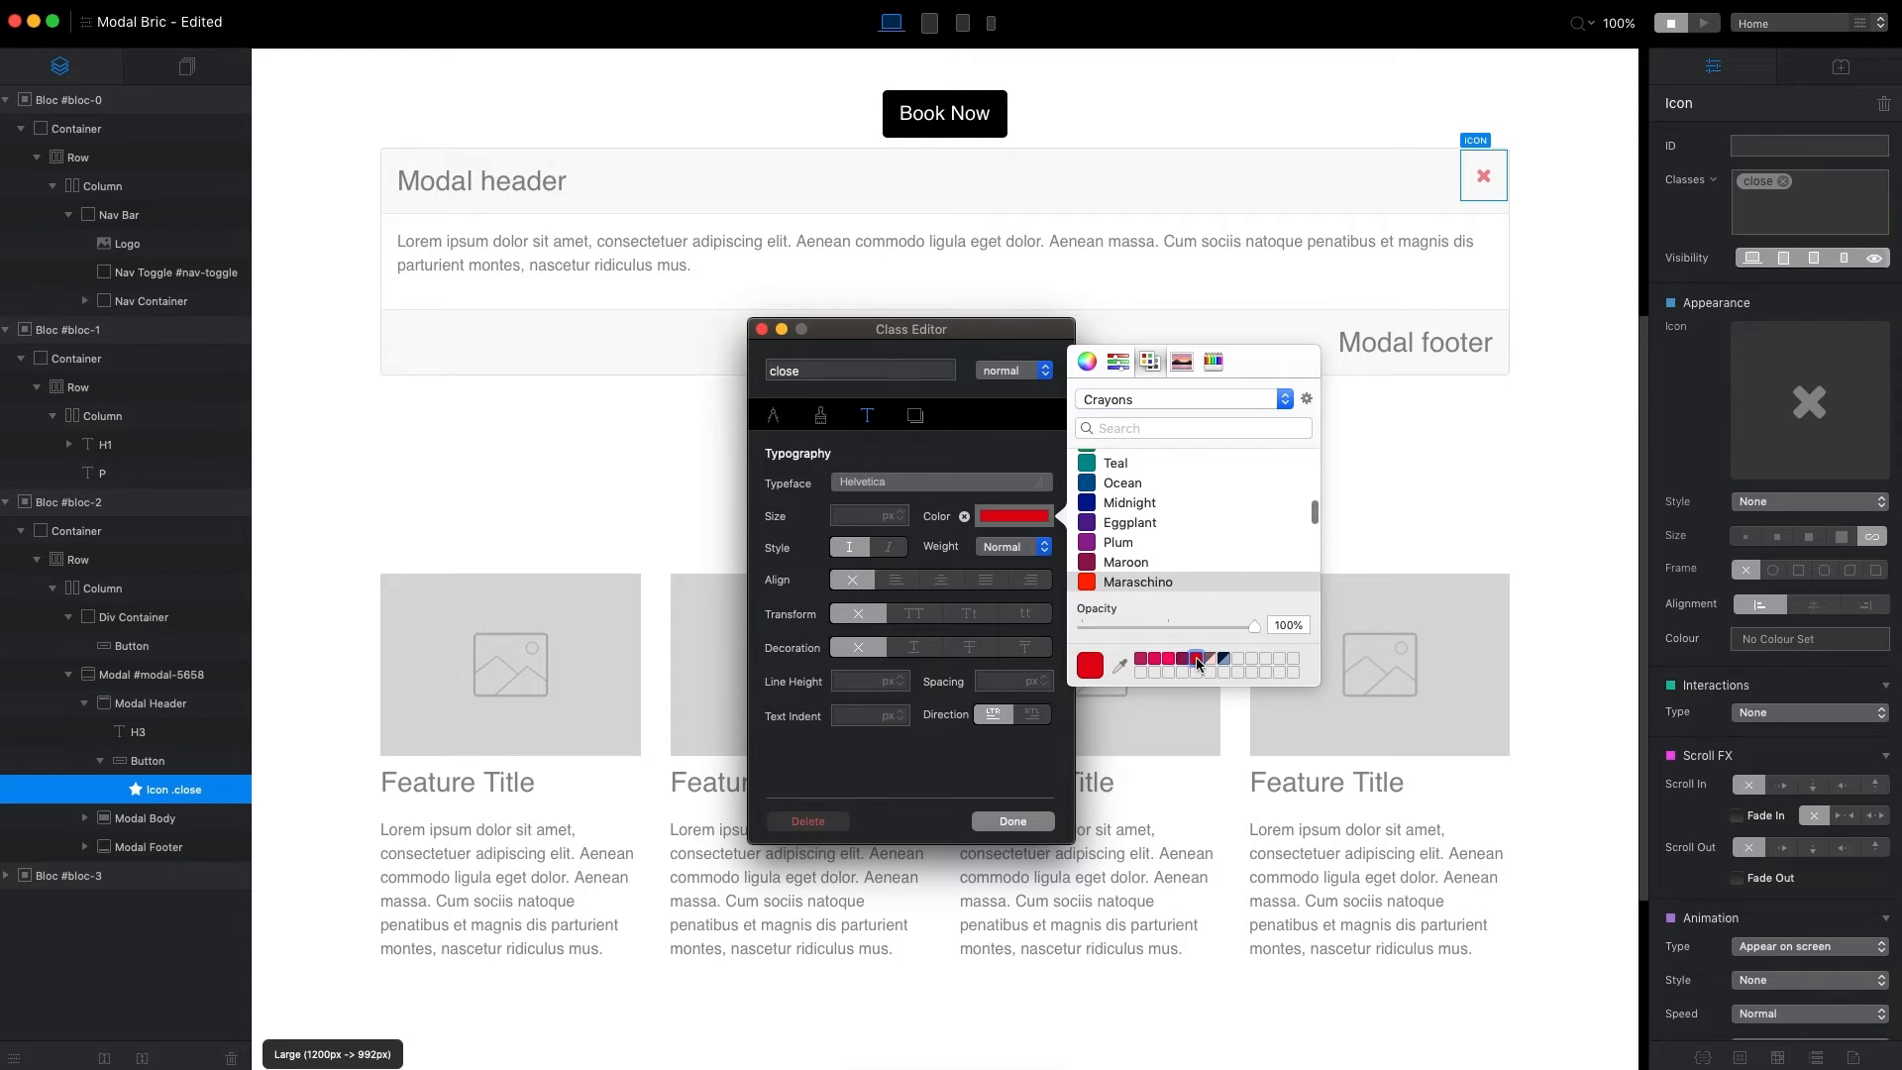
left_click(1142, 661)
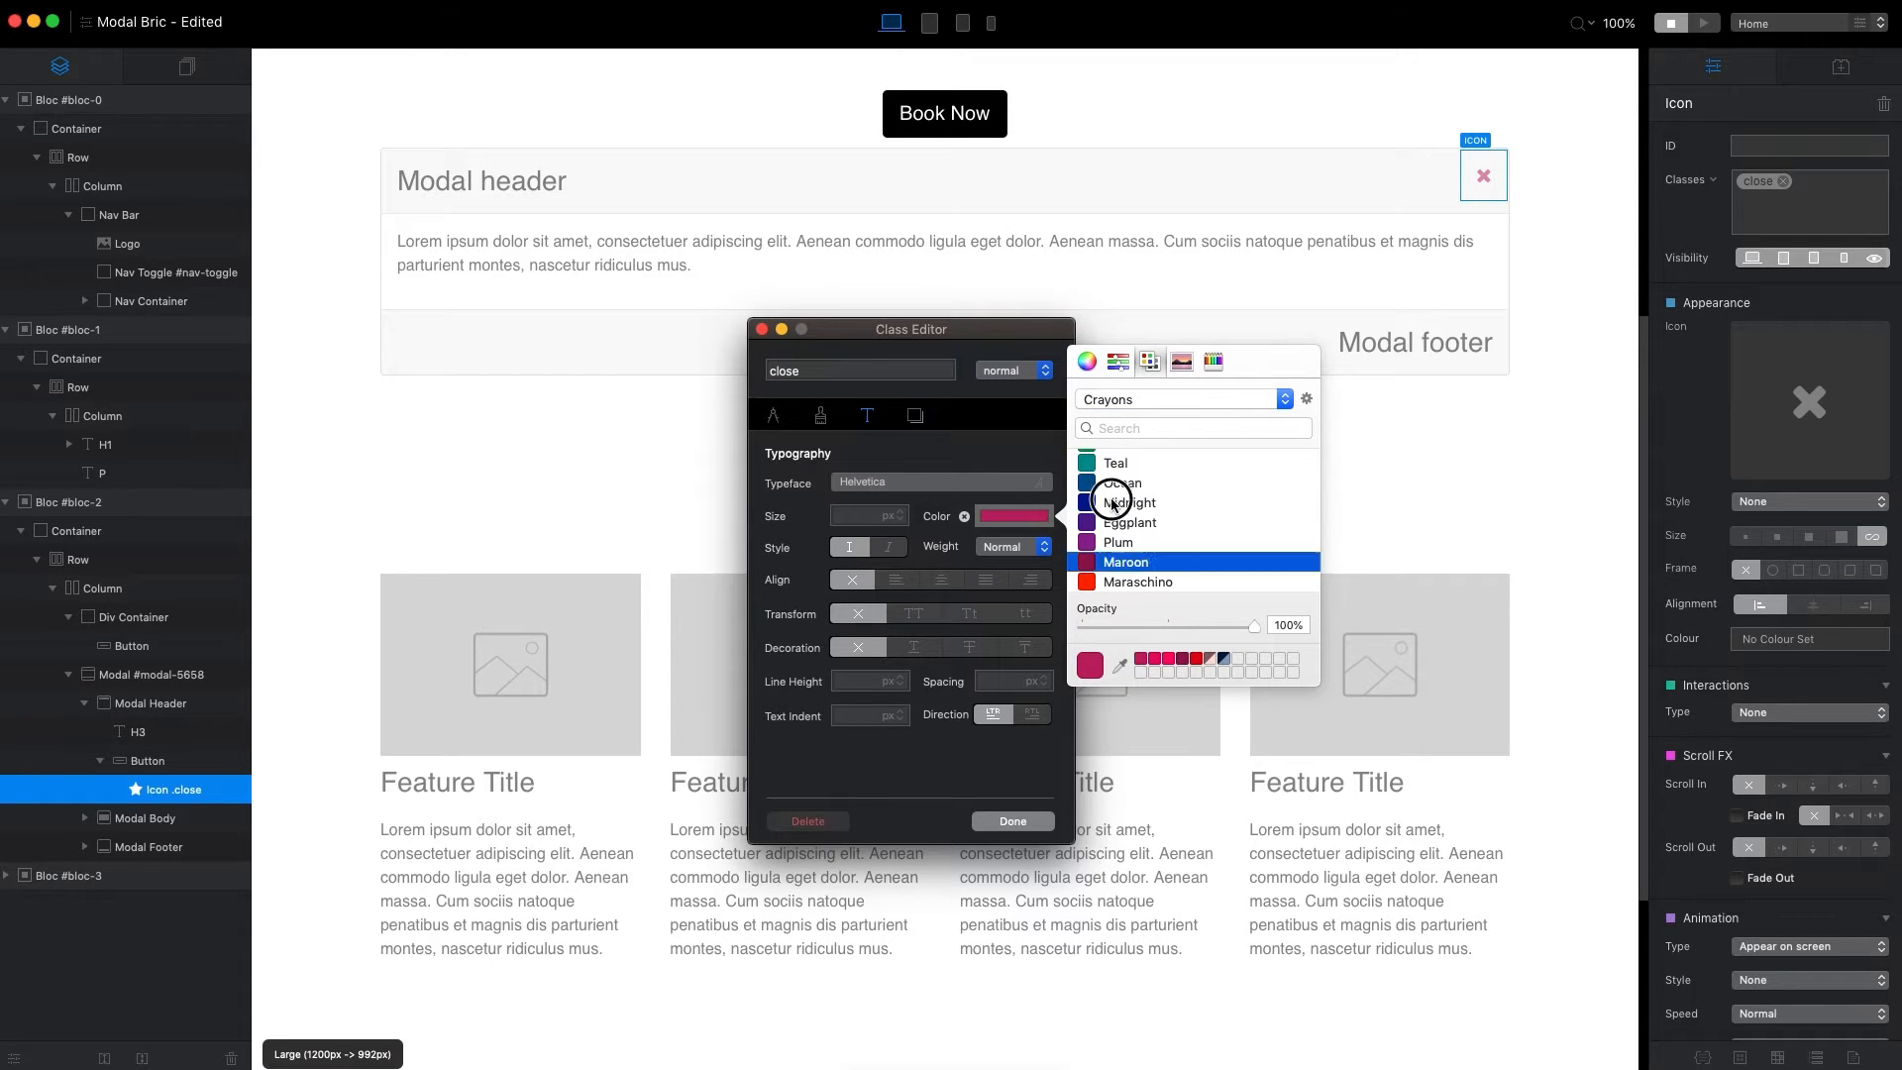
left_click(1149, 503)
left_click(1012, 821)
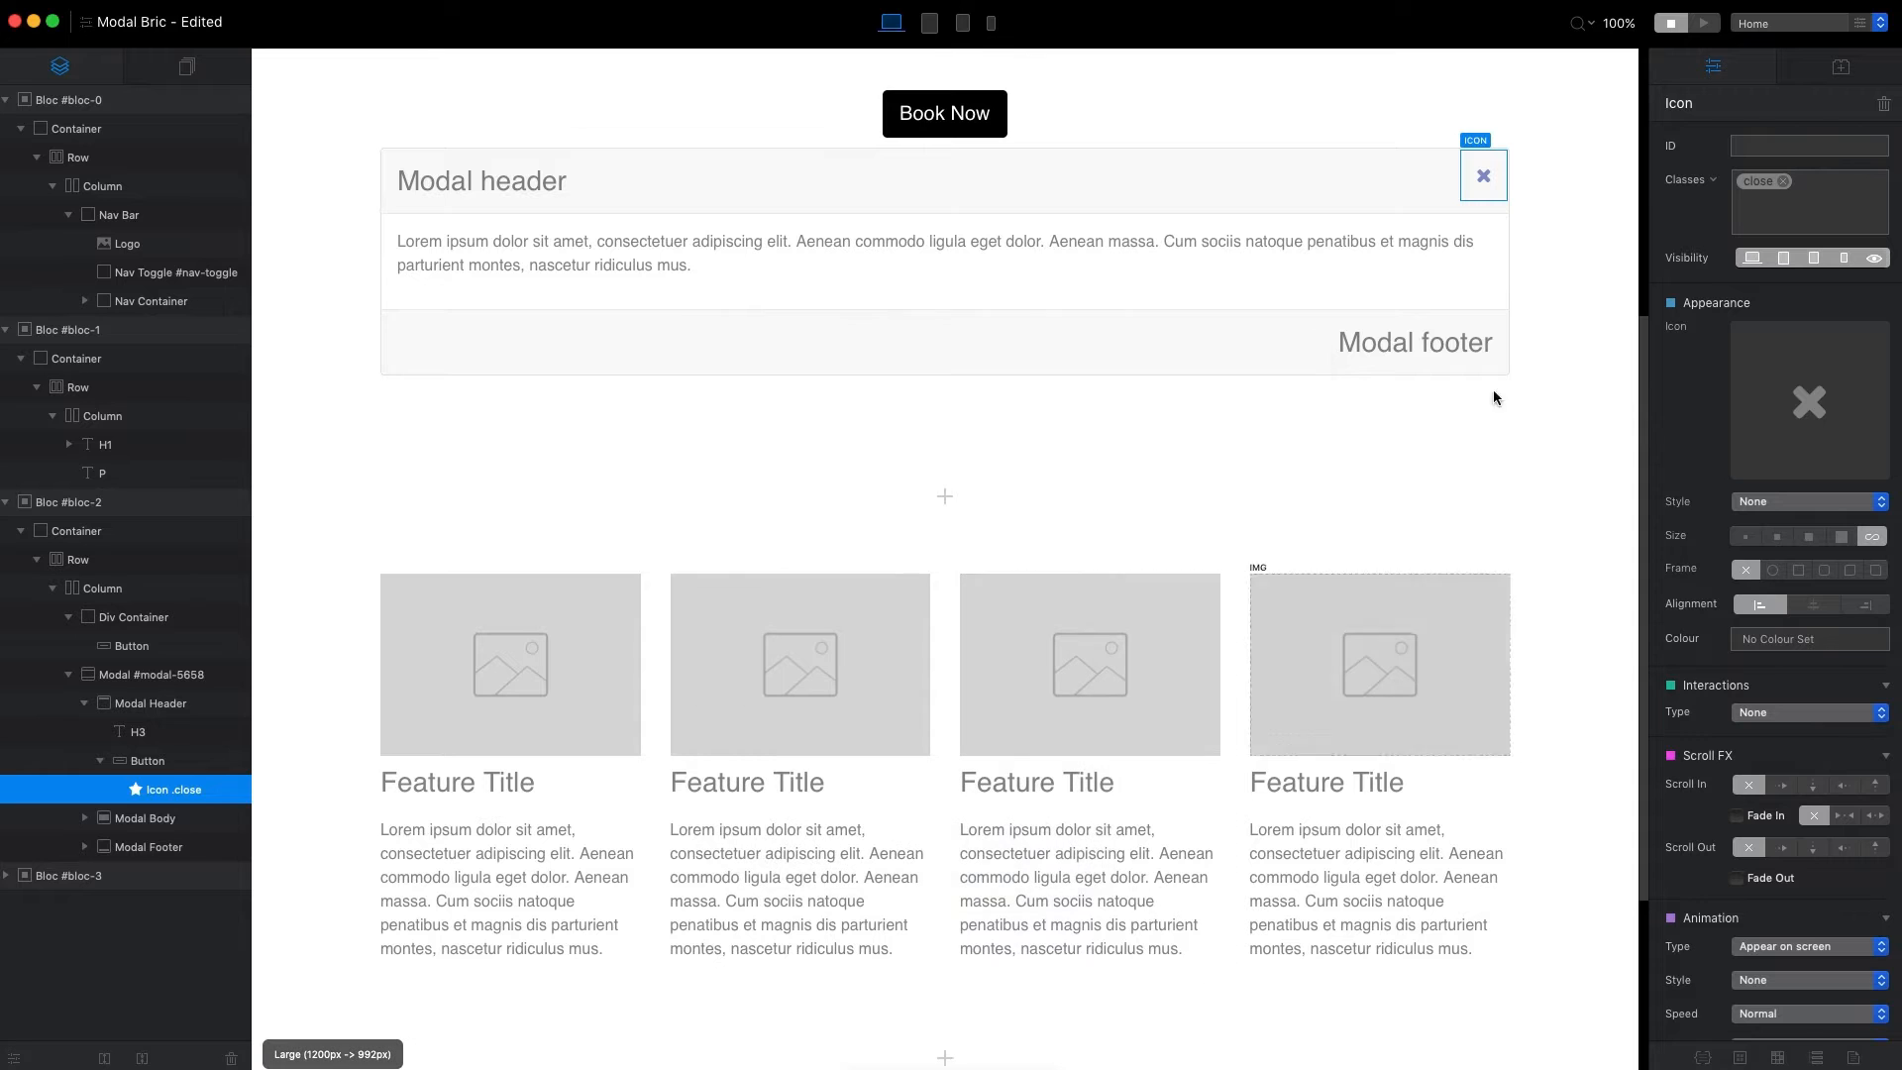
Preview the page with the Book Now button and return to editing.
left_click(1700, 26)
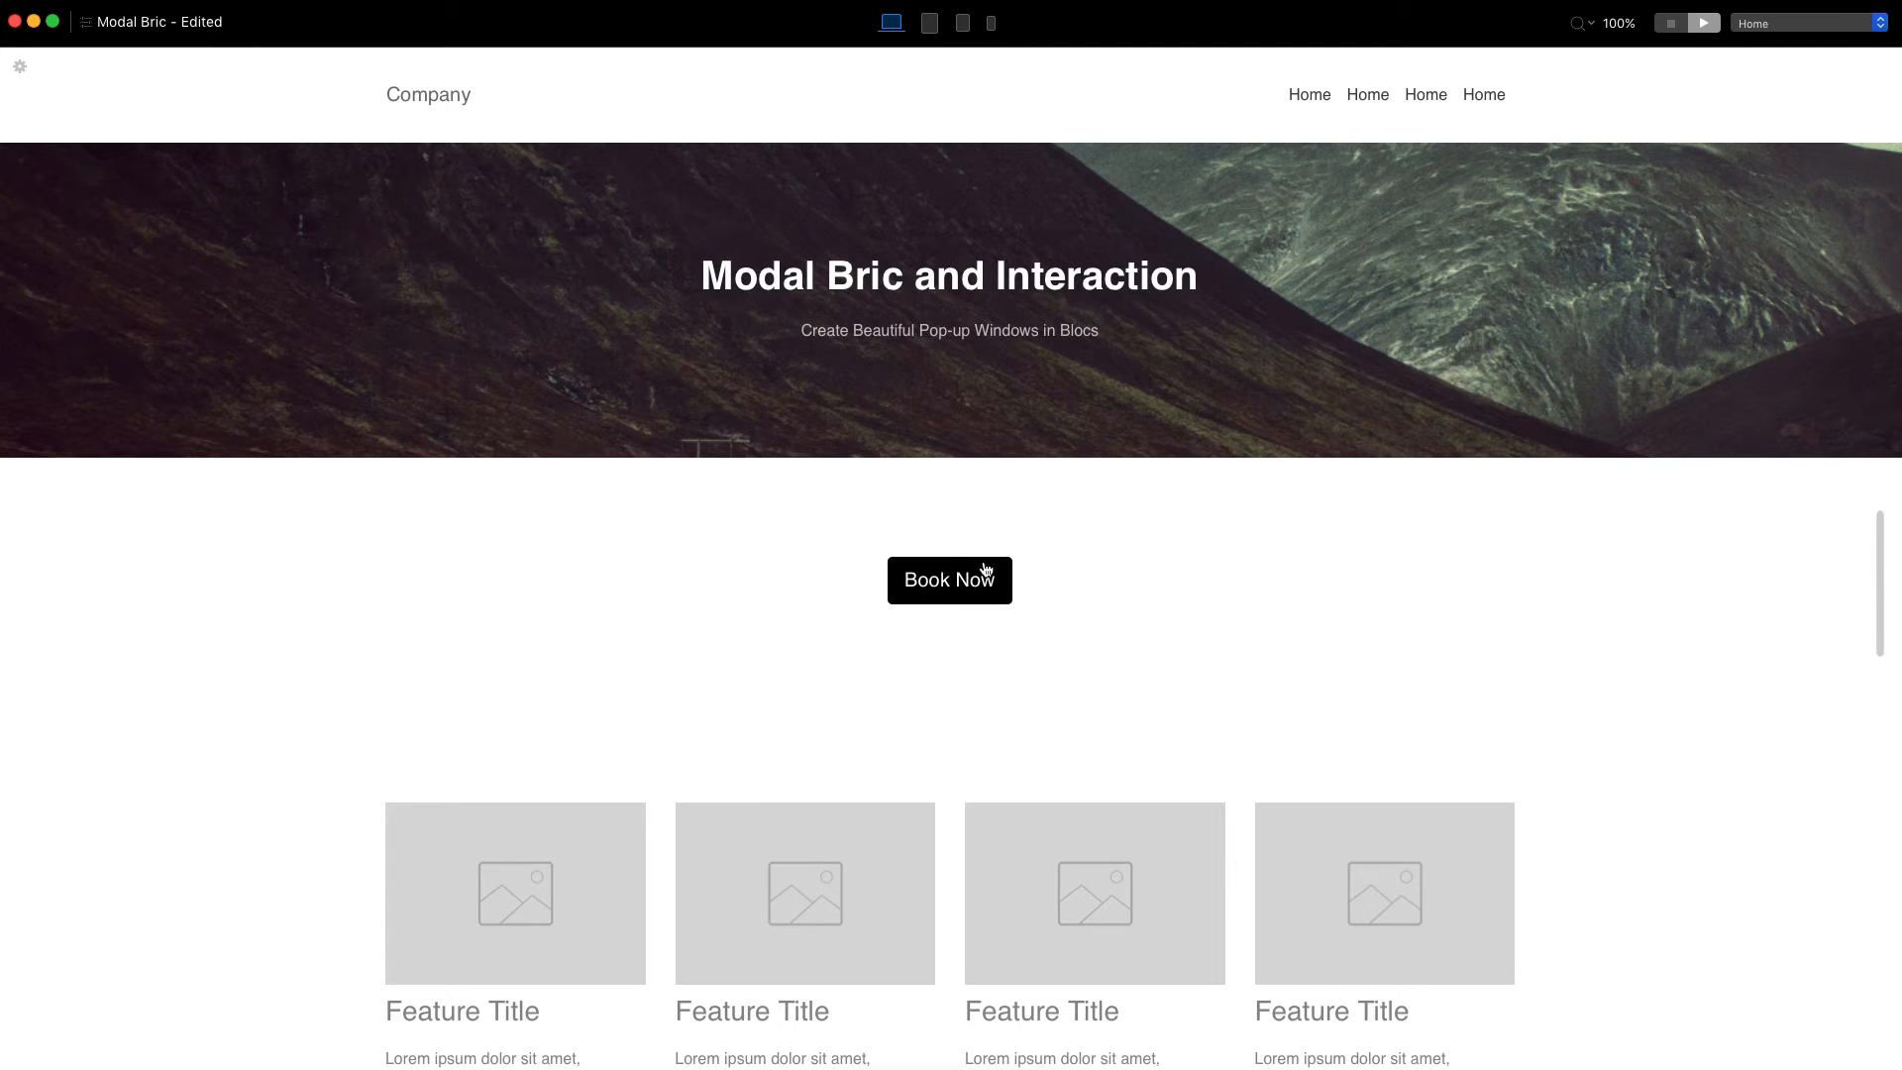
left_click(1672, 25)
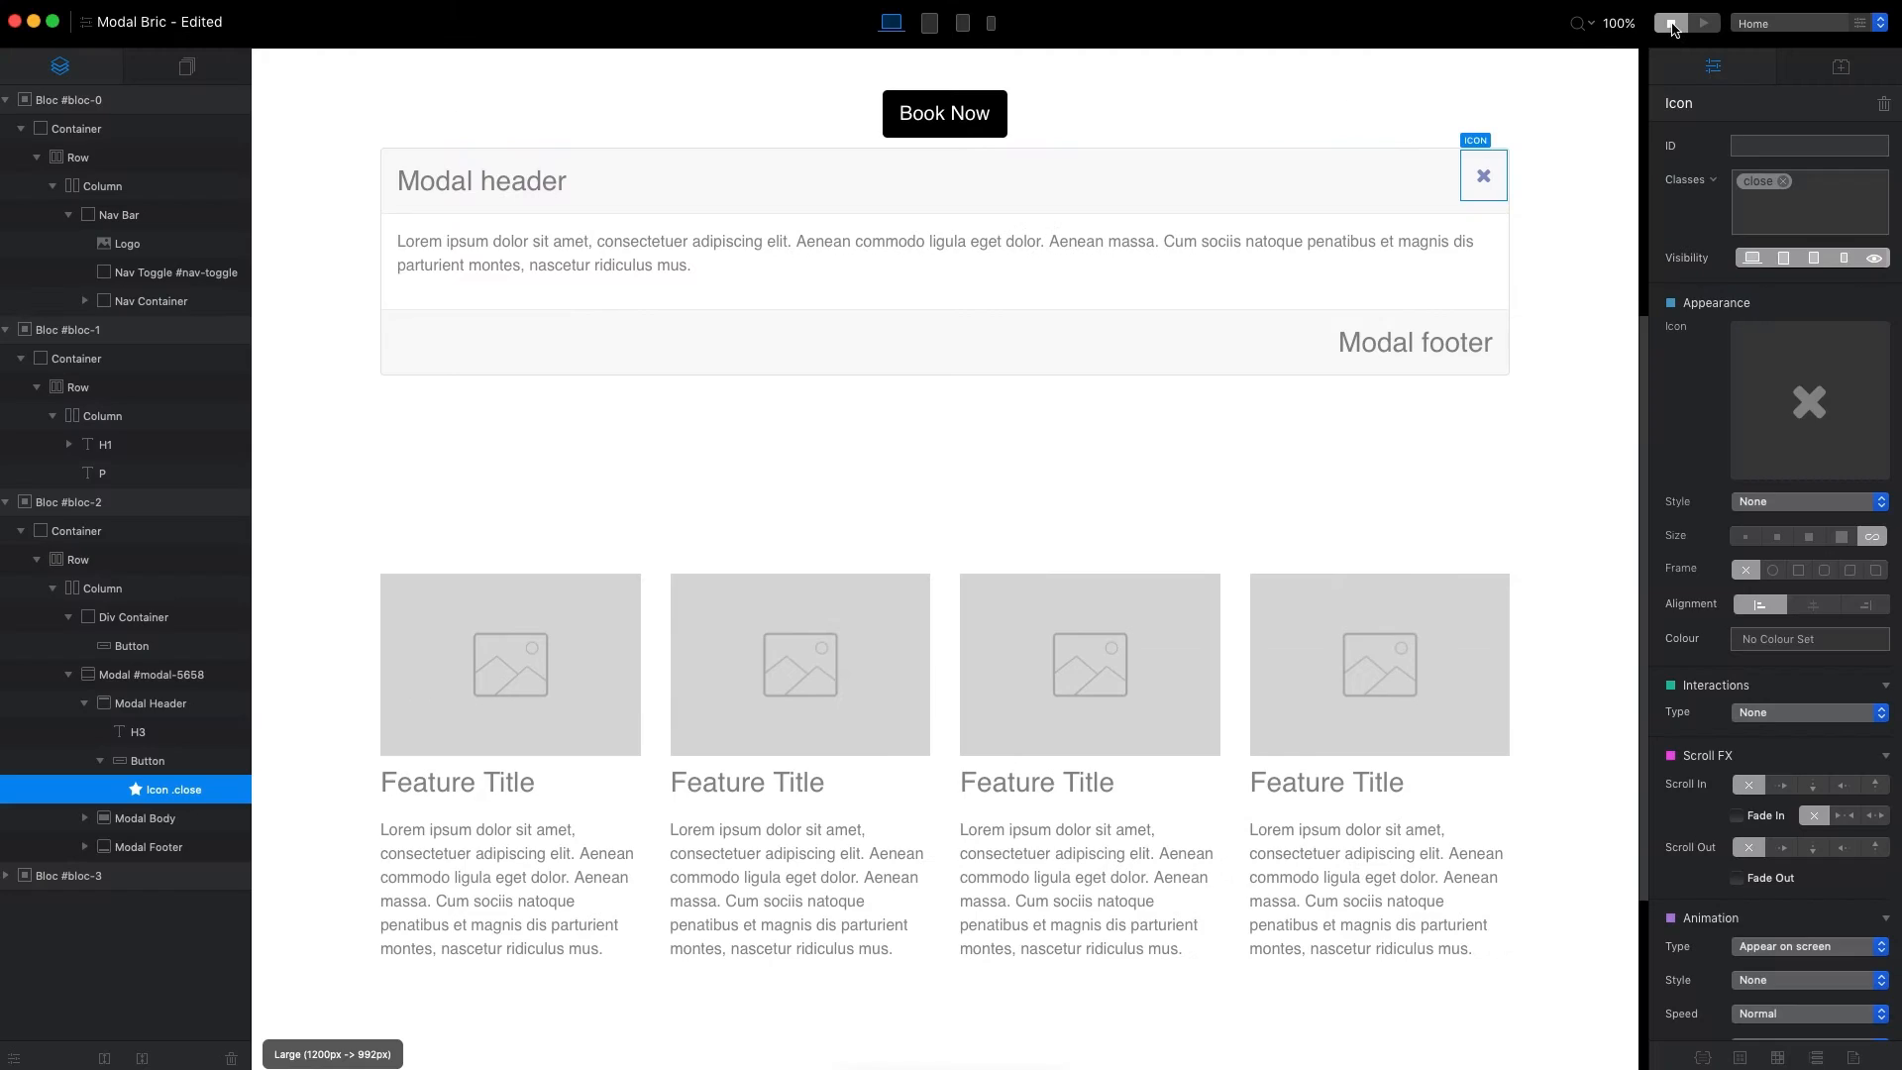
Set the Book Now button's interaction type to Toggle Modal and view the available modal IDs.
left_click(996, 115)
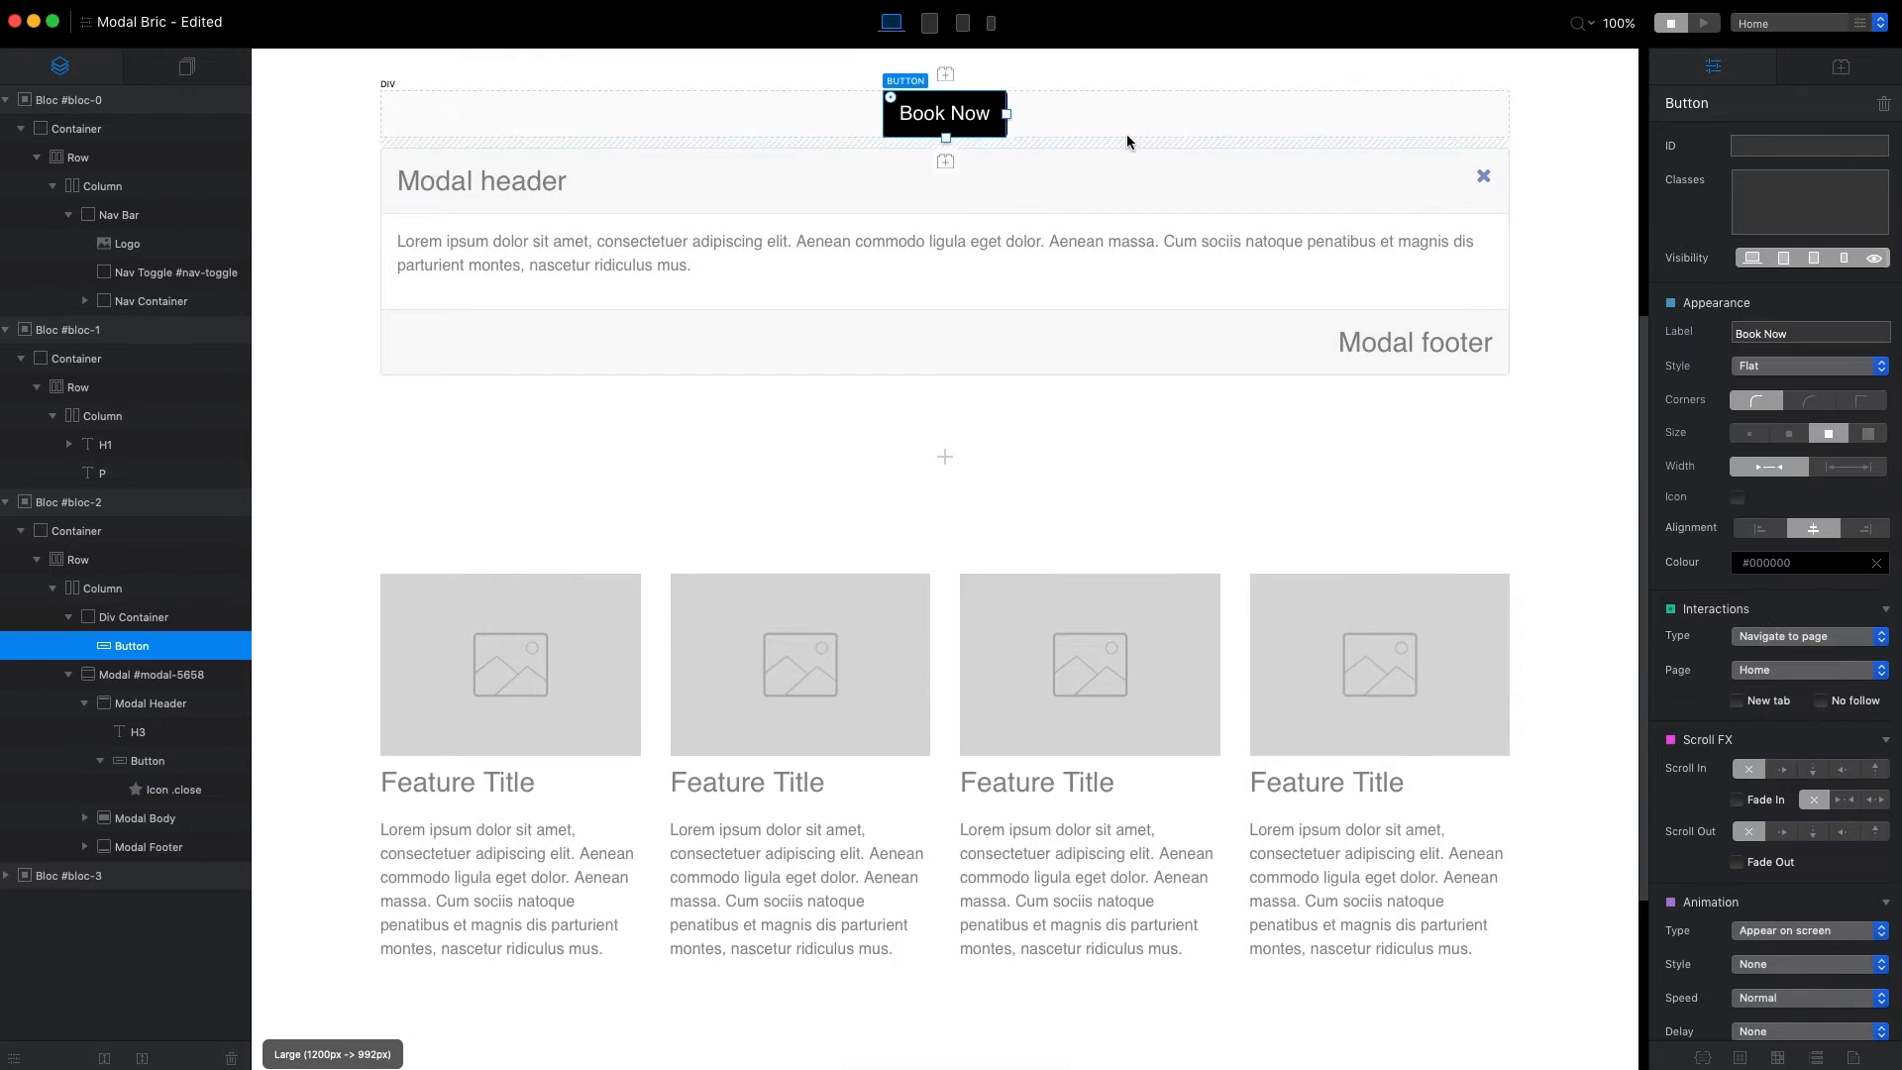
left_click(1795, 639)
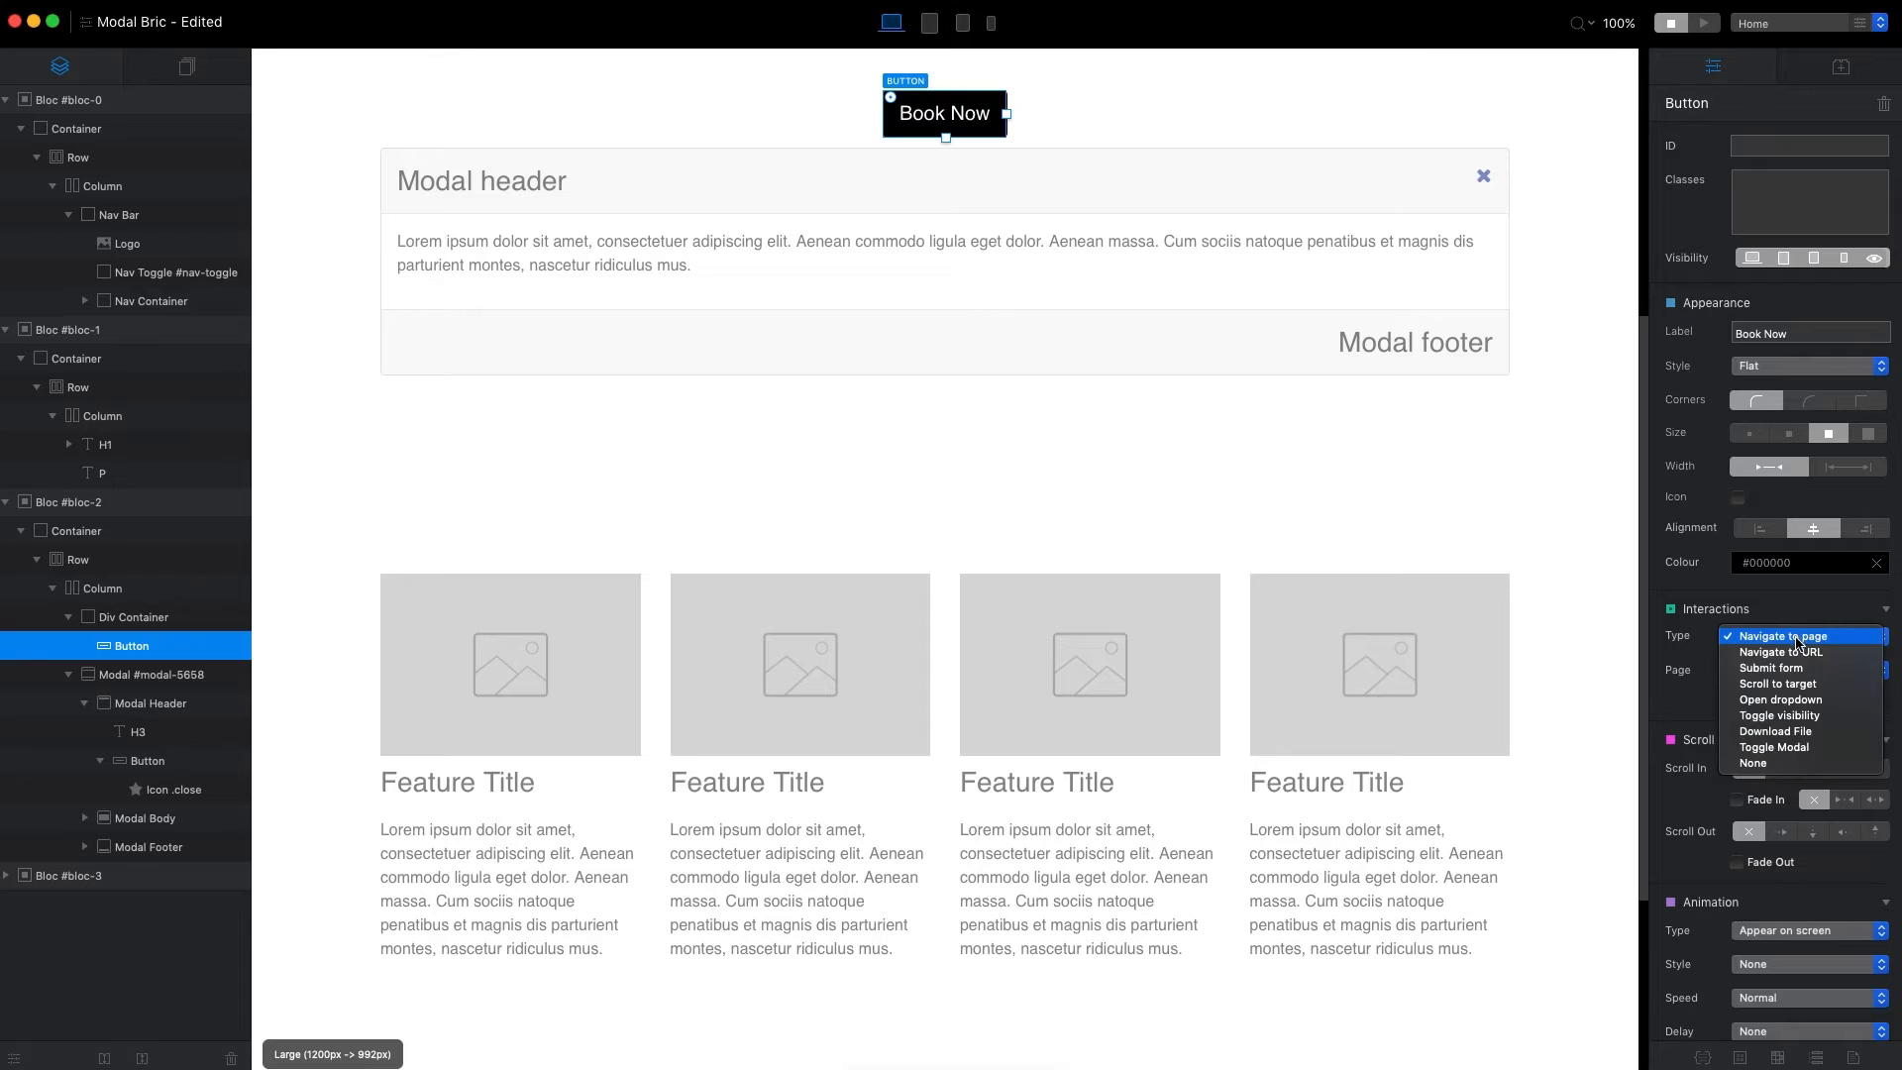
left_click(1845, 749)
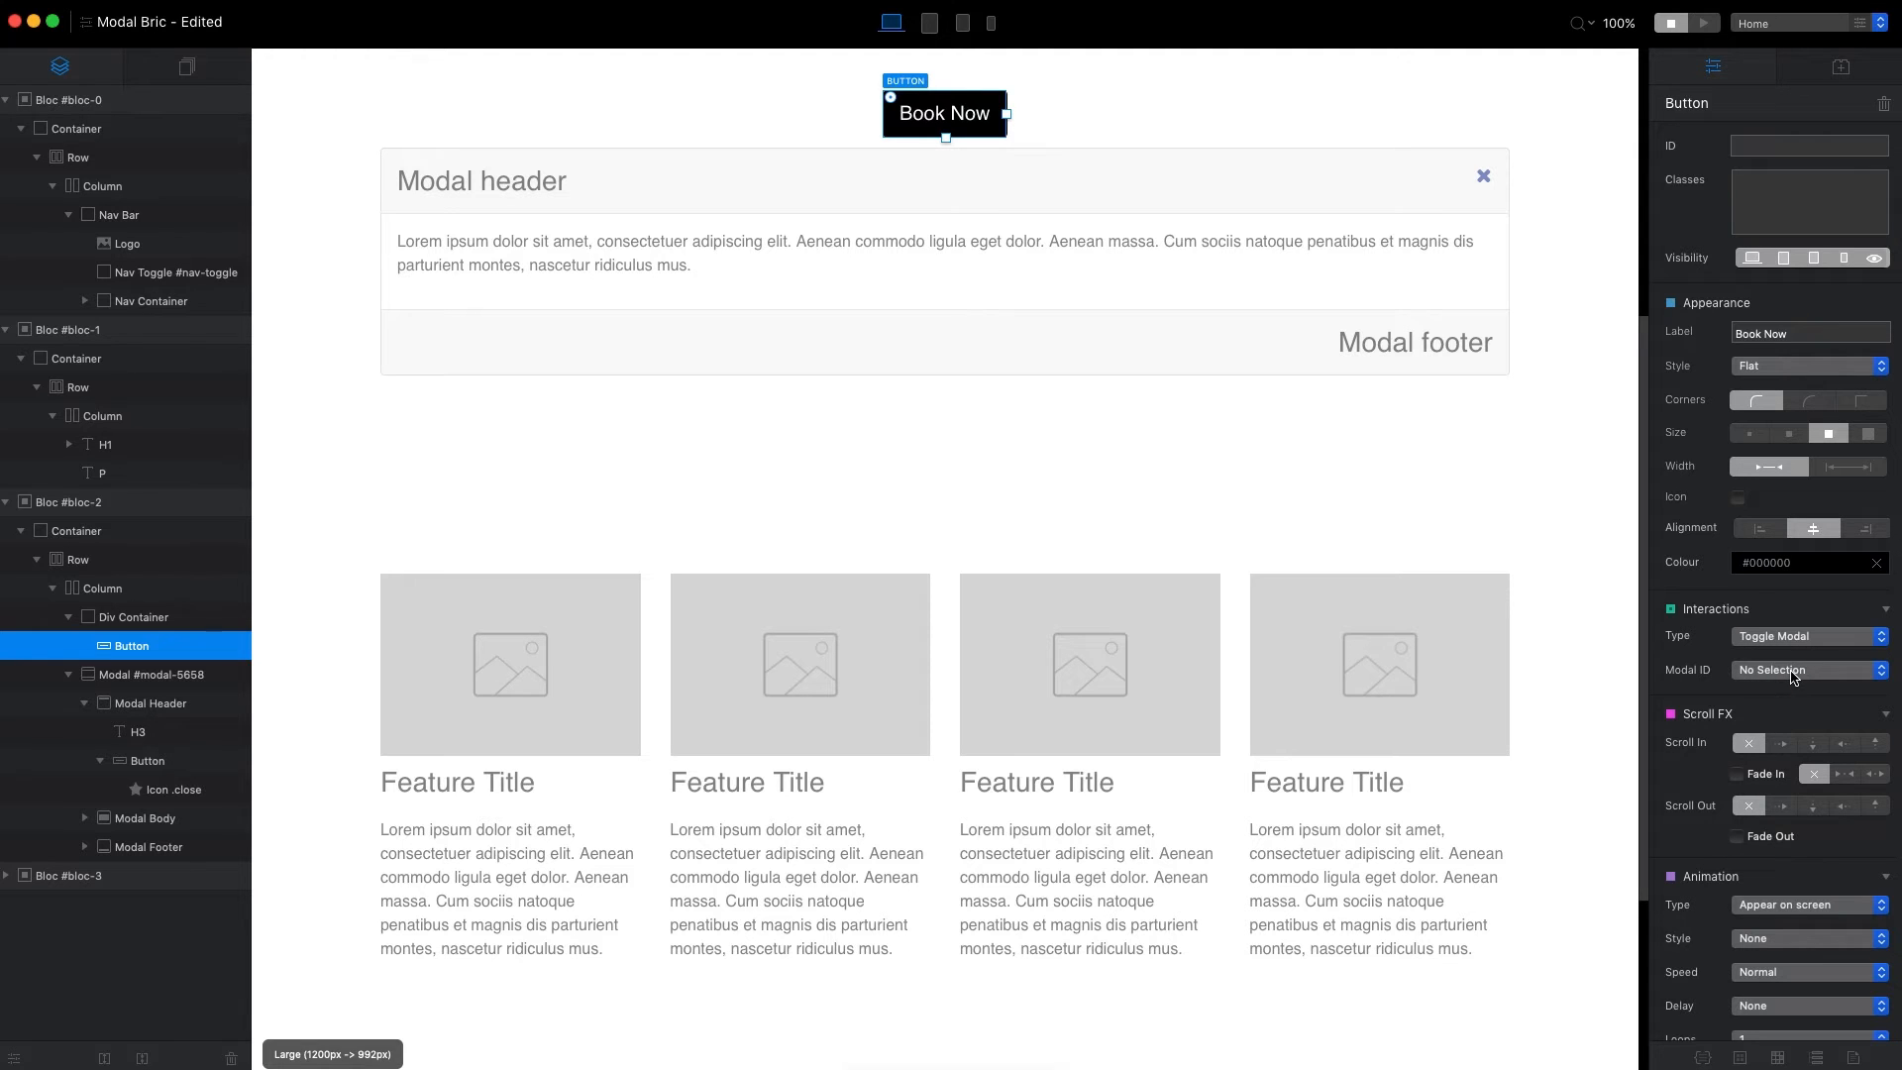
left_click(1827, 672)
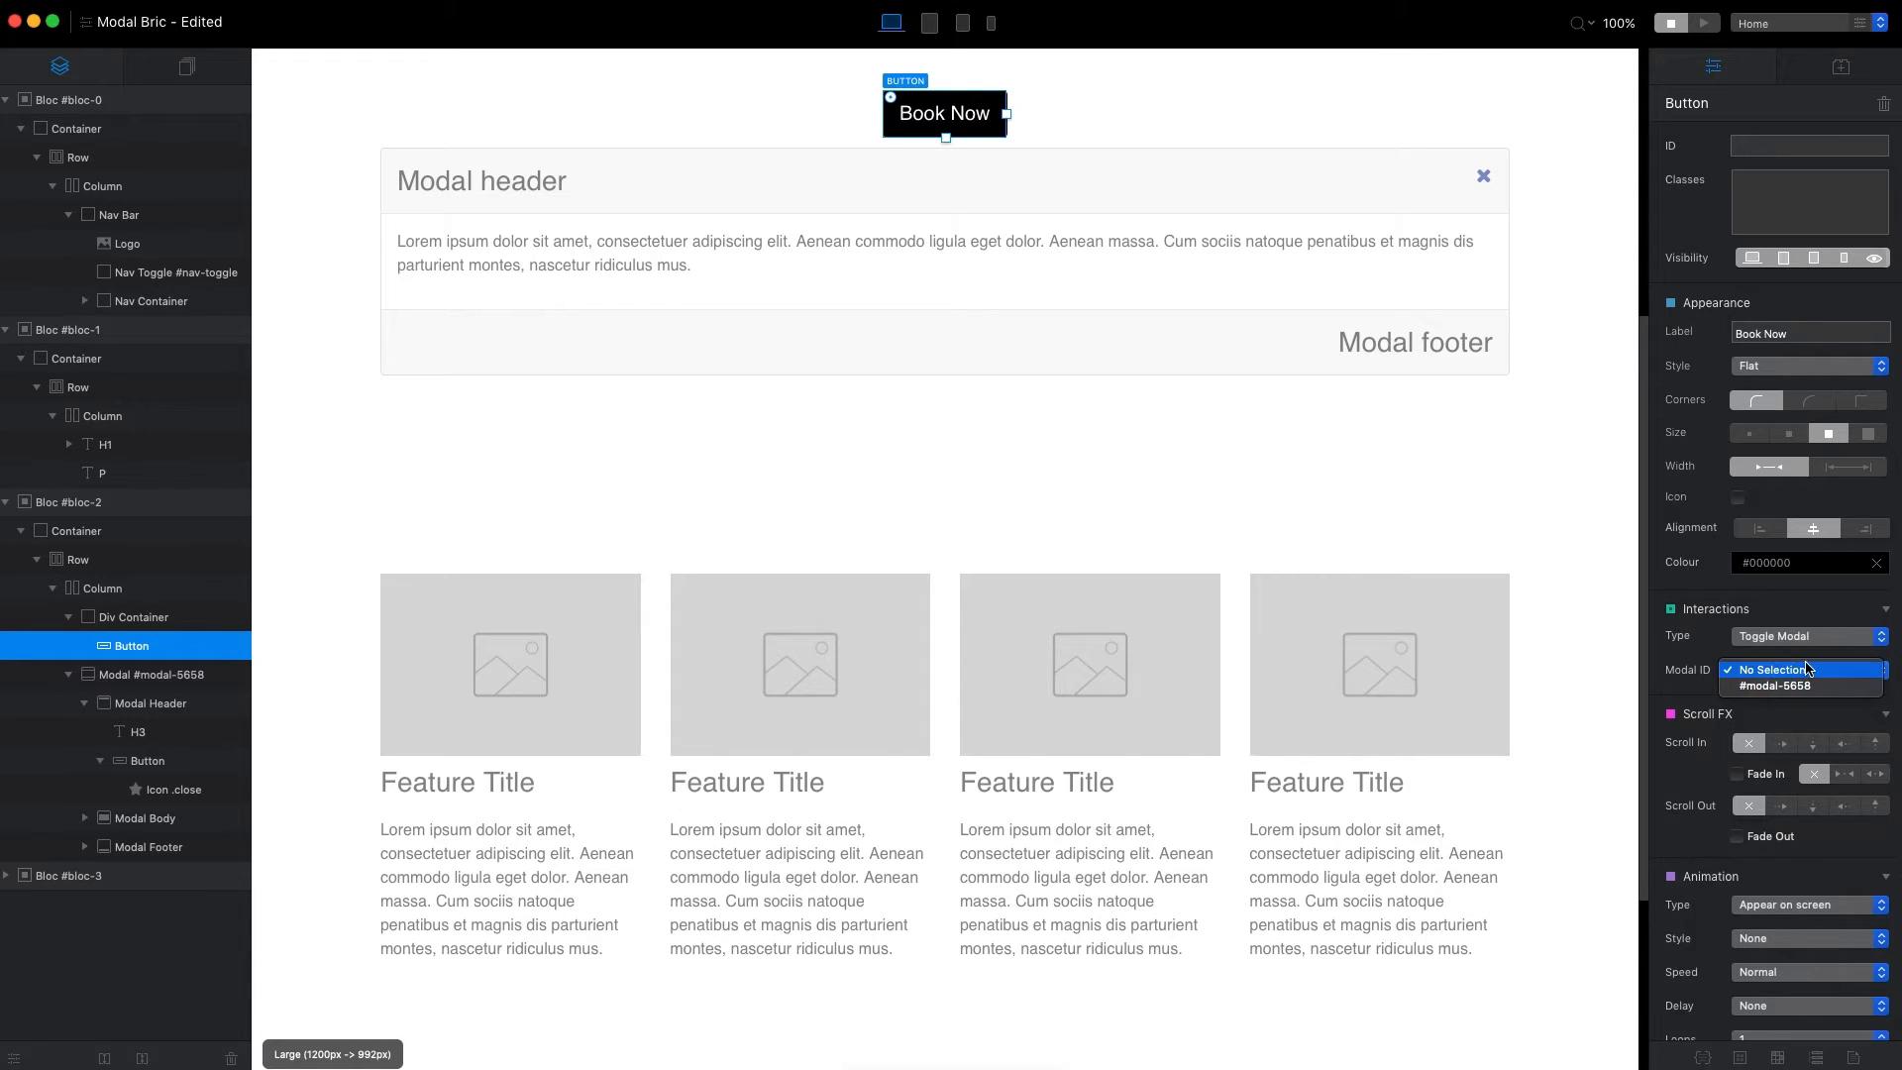
left_click(1713, 651)
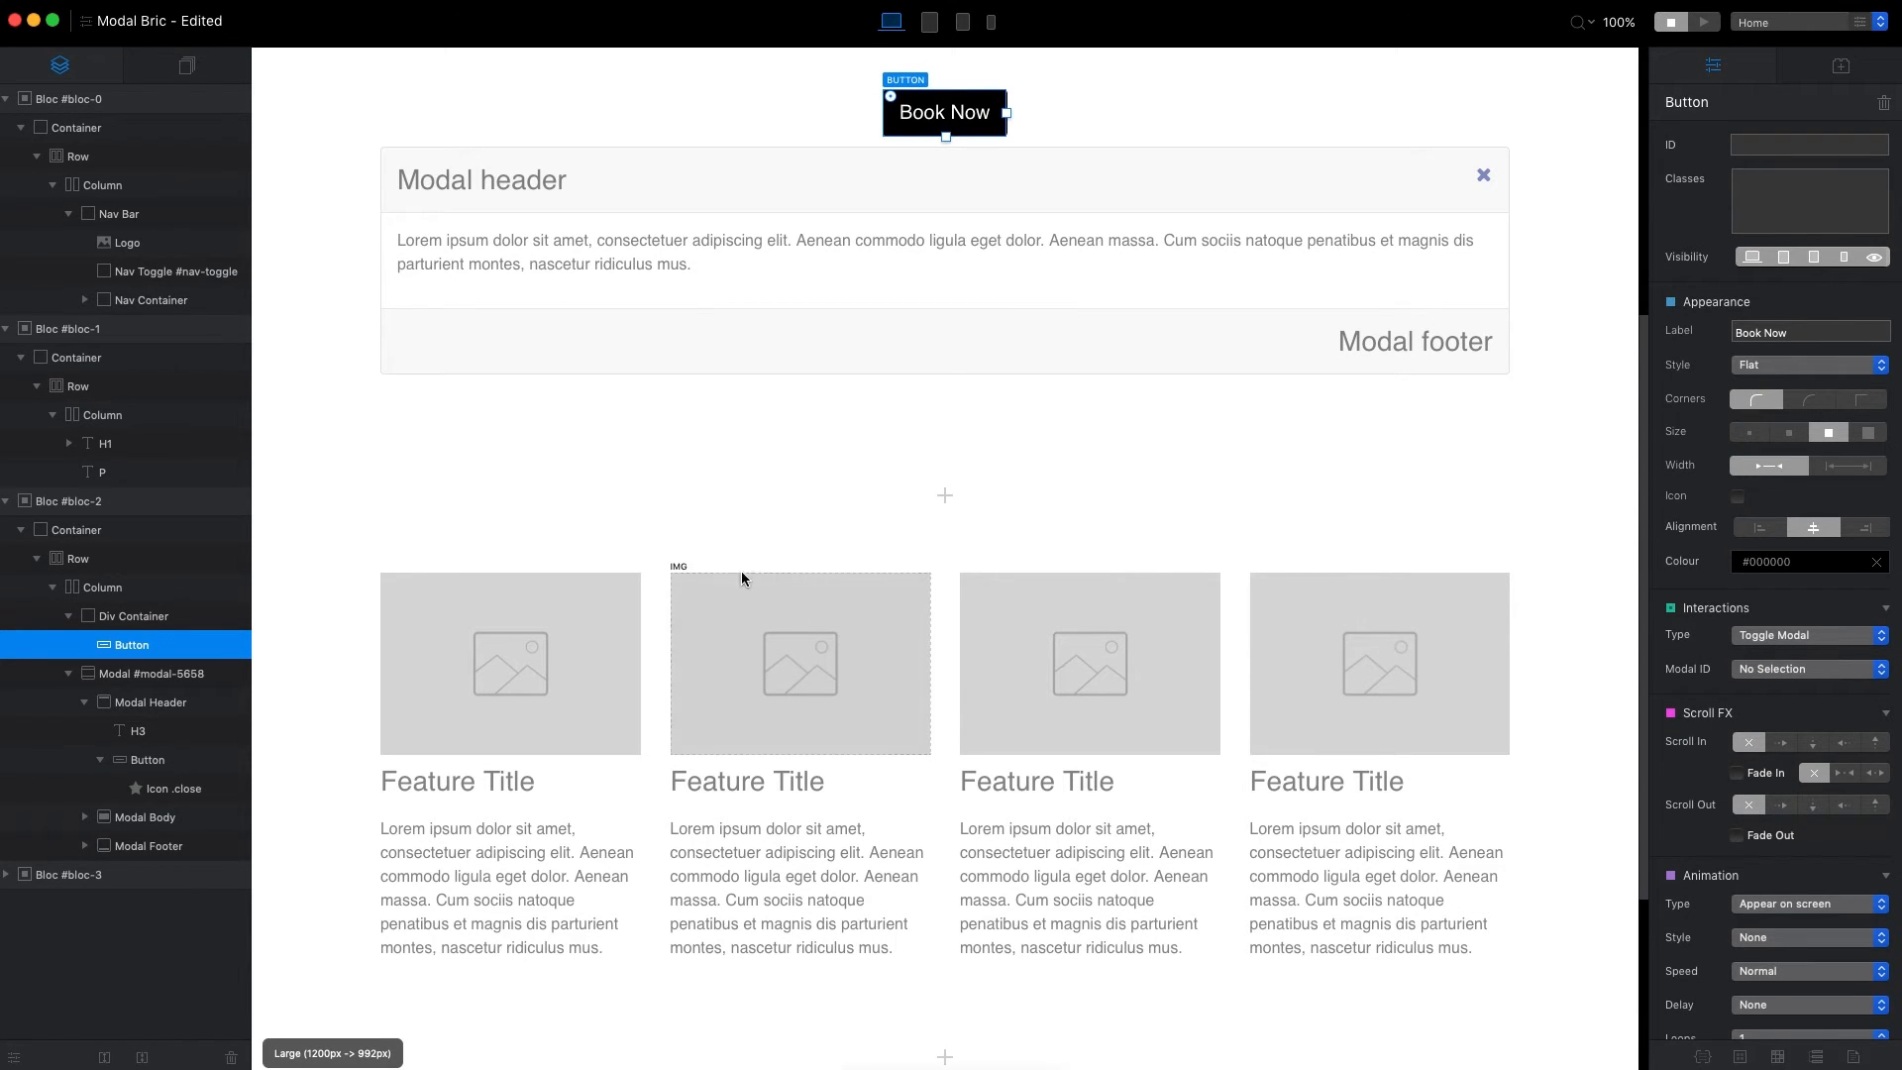
Select the whole modal in the page structure and change its ID to booking form.
left_click(396, 295)
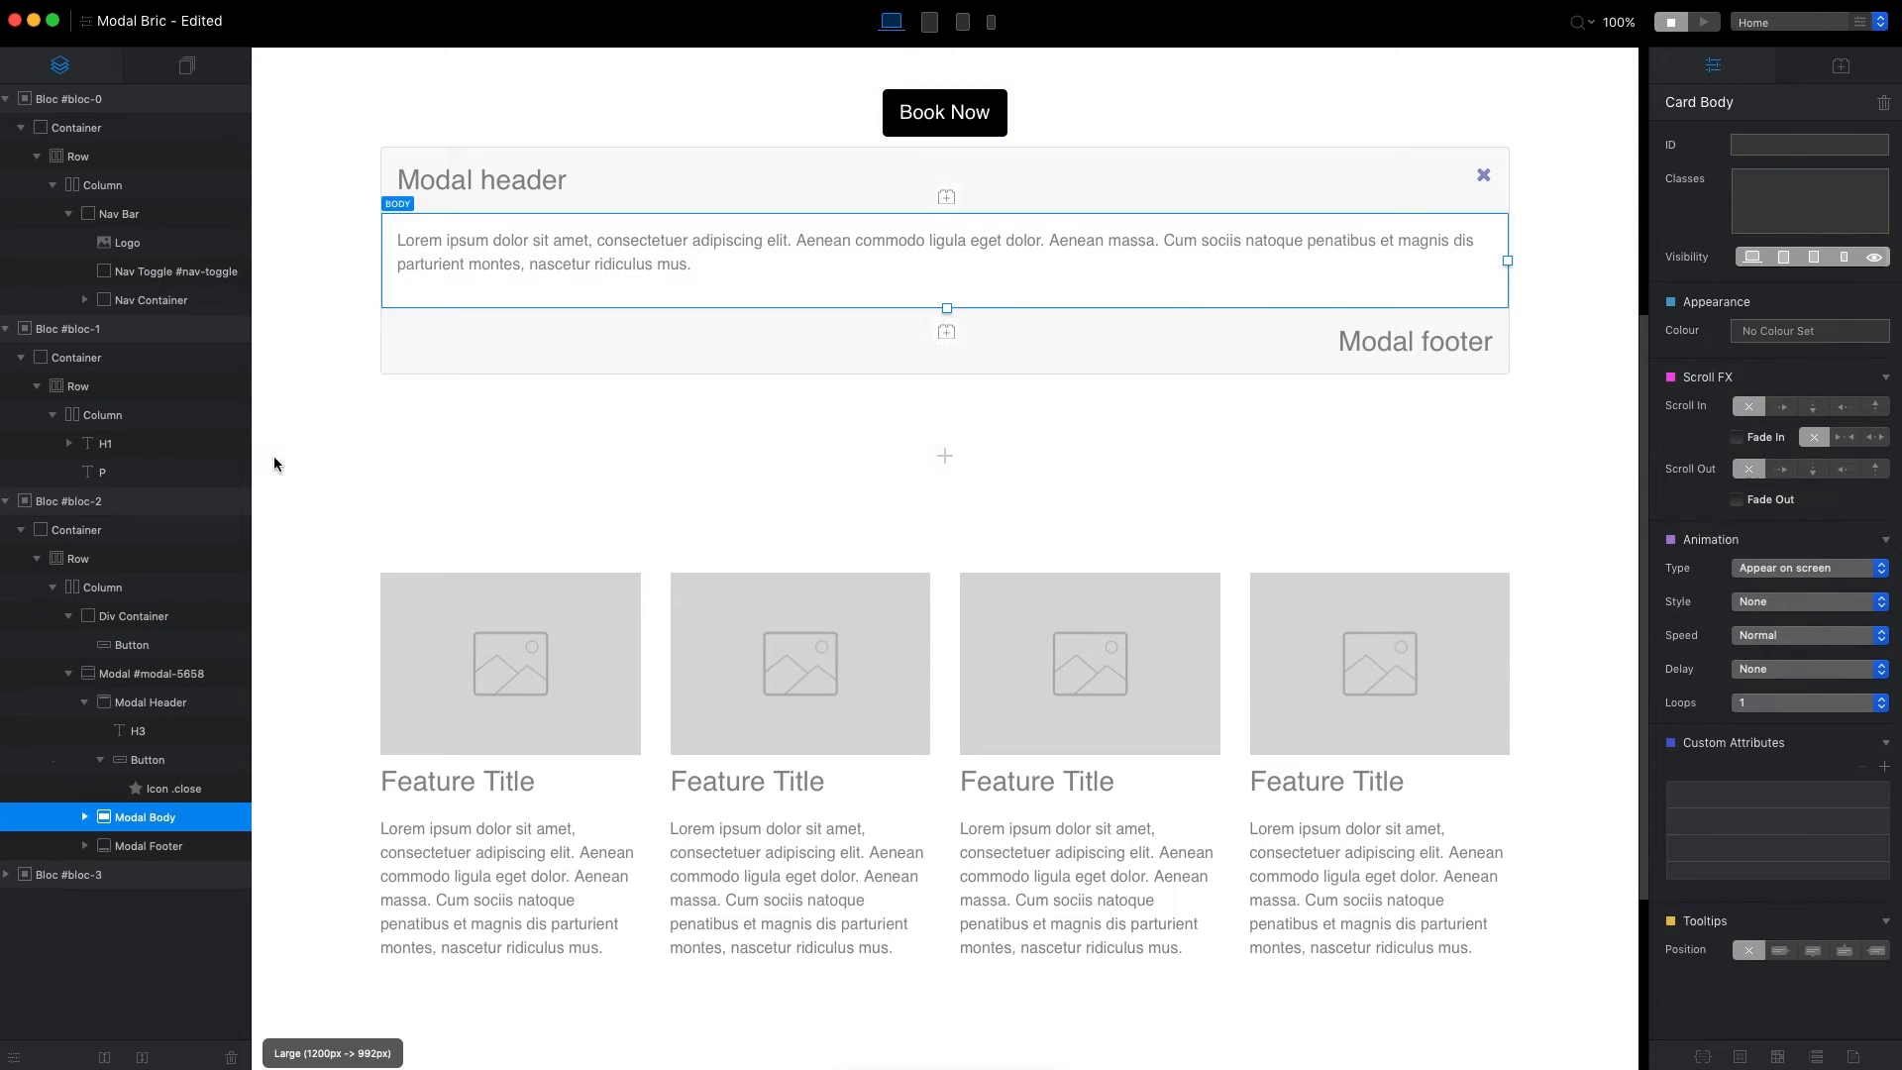
left_click(138, 673)
left_click(1778, 144)
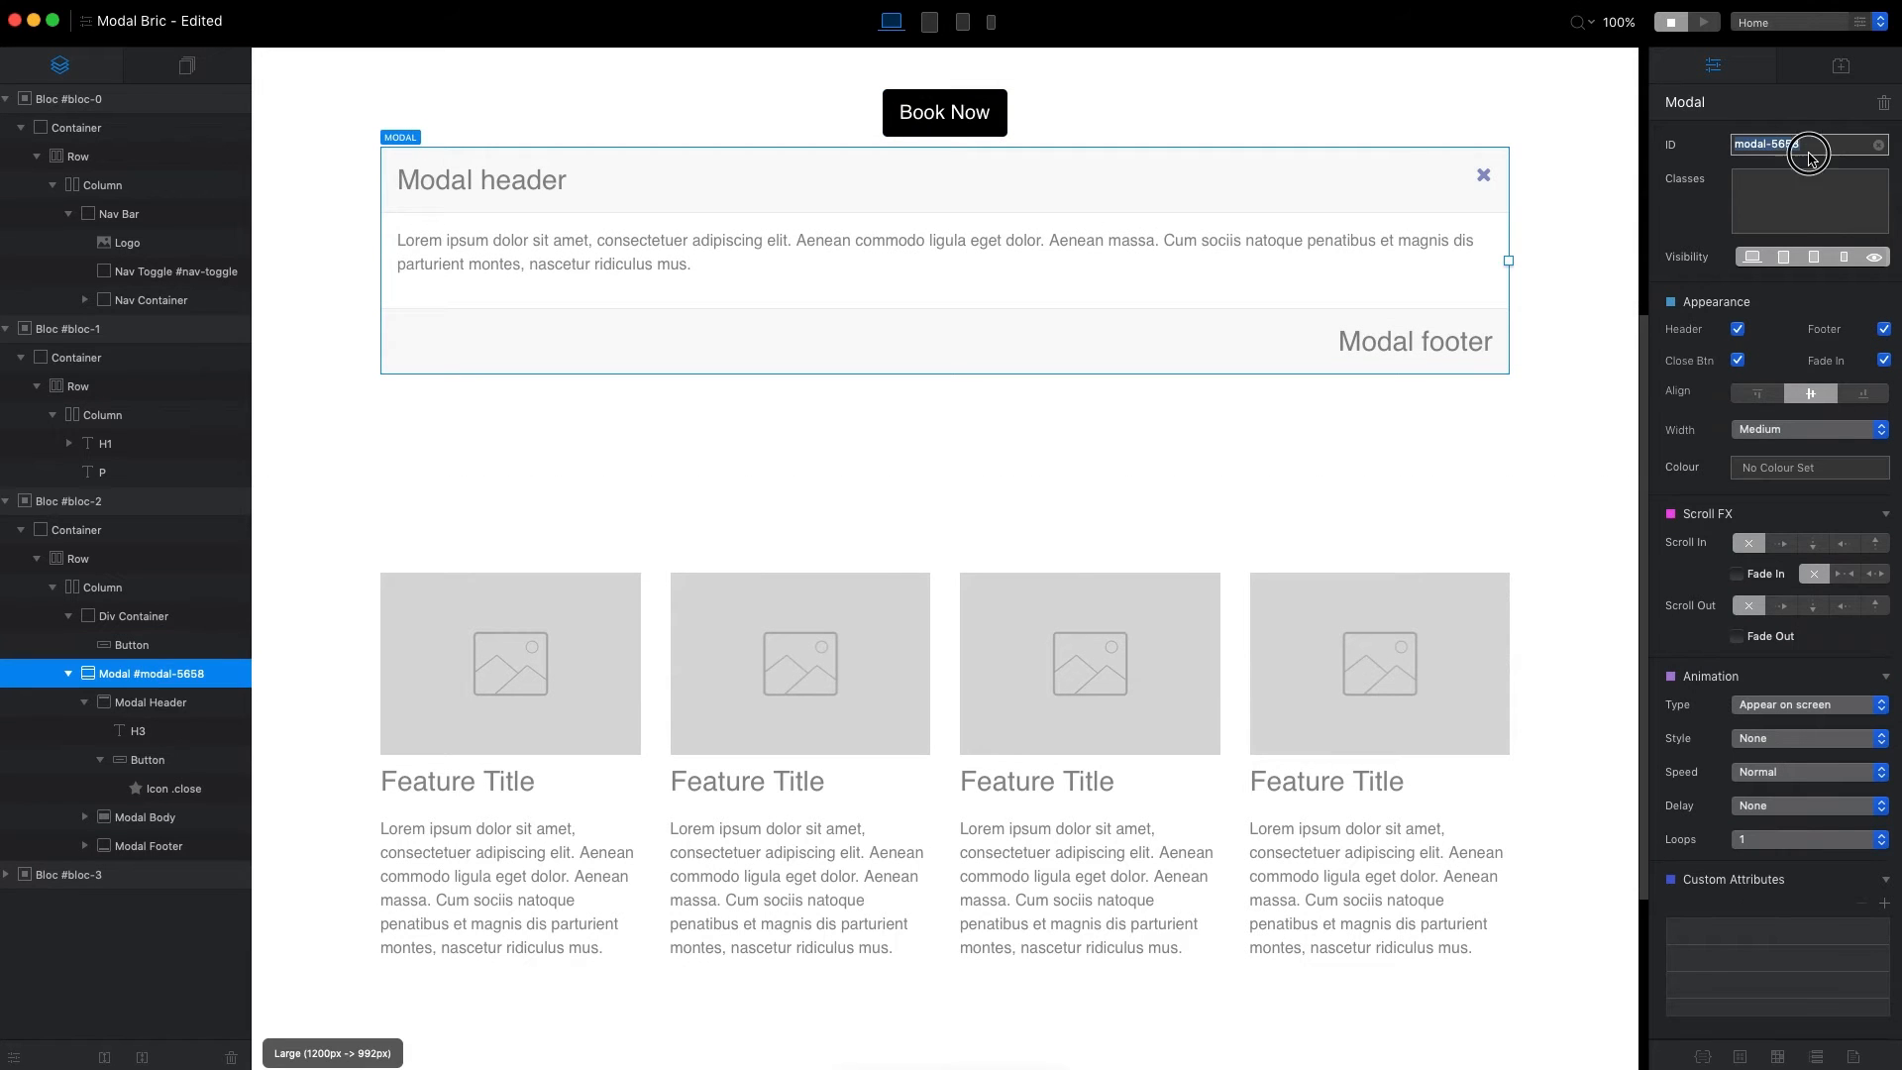
type("booking form")
key("Return")
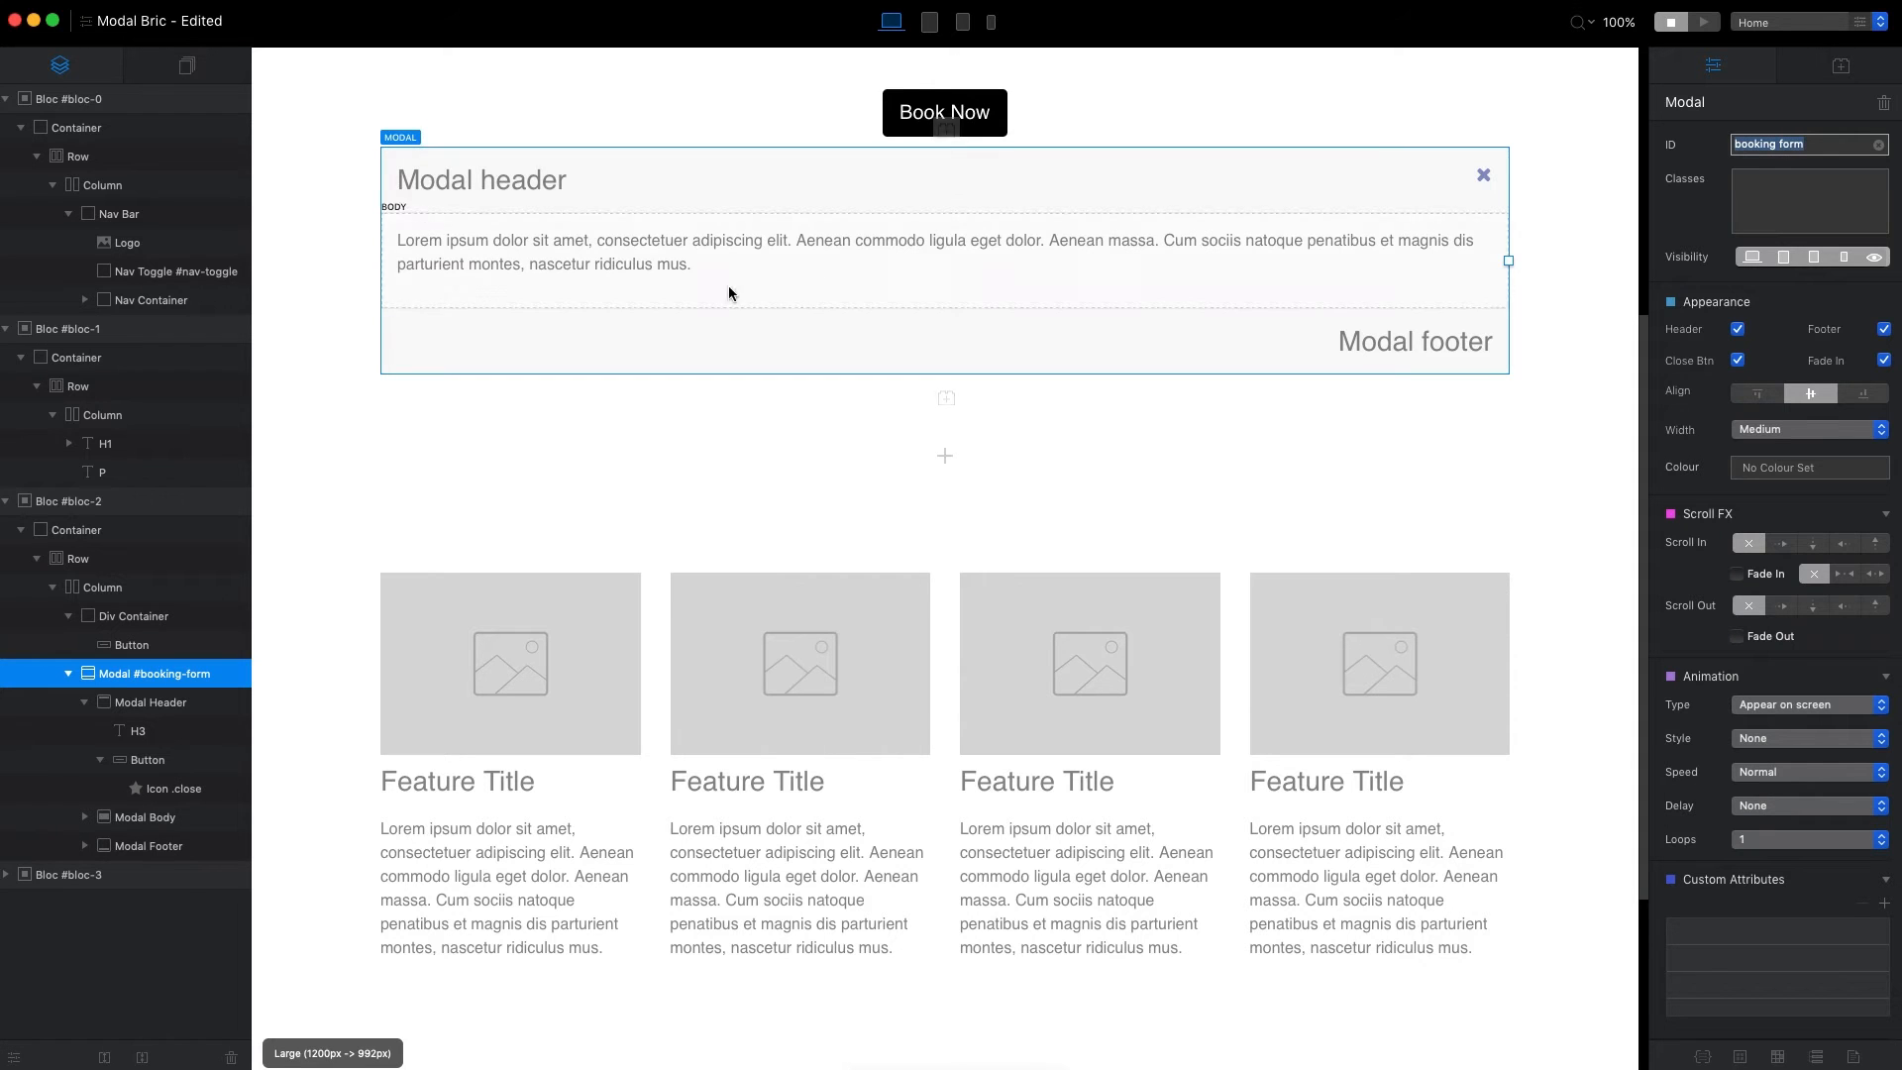
Check the renamed modal and assign #booking-form as the Modal ID the Book Now button toggles.
left_click(918, 113)
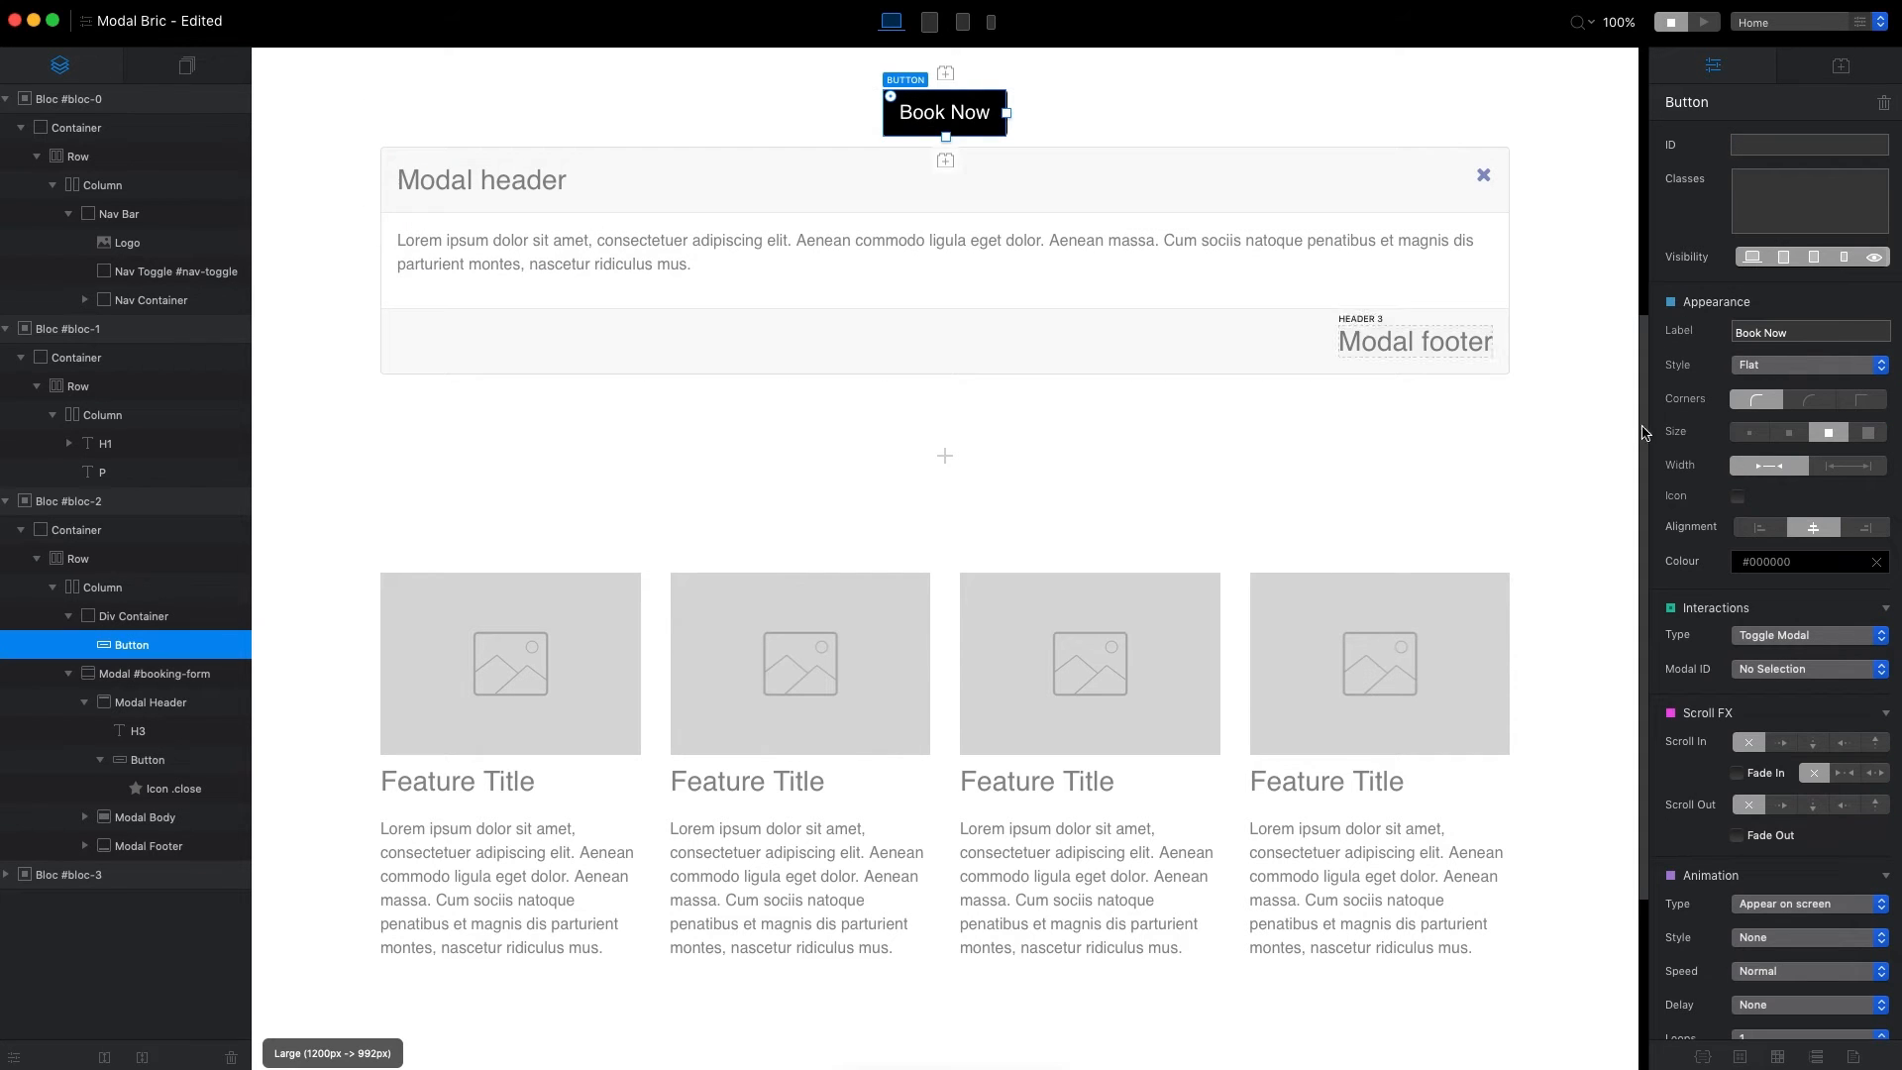
left_click(1802, 667)
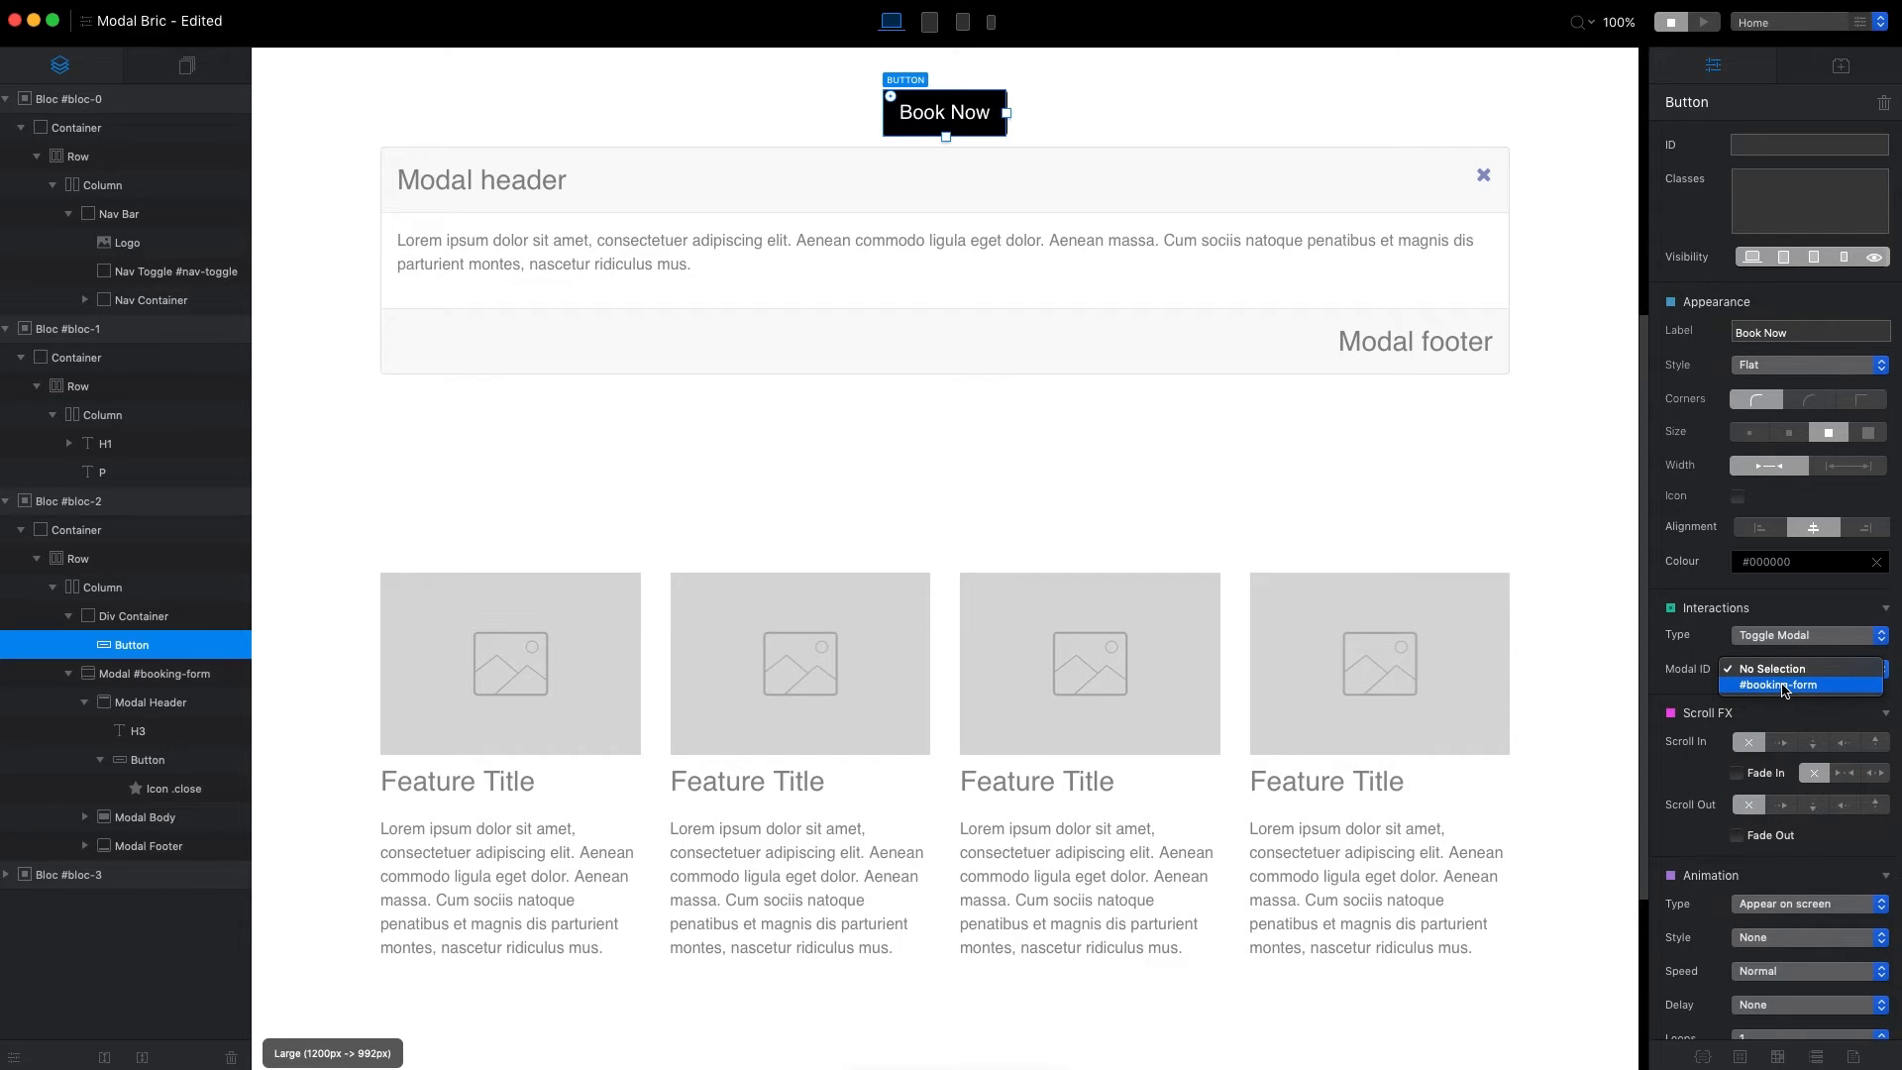
left_click(1789, 693)
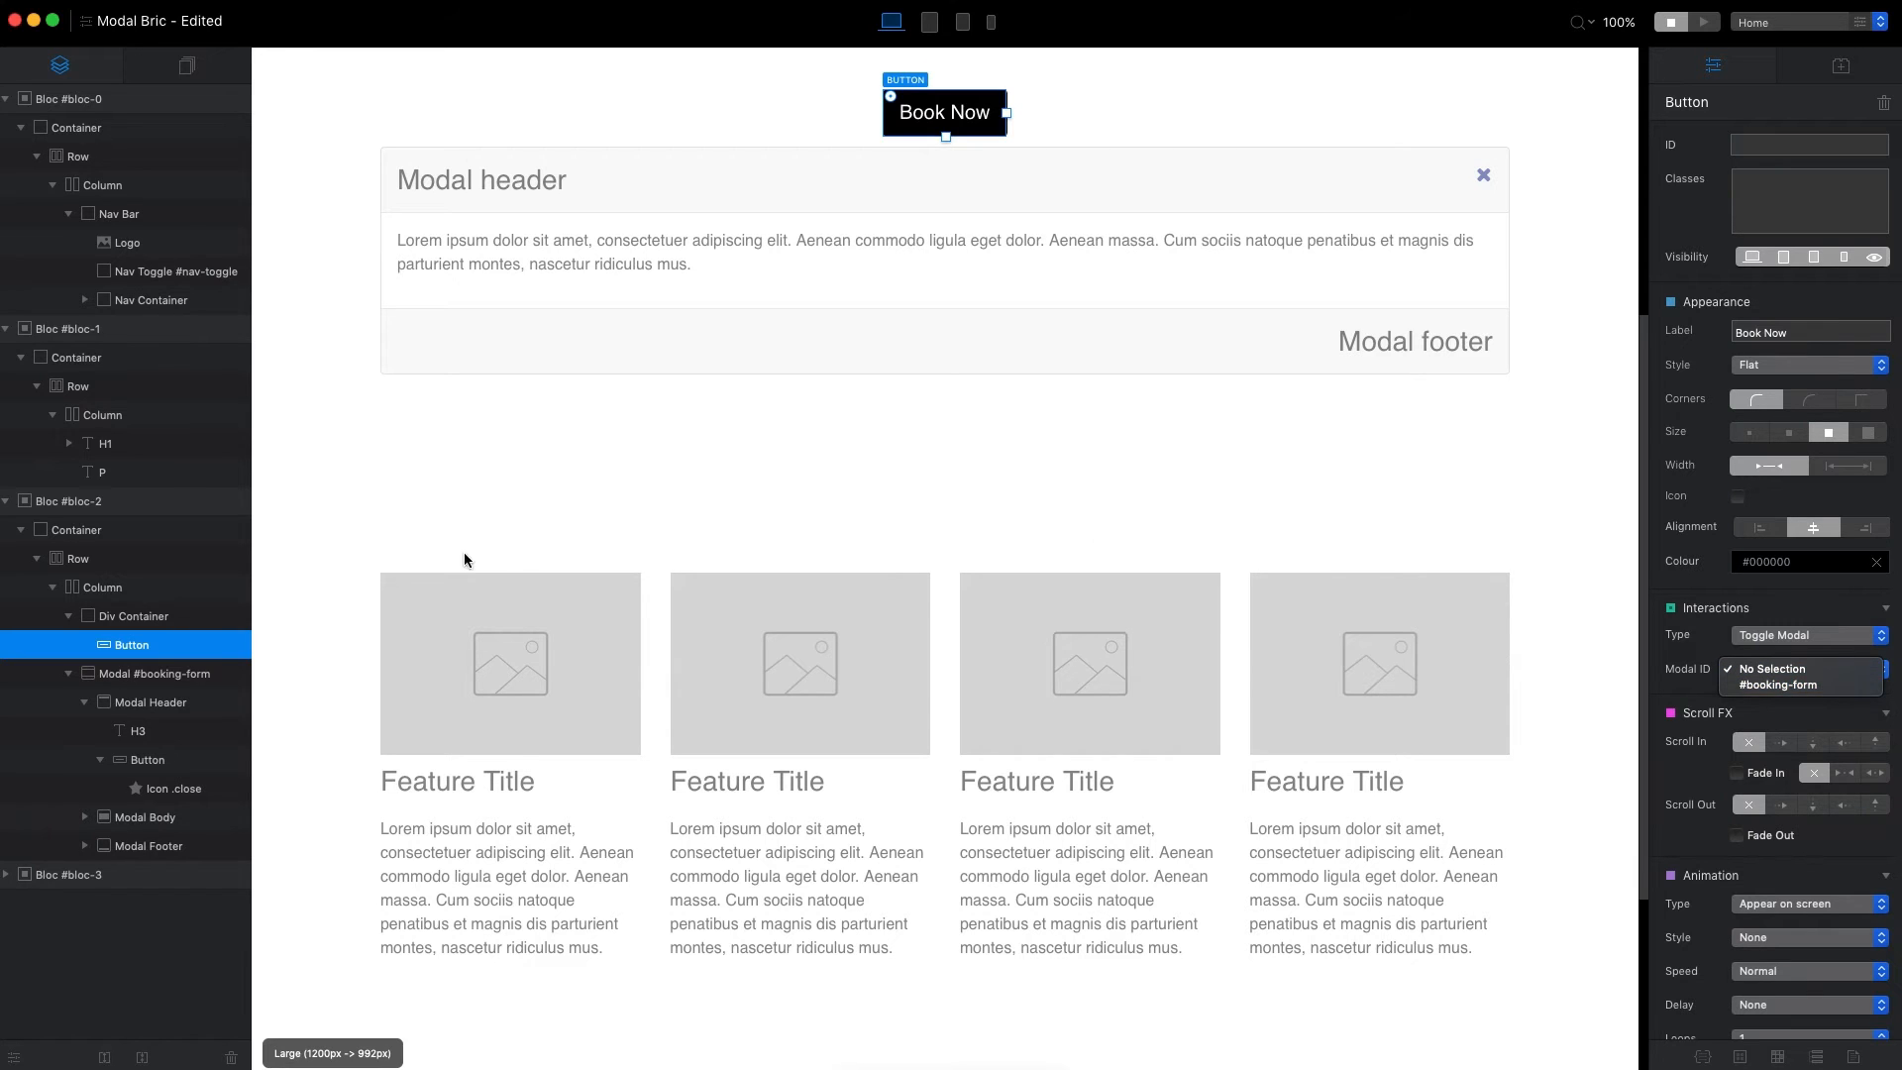
left_click(226, 673)
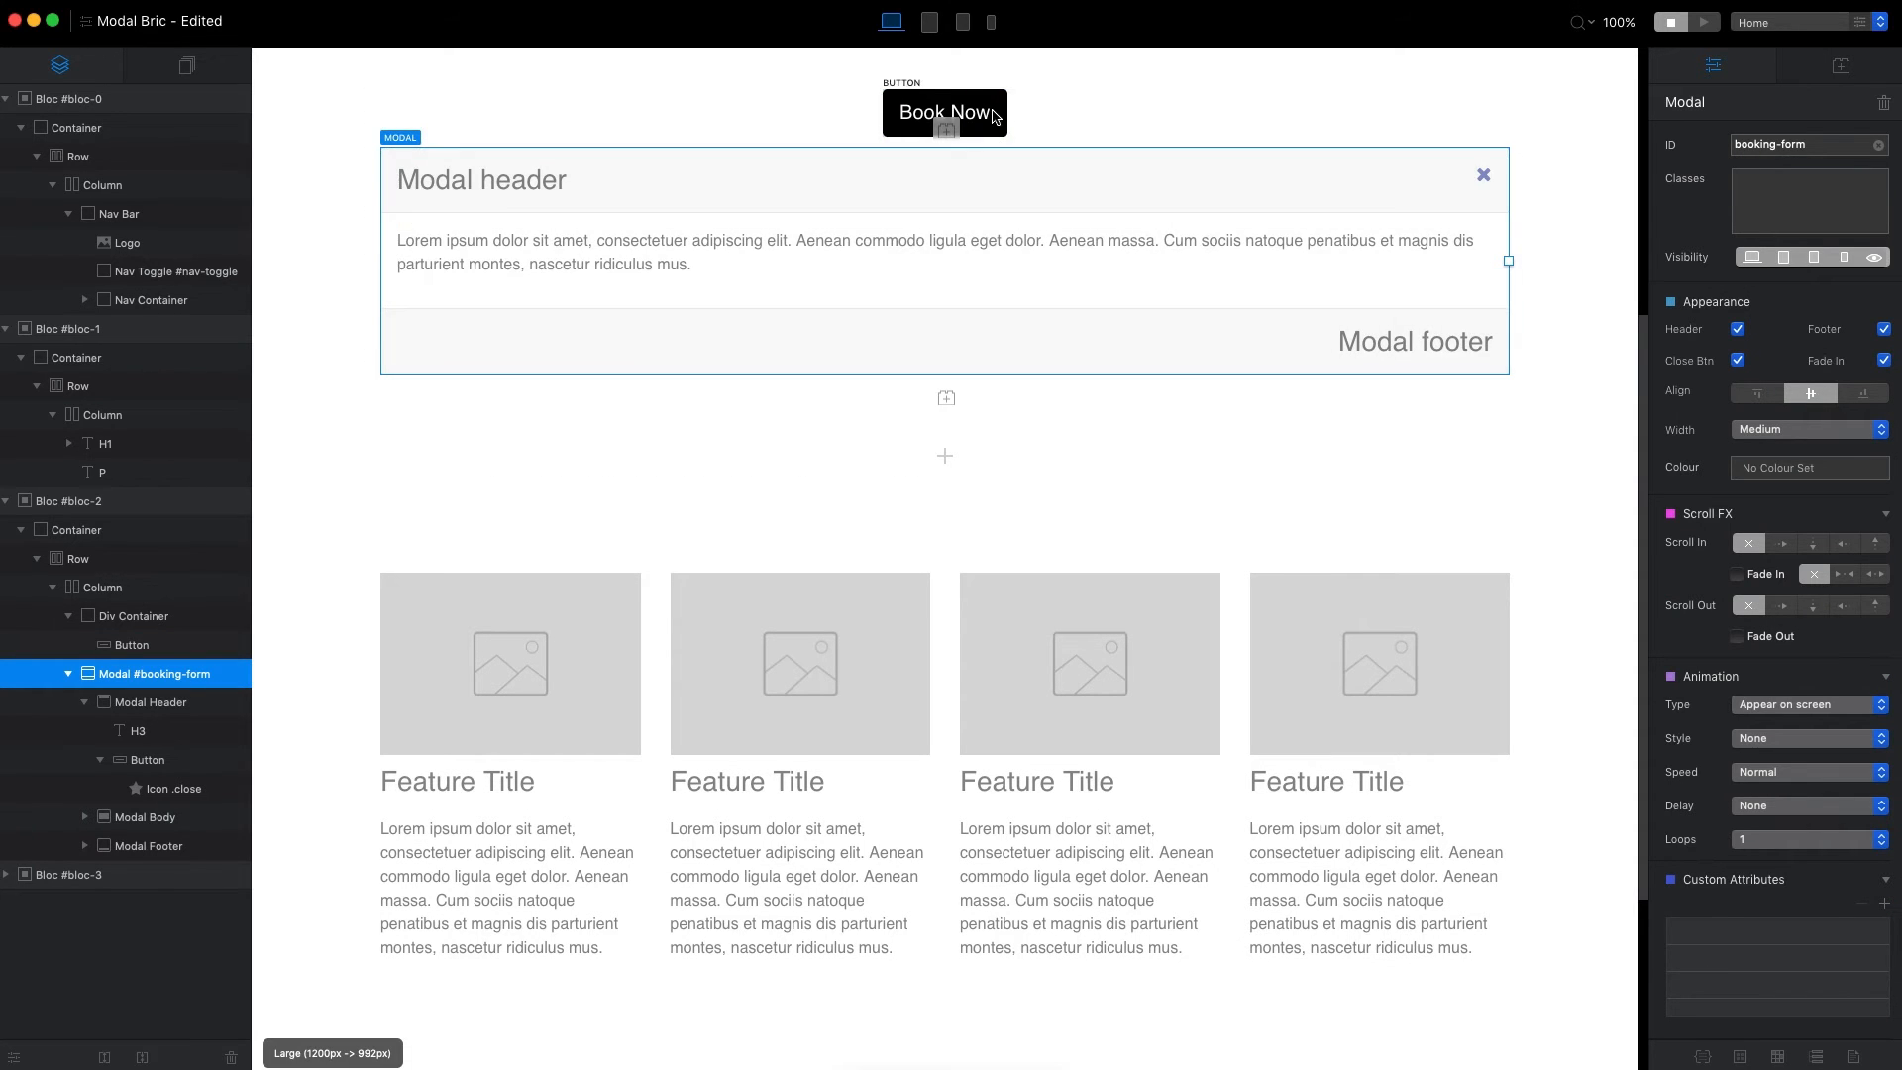
left_click(941, 114)
left_click(1827, 672)
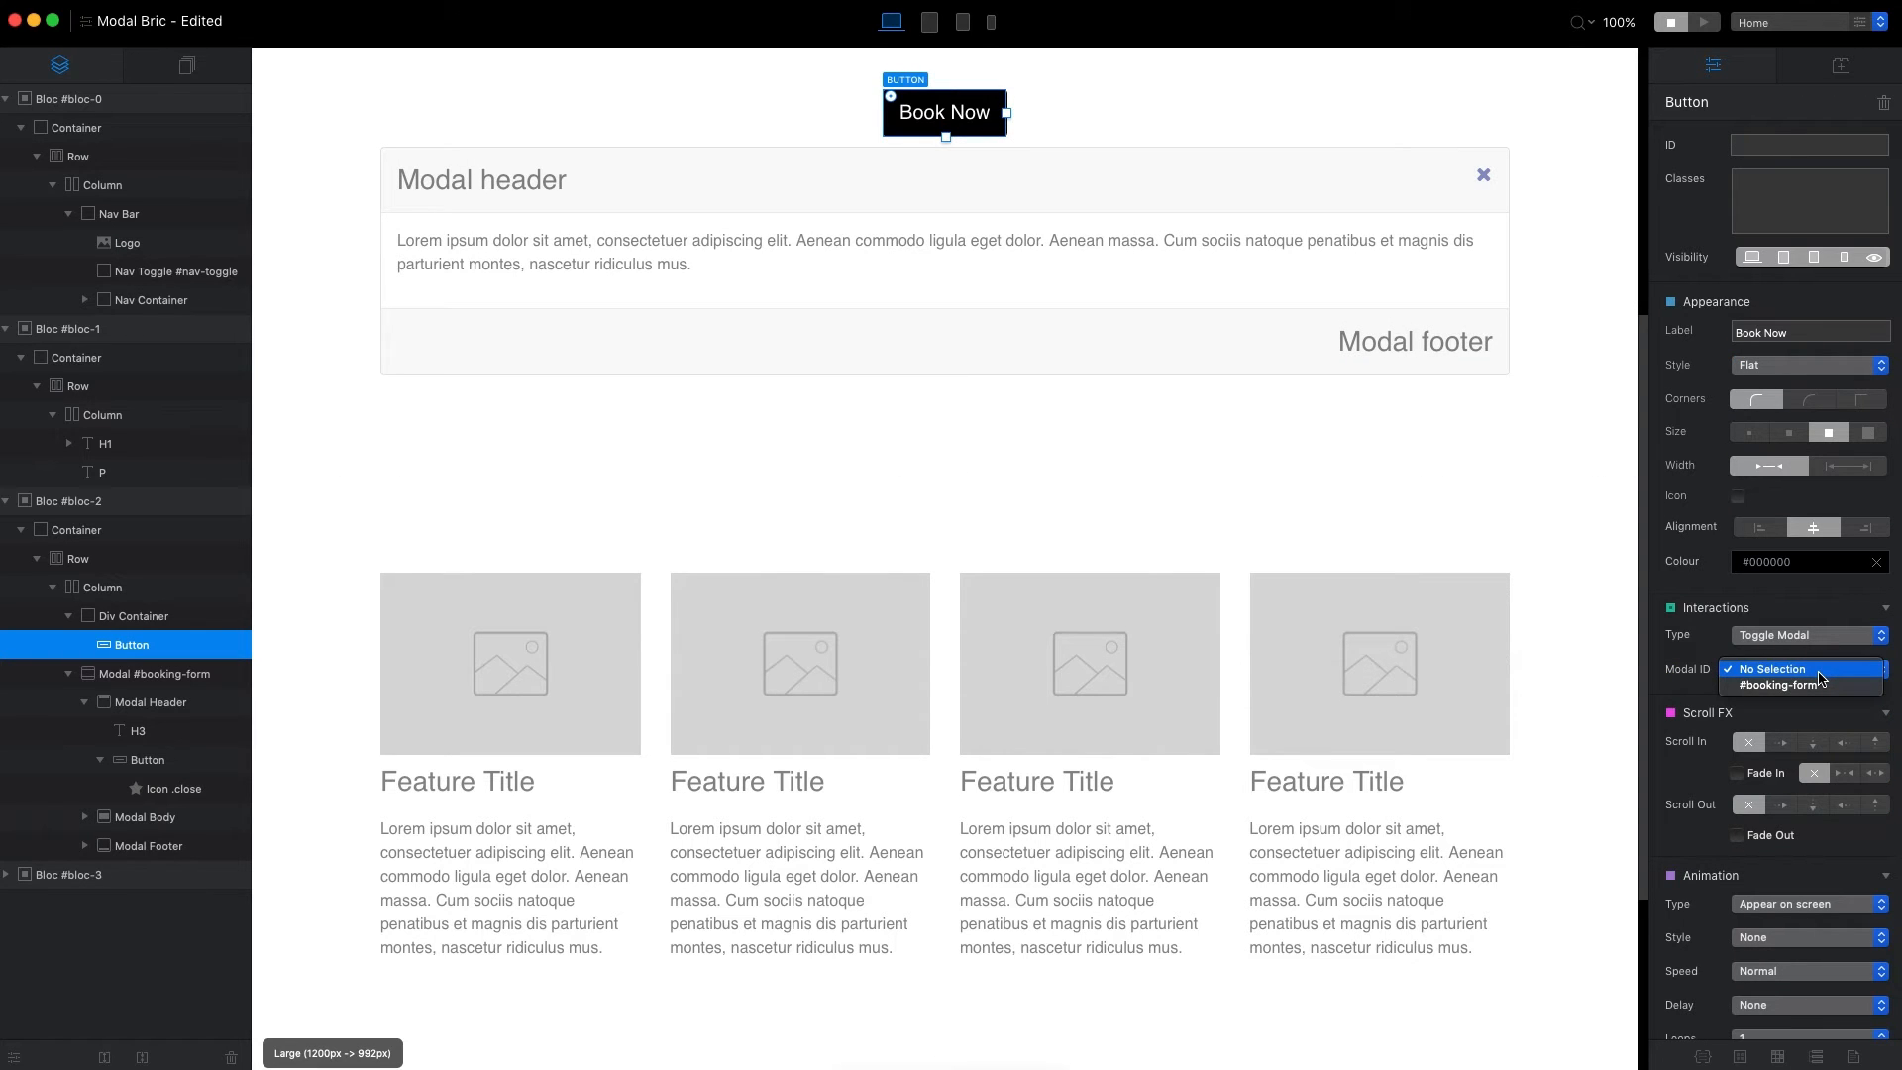
left_click(1803, 686)
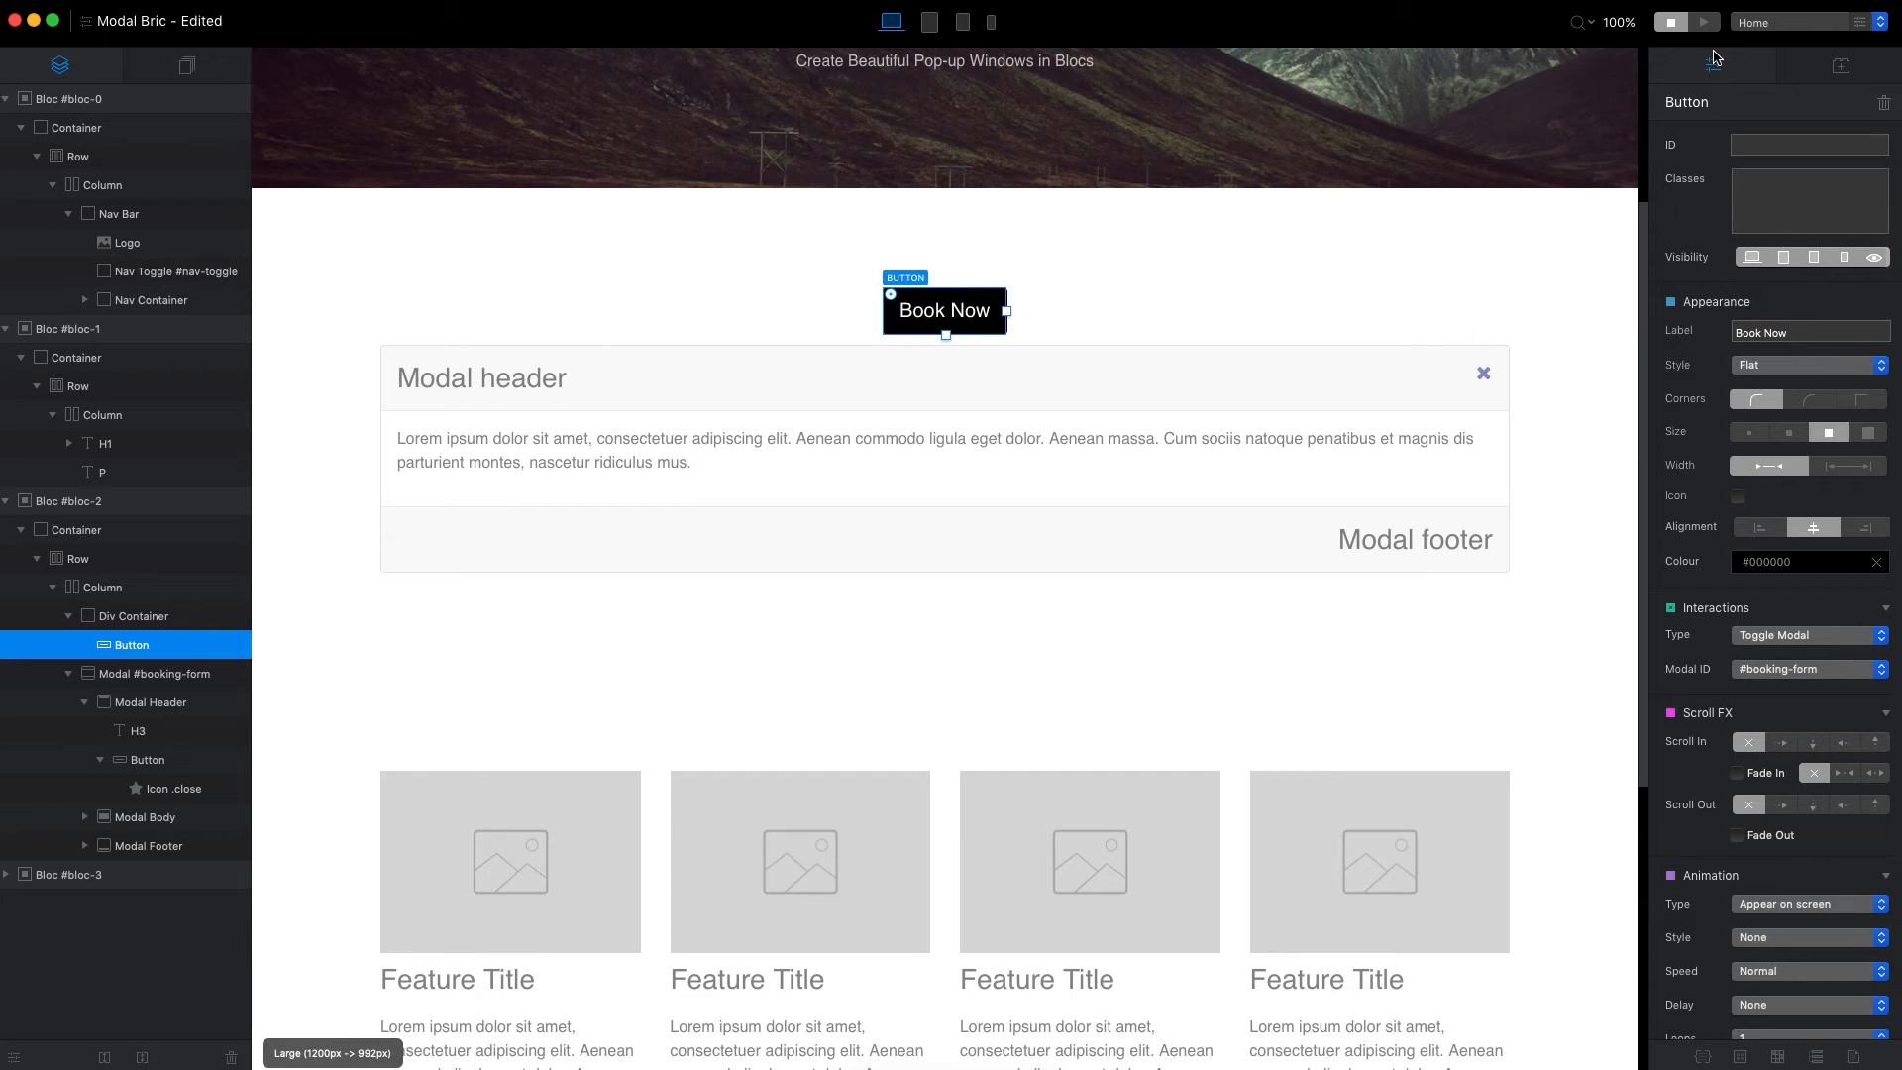
Preview the page, open the pop-up with Book Now, dismiss it with its close icon, and return to editing.
left_click(1703, 22)
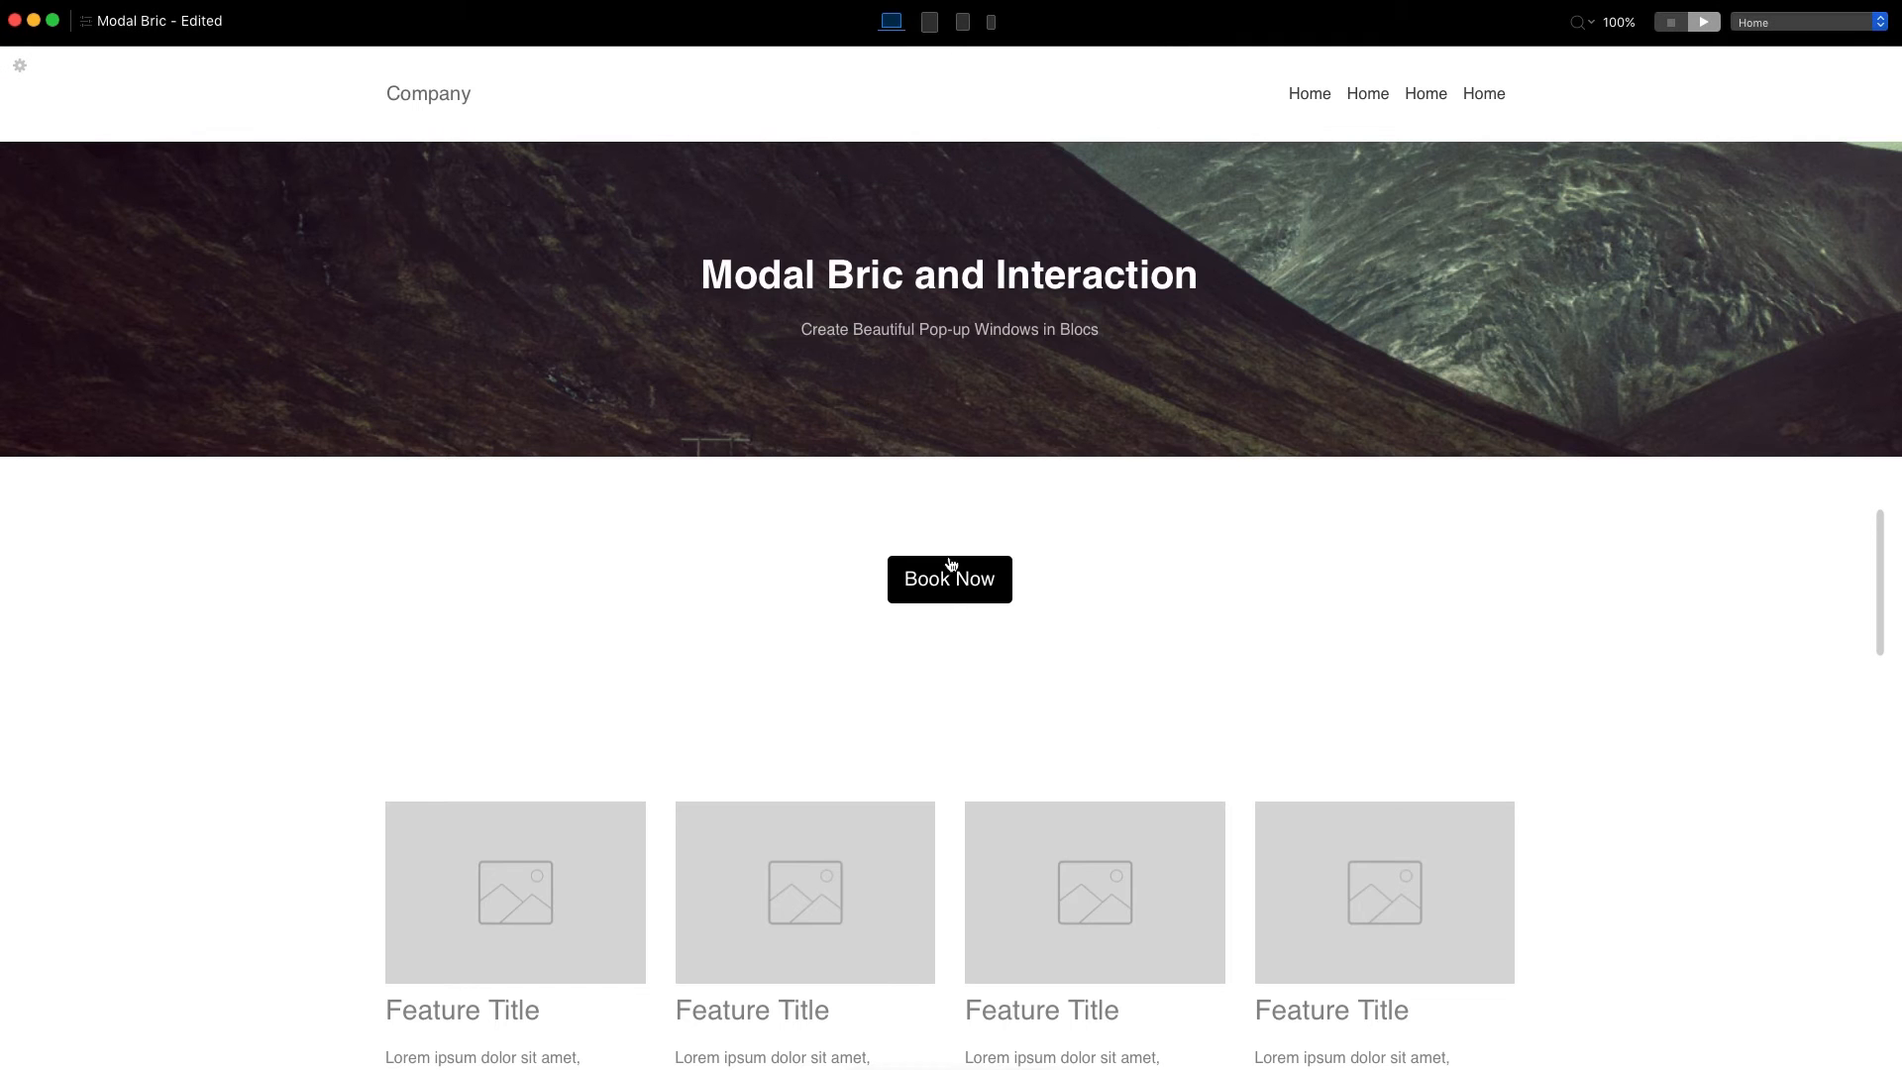
left_click(956, 579)
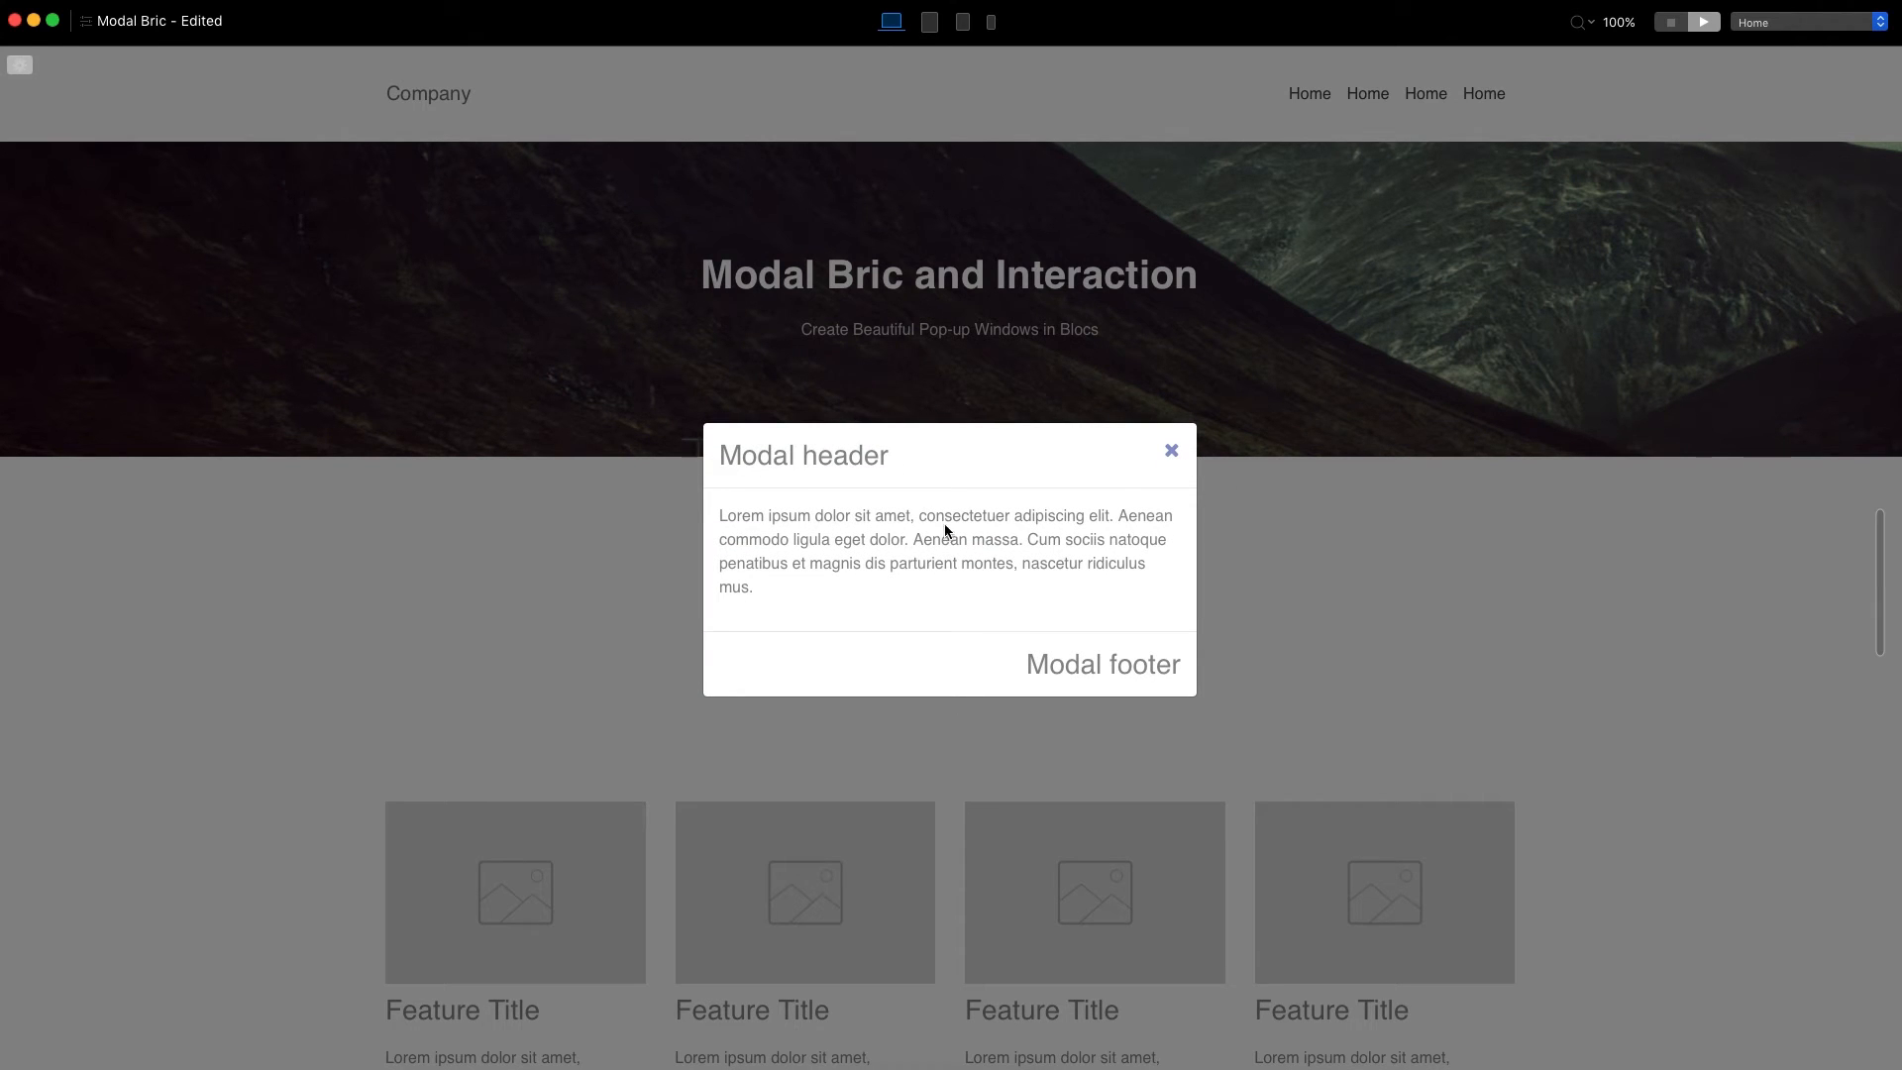
left_click(1171, 451)
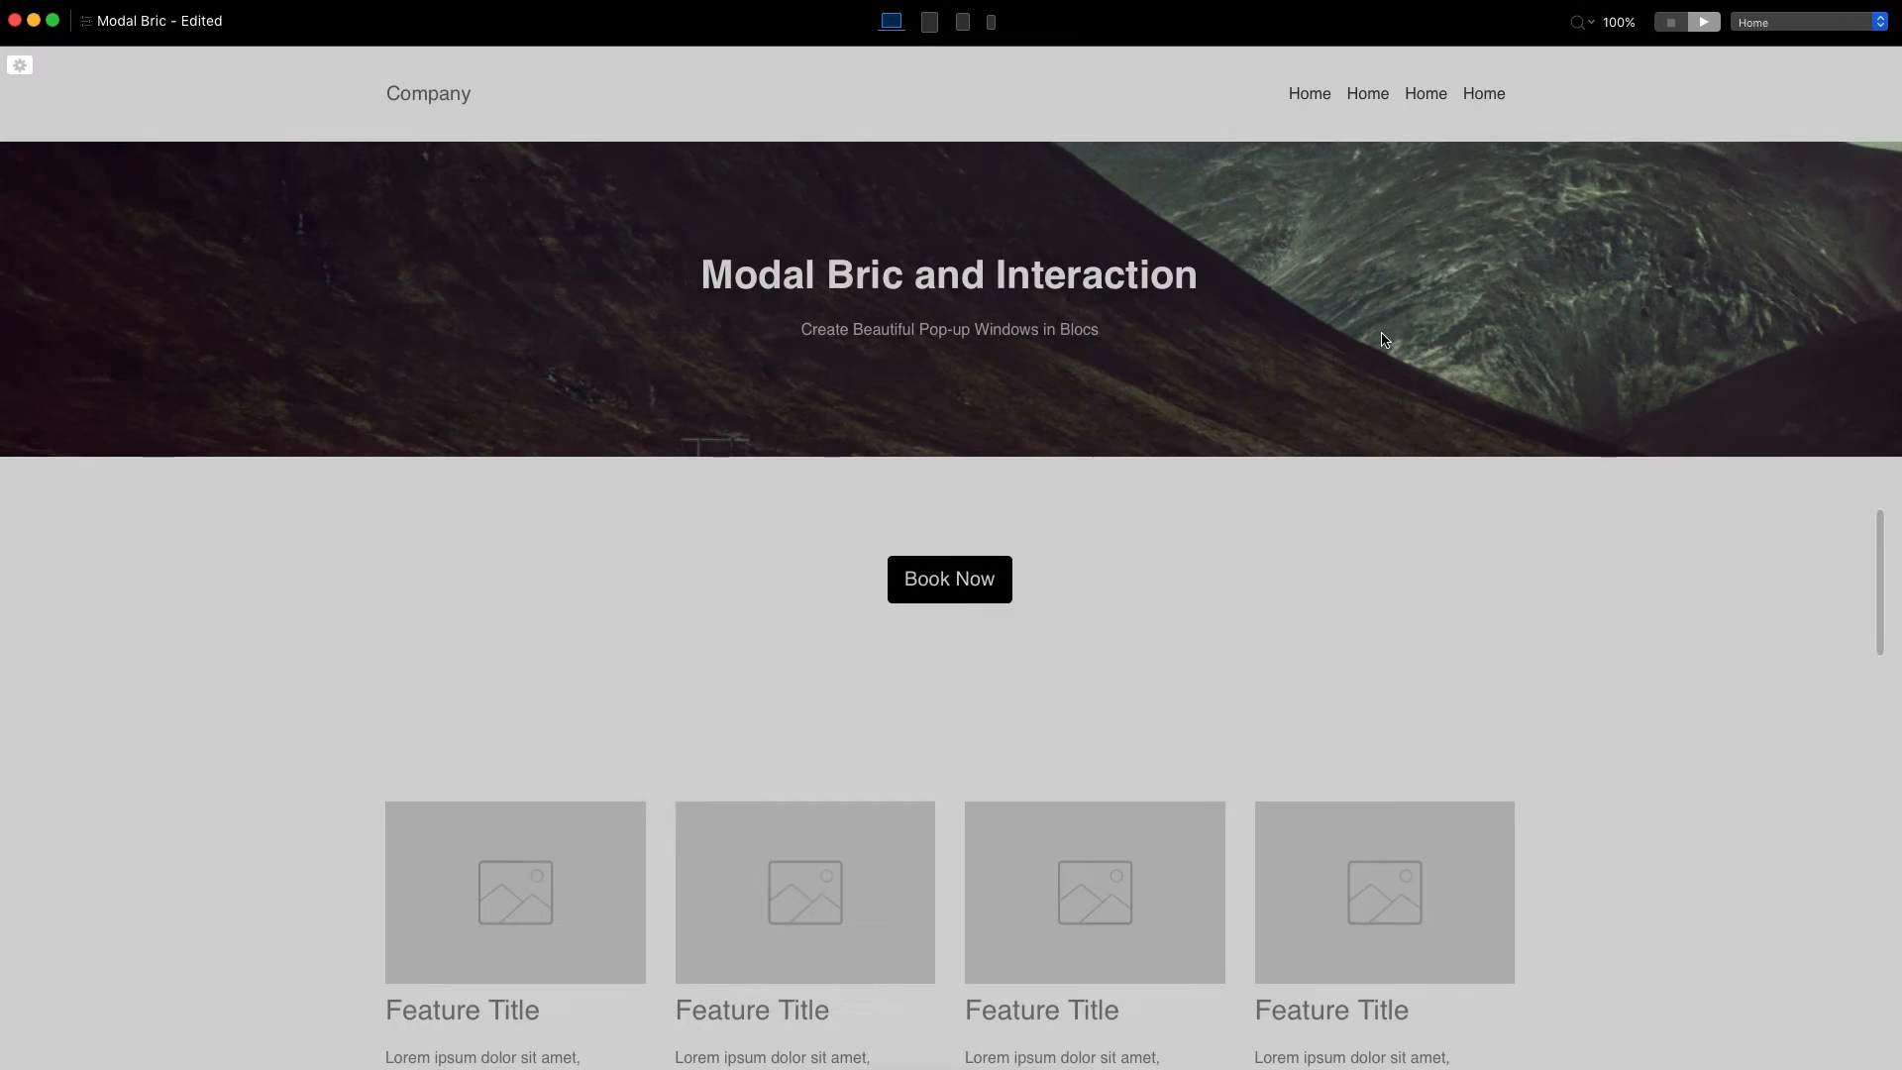
left_click(1670, 23)
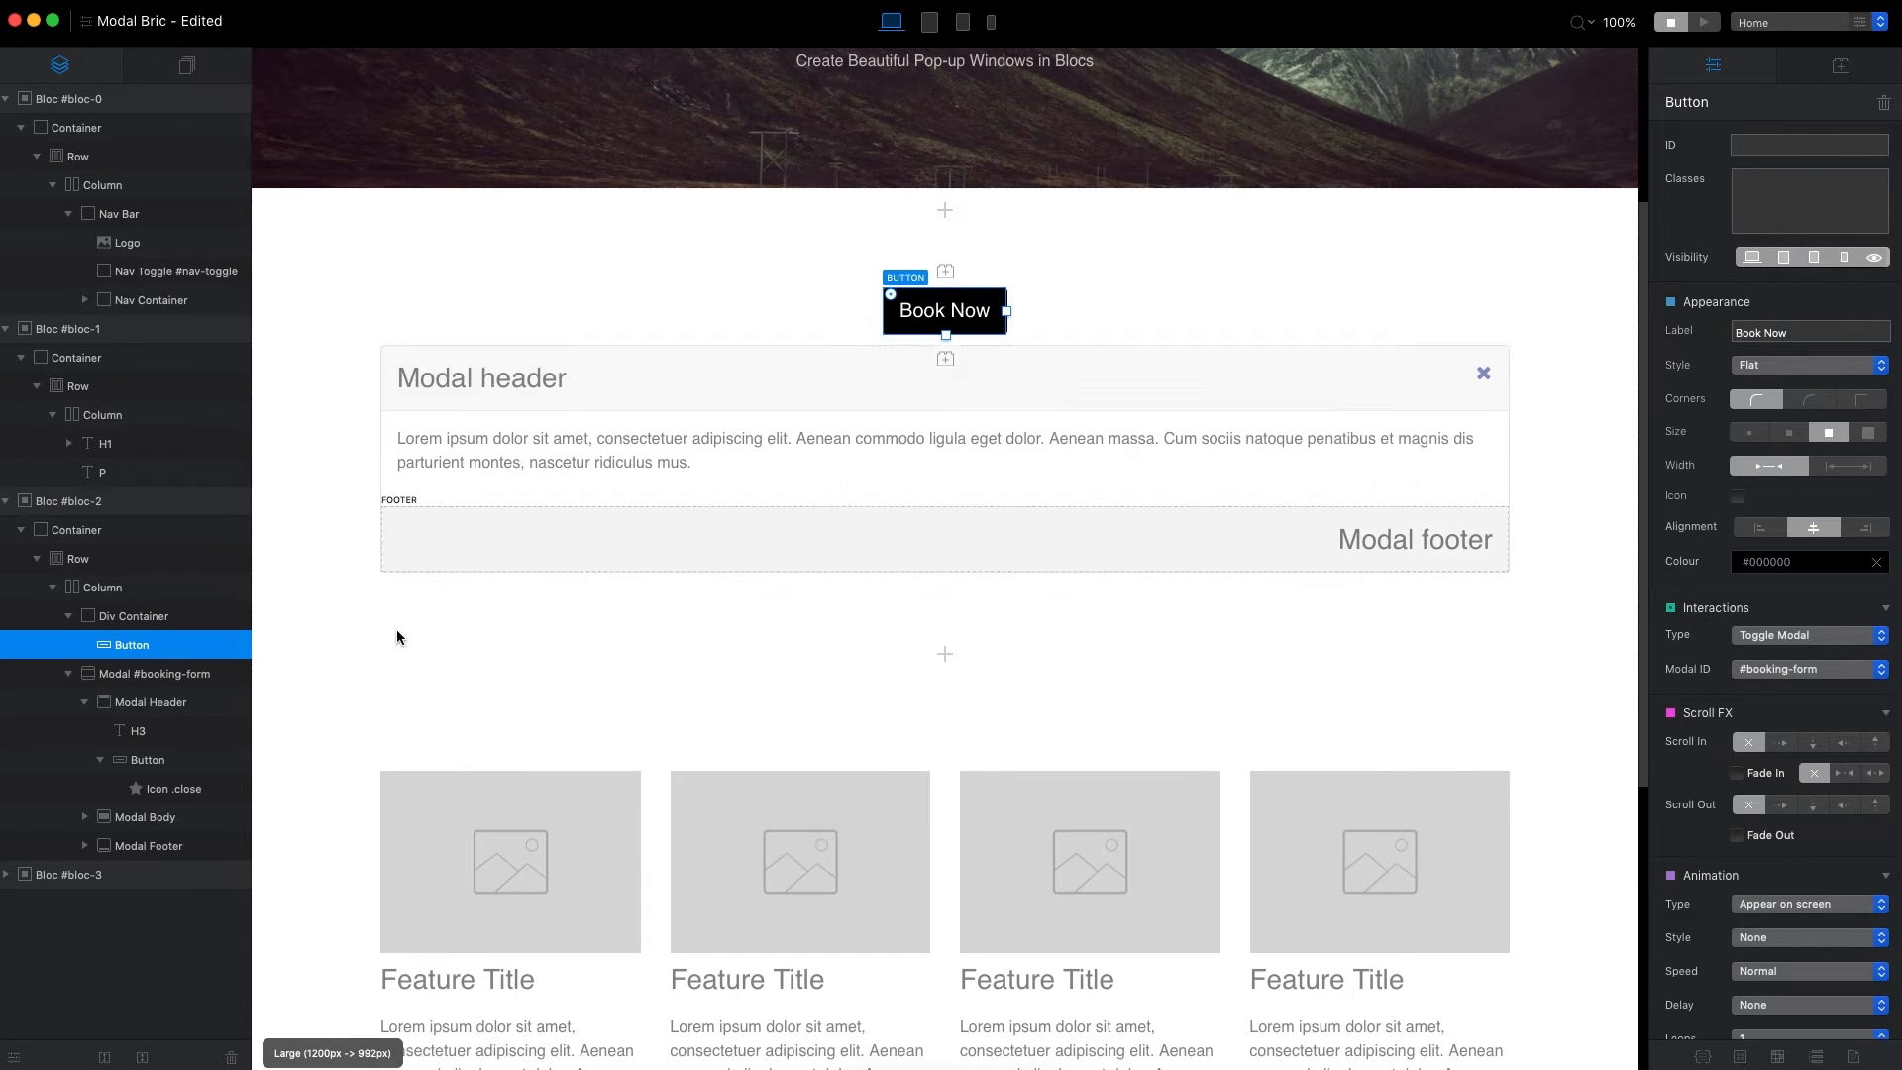
Turn off the header, footer, close button and fade-in of the booking-form modal.
left_click(163, 673)
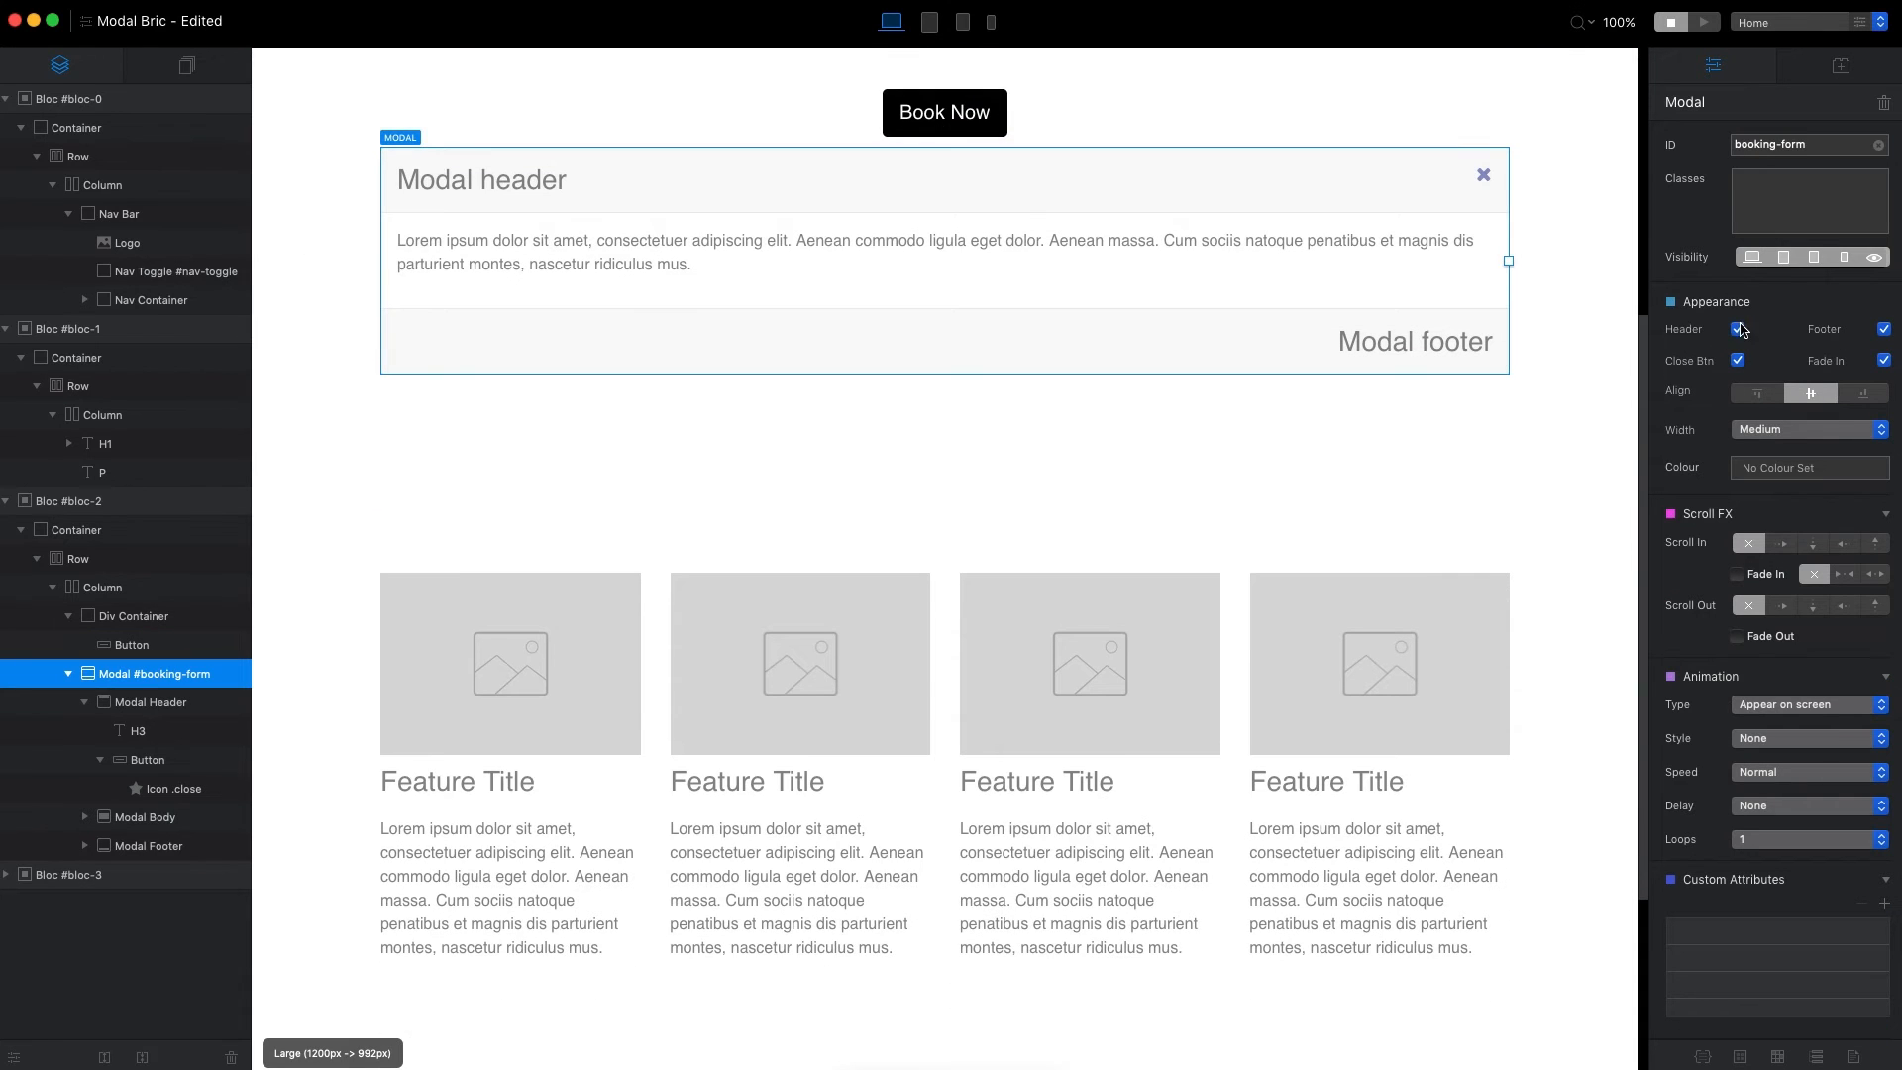
left_click(1738, 330)
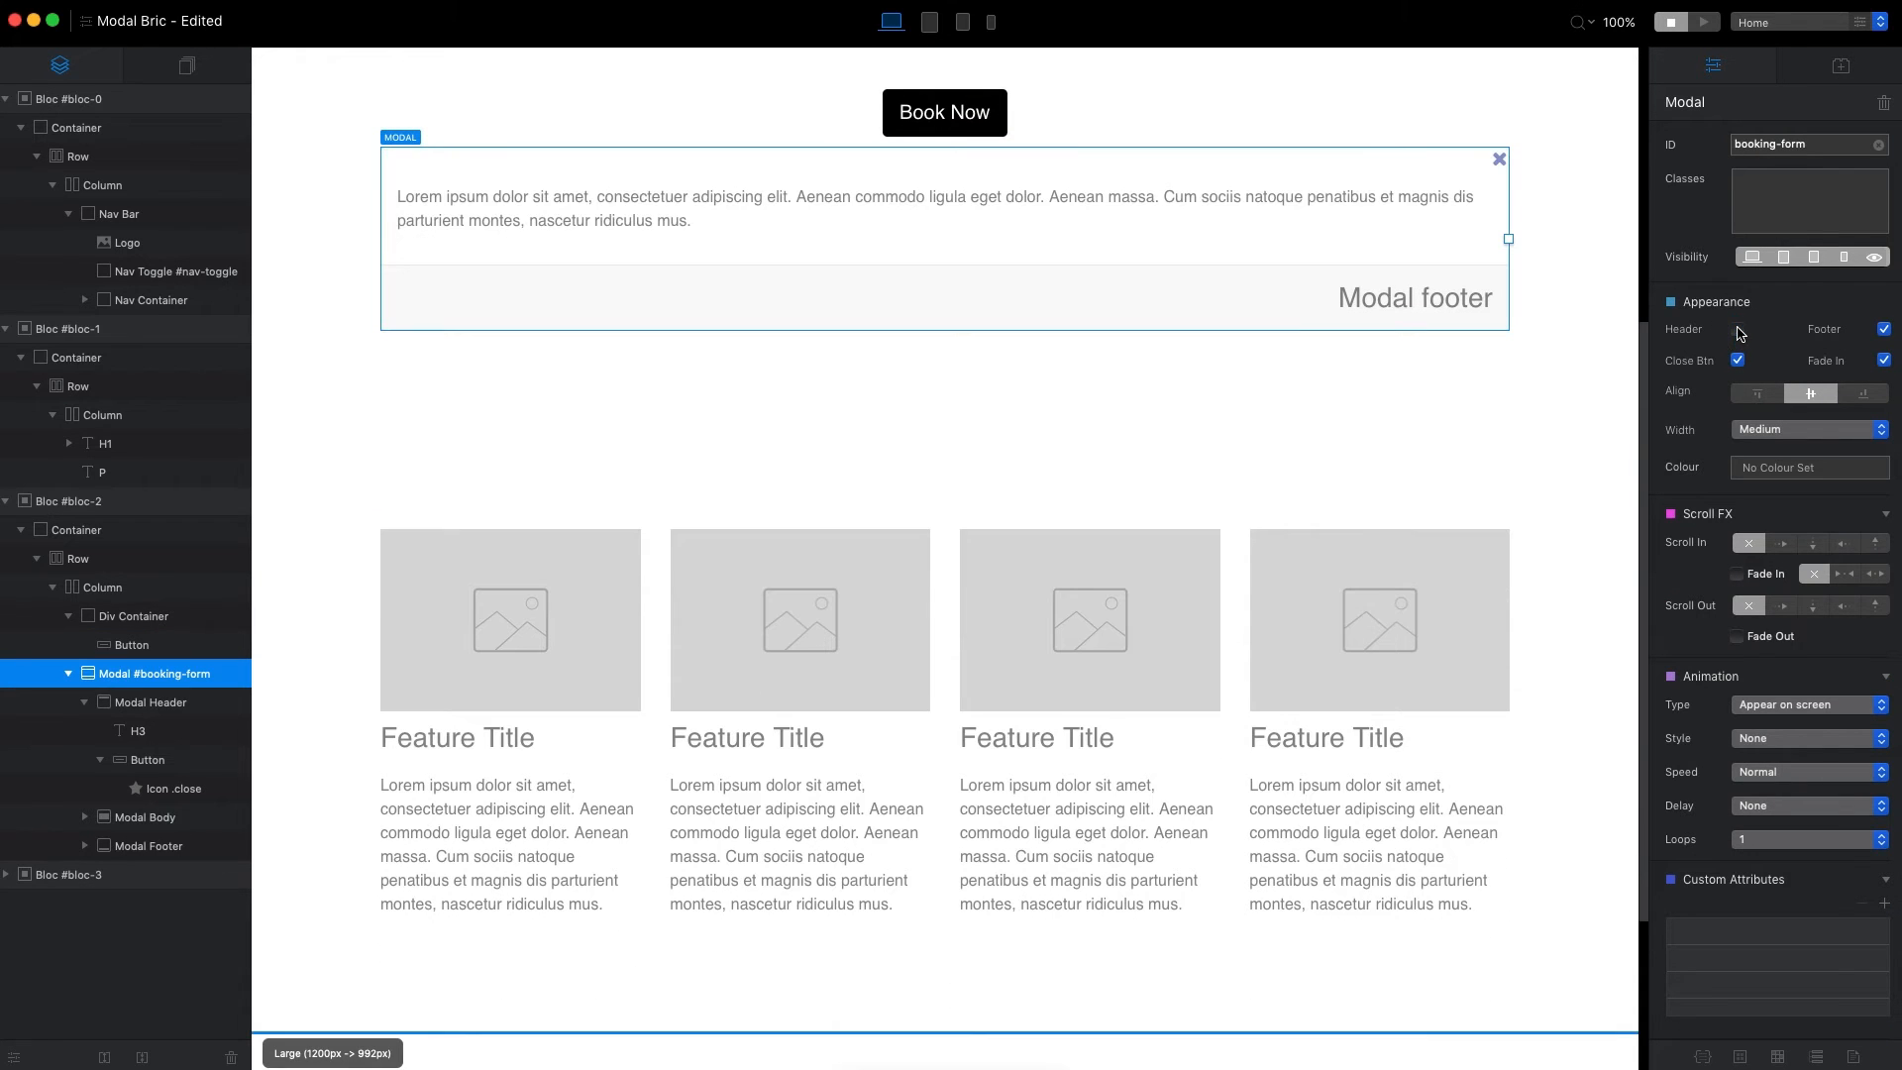
left_click(1884, 330)
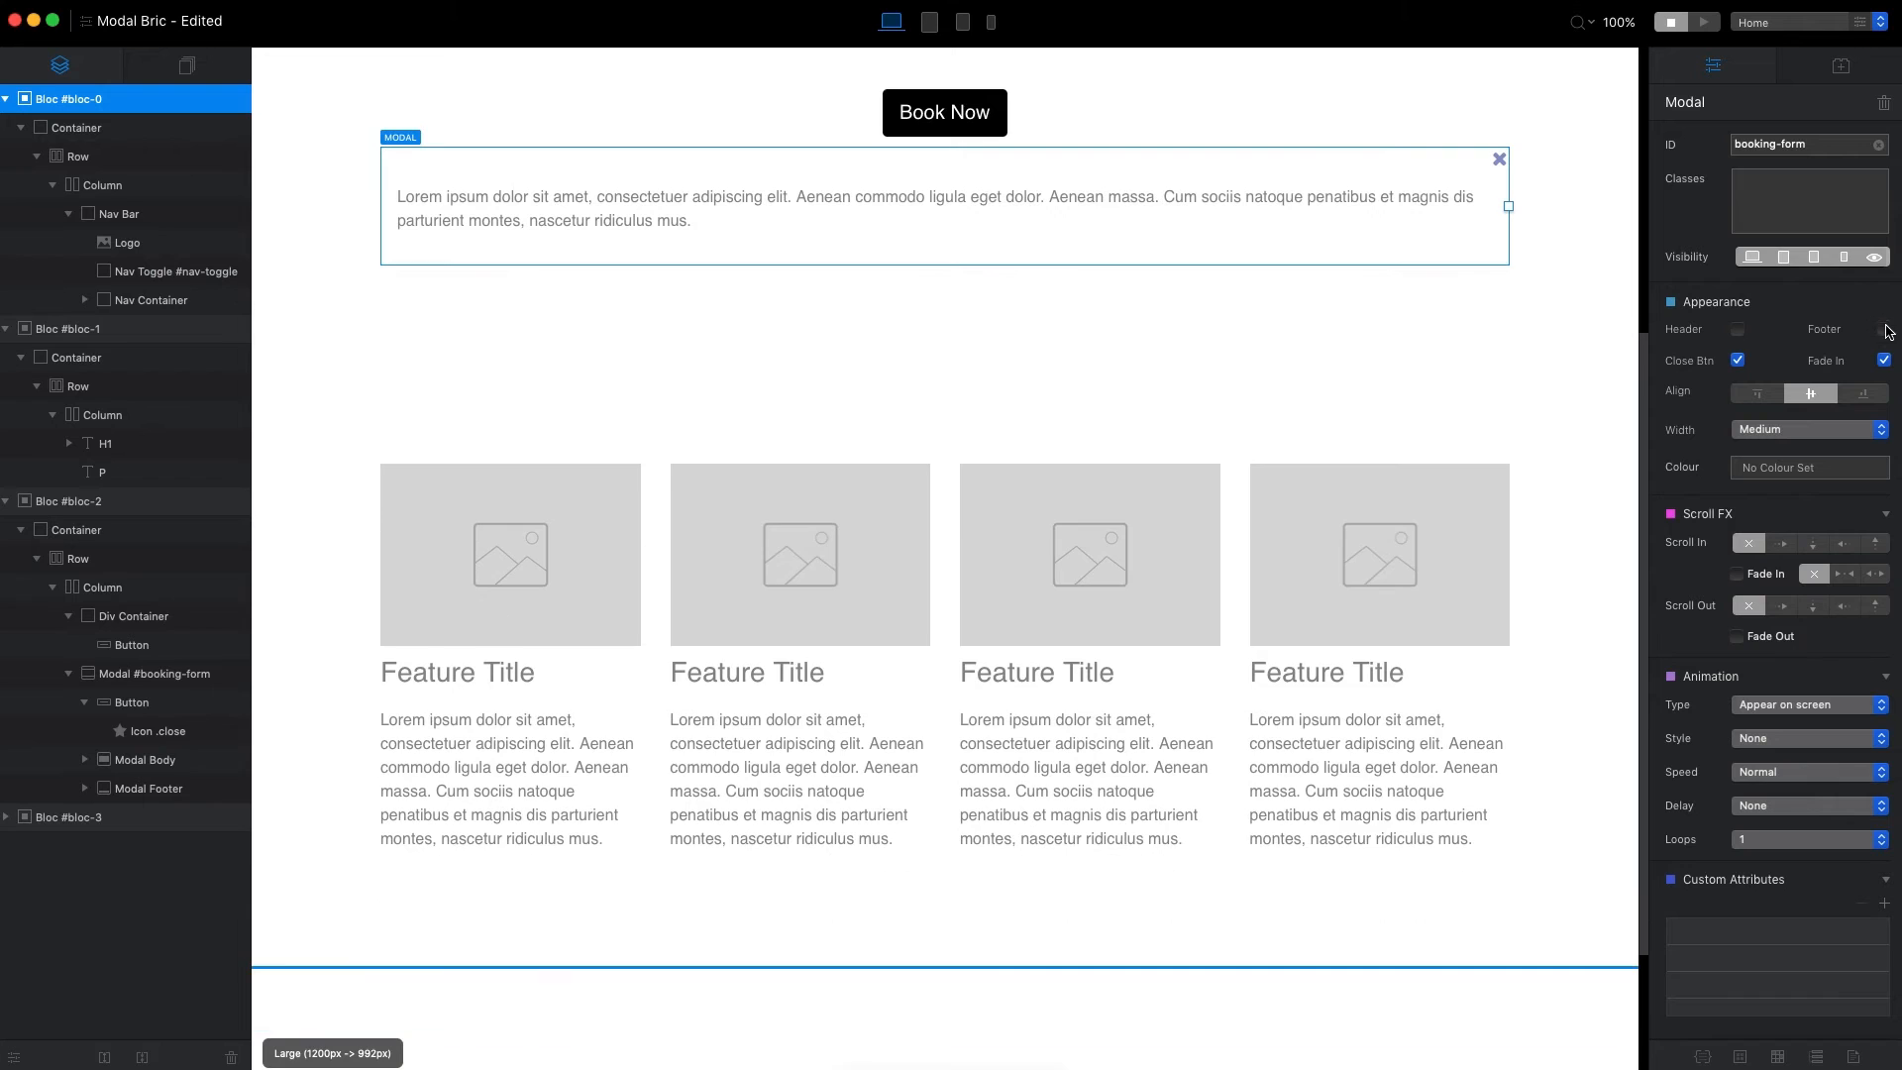
left_click(1739, 363)
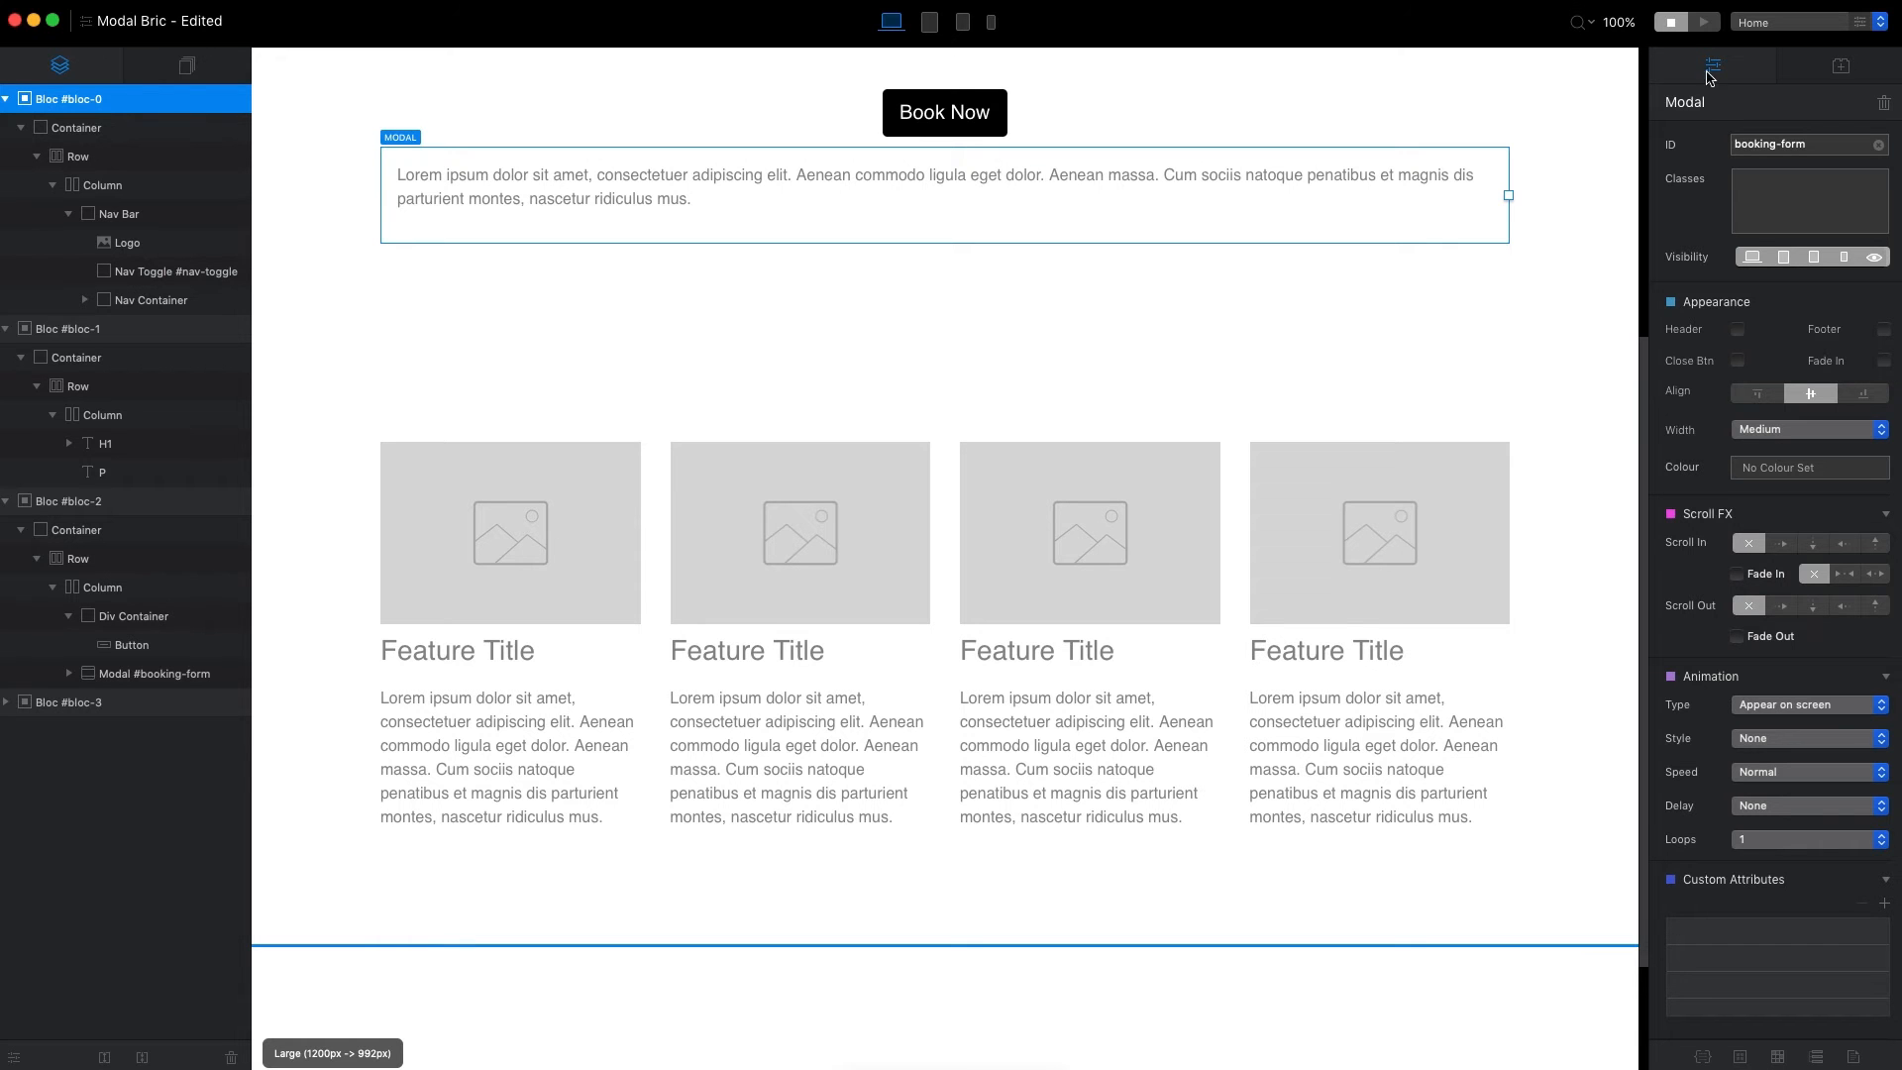
Preview the stripped-down pop-up by opening it with Book Now, and return to editing.
left_click(1703, 21)
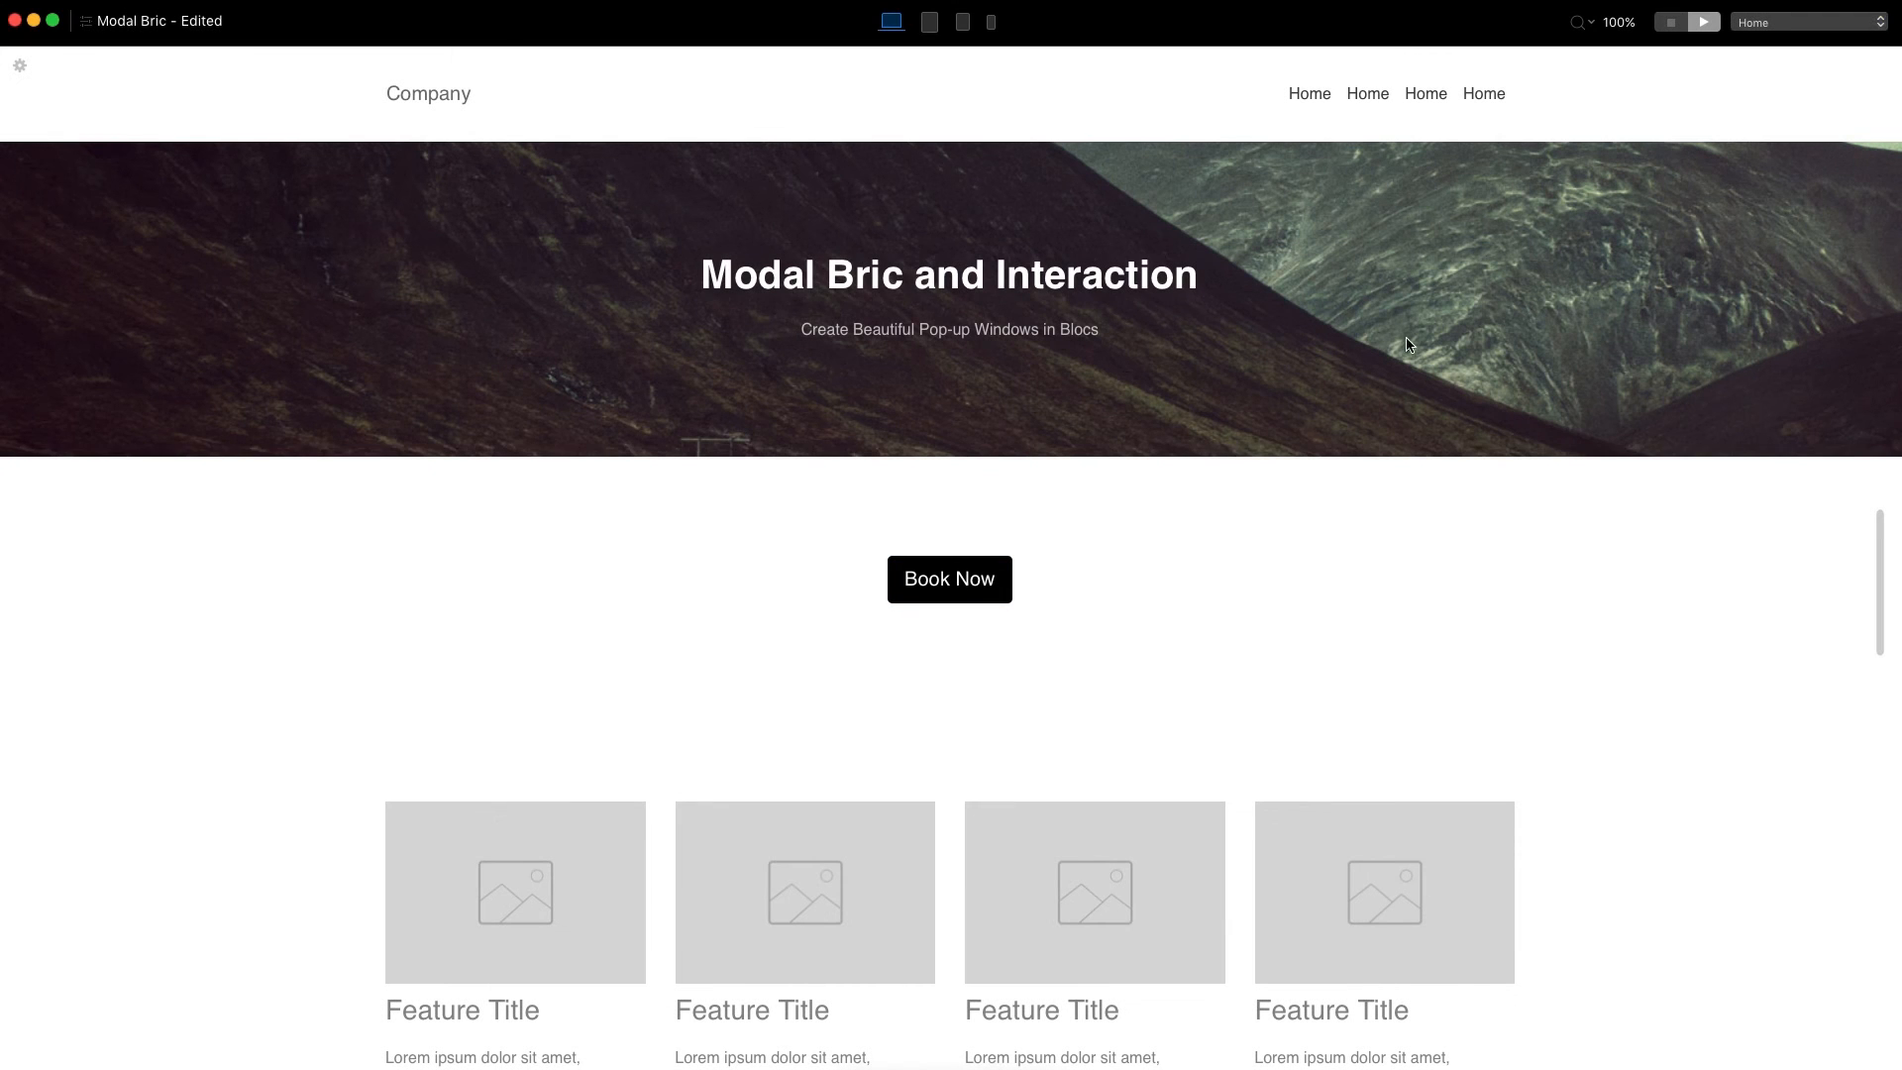
left_click(948, 584)
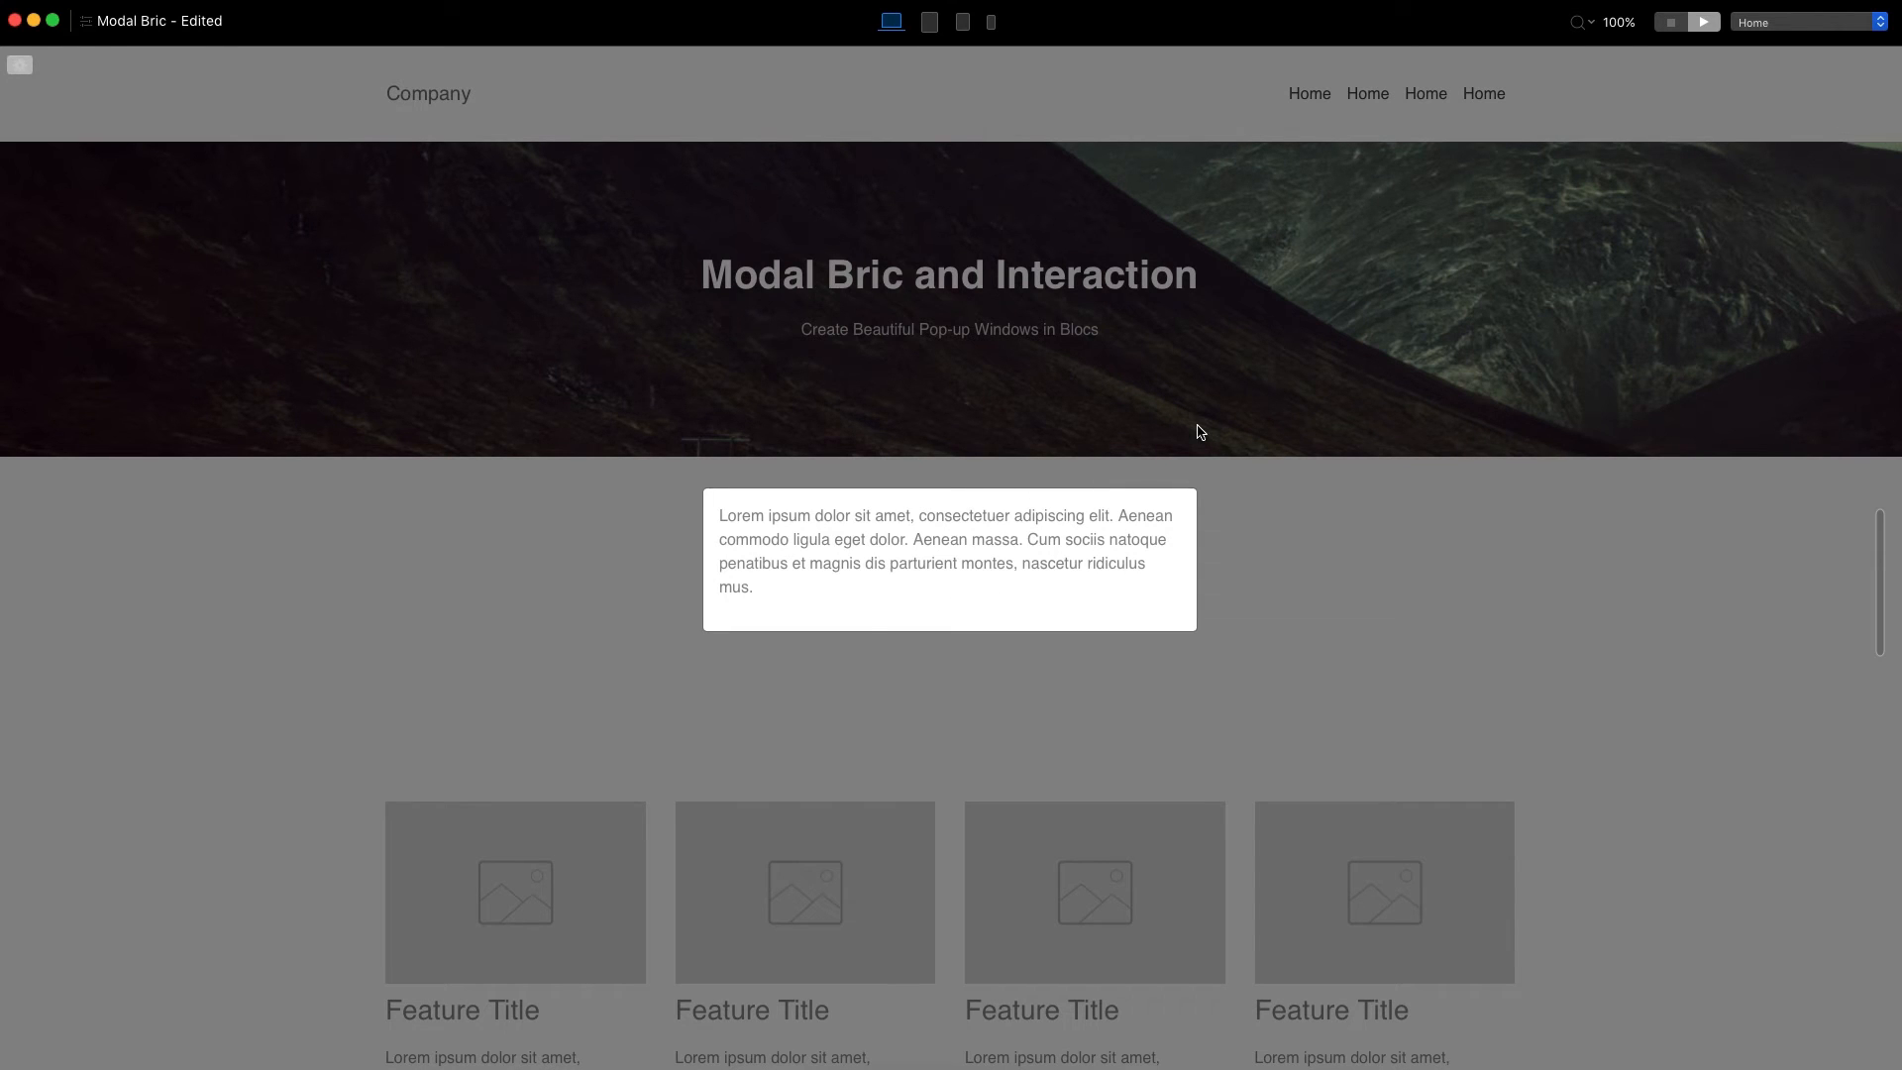
left_click(1672, 22)
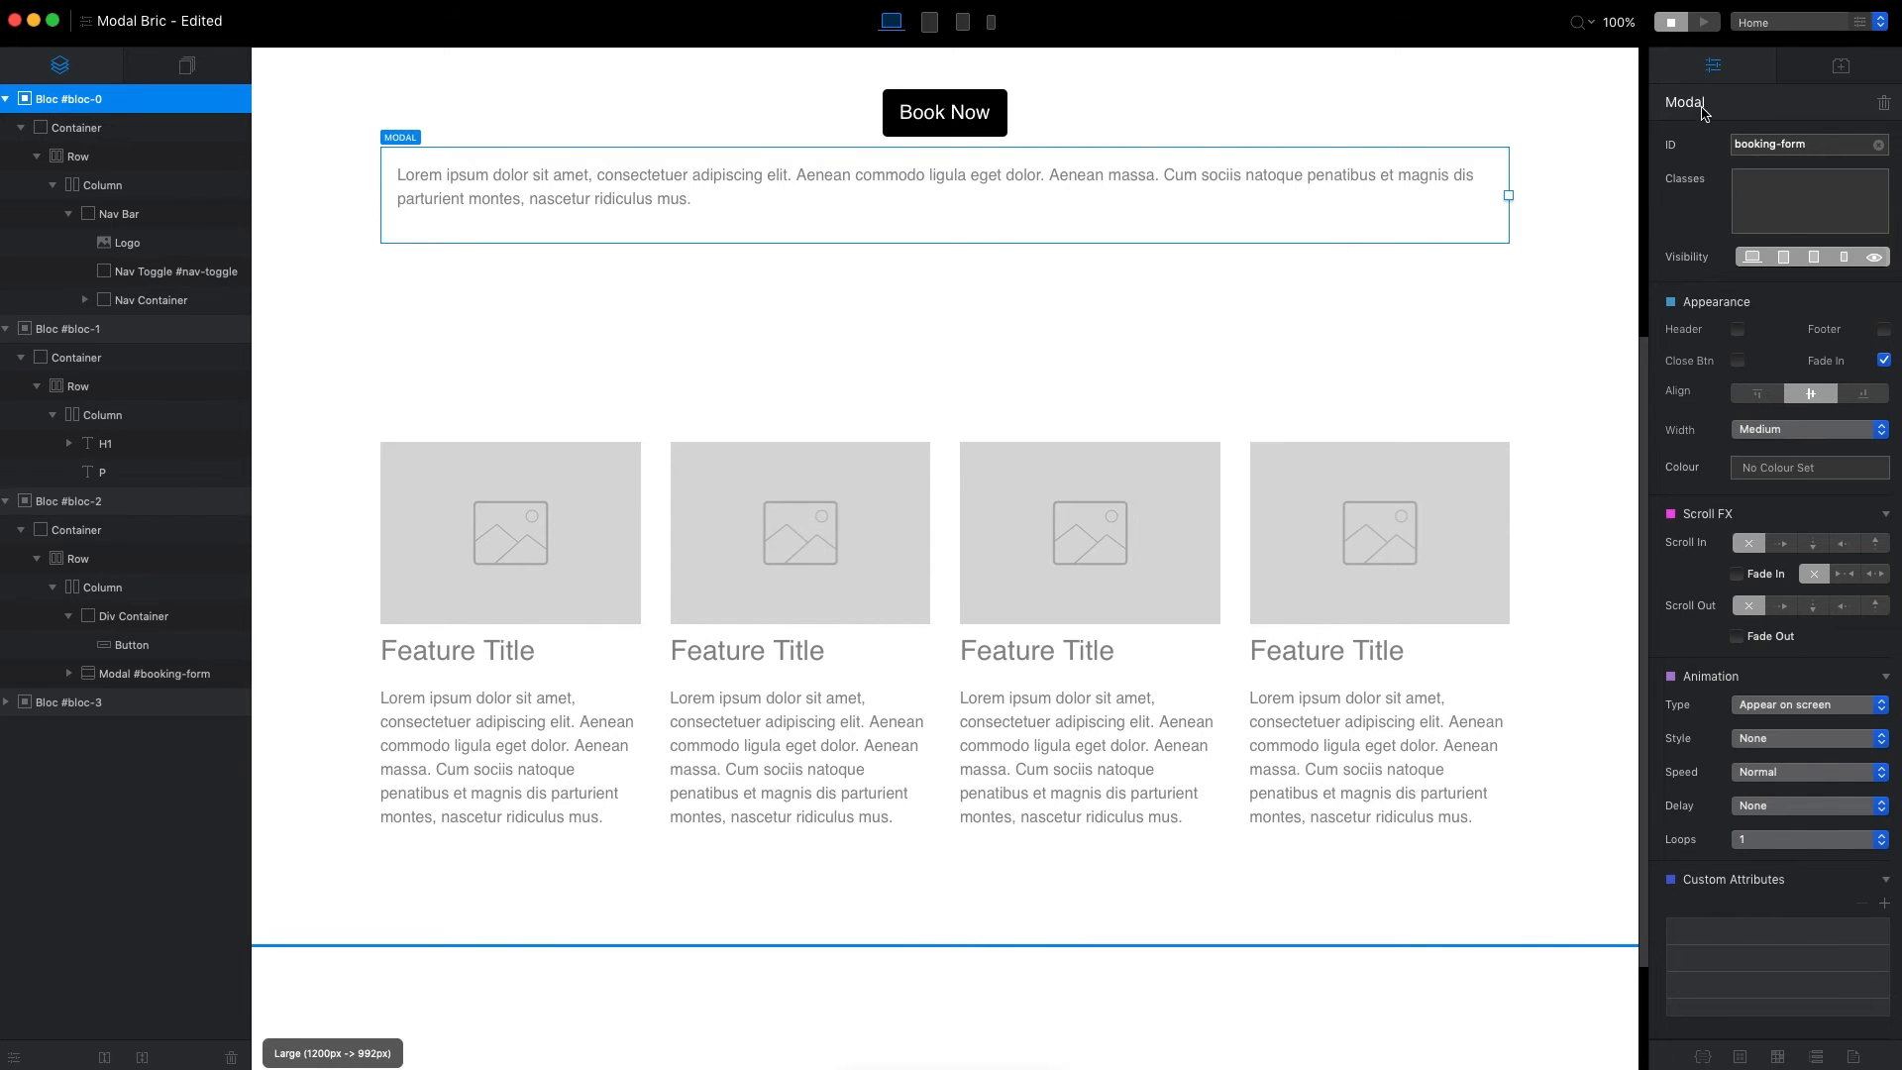
Preview the page with the modal's fade-in enabled, open the pop-up with Book Now, and return to editing.
left_click(1704, 21)
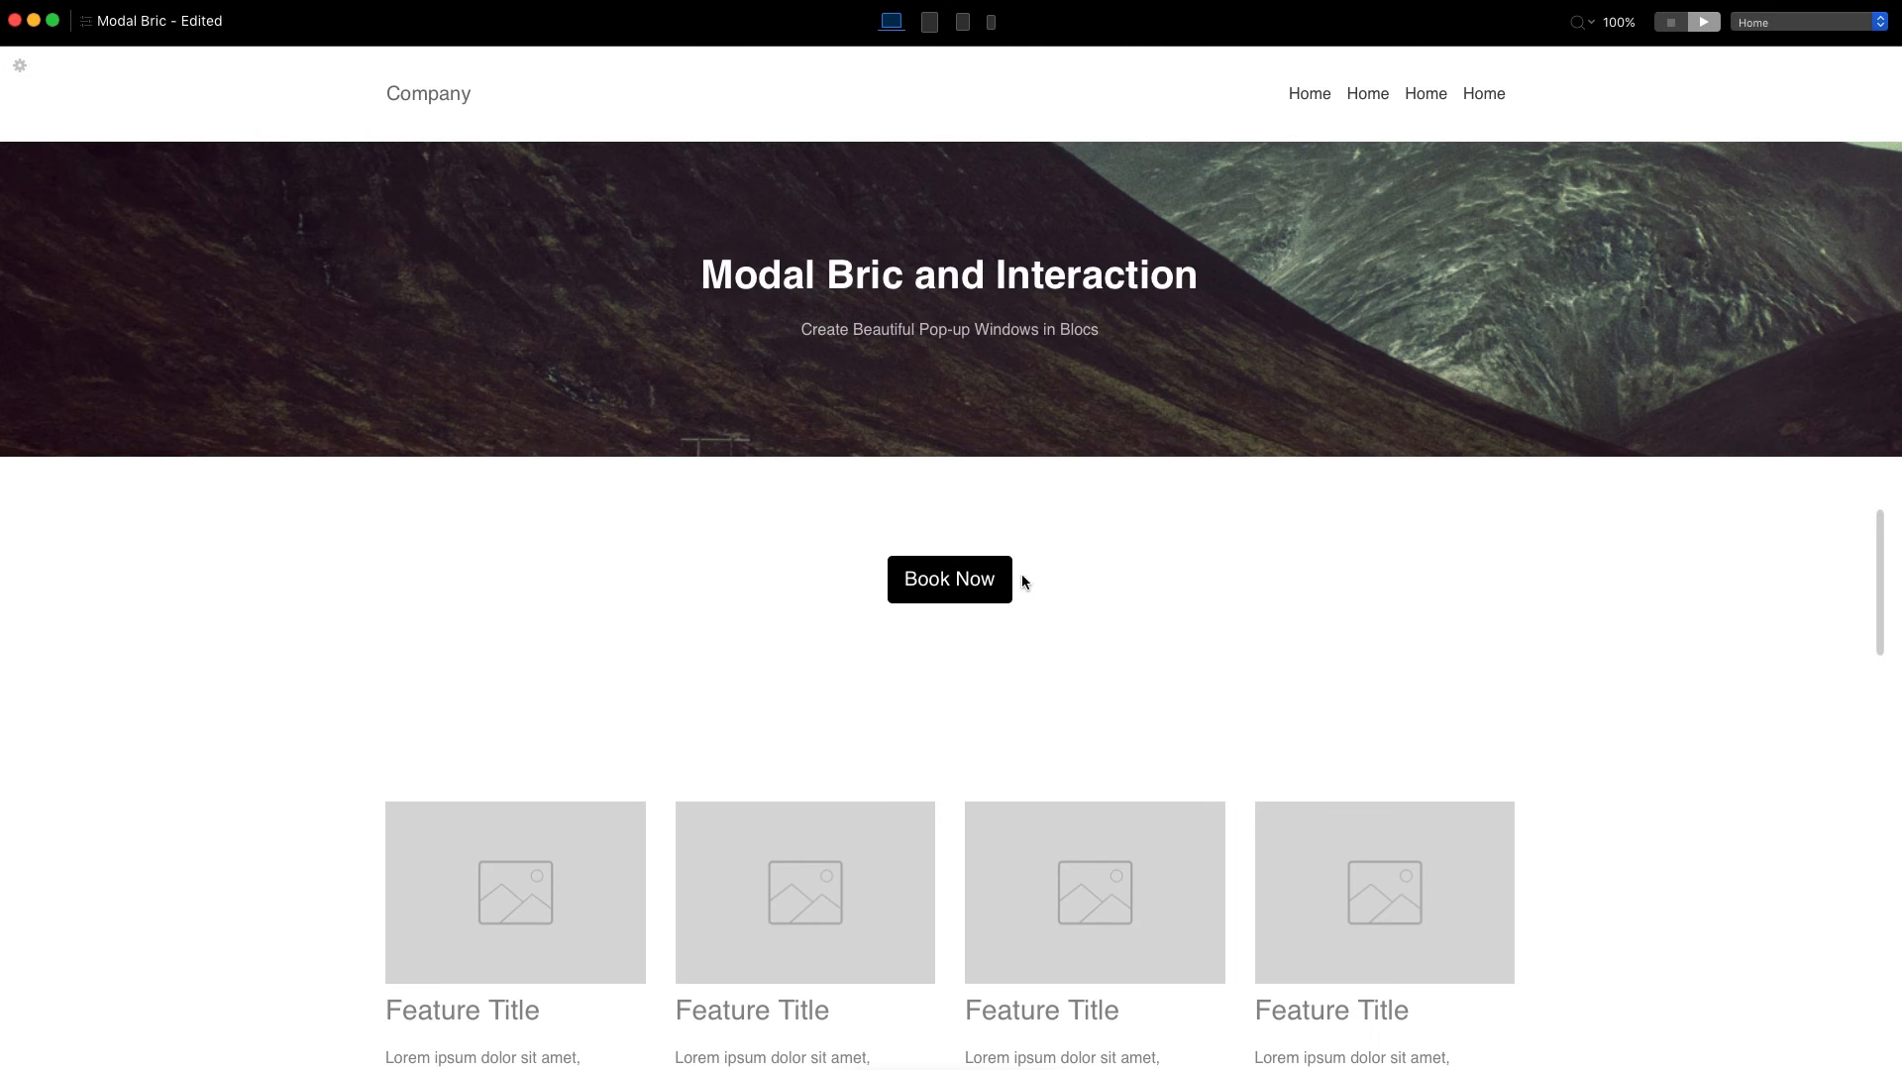
left_click(964, 580)
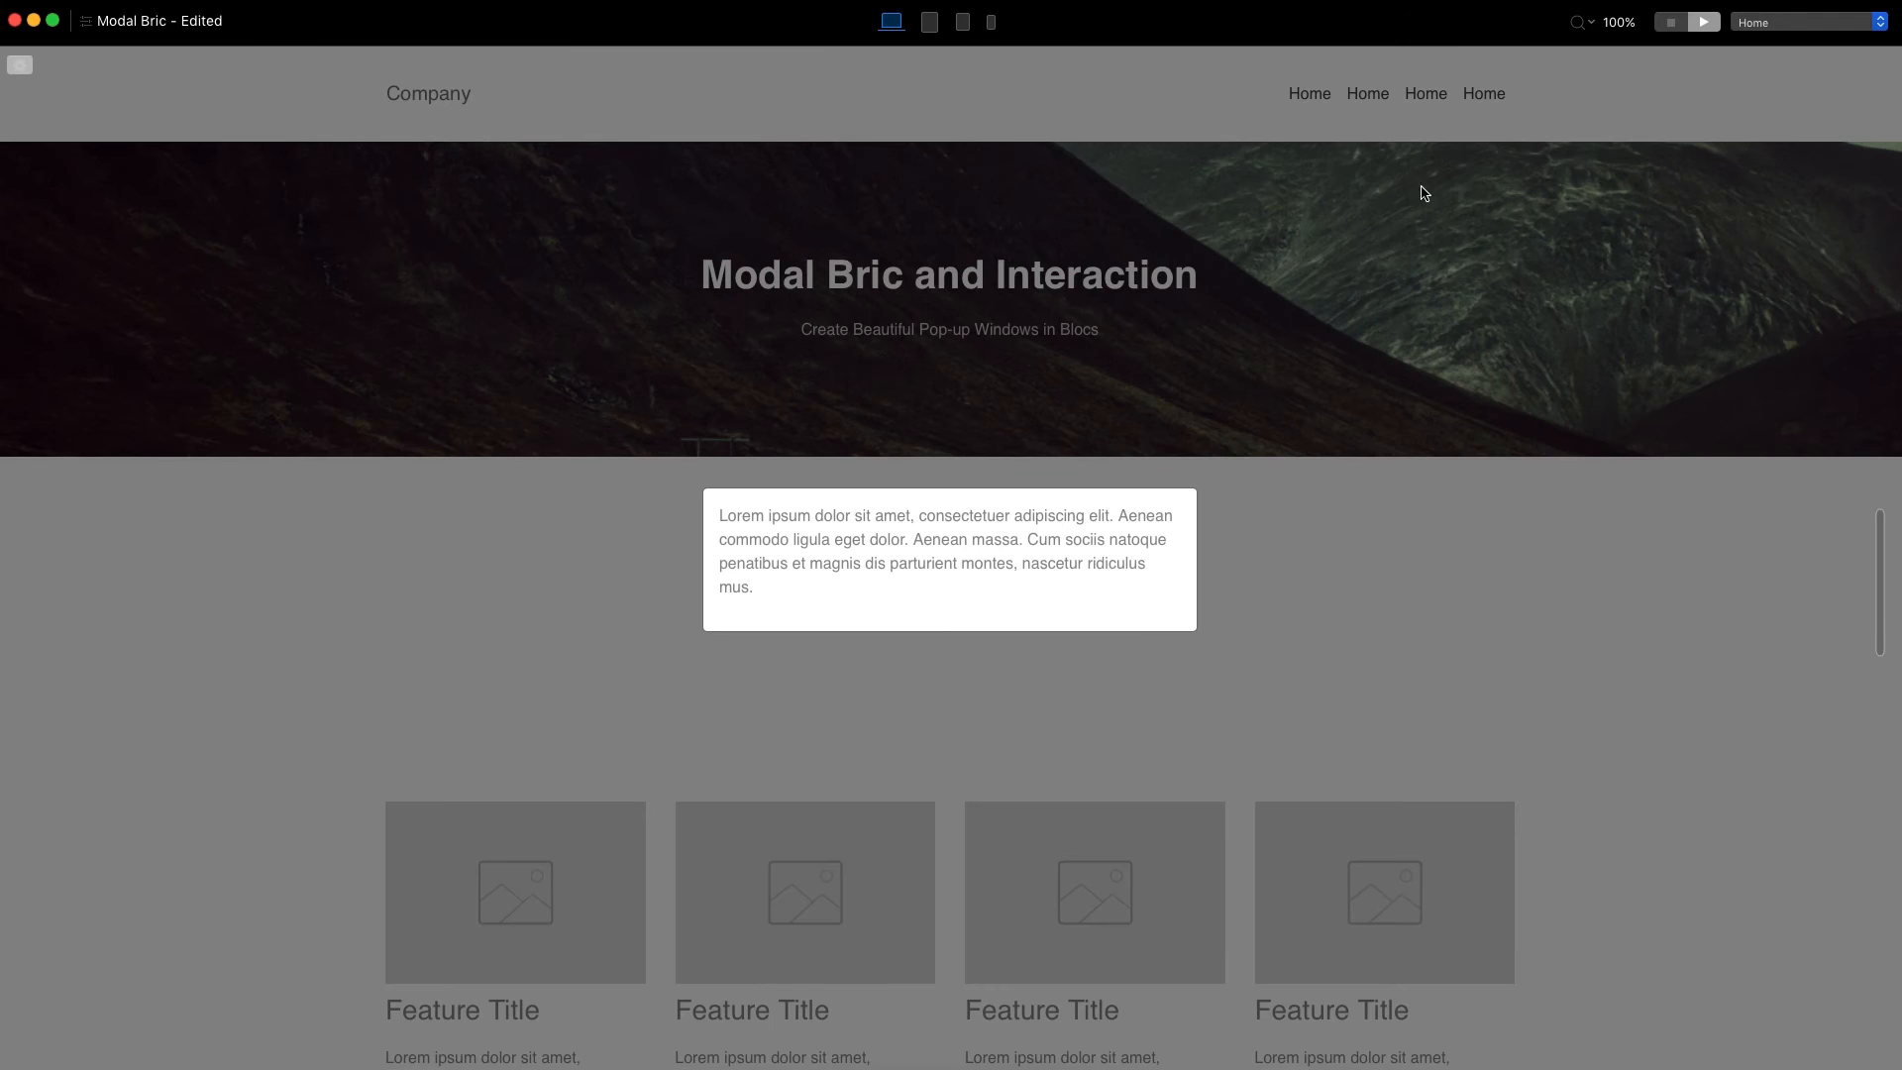
left_click(1672, 22)
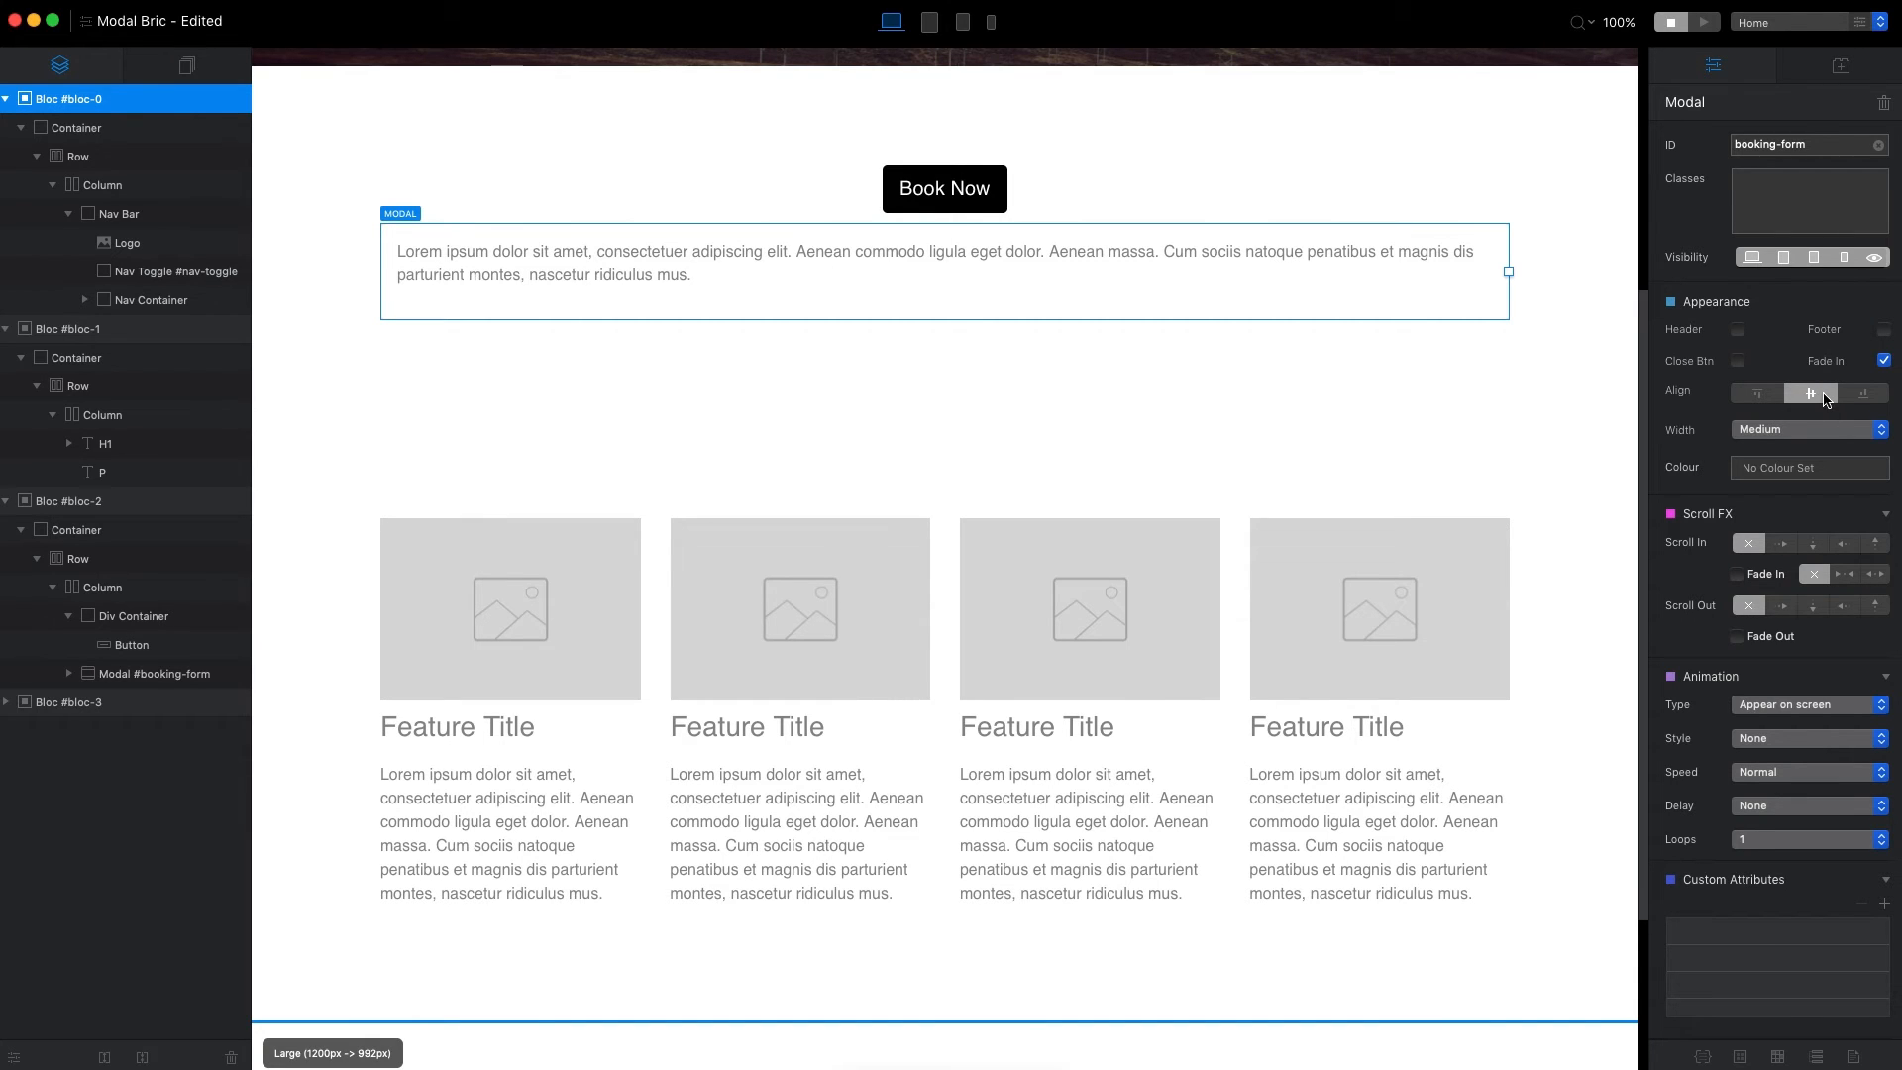
Align the booking-form modal to the top of the page and check the pop-up in preview.
left_click(1767, 396)
left_click(1704, 20)
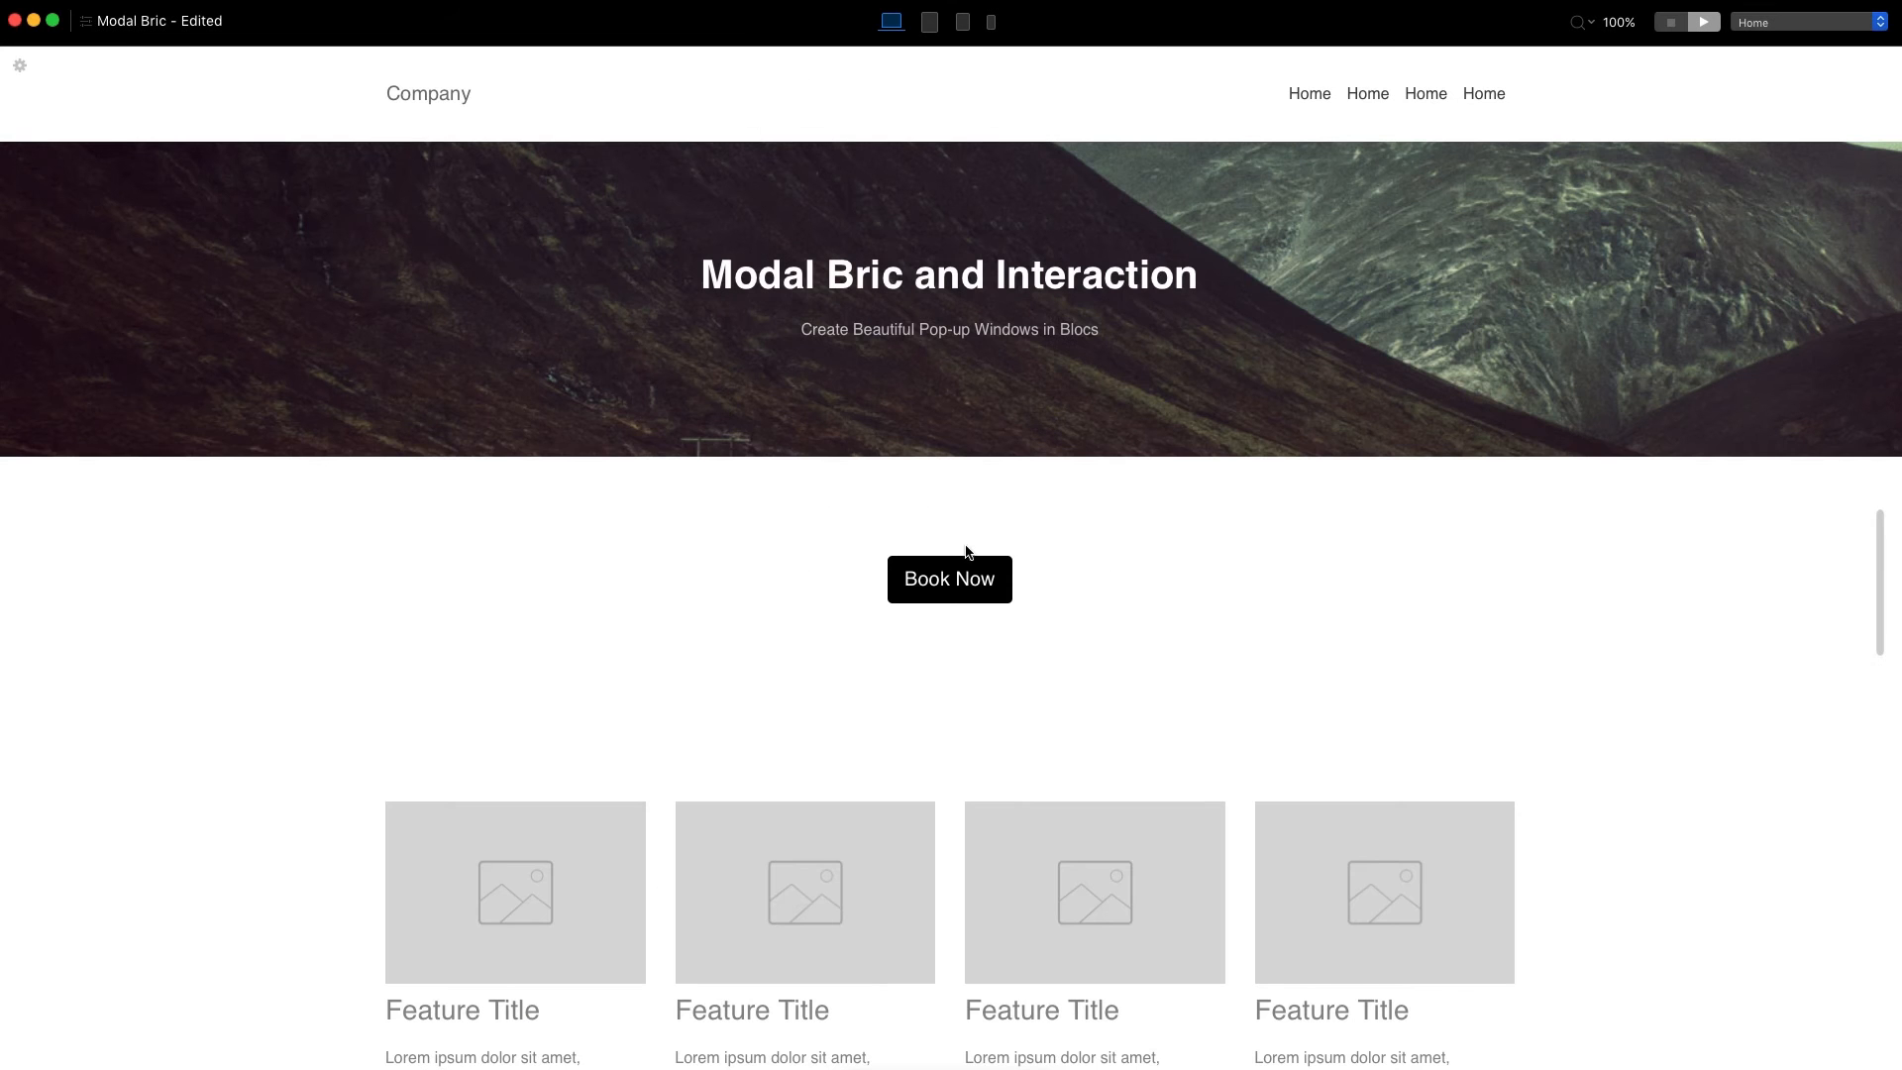
left_click(957, 572)
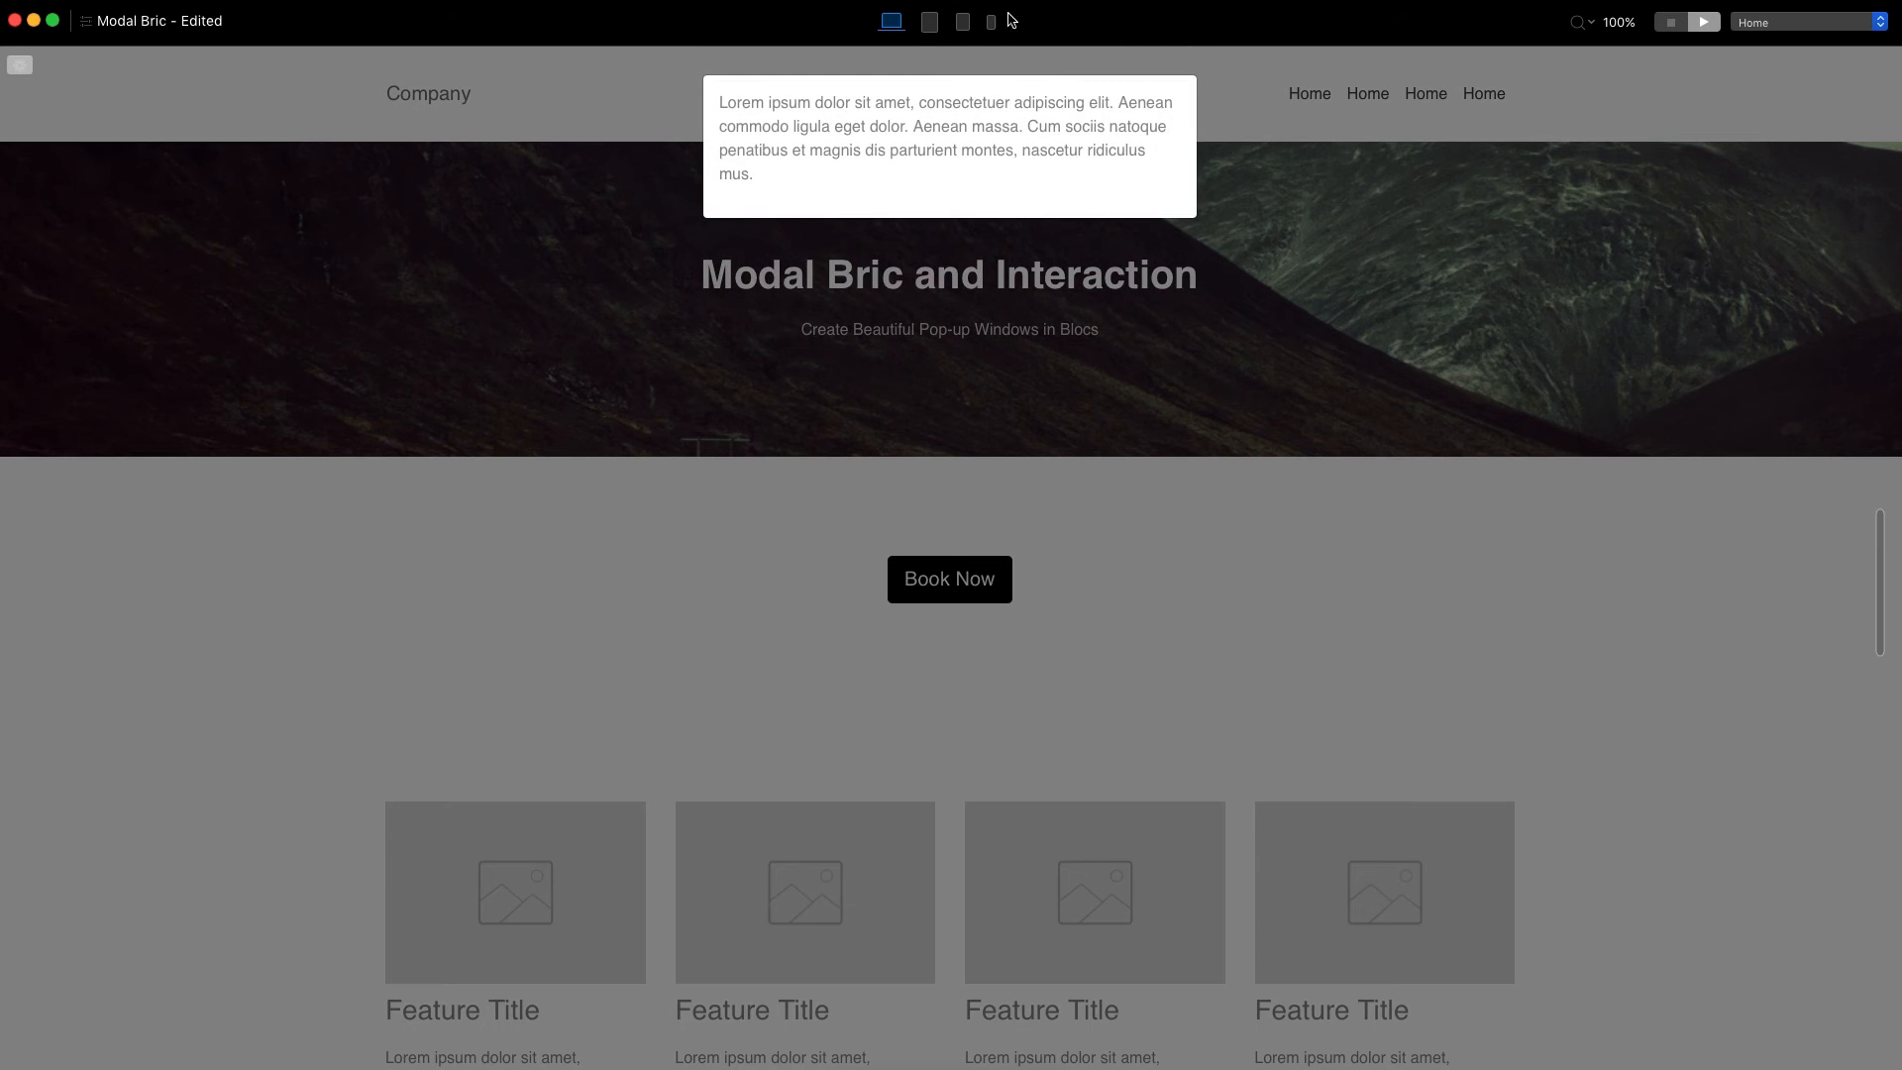
left_click(1671, 22)
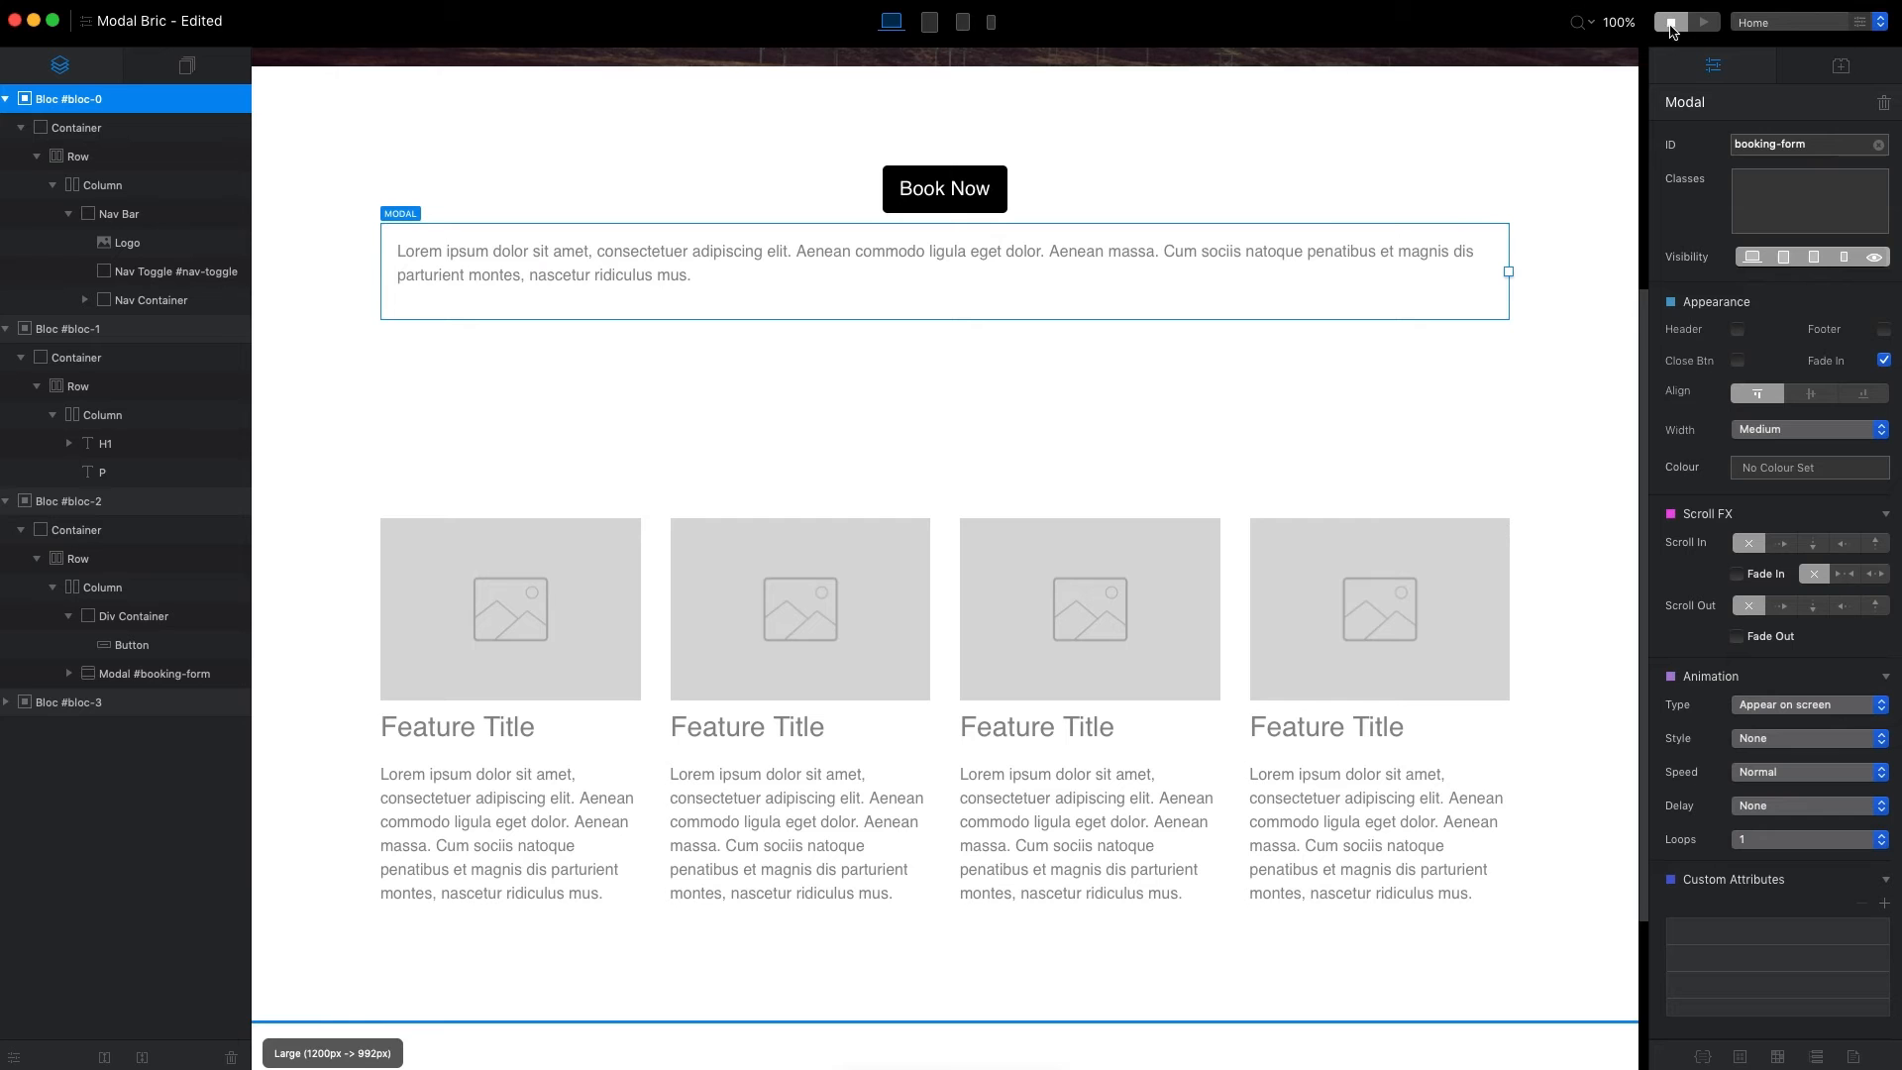
Align the booking-form modal to the bottom of the page and check the pop-up in preview.
left_click(1866, 395)
left_click(1704, 21)
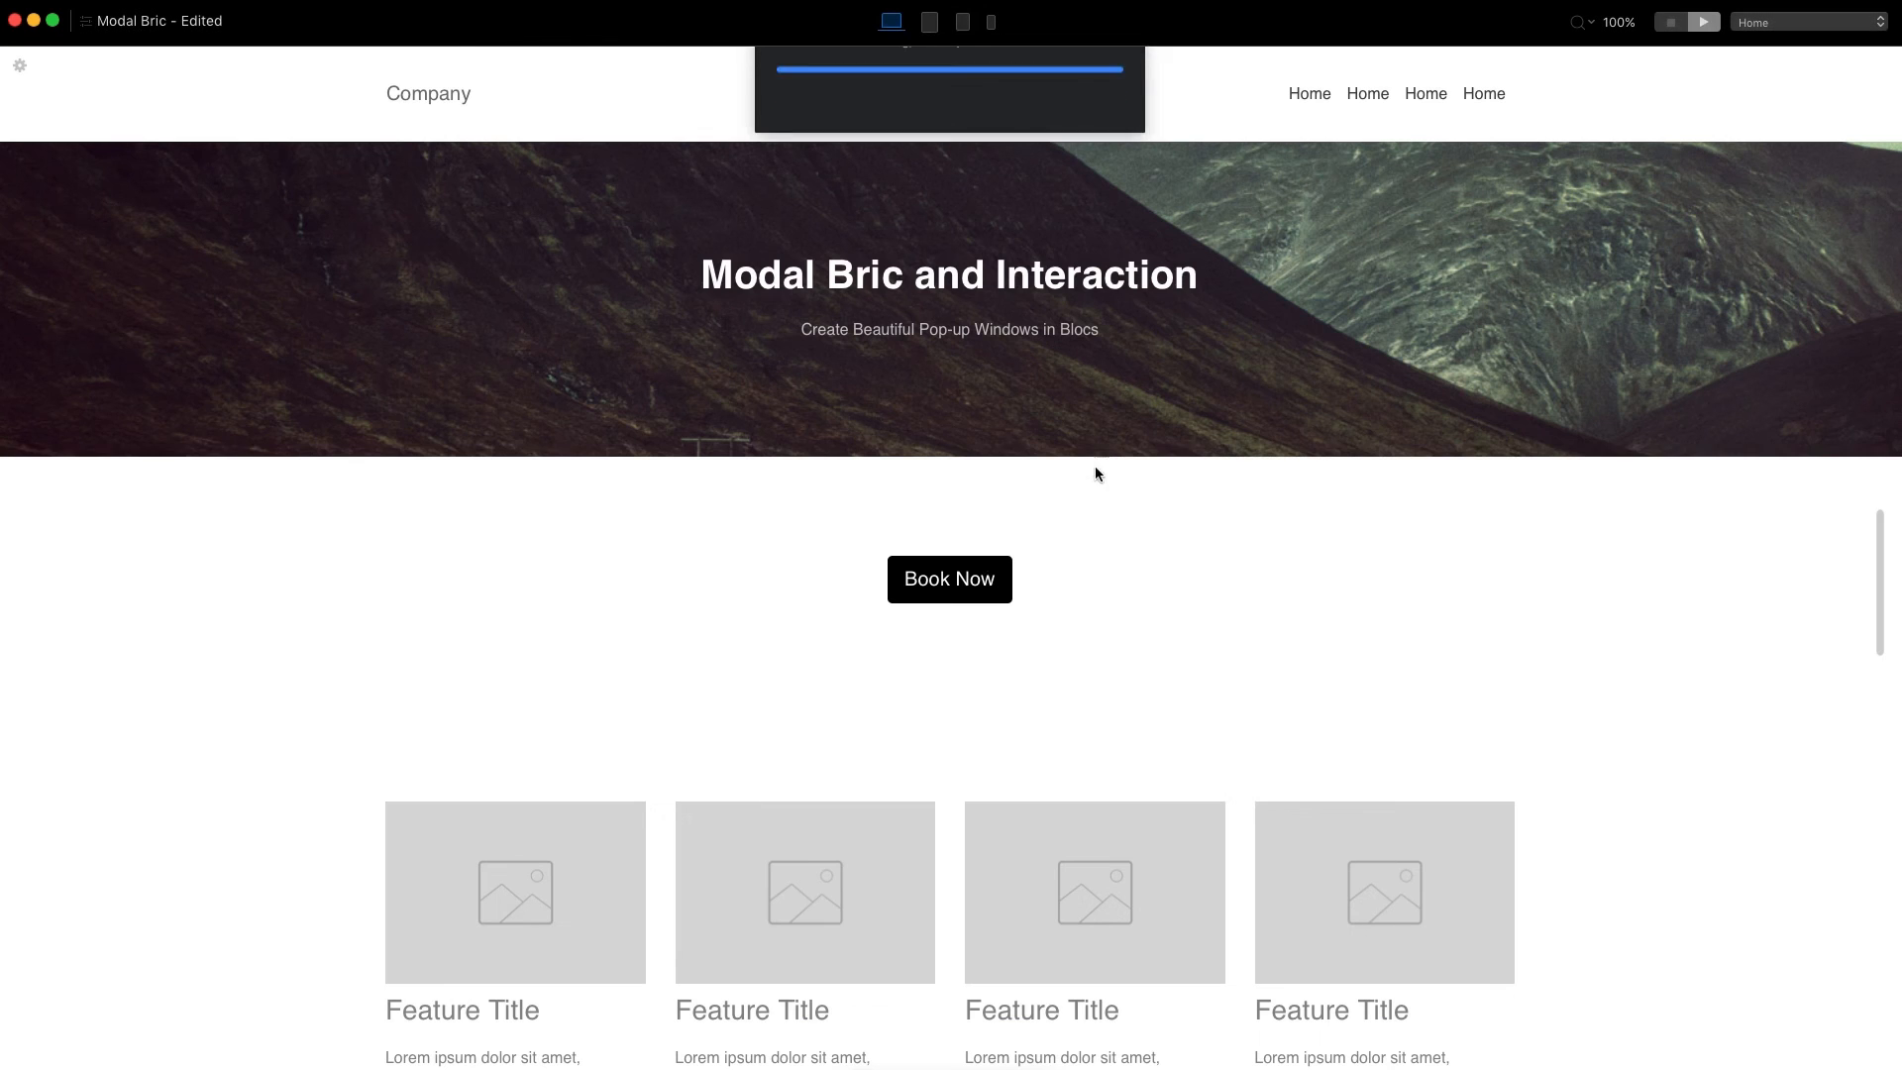
left_click(960, 569)
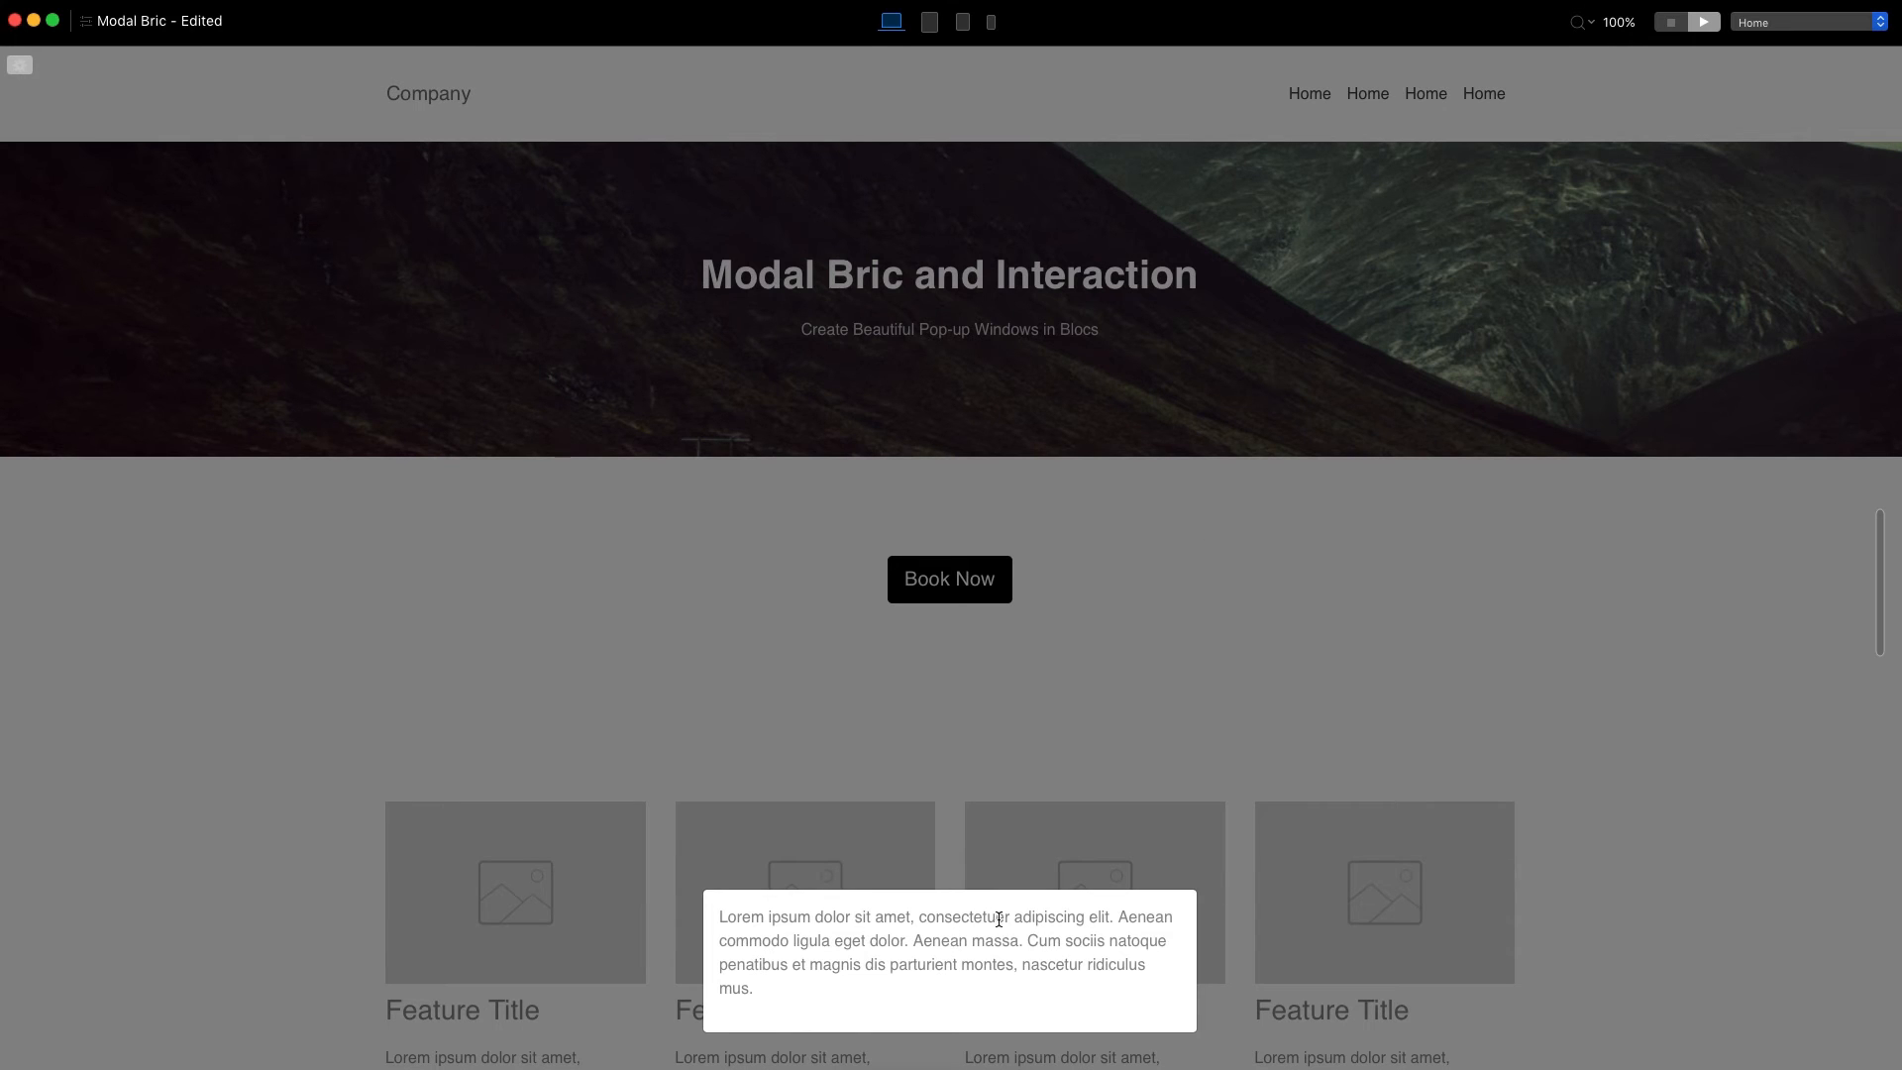
left_click(1668, 27)
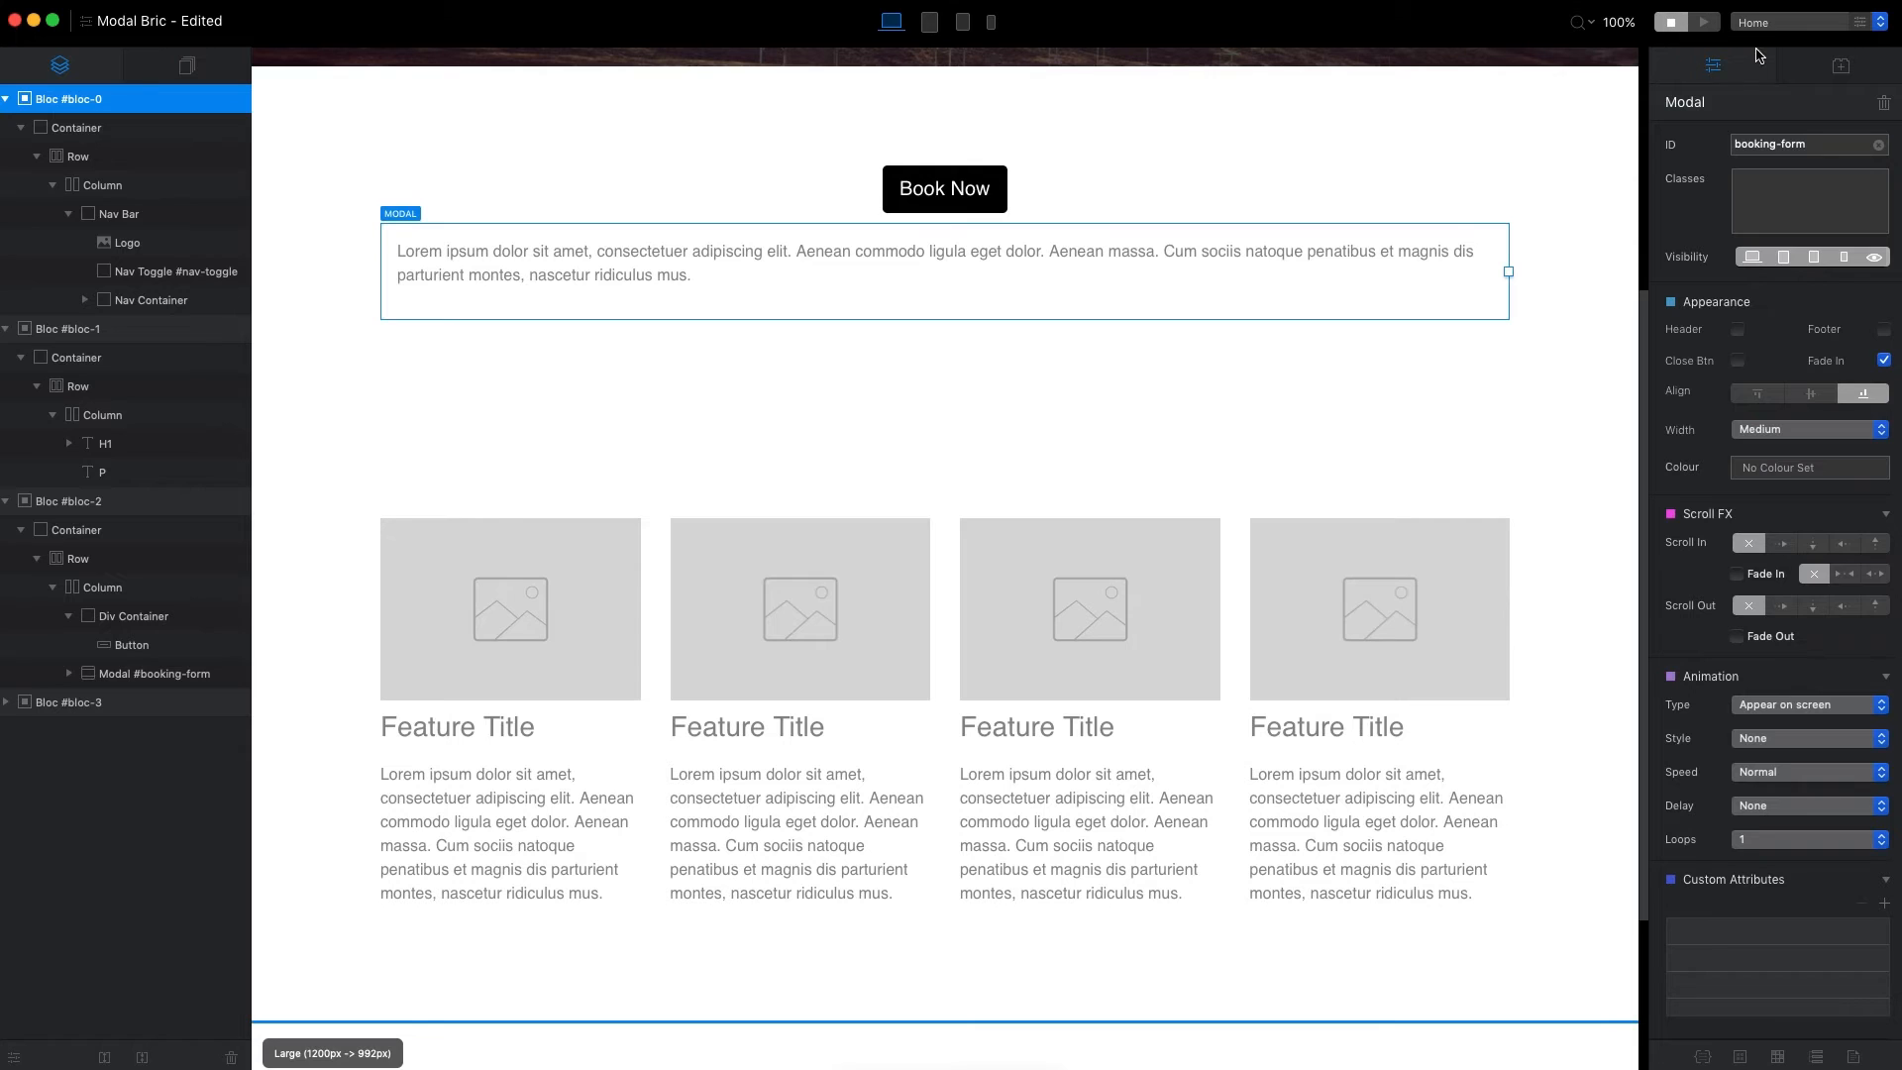
Set the modal's width to Small and check the pop-up in preview.
left_click(1808, 430)
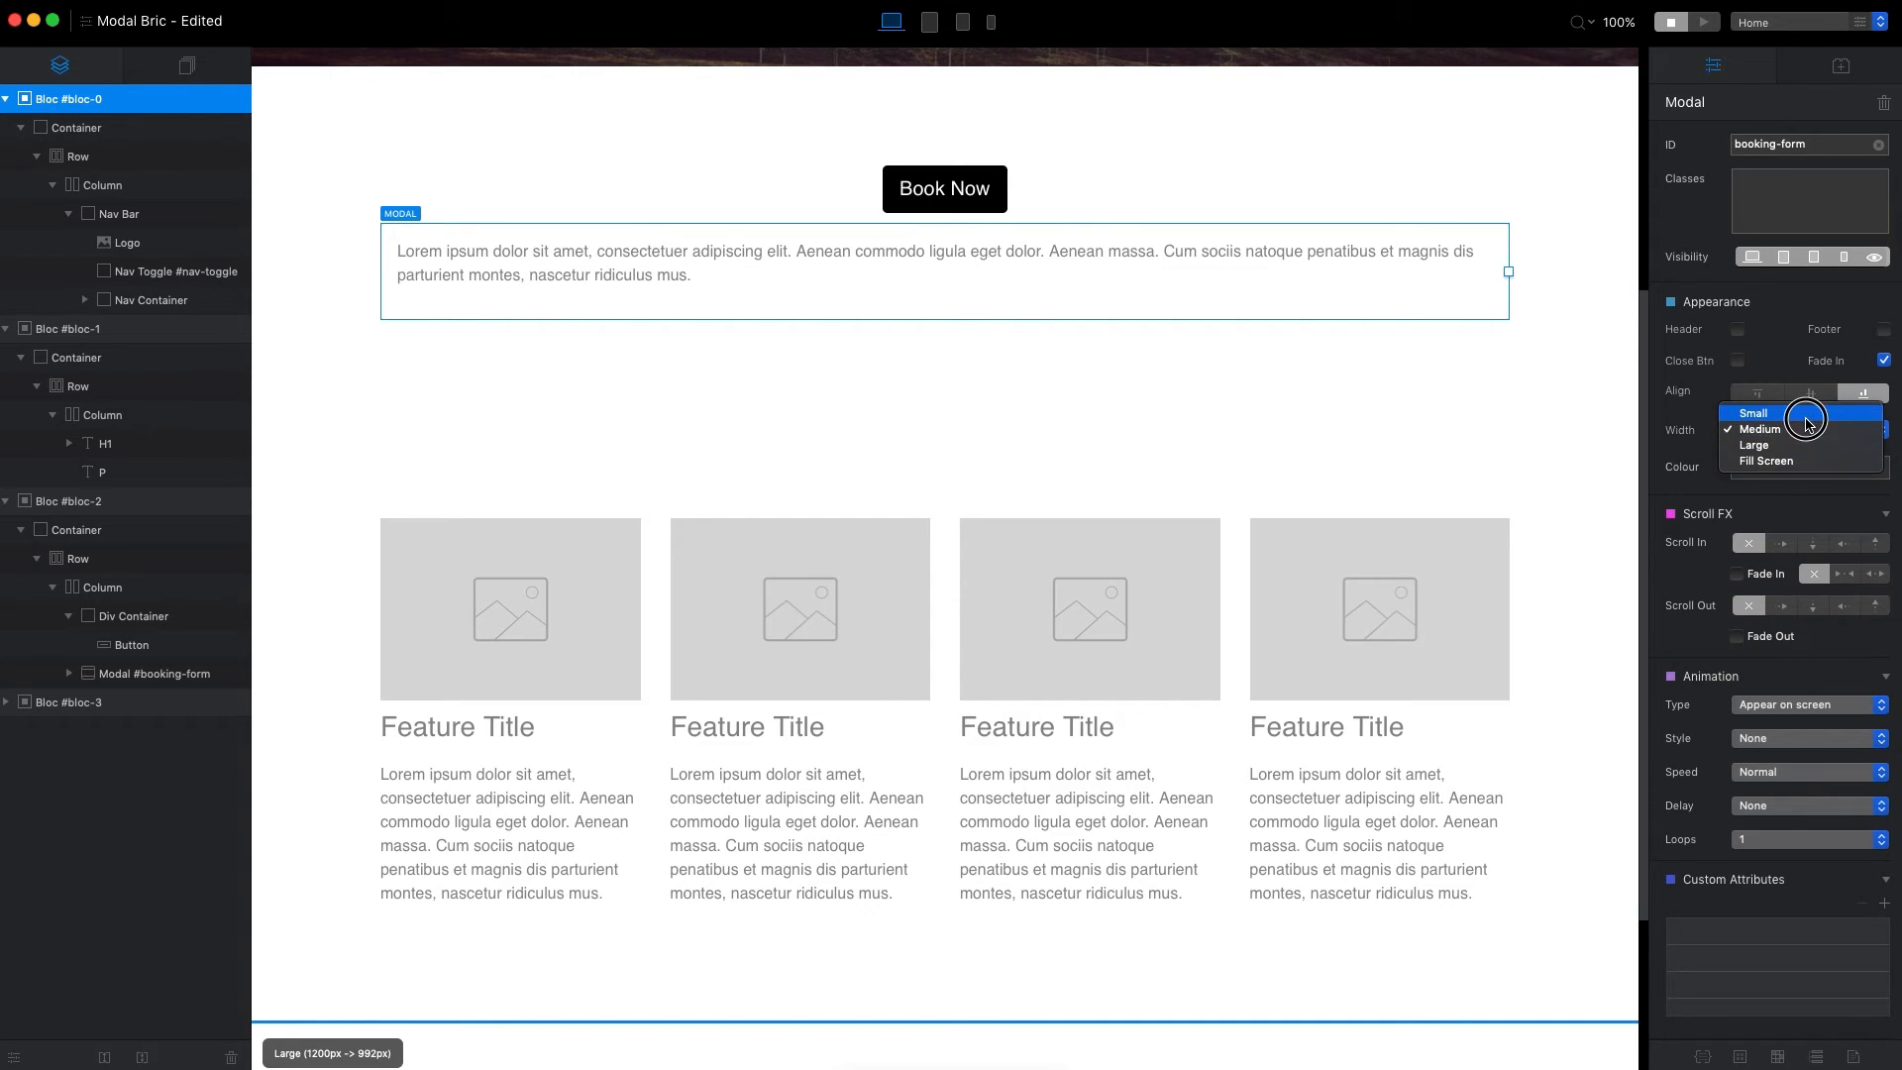
left_click(1812, 416)
left_click(1704, 23)
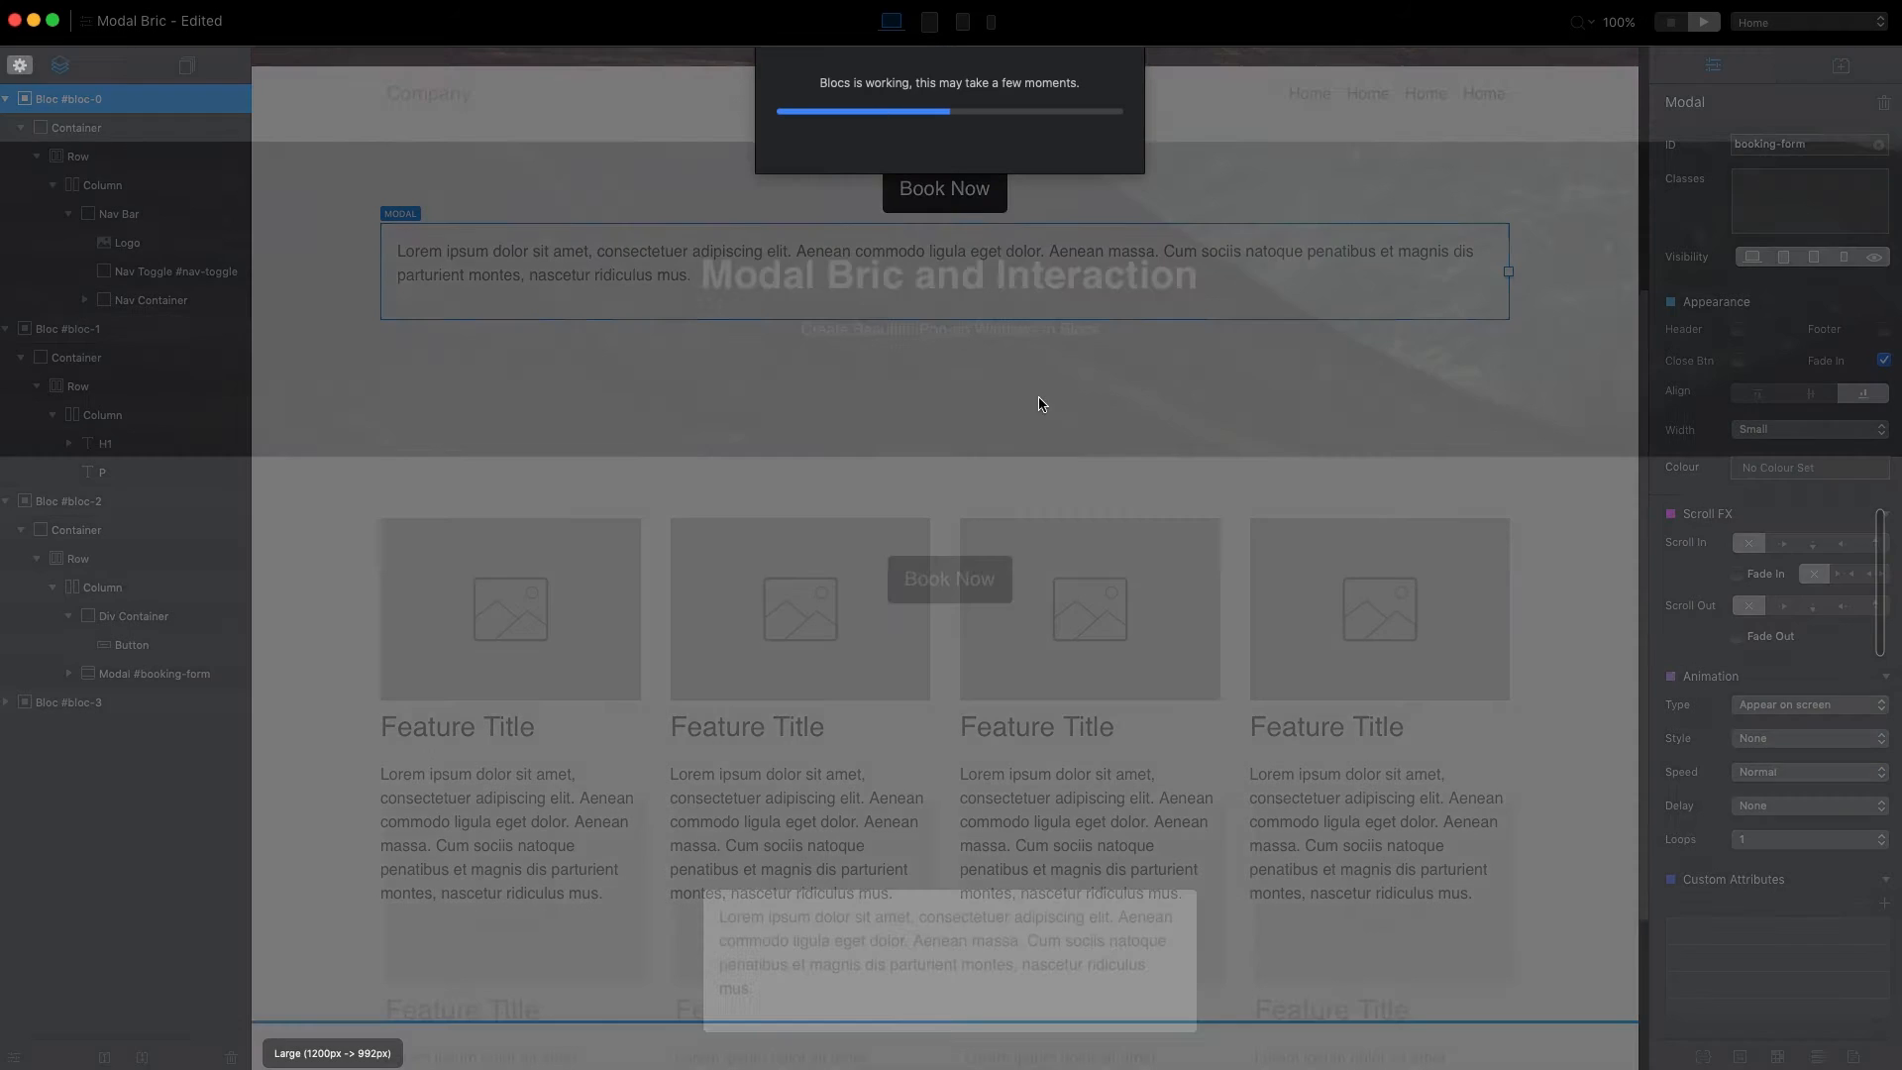
left_click(972, 582)
left_click(1670, 22)
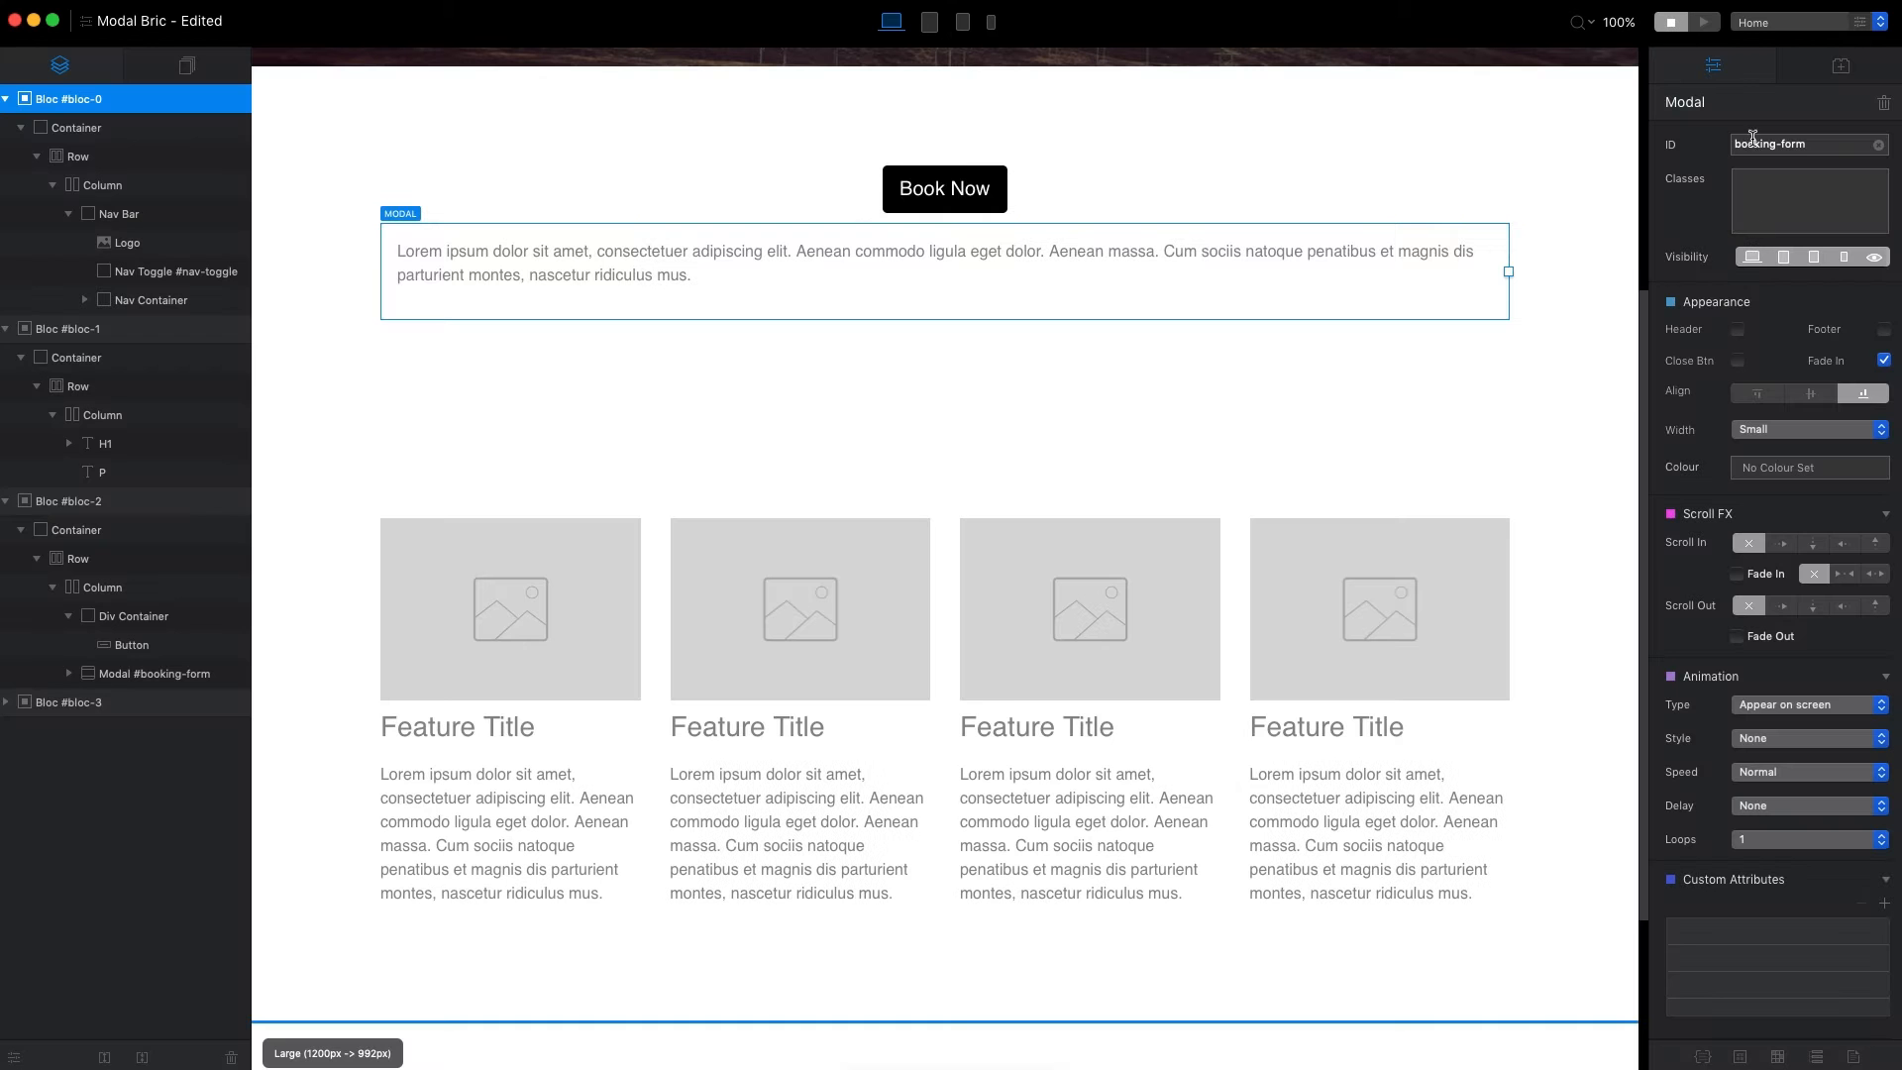
Set the modal's width to Large with centre alignment, and check the pop-up in preview.
left_click(1793, 432)
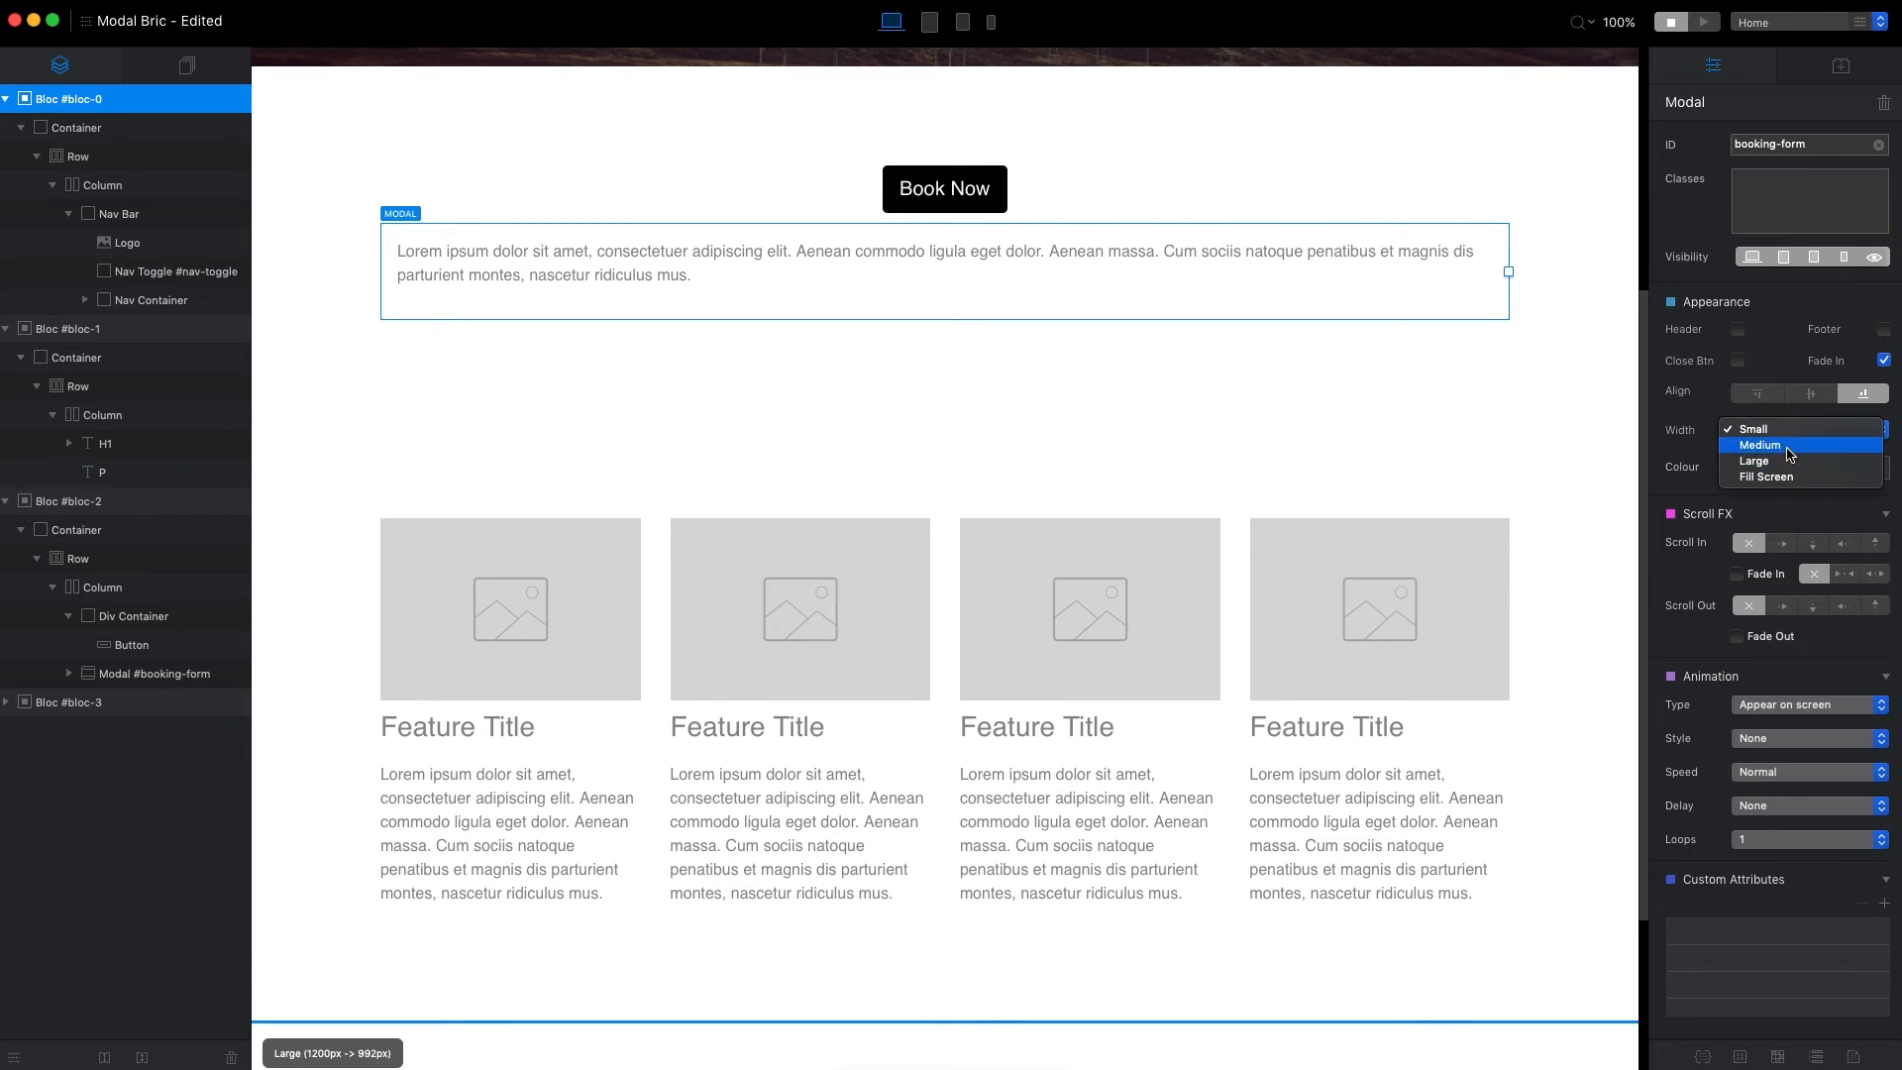
left_click(1784, 463)
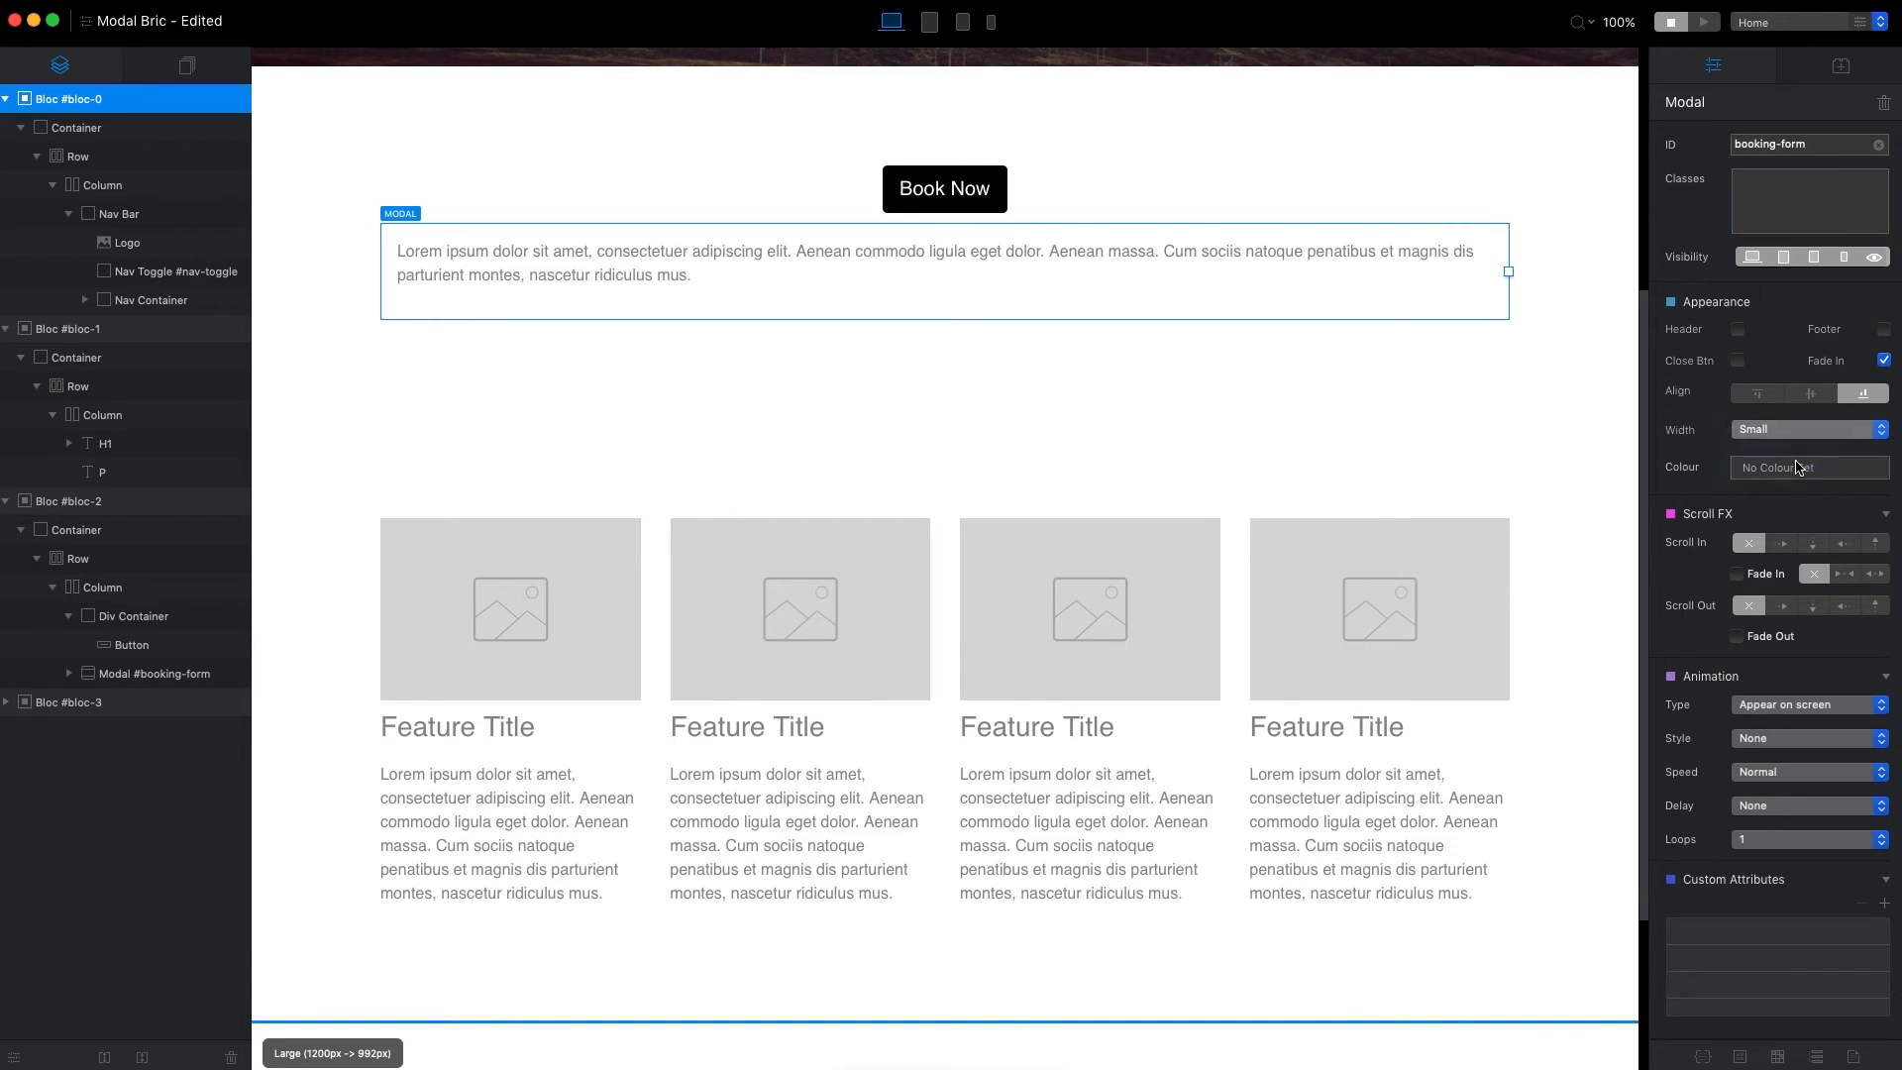
left_click(1808, 395)
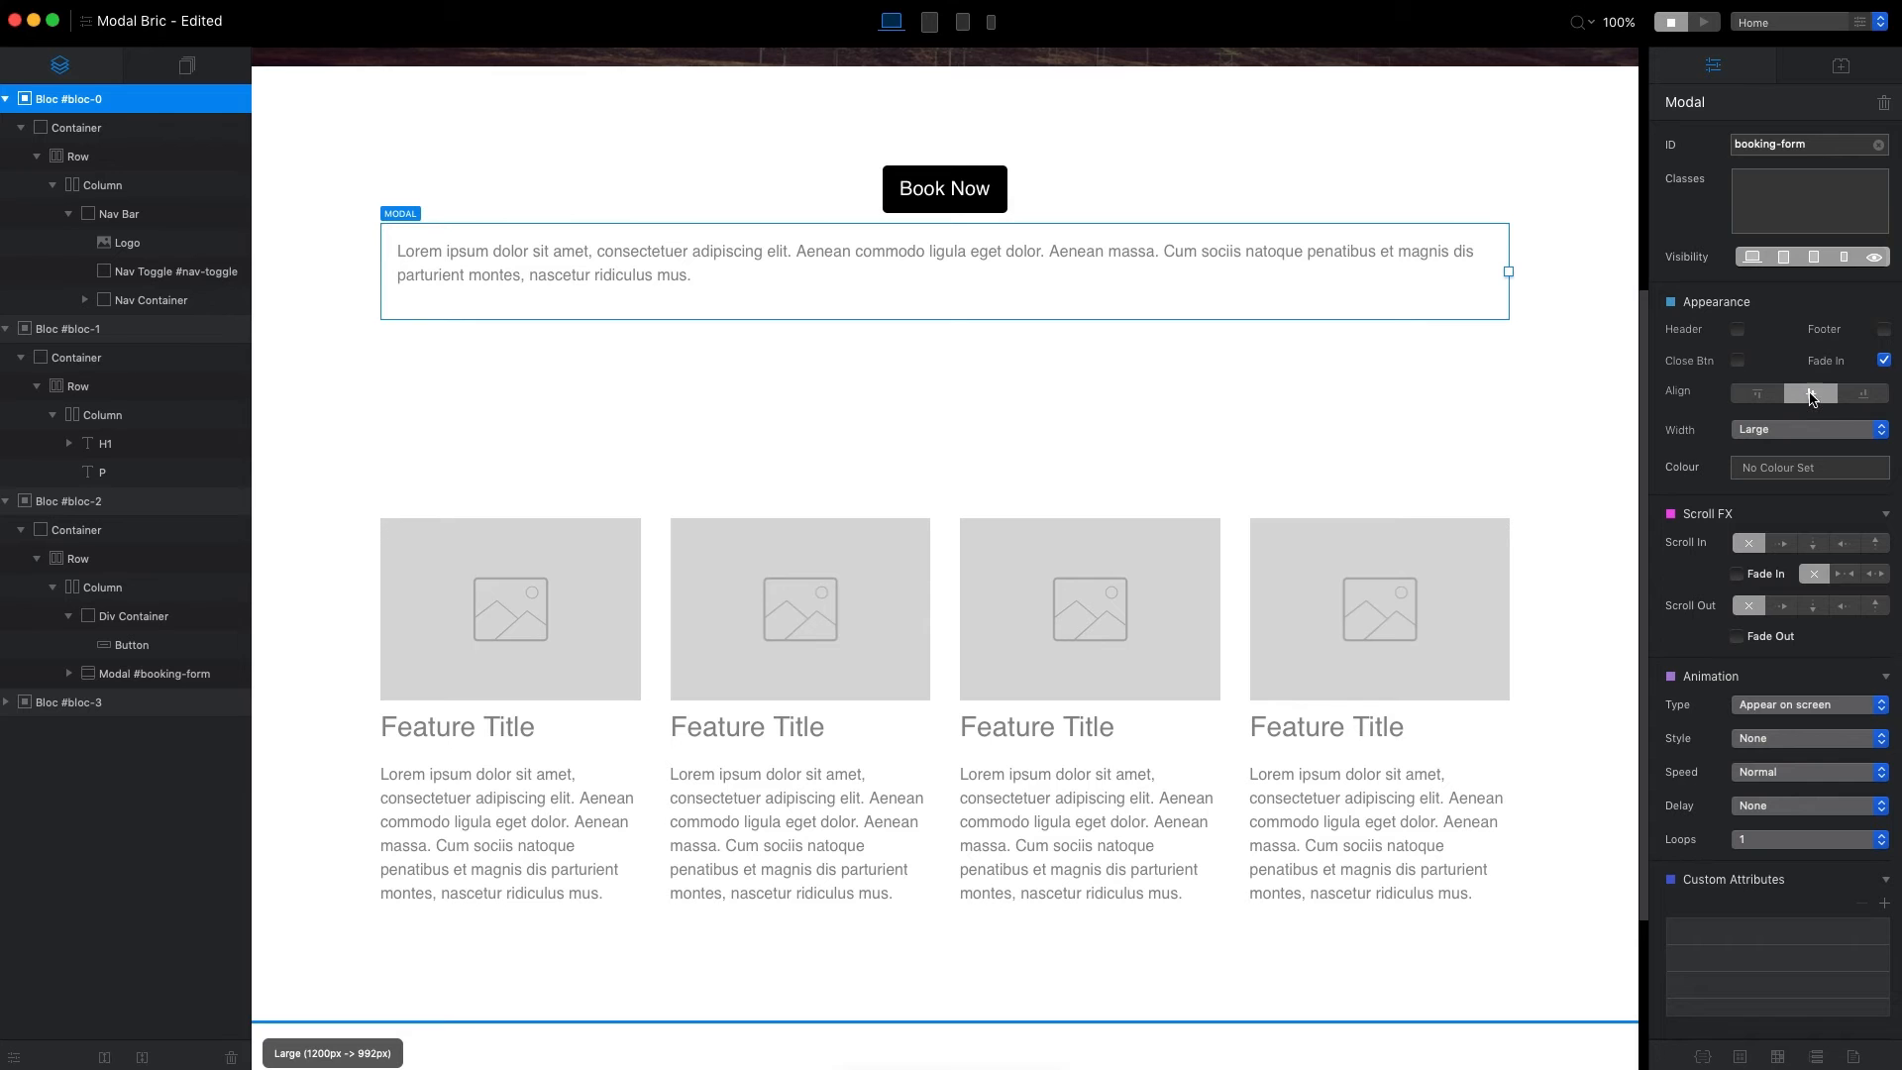
left_click(1719, 15)
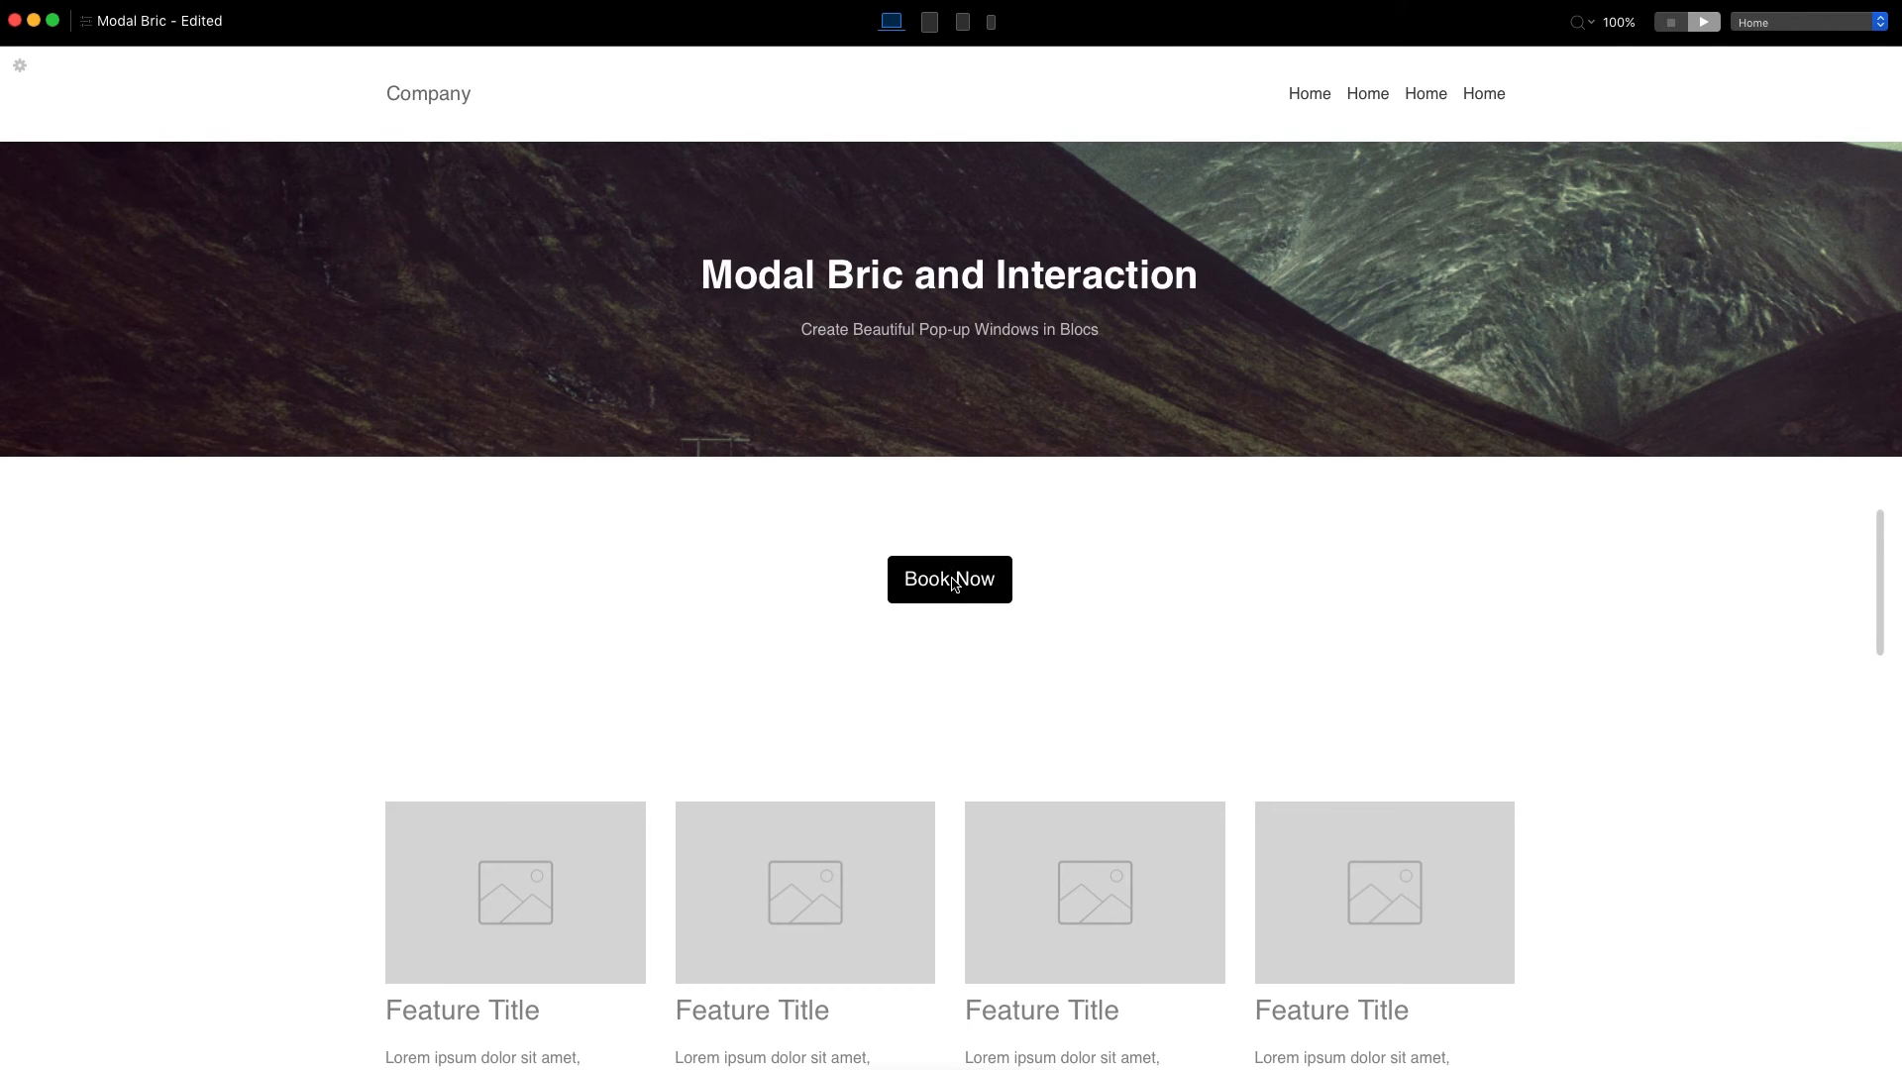
left_click(951, 582)
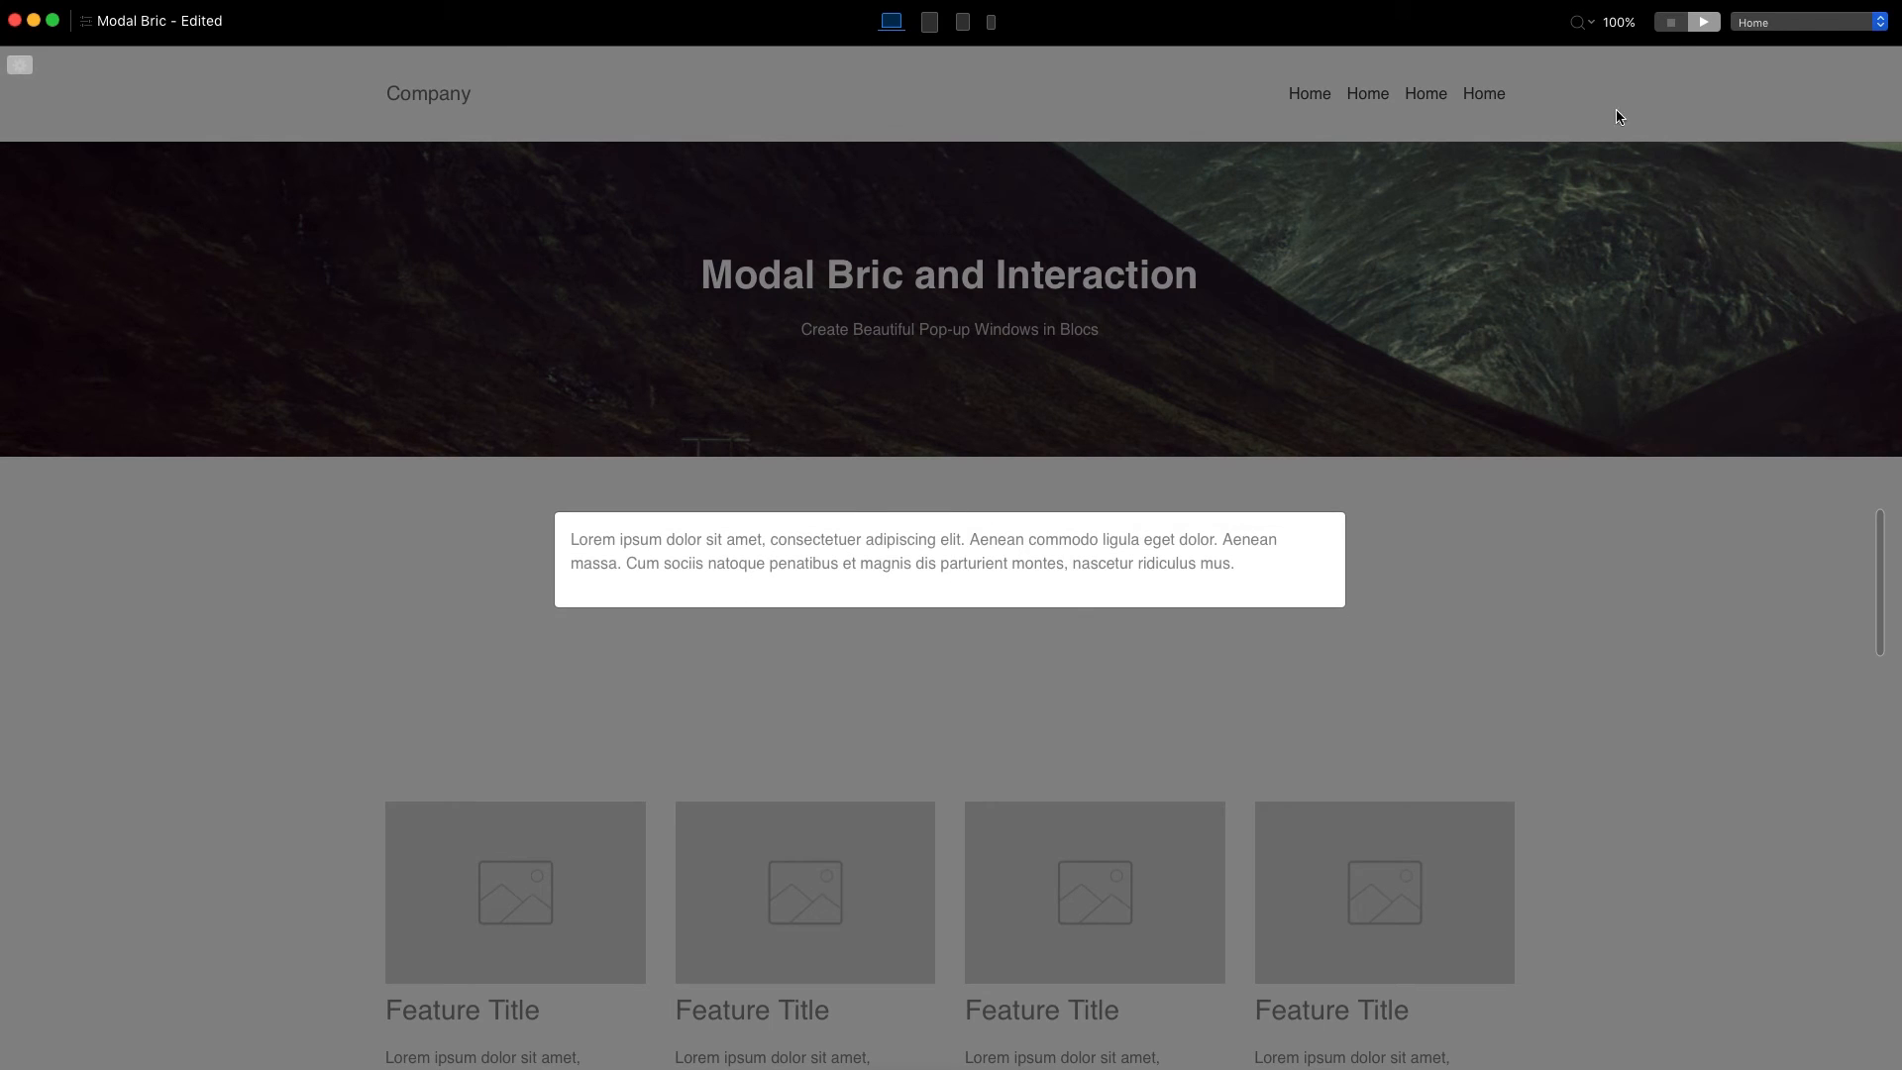
left_click(1670, 22)
Set the modal's width to Fill Screen and check the pop-up in preview.
left_click(1801, 432)
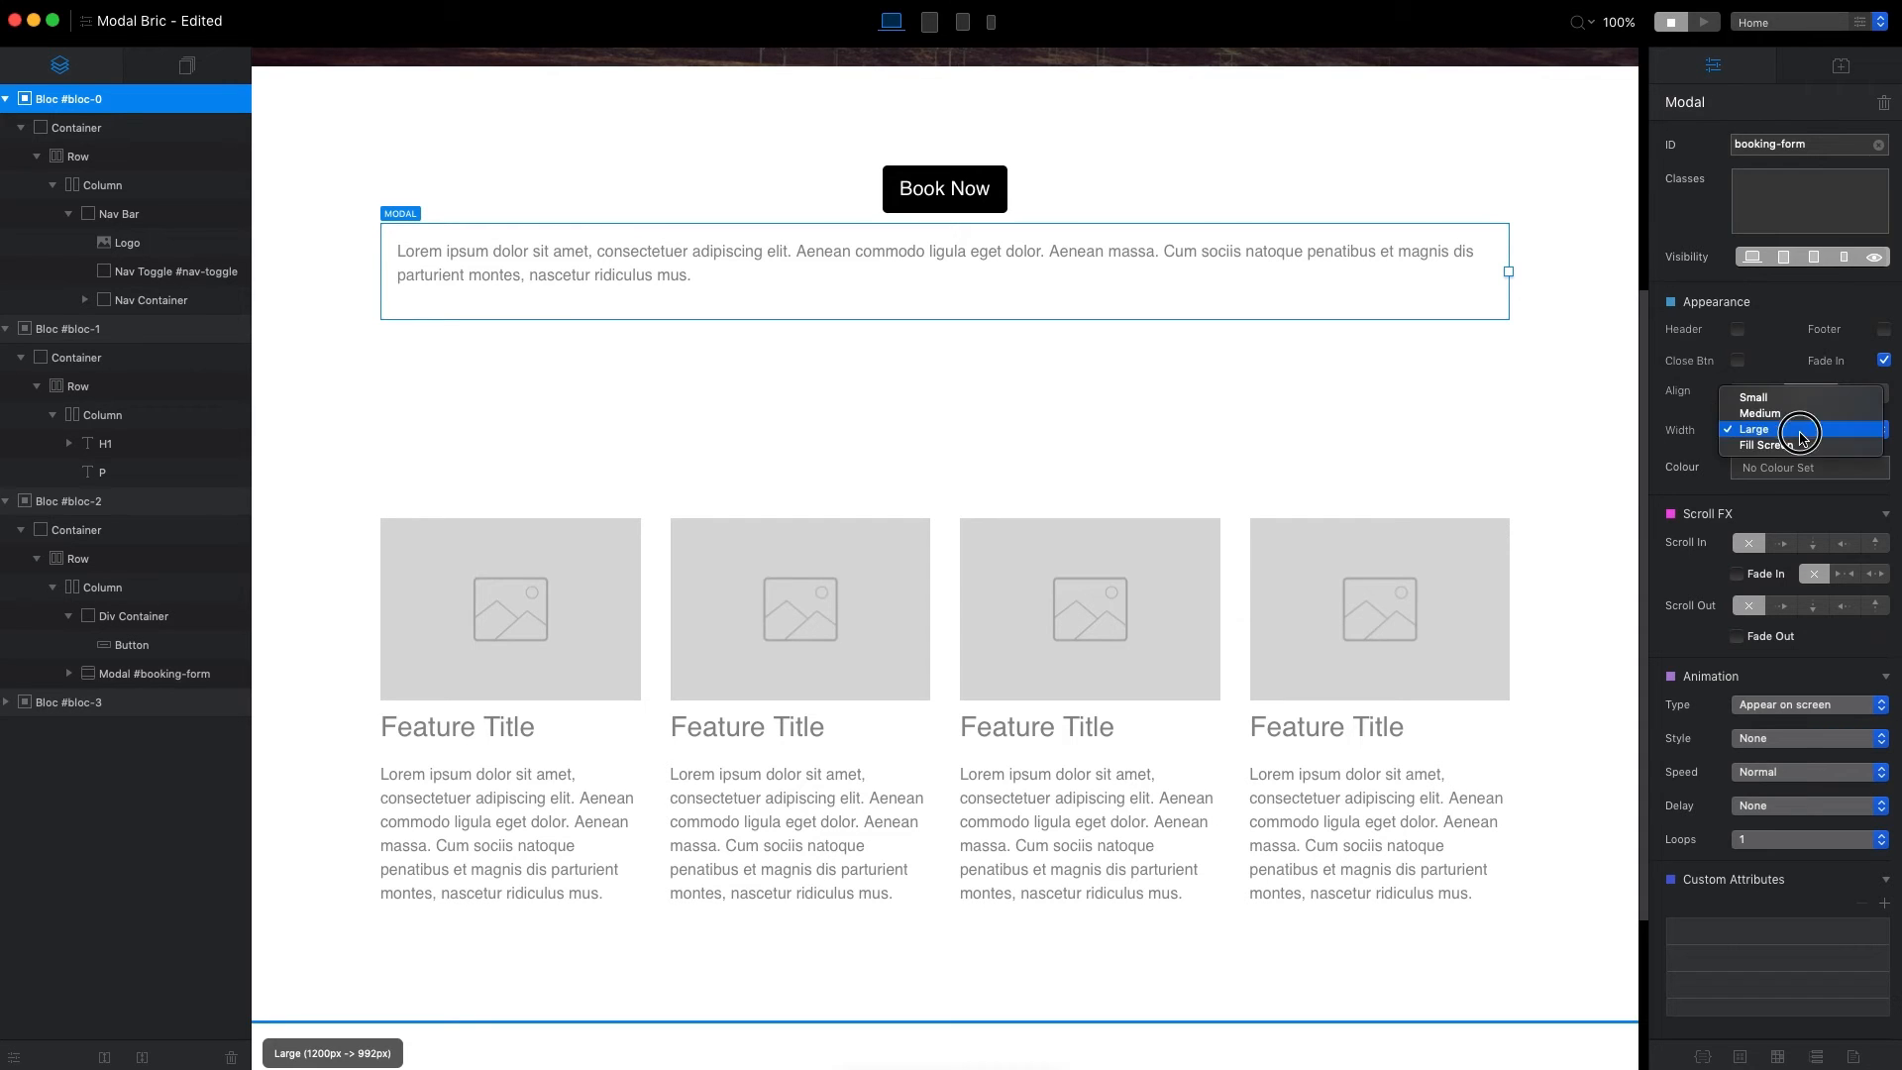
left_click(1830, 446)
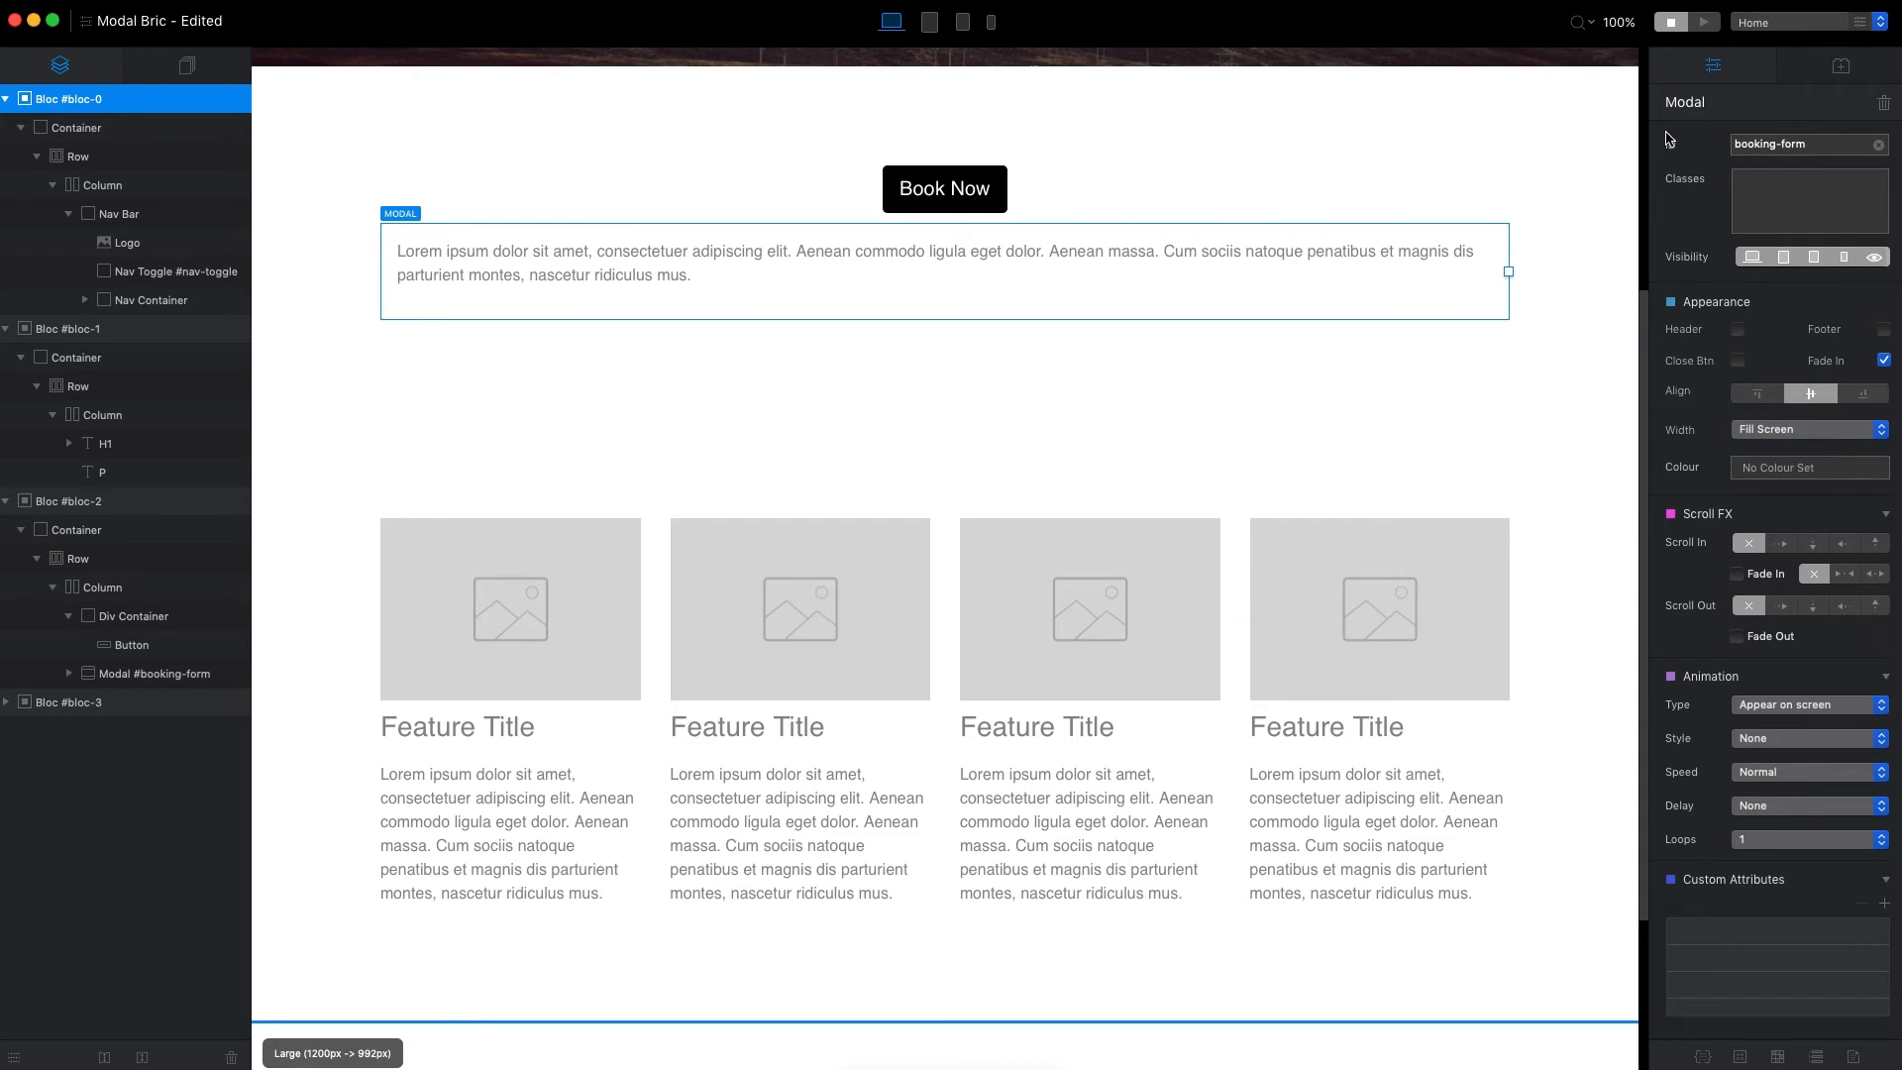
left_click(1703, 21)
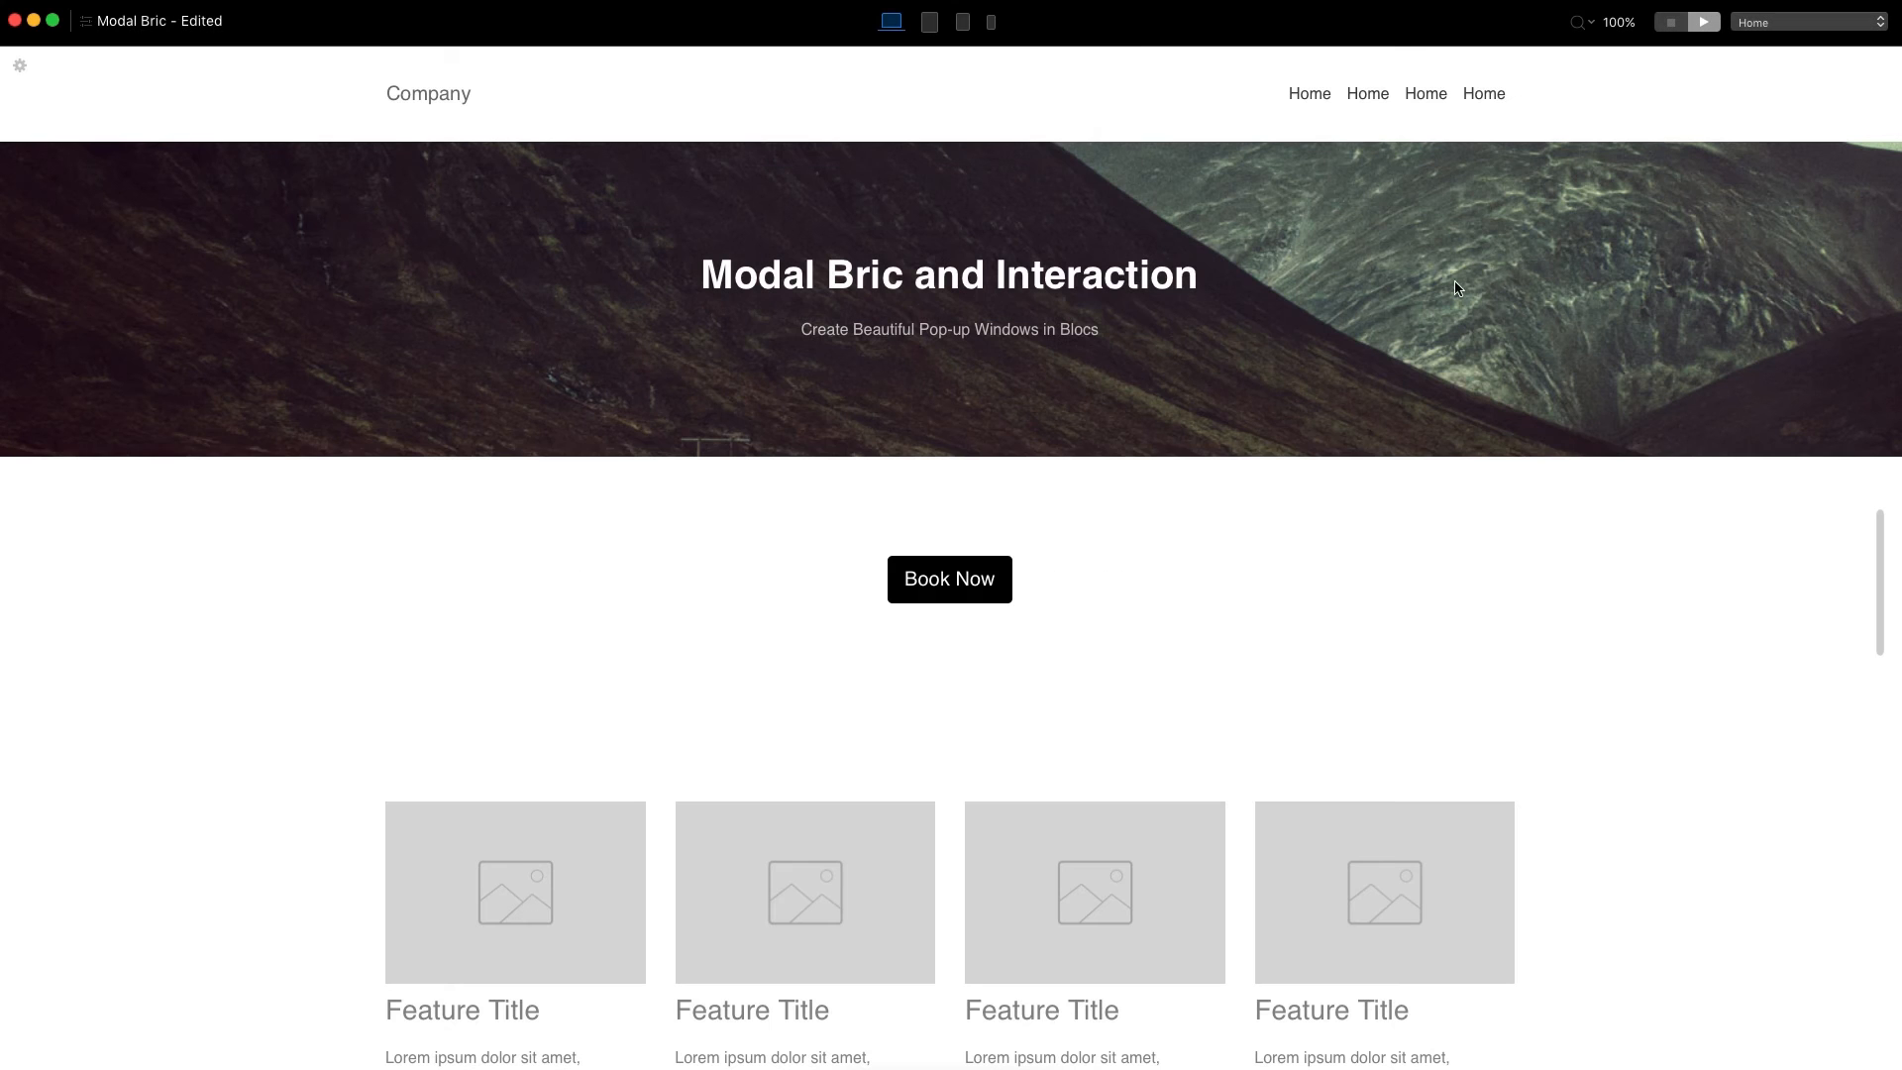
left_click(948, 585)
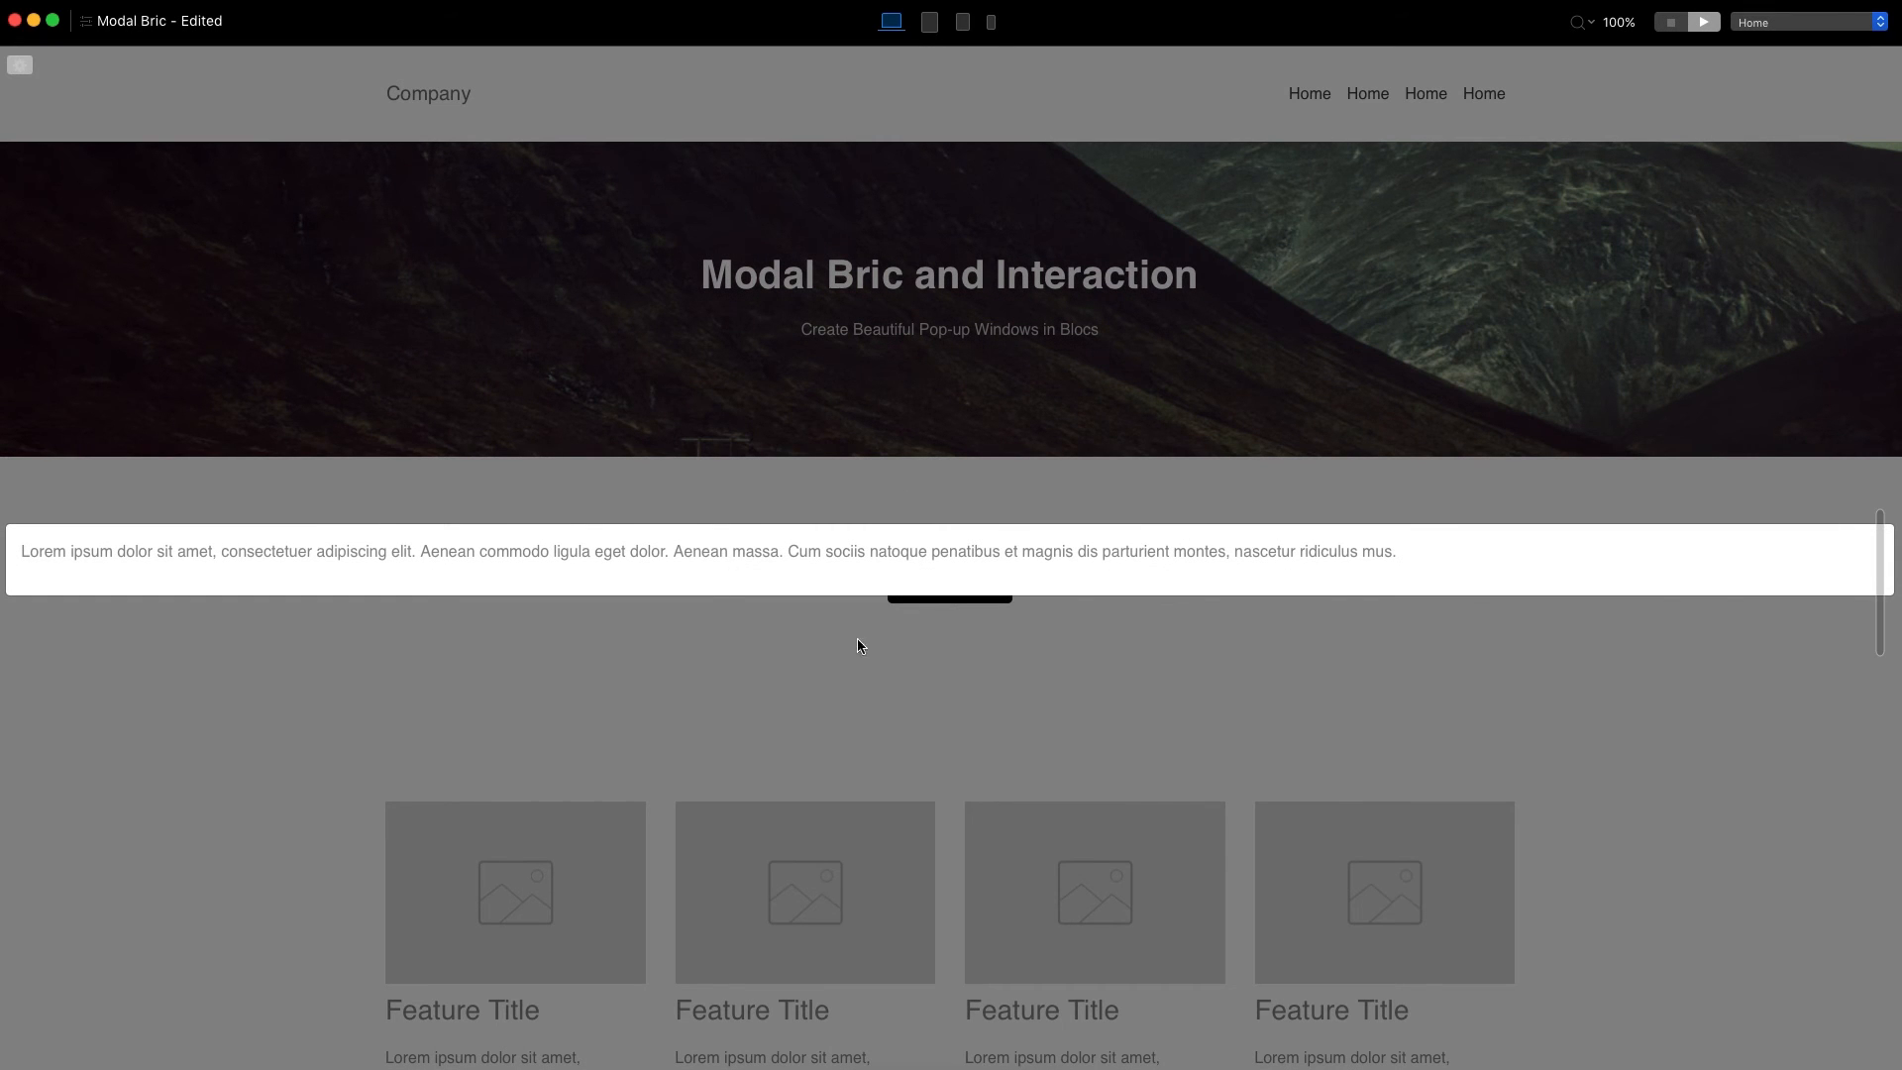
left_click(1670, 22)
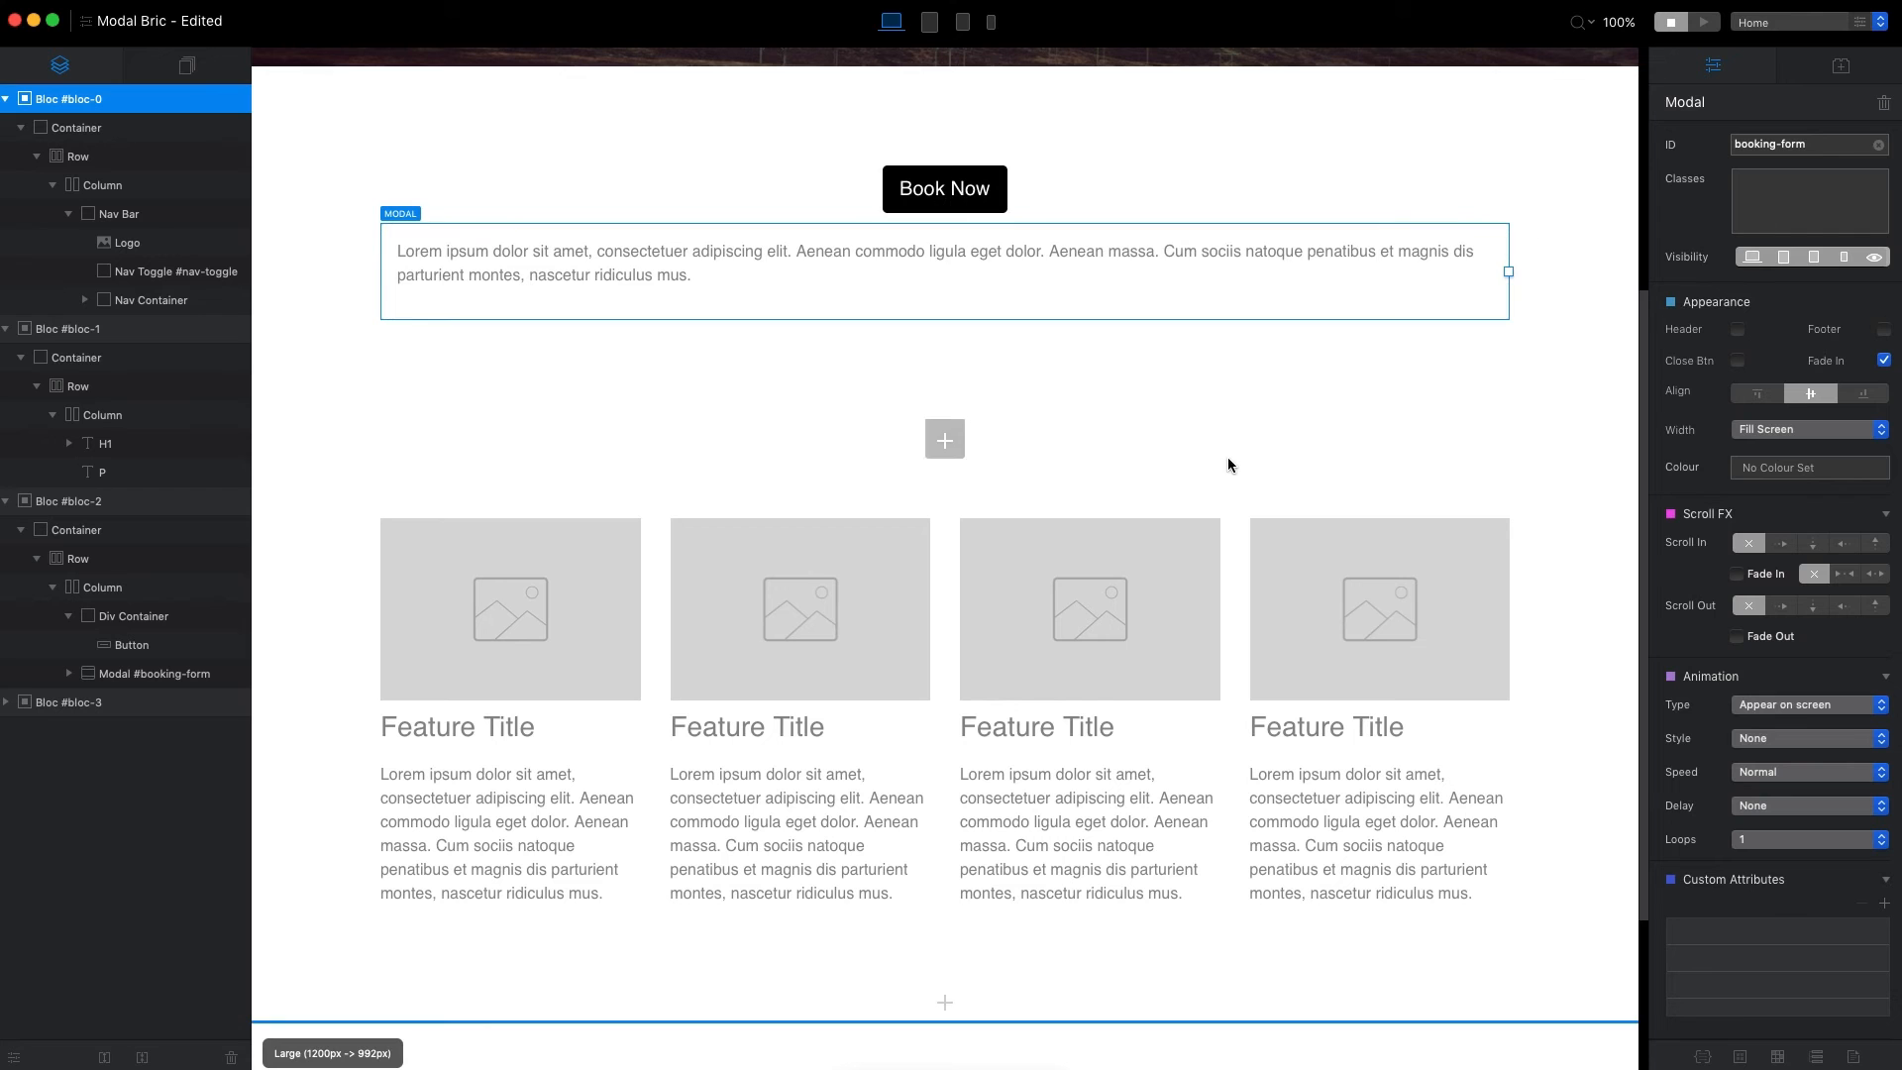
Reselect the booking-form modal and set its width to Large.
scroll(1428, 376, "up", 1)
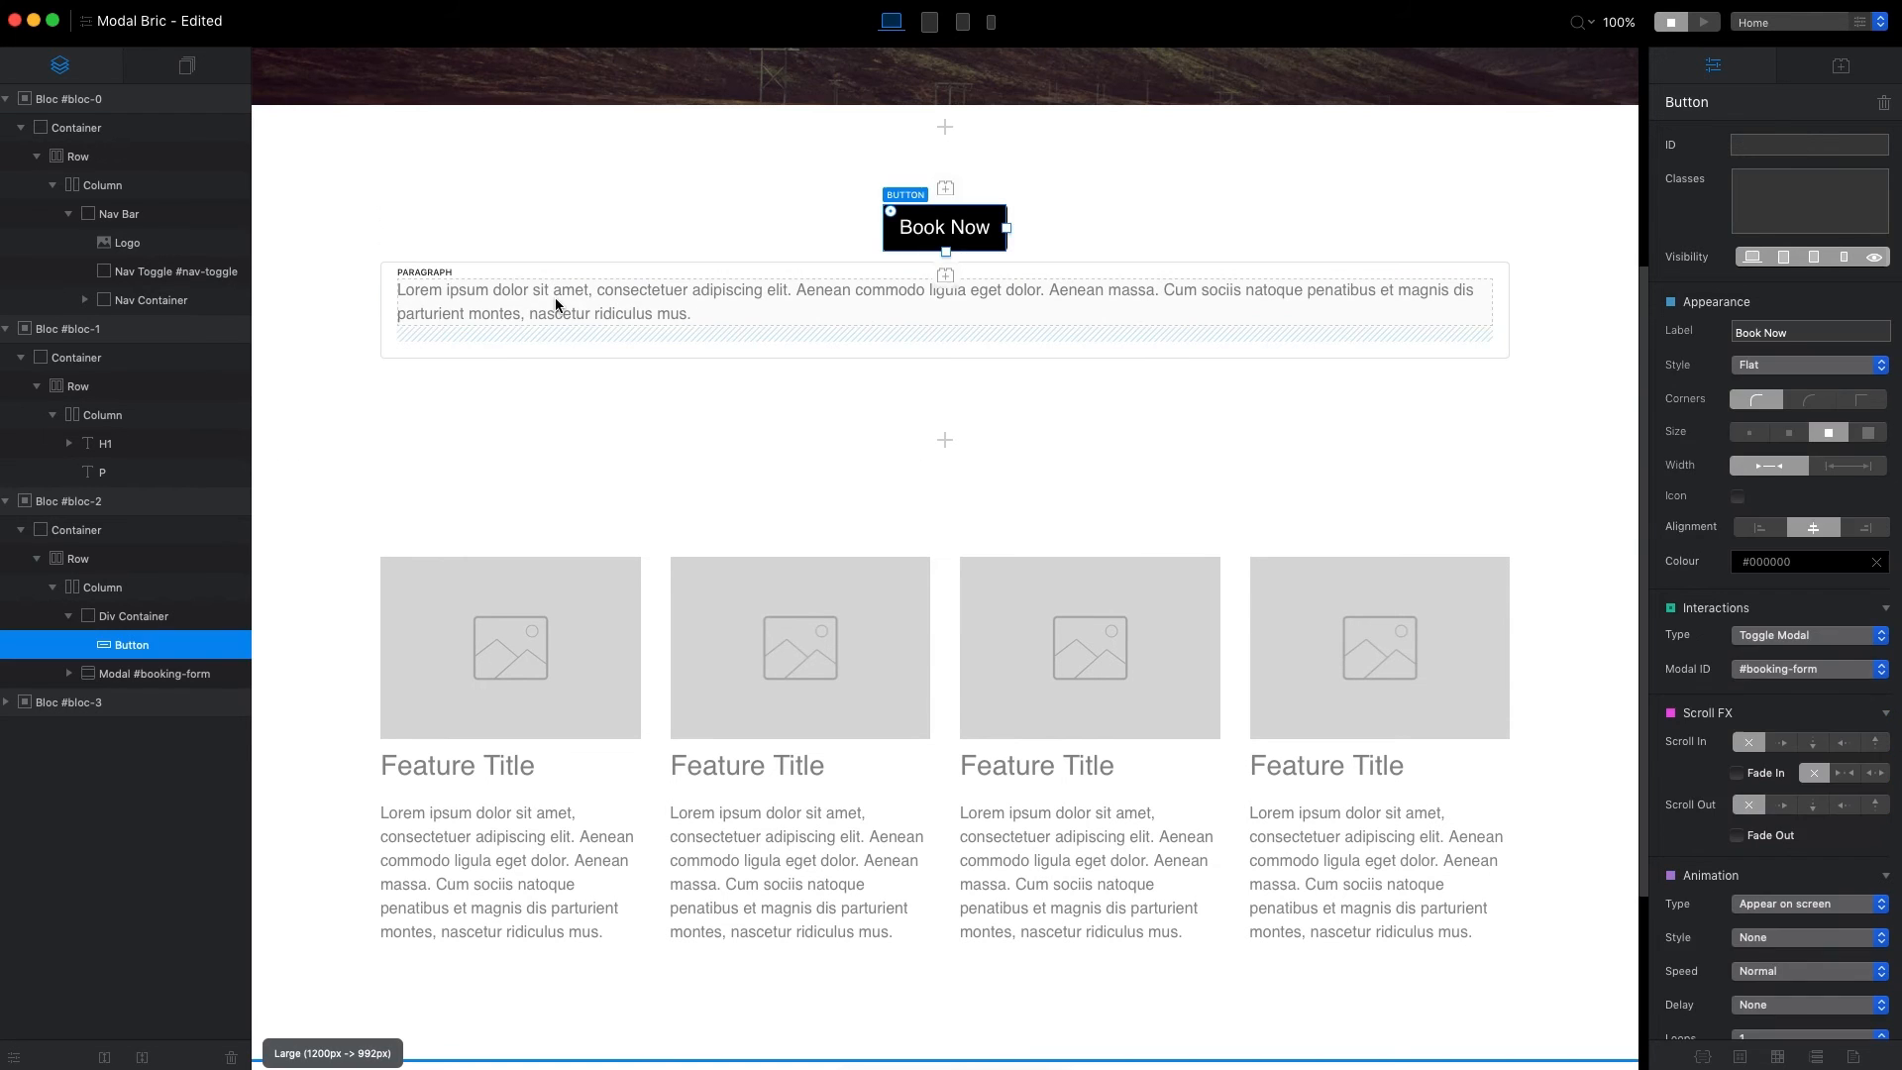
left_click(535, 313)
left_click(158, 674)
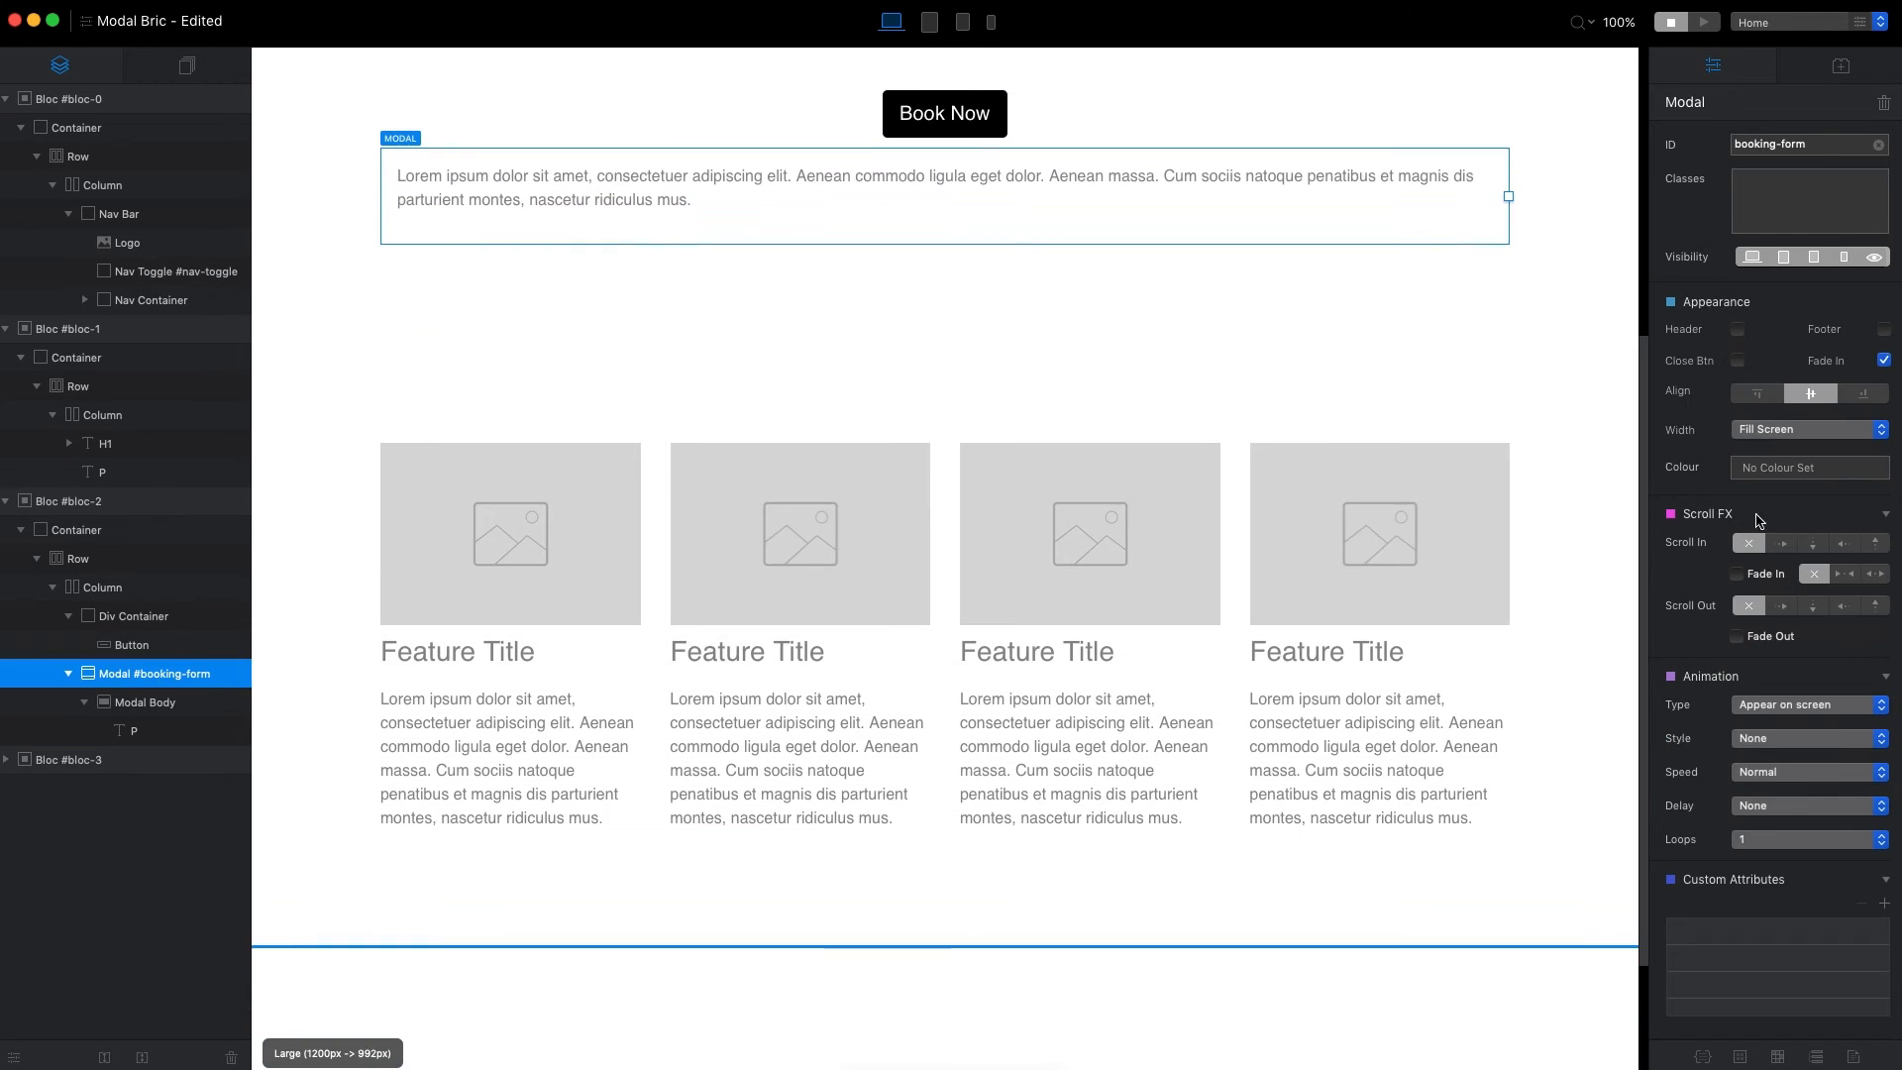
left_click(1790, 434)
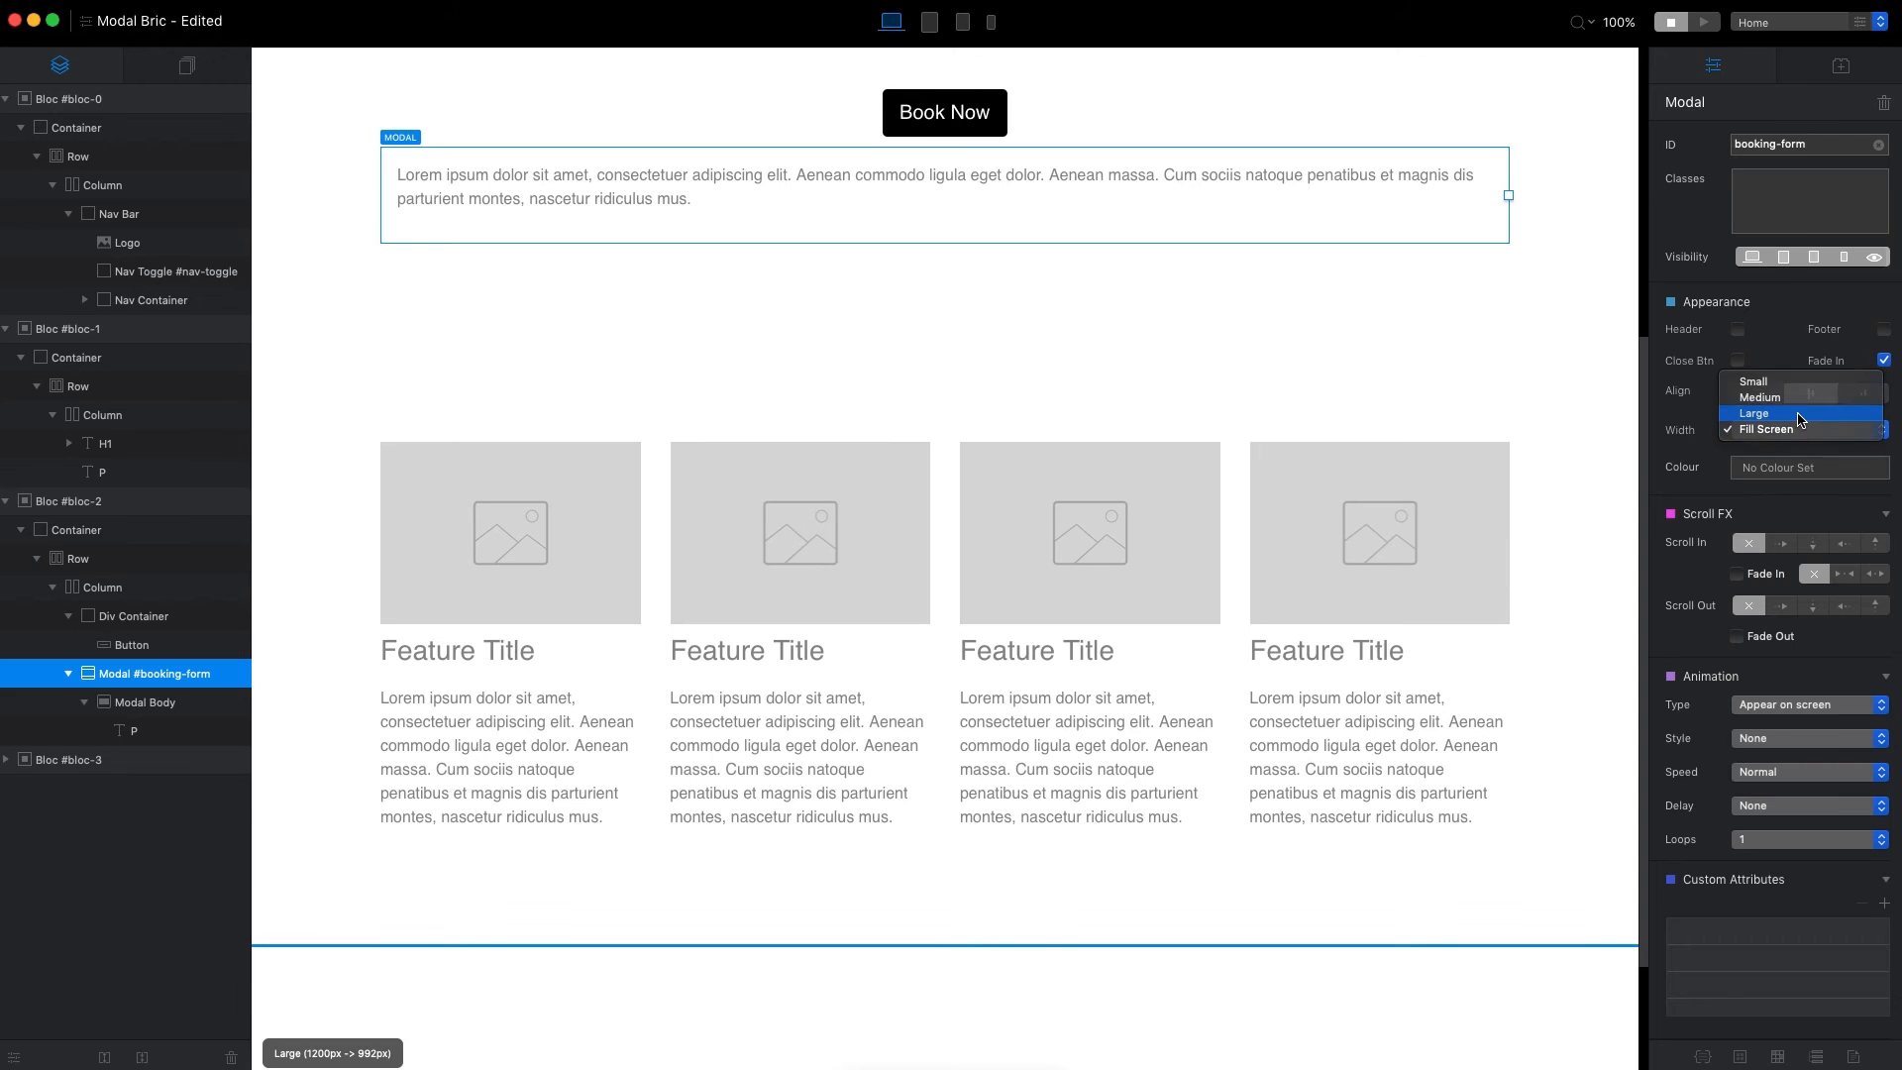
left_click(1799, 415)
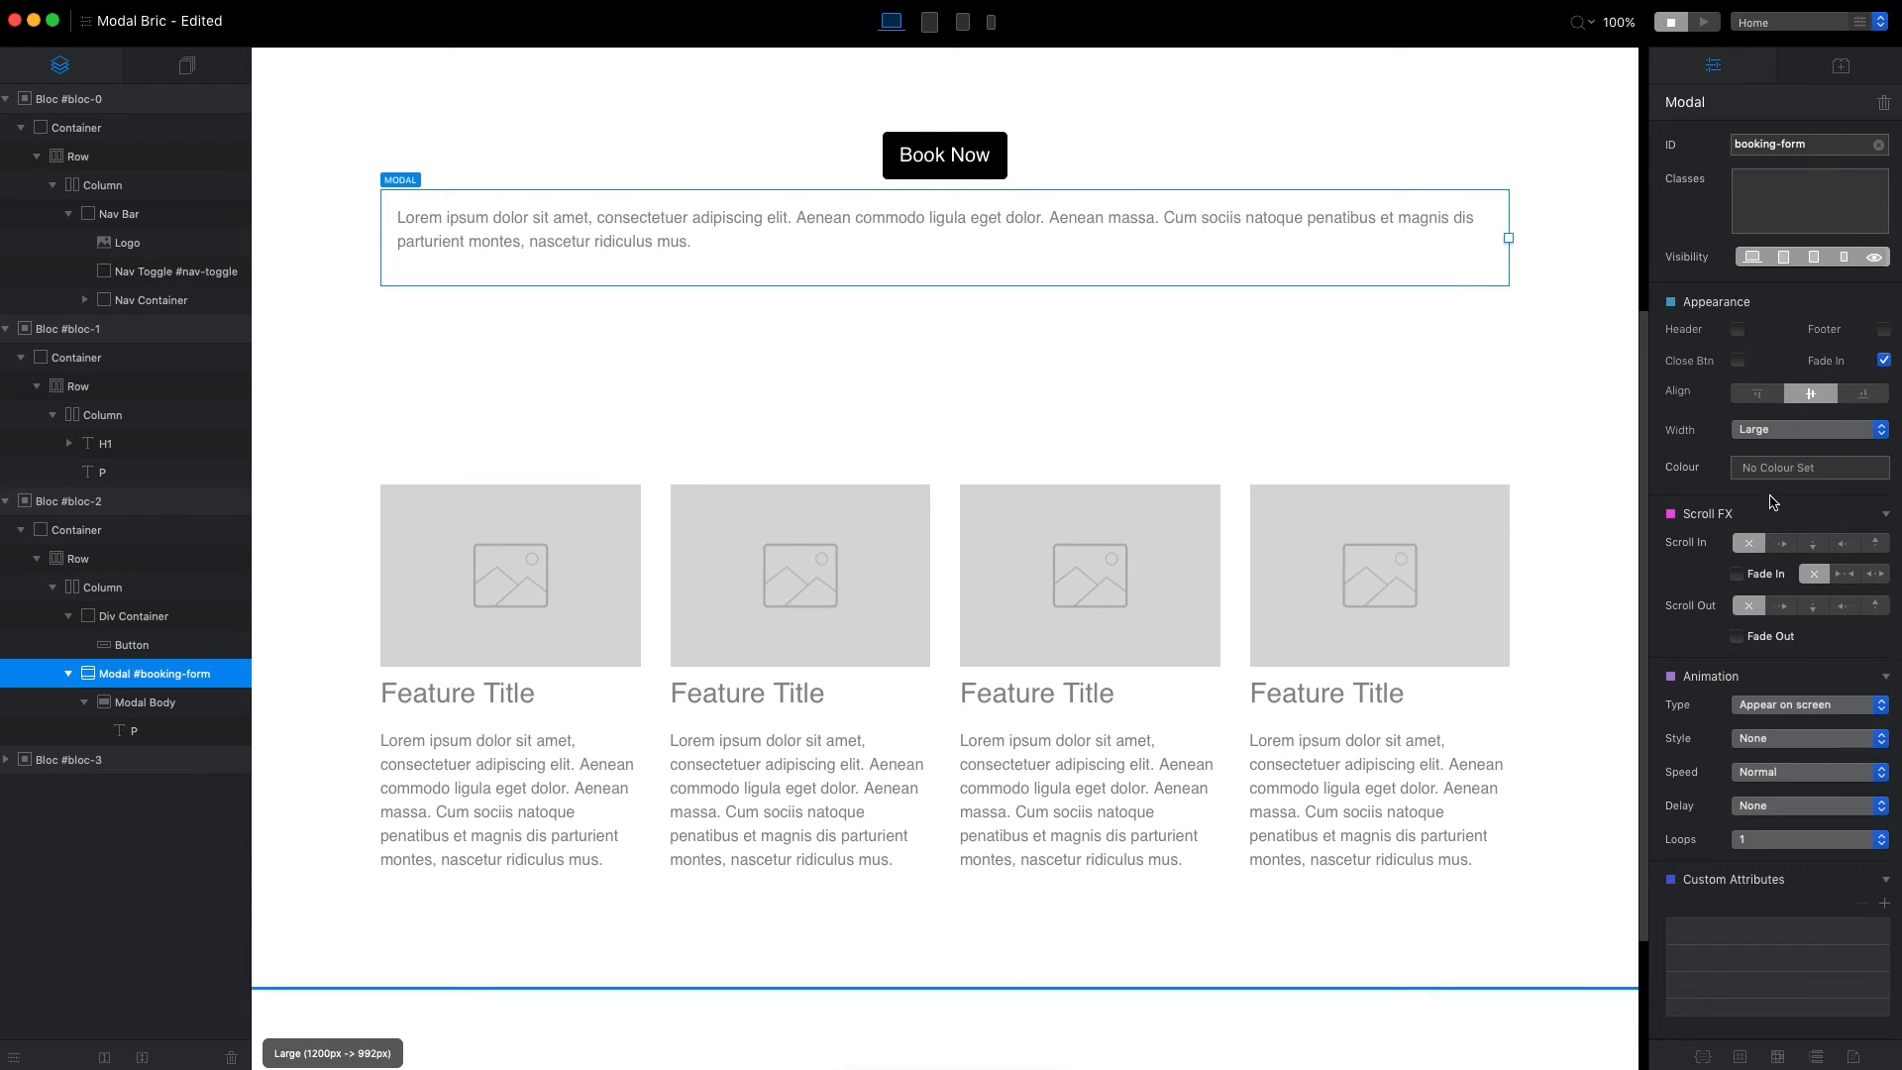
Try the black, light grey and white global swatches as the modal's colour, and restore it to no colour.
left_click(1783, 467)
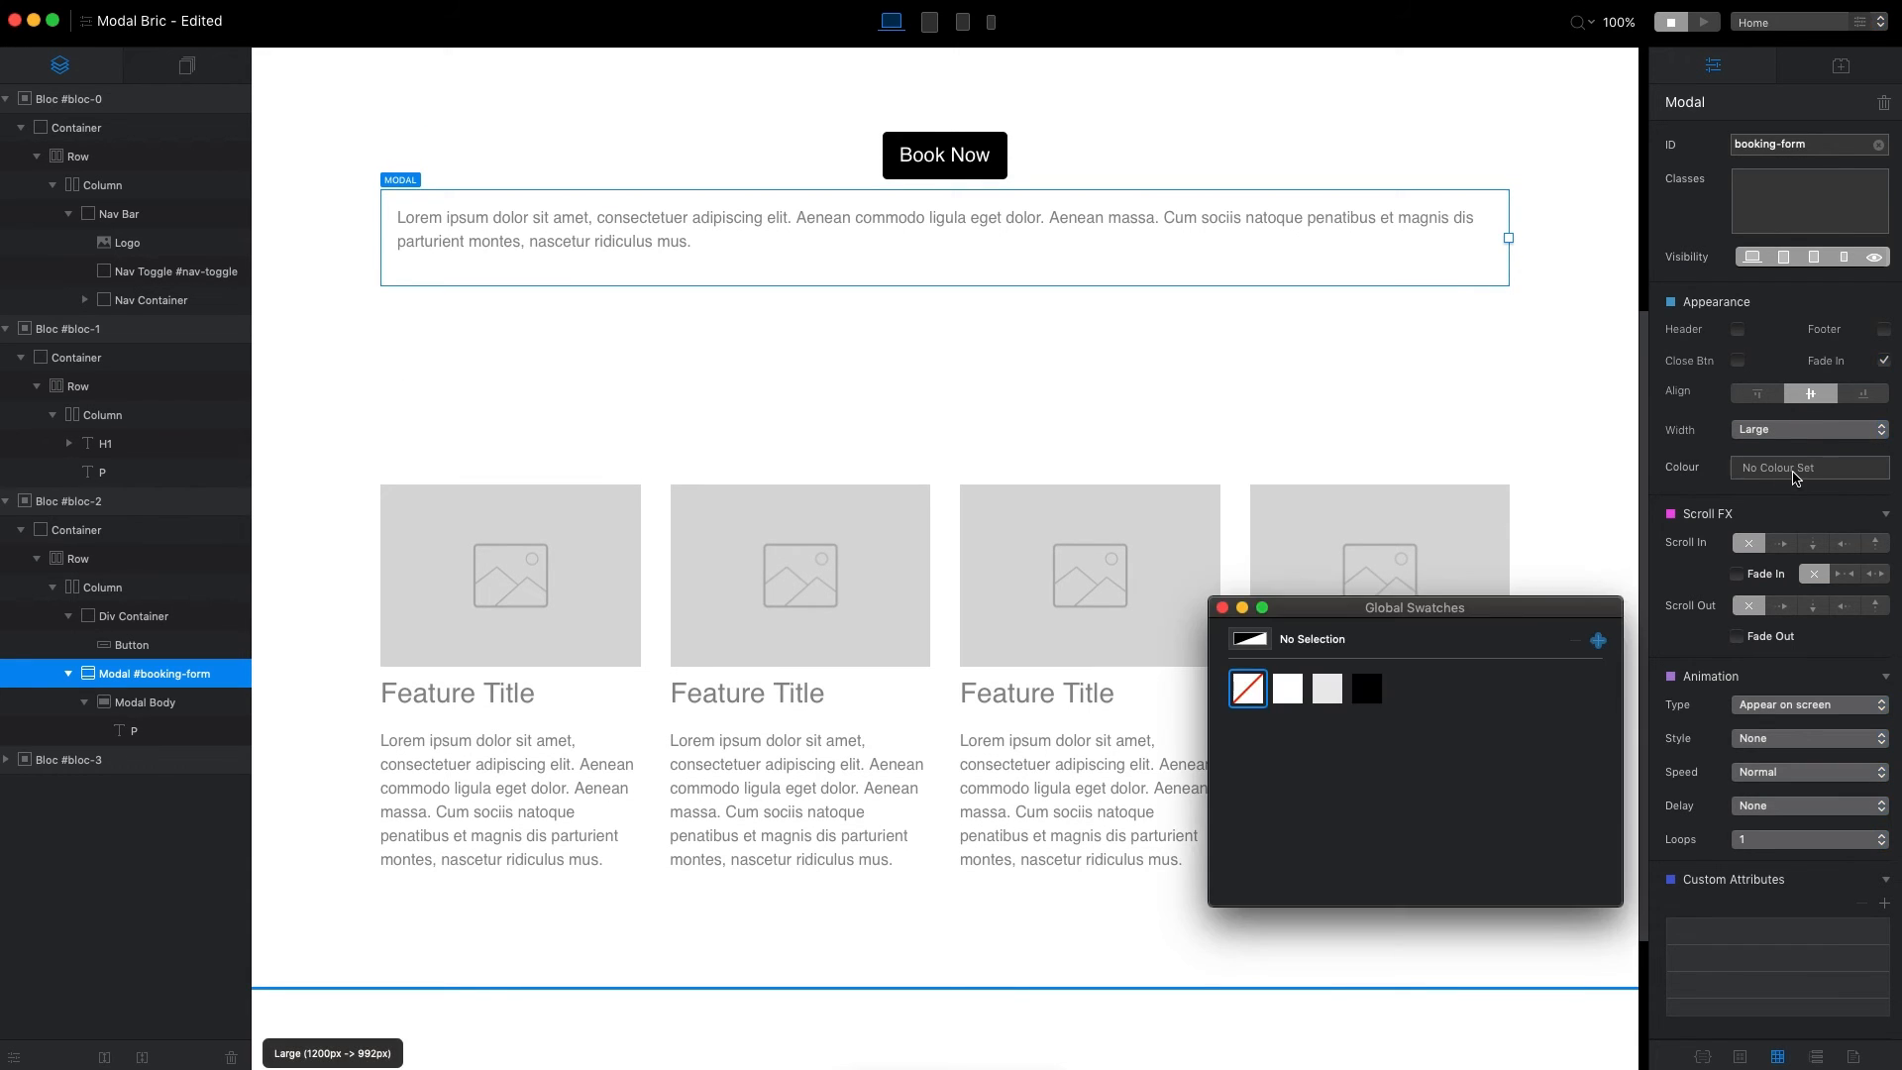
left_click(1369, 691)
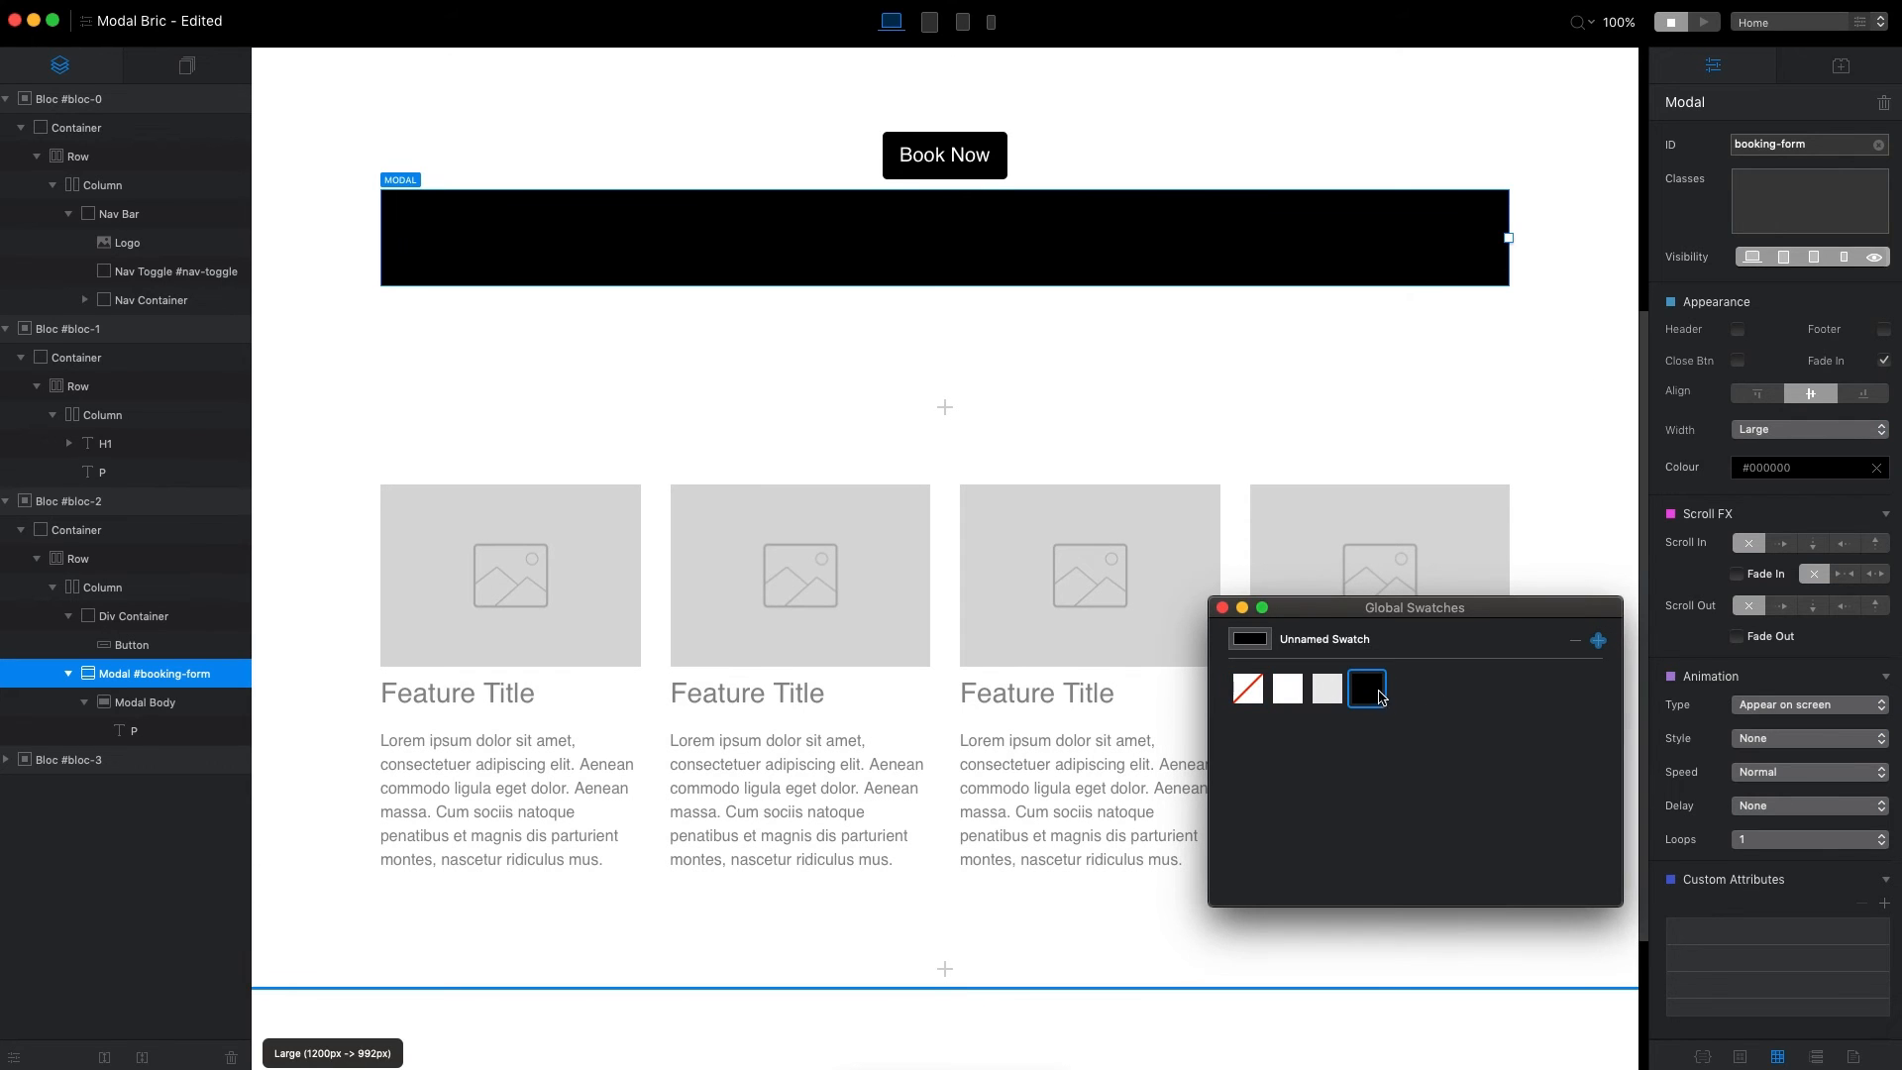
left_click(1317, 691)
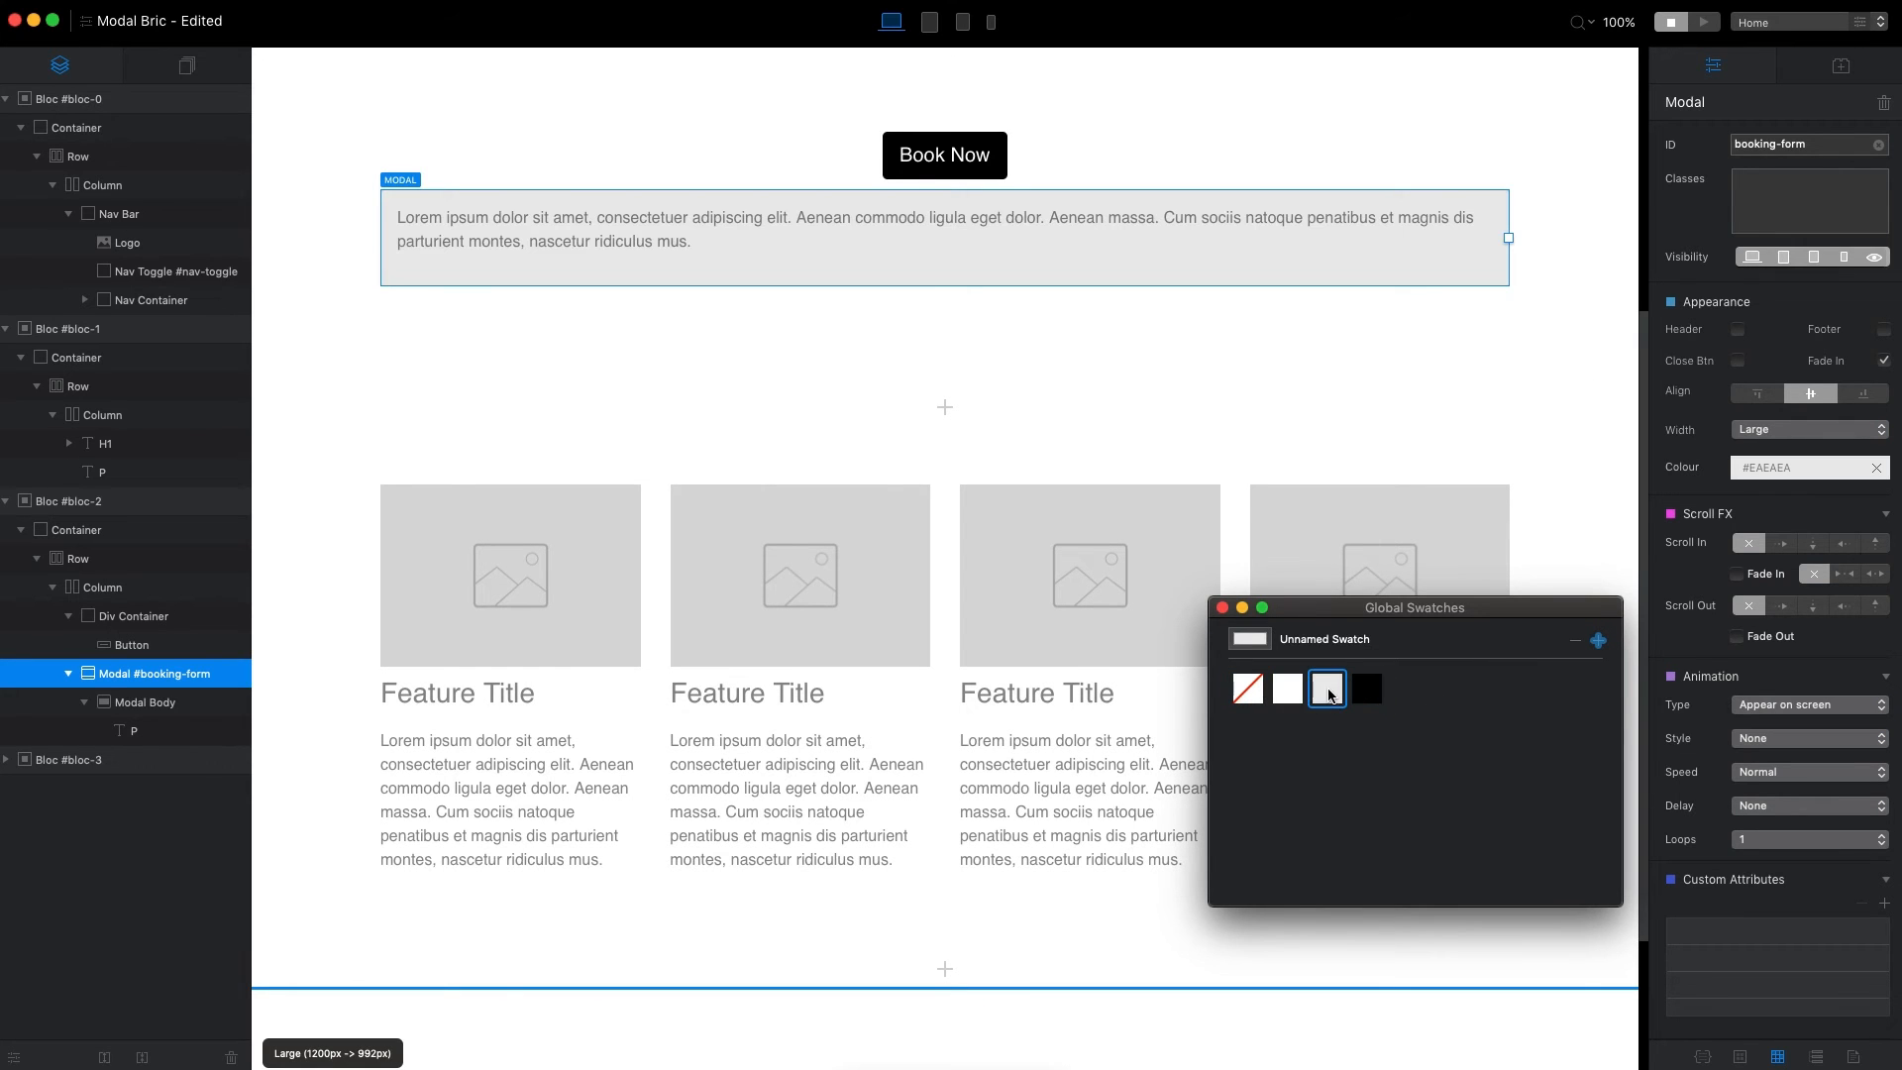
left_click(1298, 691)
left_click(1254, 695)
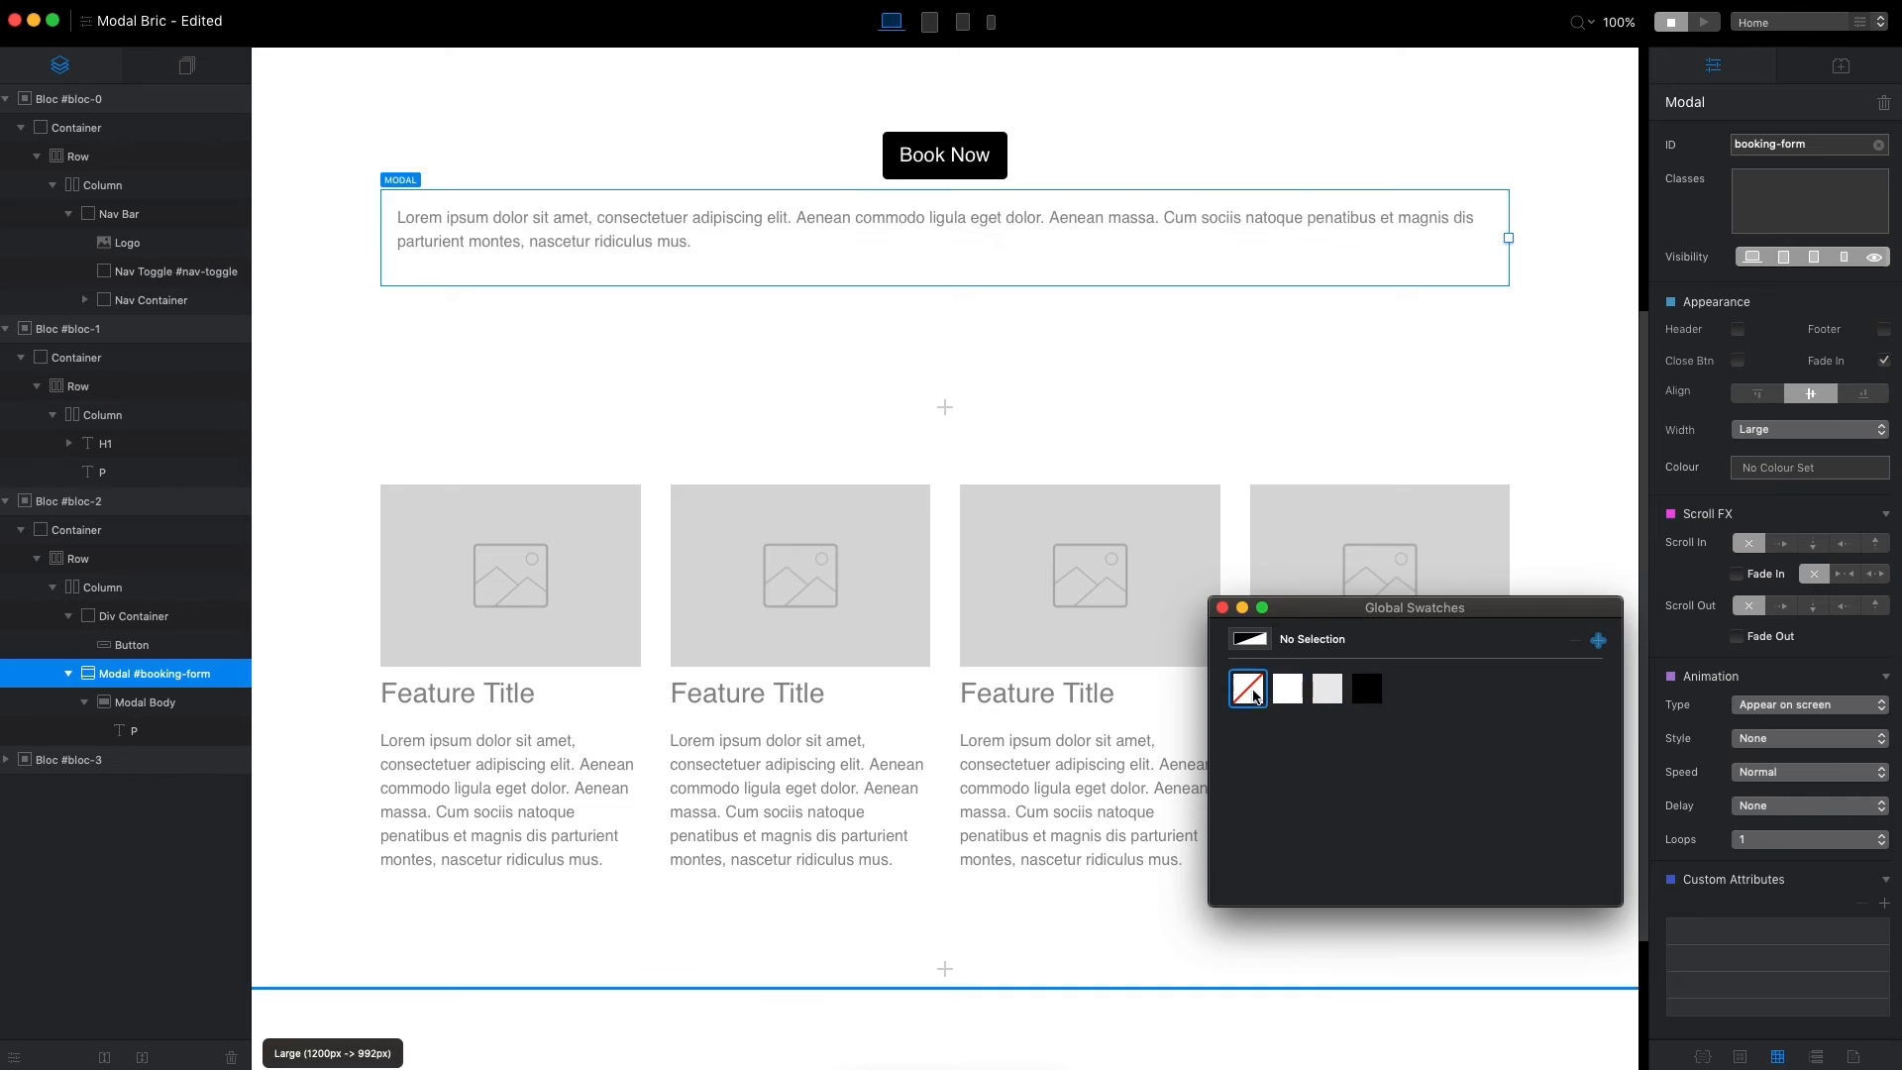
left_click(1222, 608)
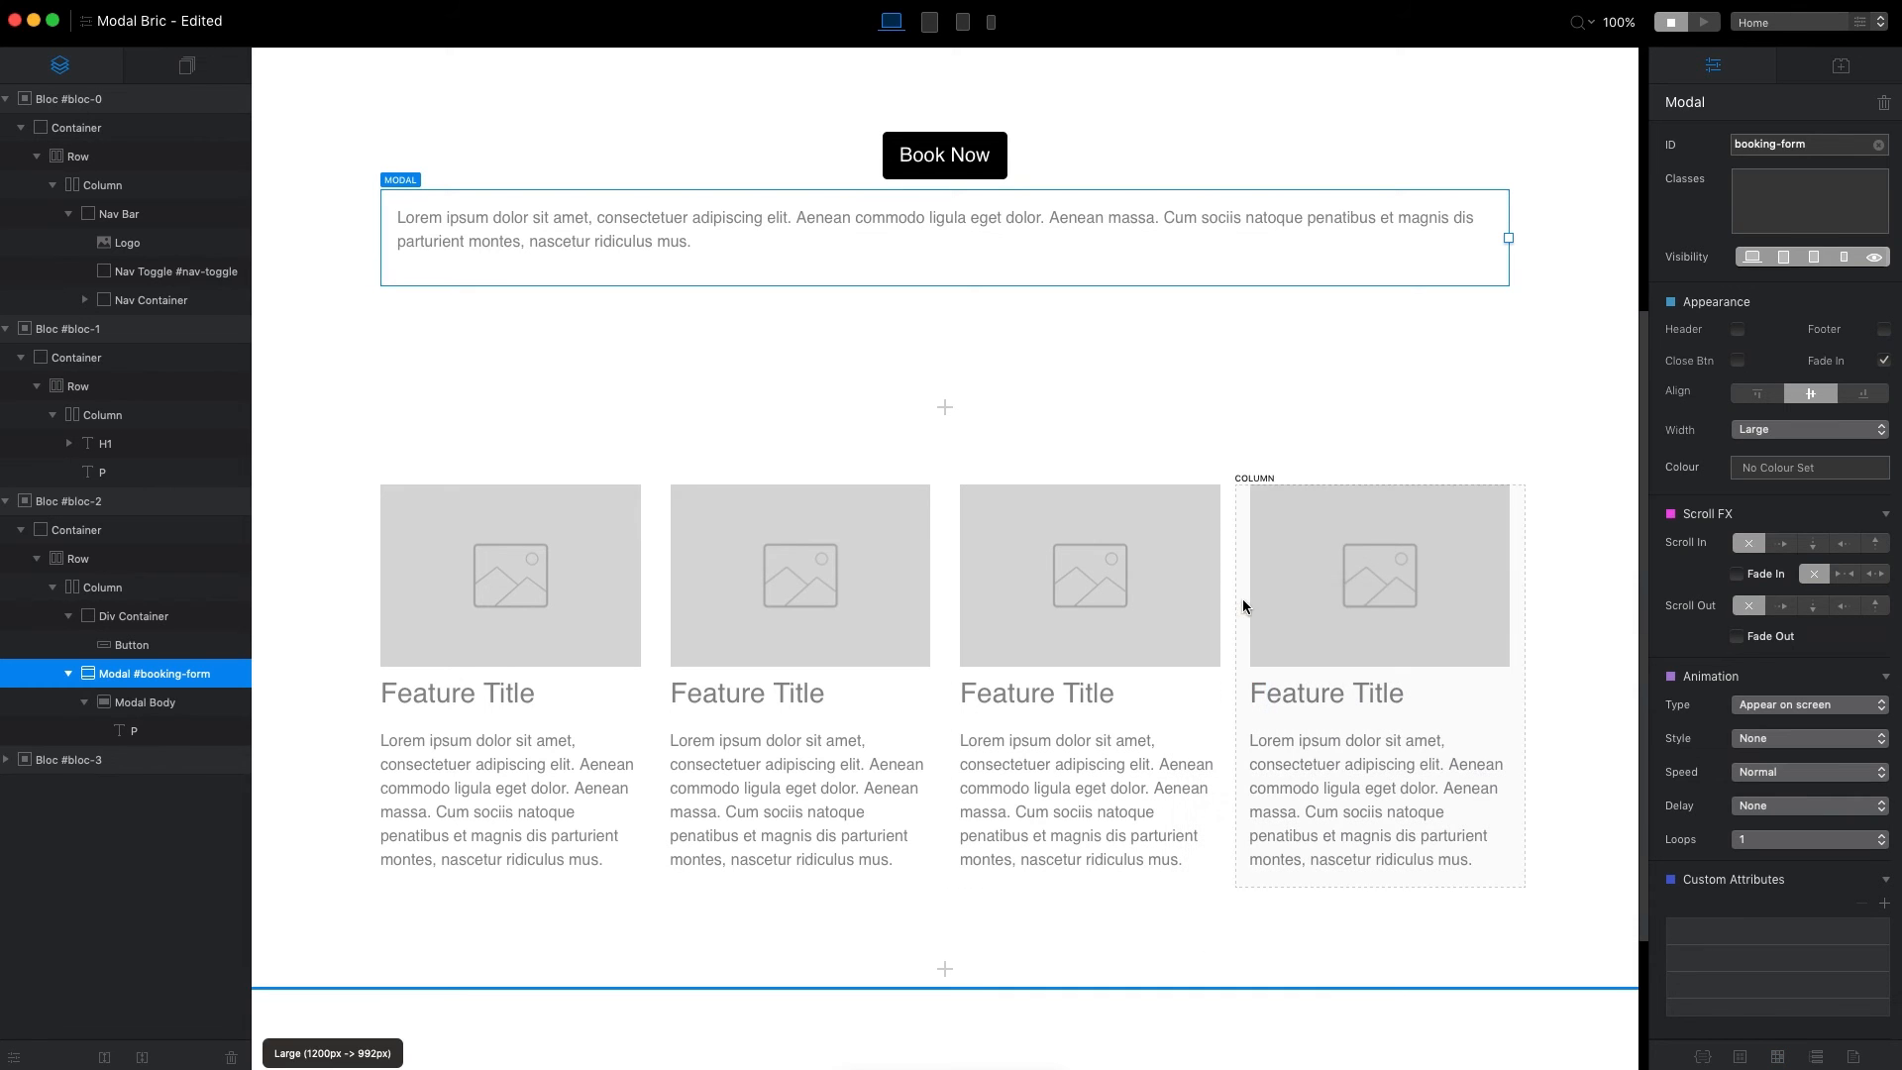
Replace the placeholder paragraph in the booking-form modal's body with a Form bric, and check the pop-up in preview.
left_click(1032, 232)
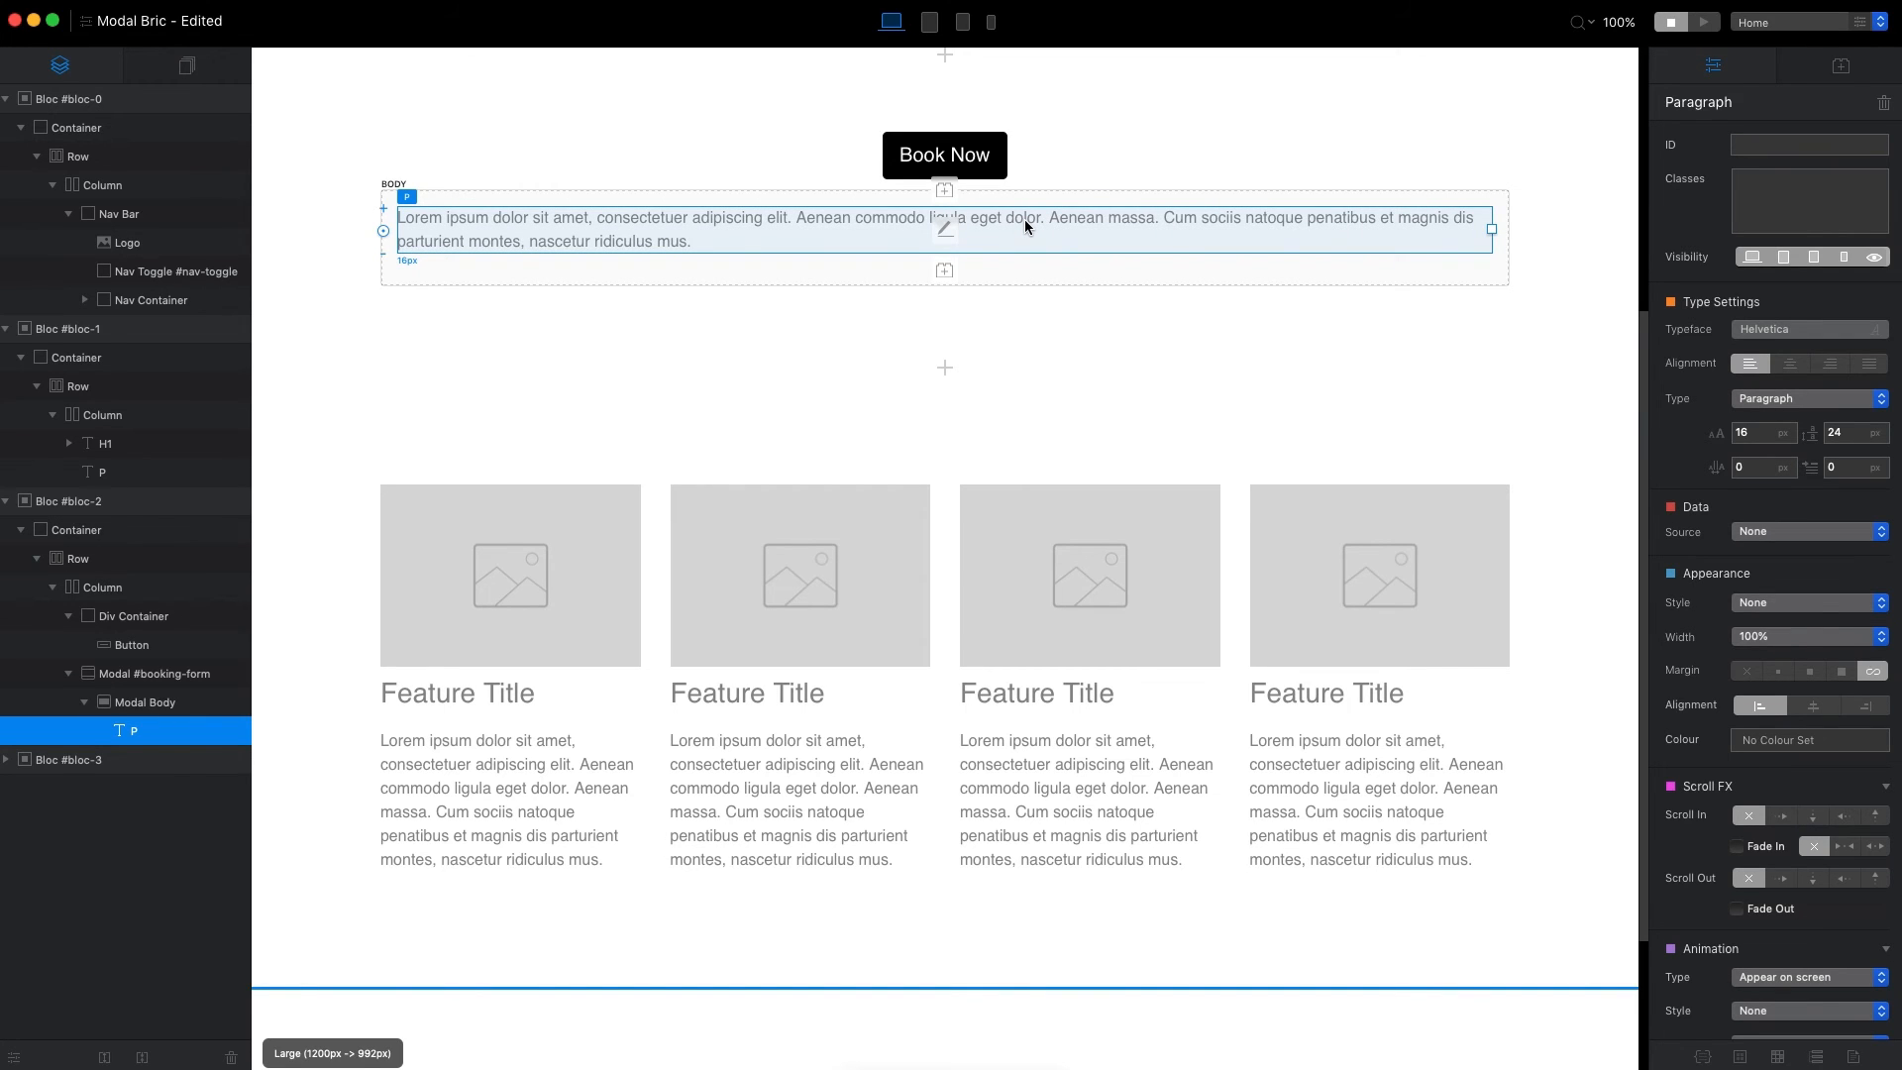
key("Delete")
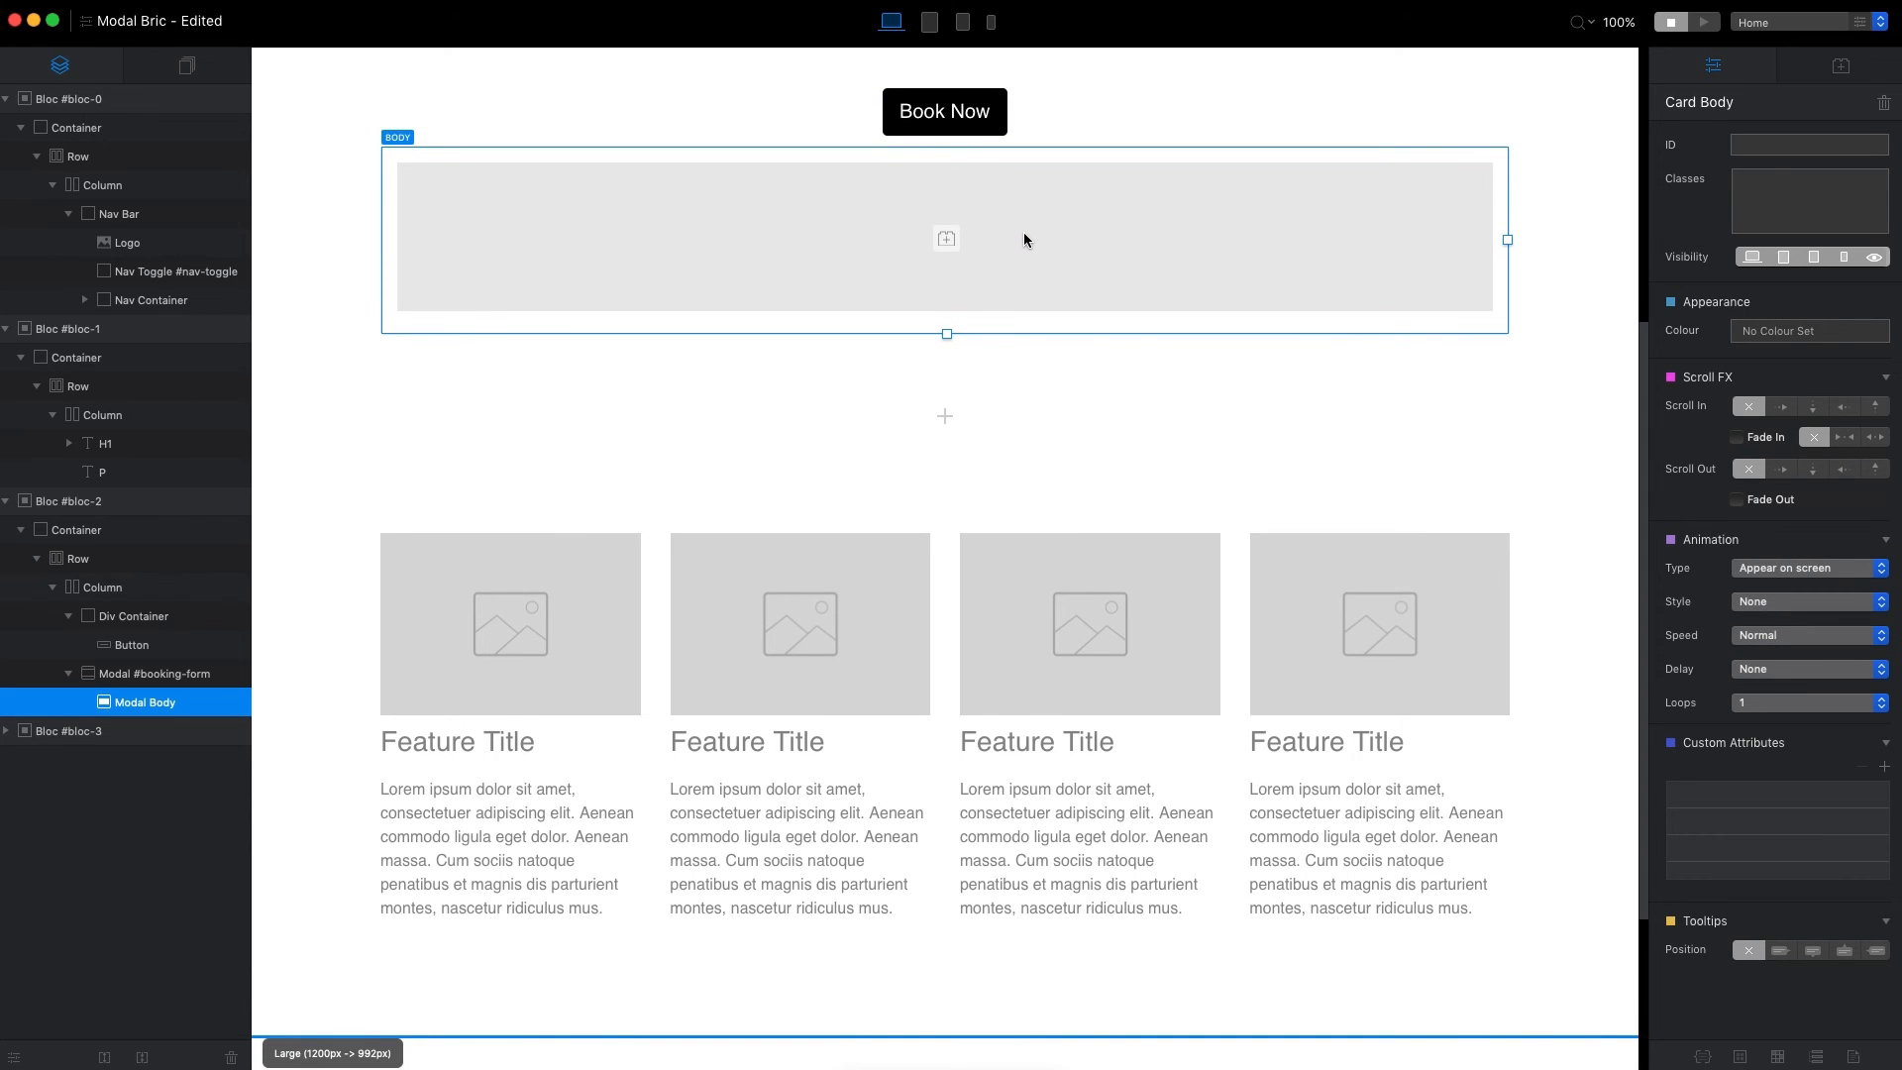
left_click(946, 238)
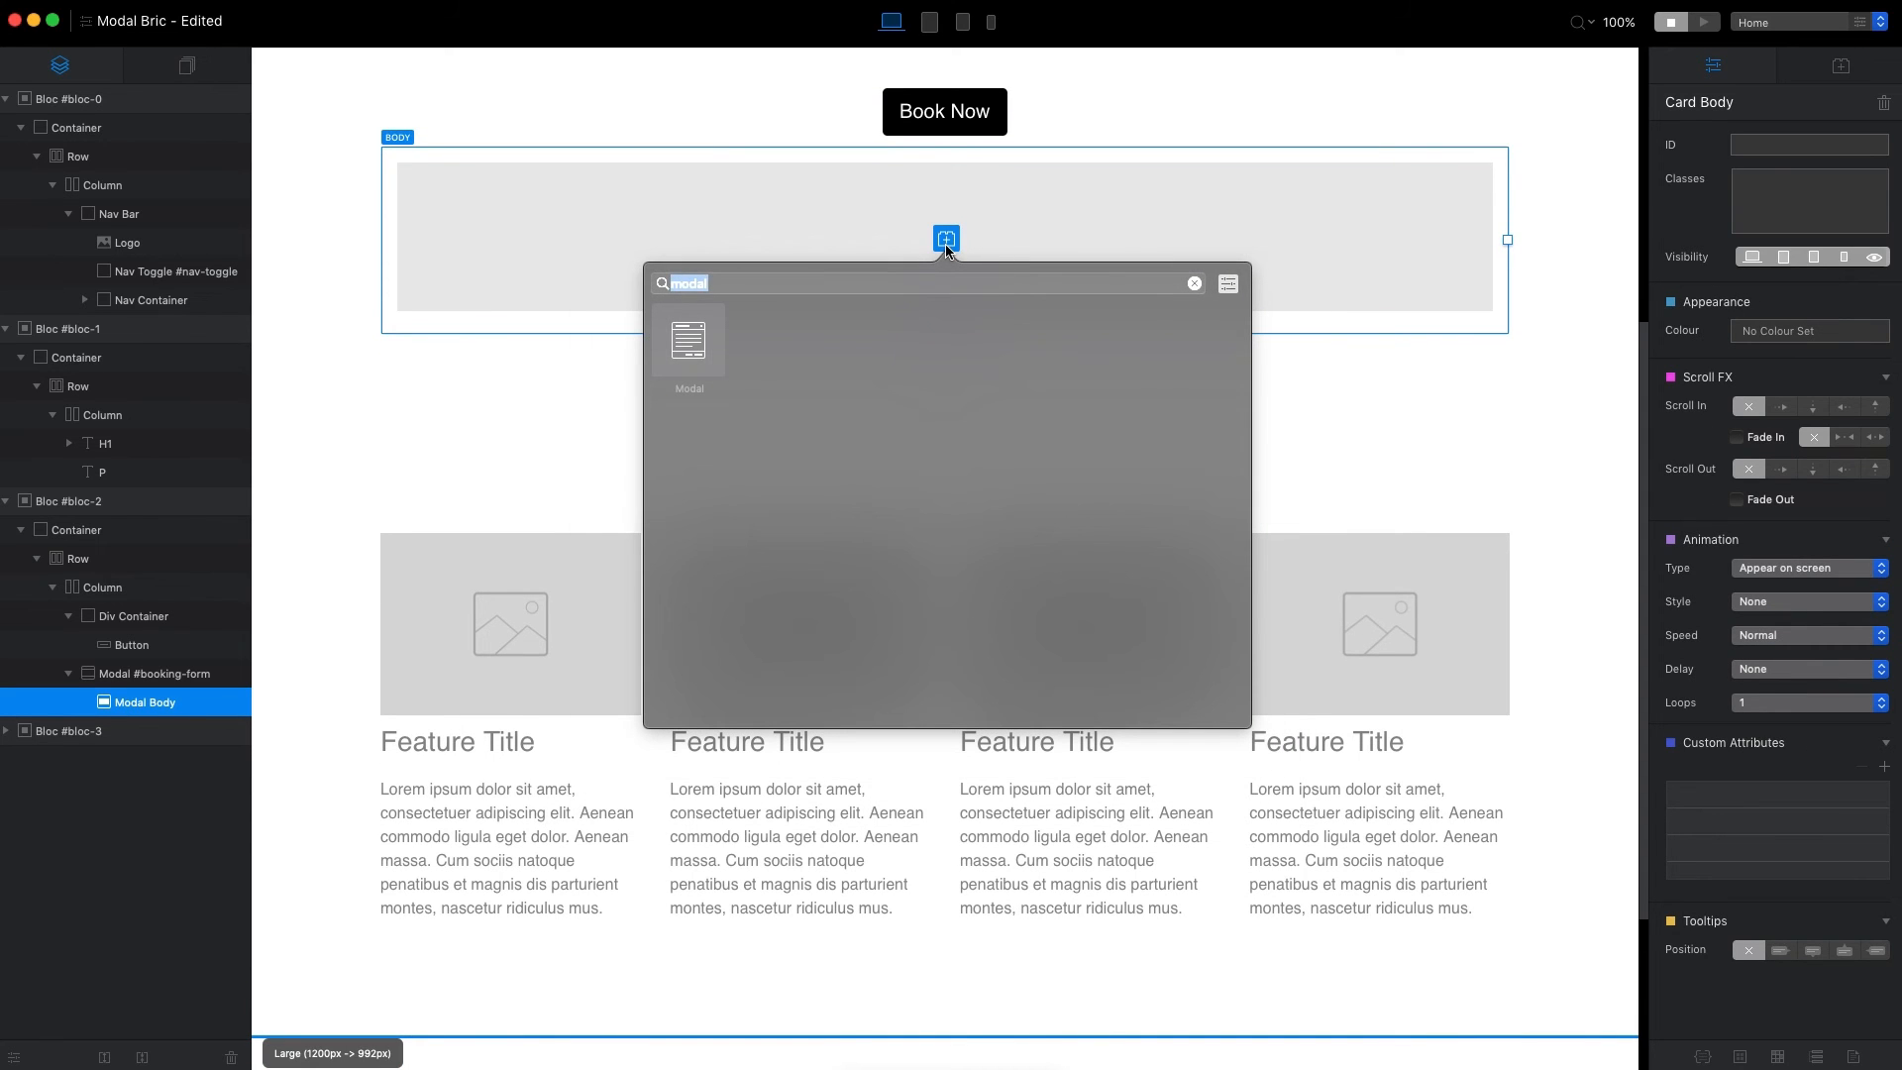
type("form")
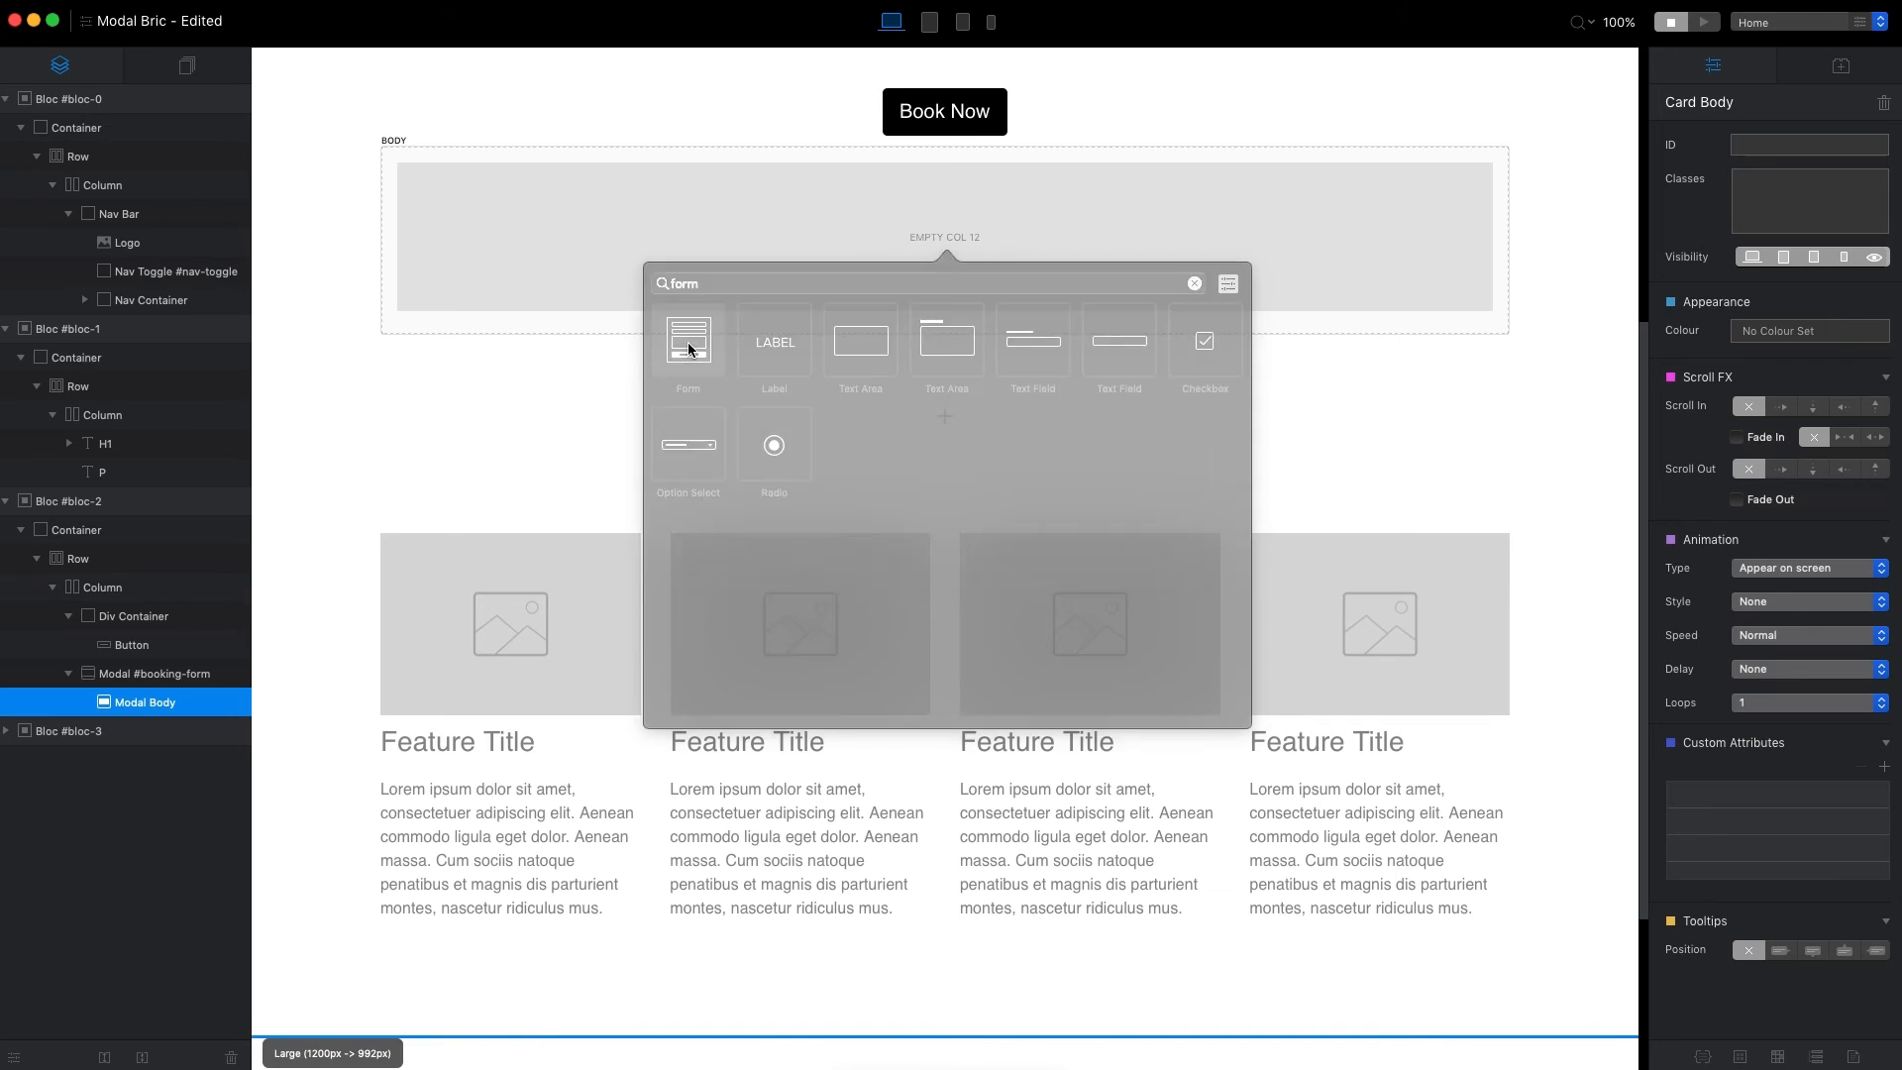
left_click(690, 349)
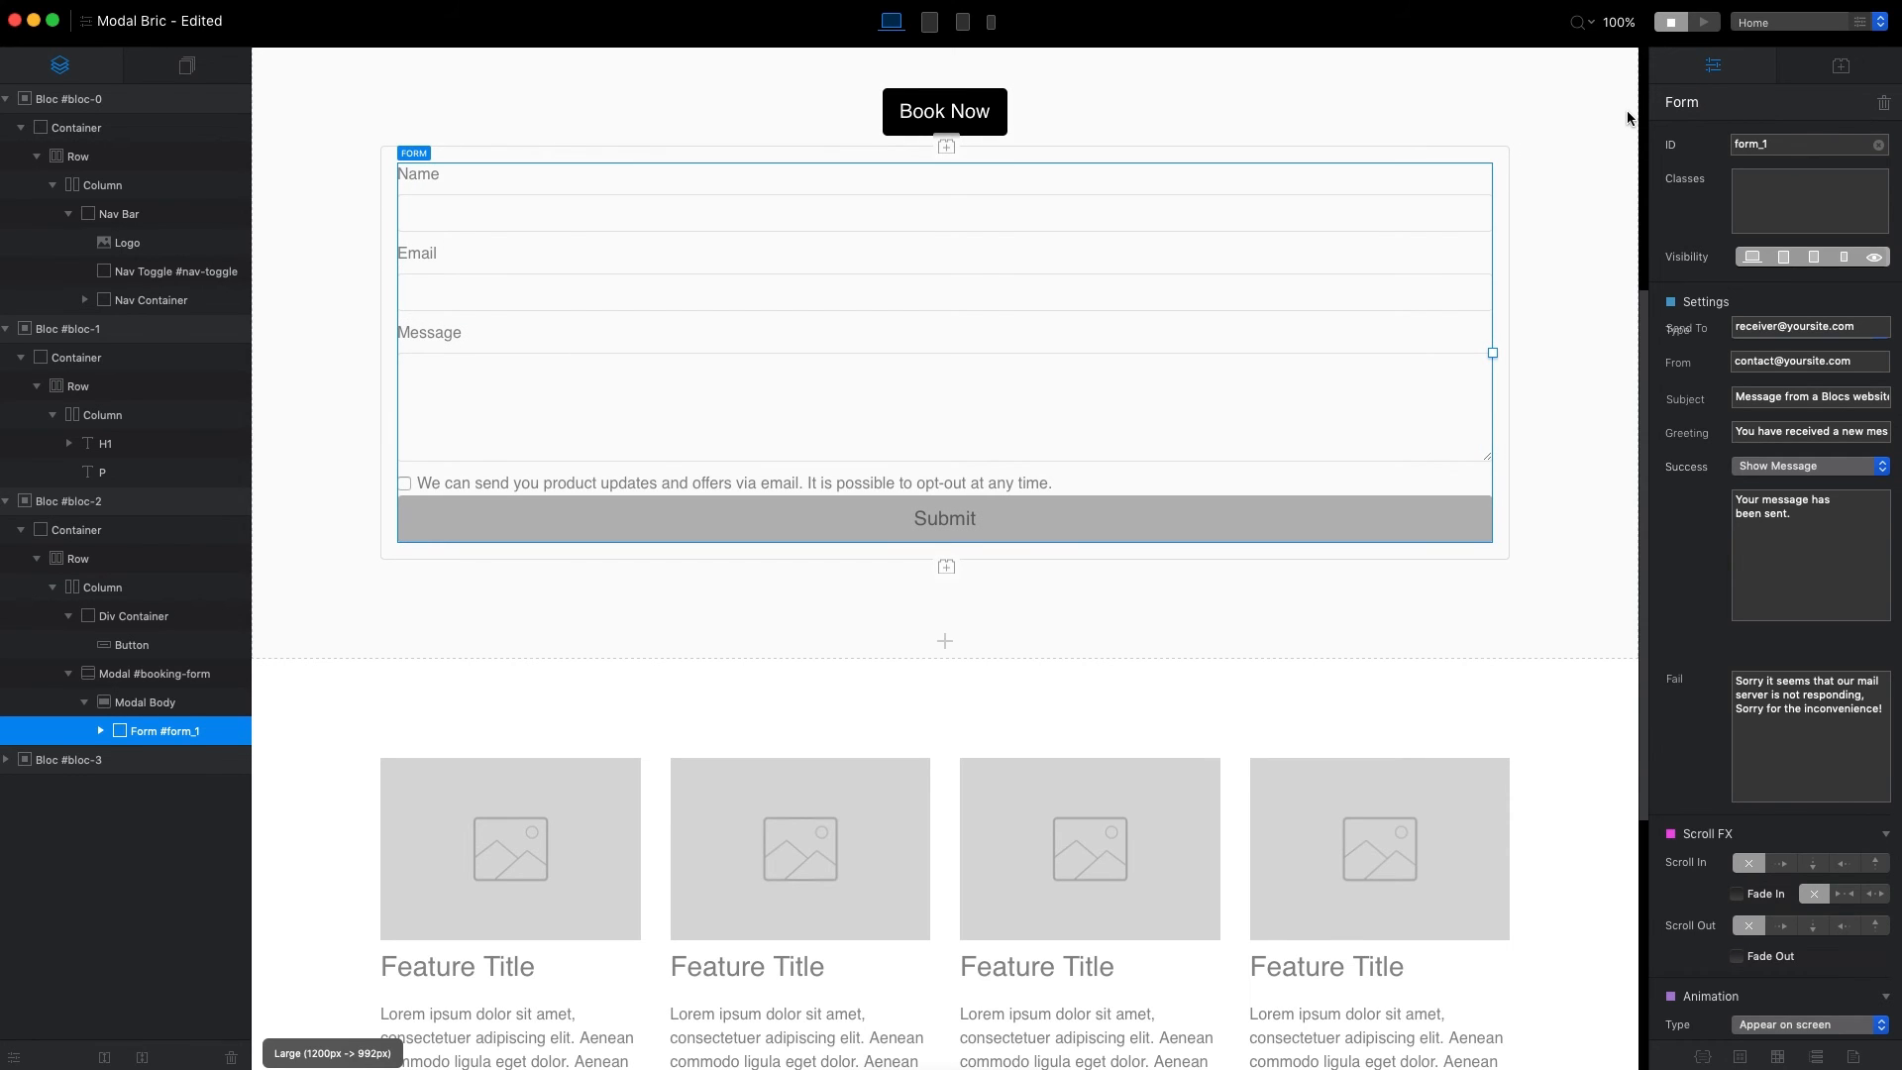
left_click(1704, 22)
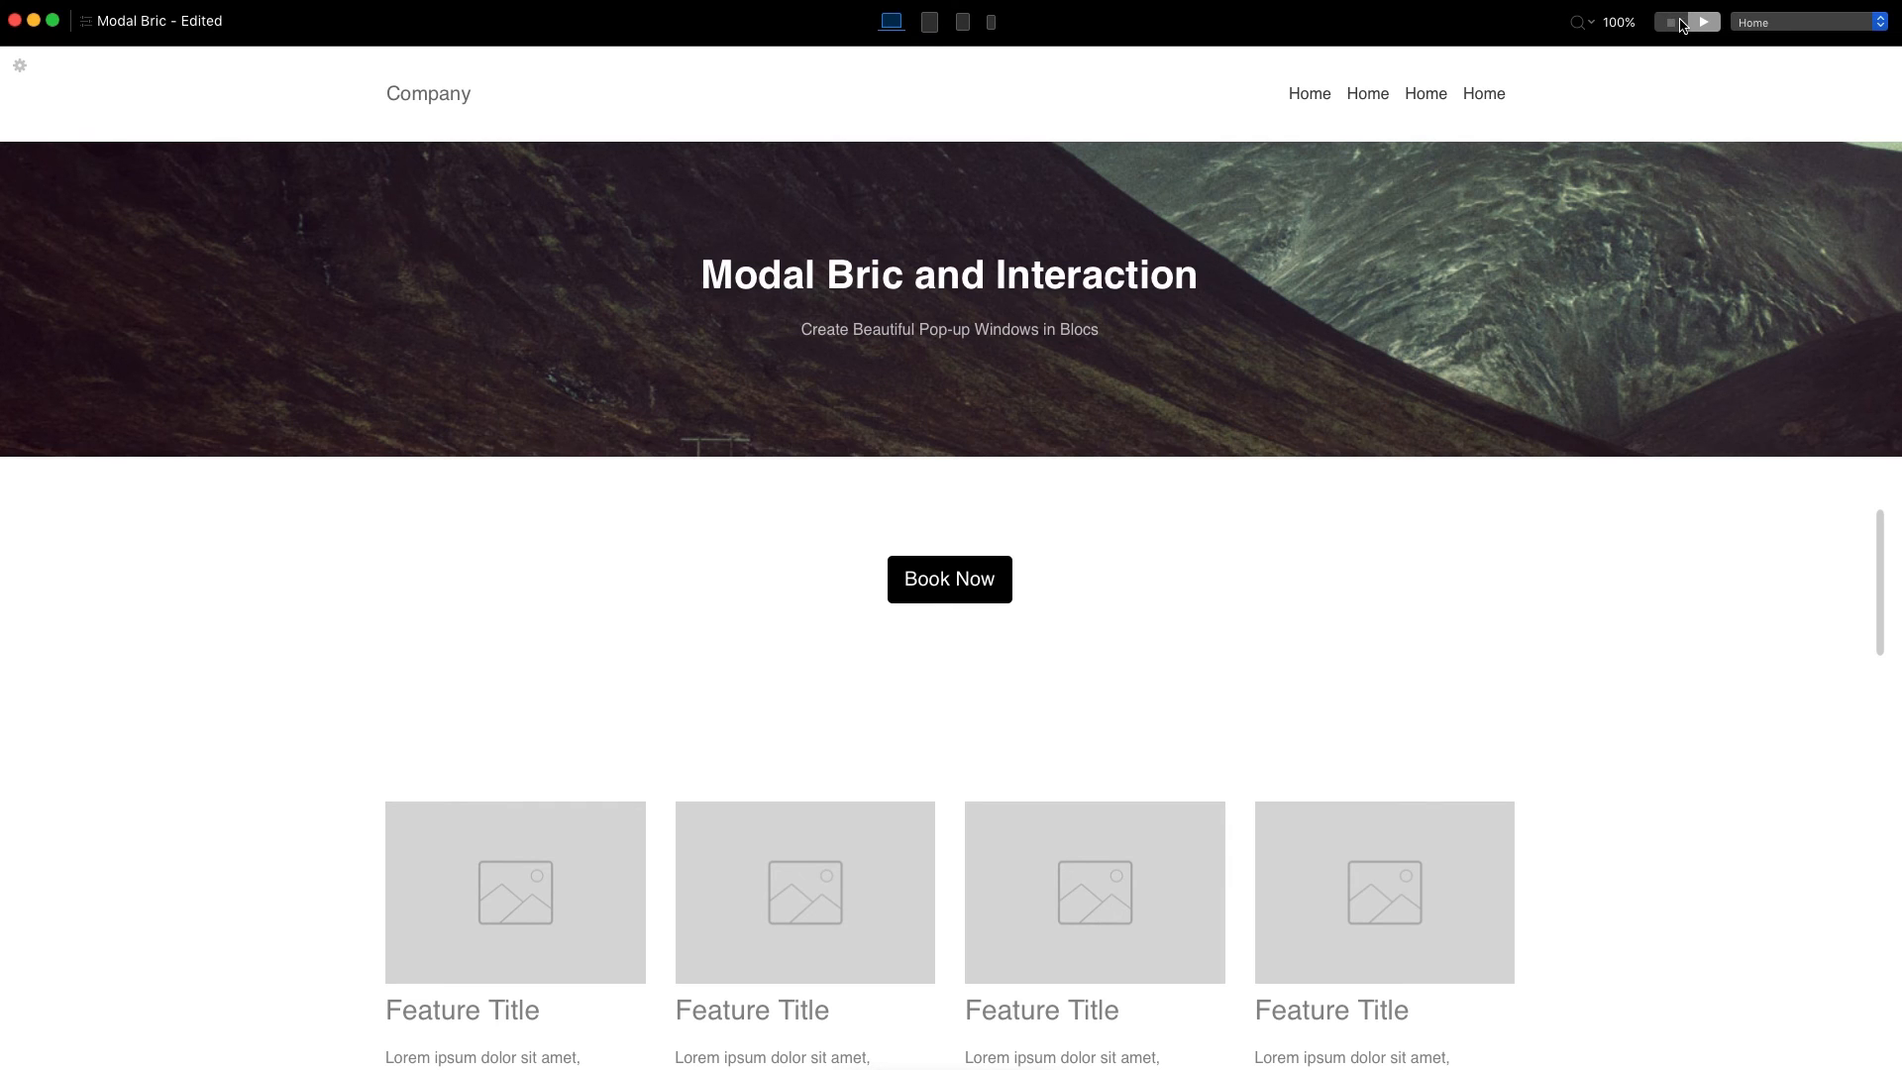
left_click(949, 581)
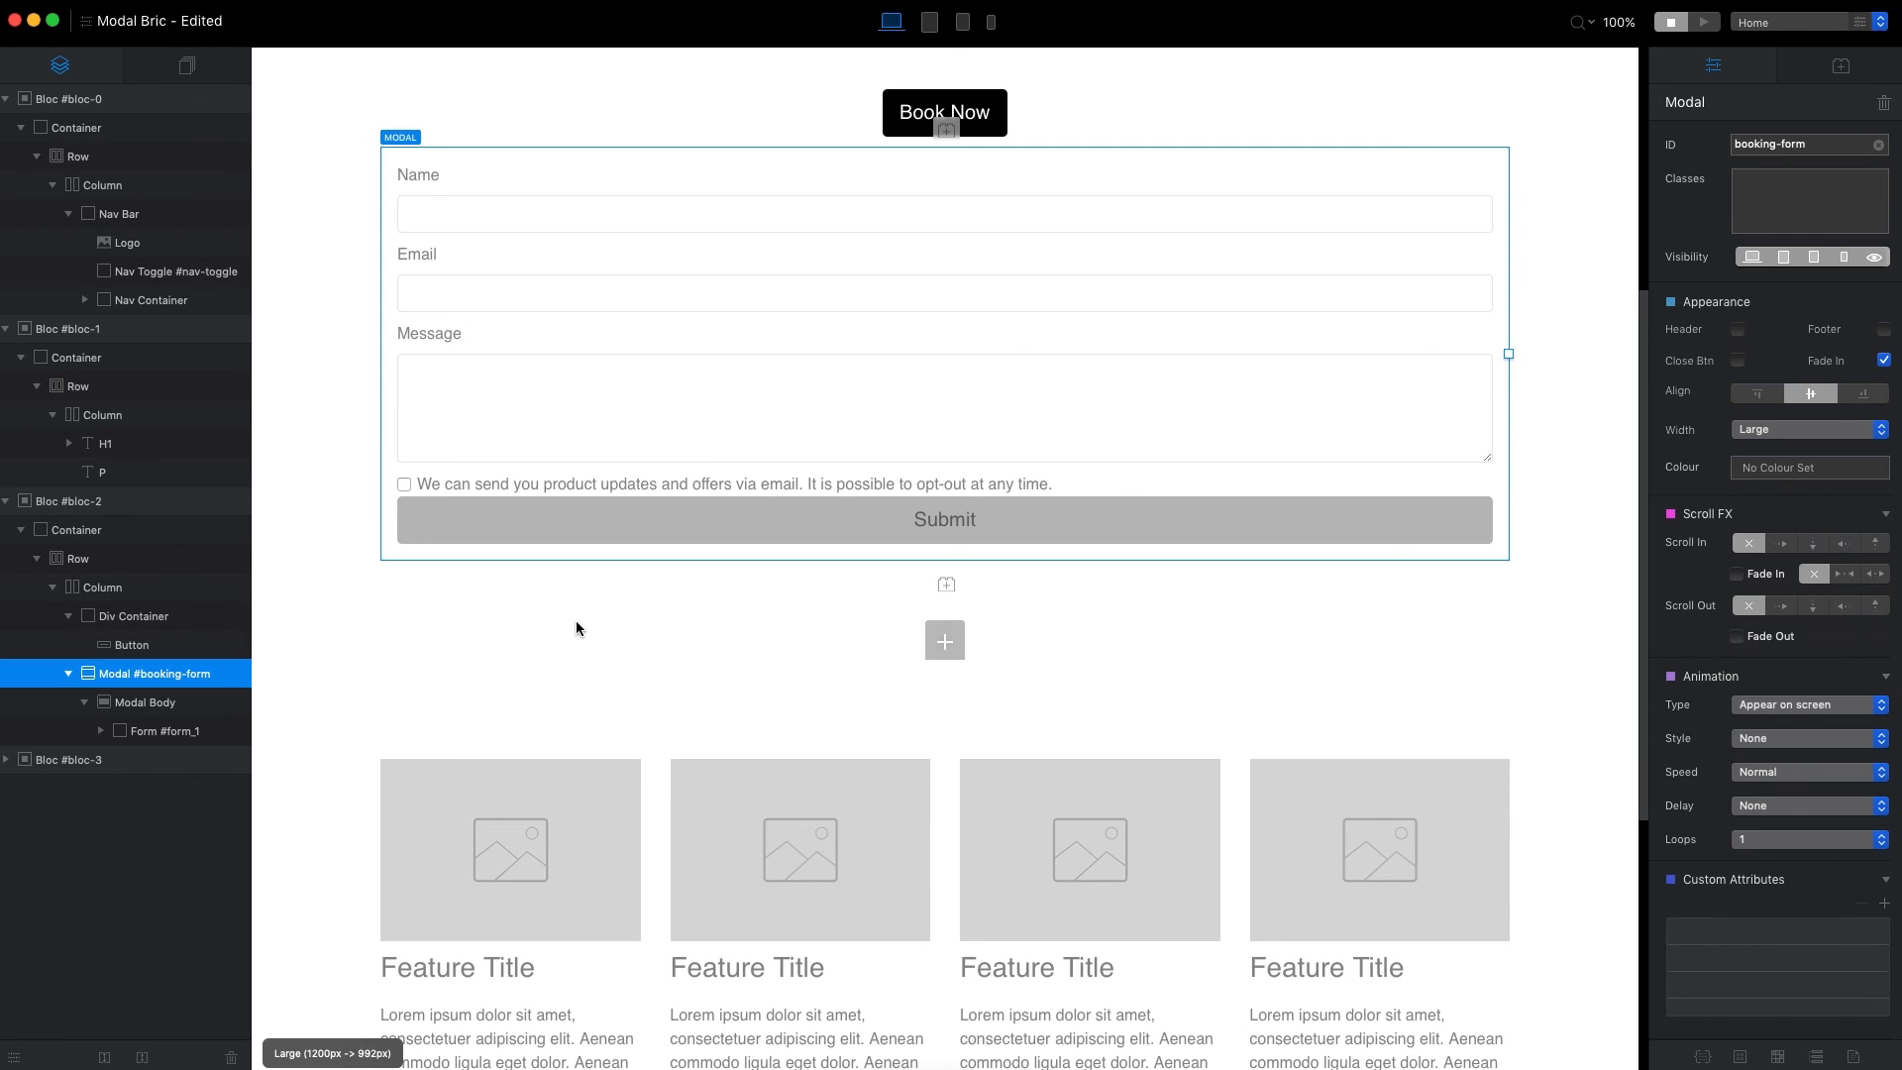
Delete the Modal Body with its form, add a Video bric directly inside the booking-form modal, and check the pop-up in preview.
left_click(144, 703)
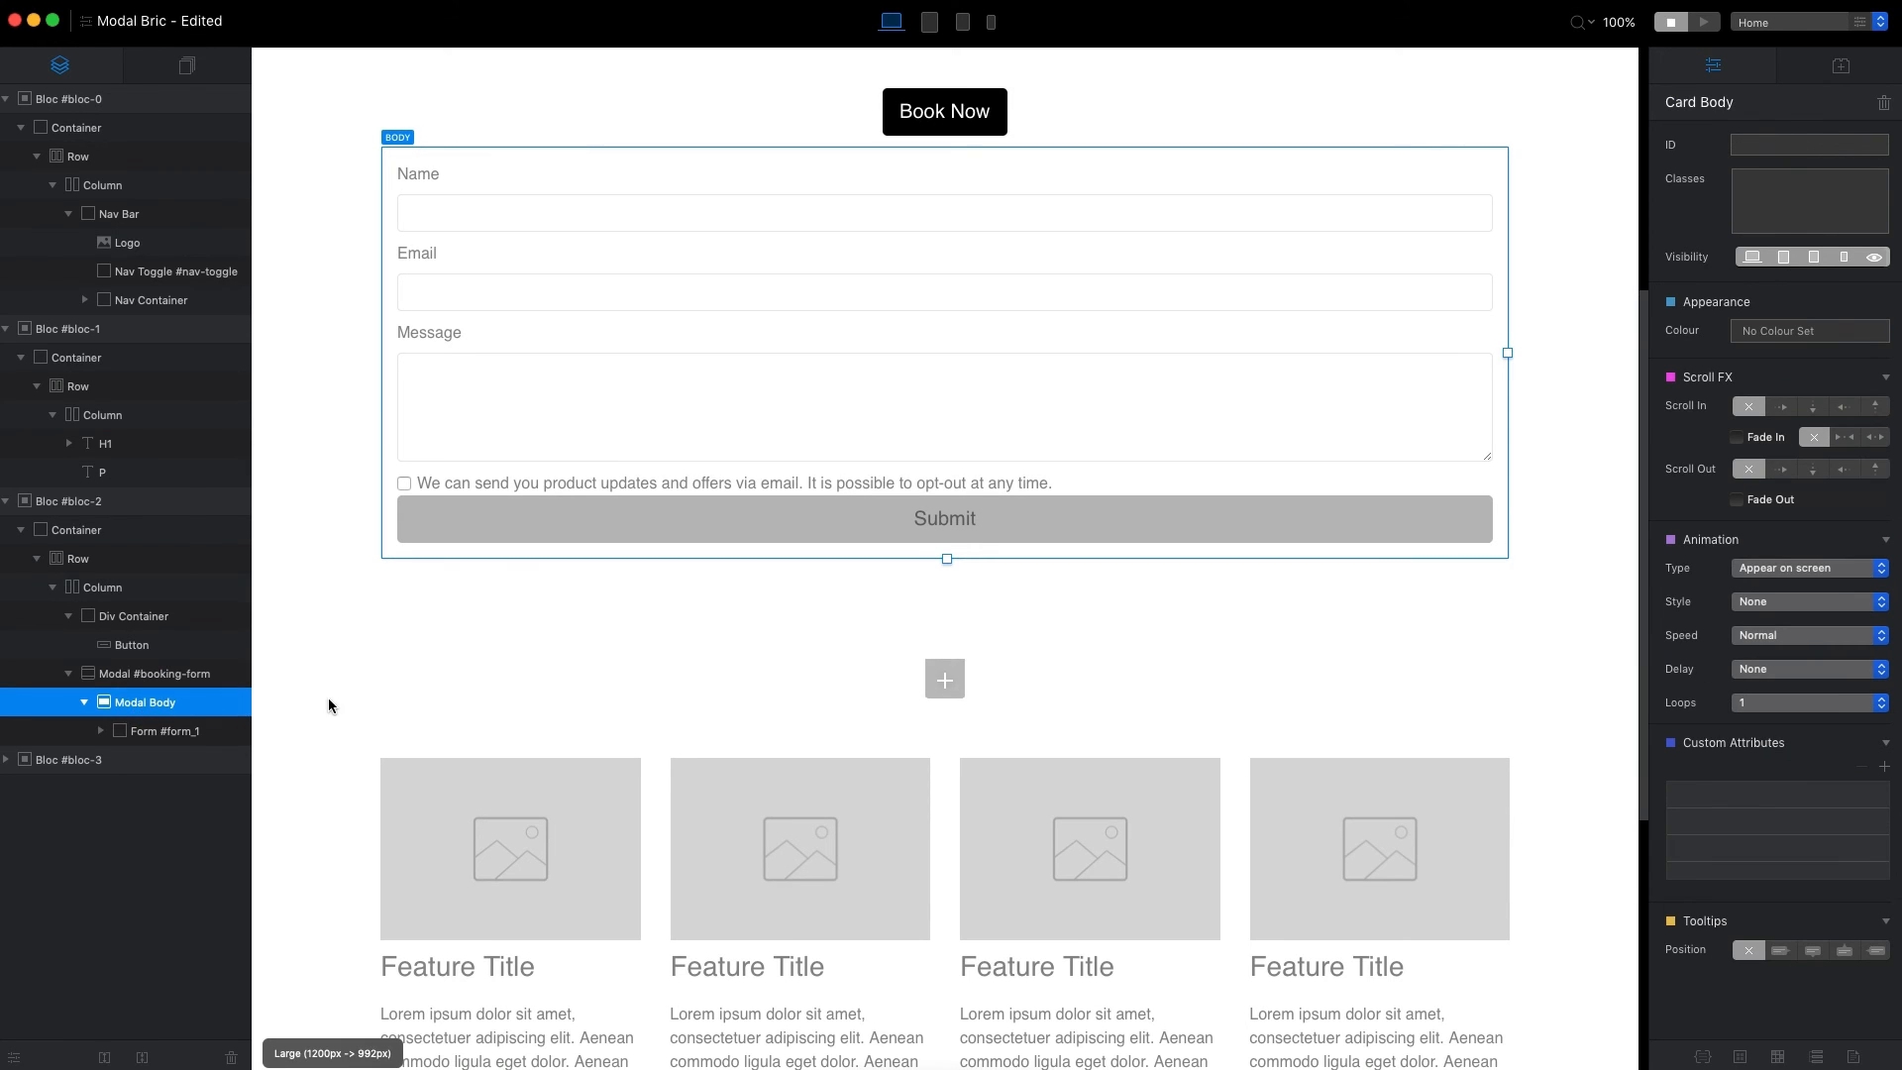
key("Delete")
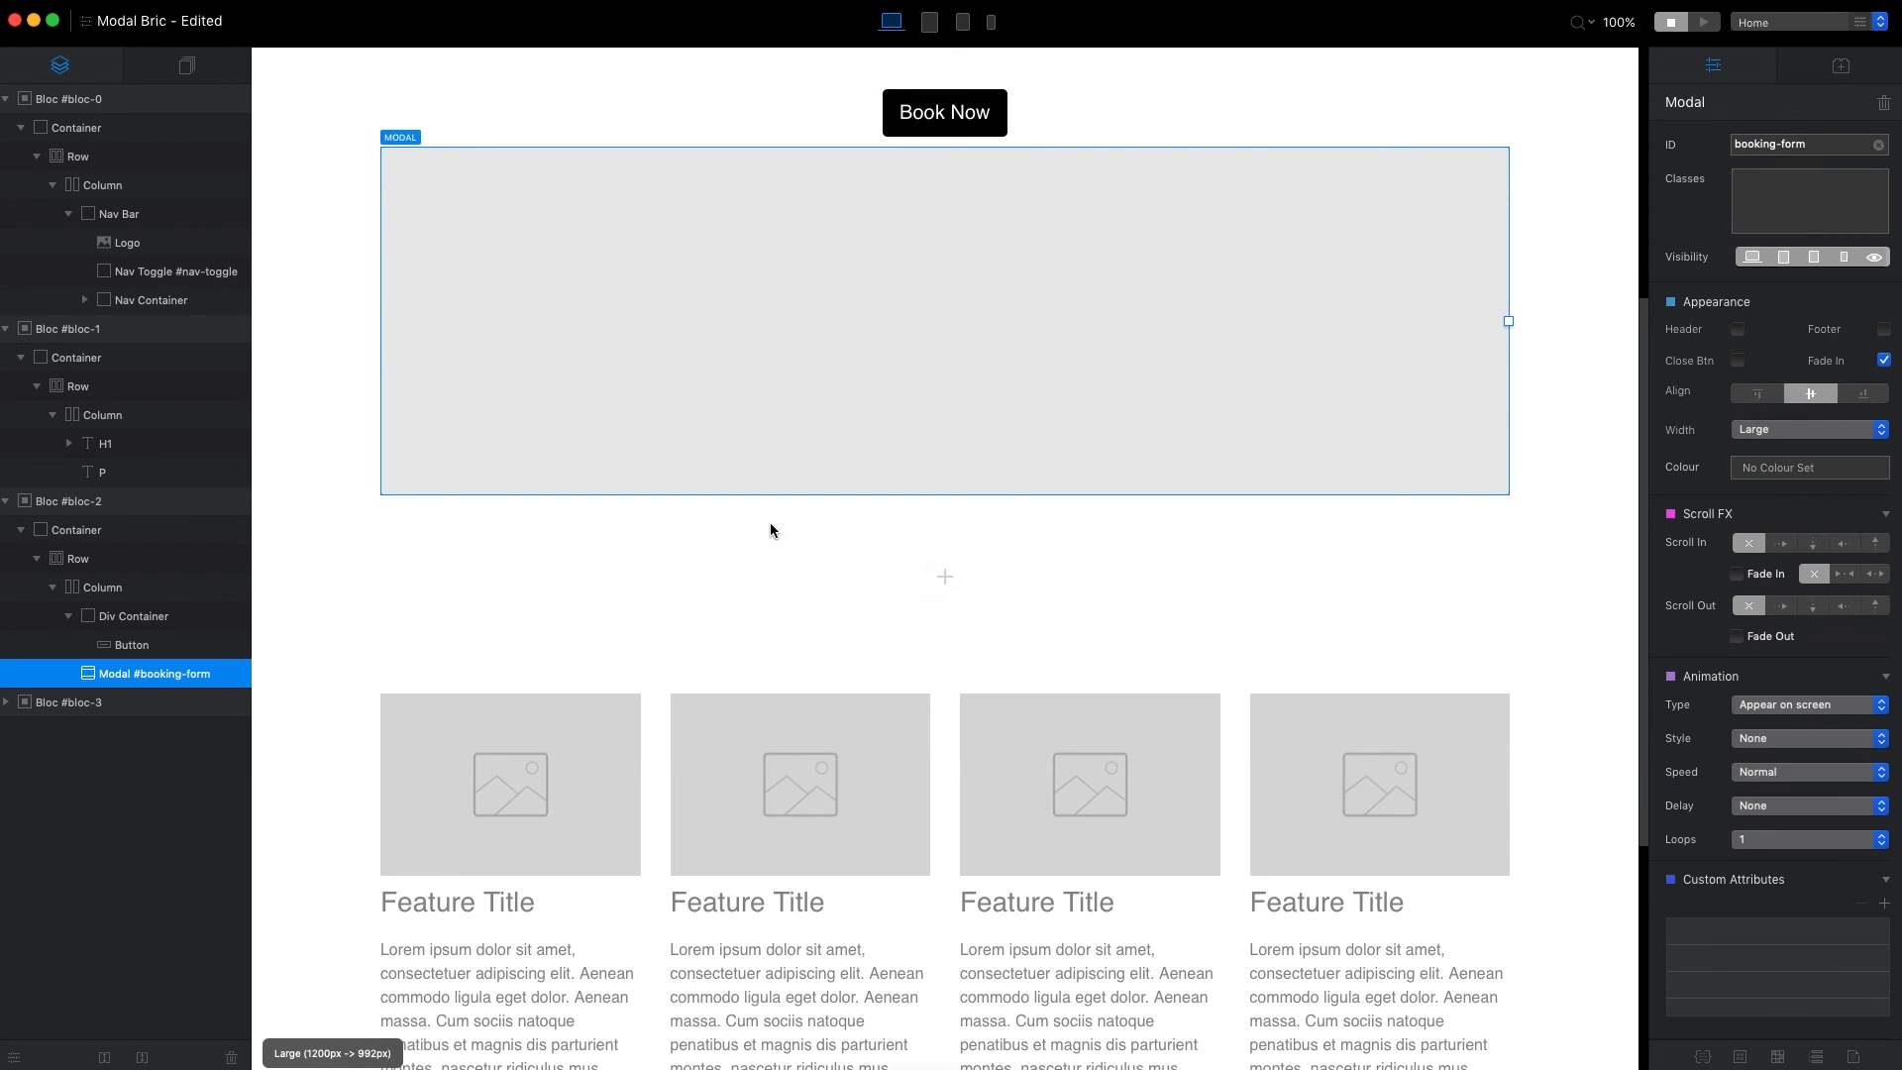
left_click(944, 320)
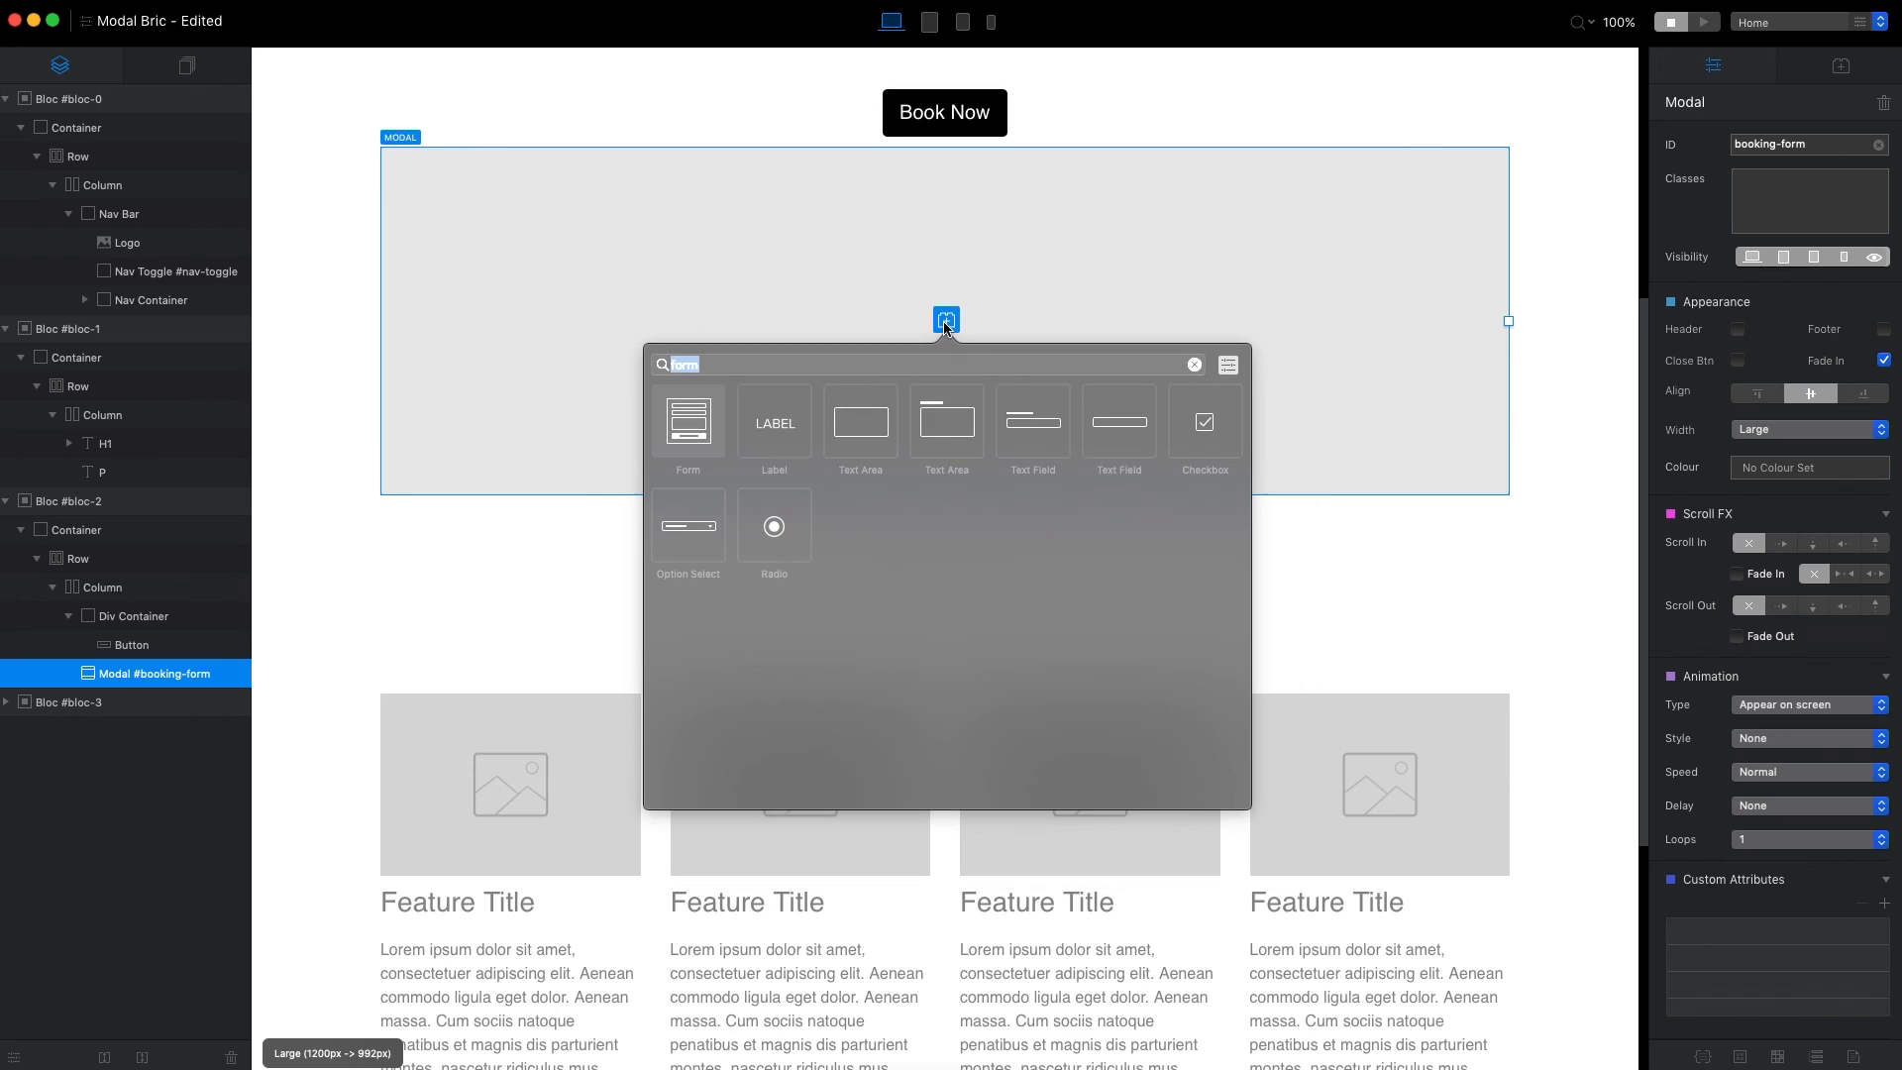
type("video")
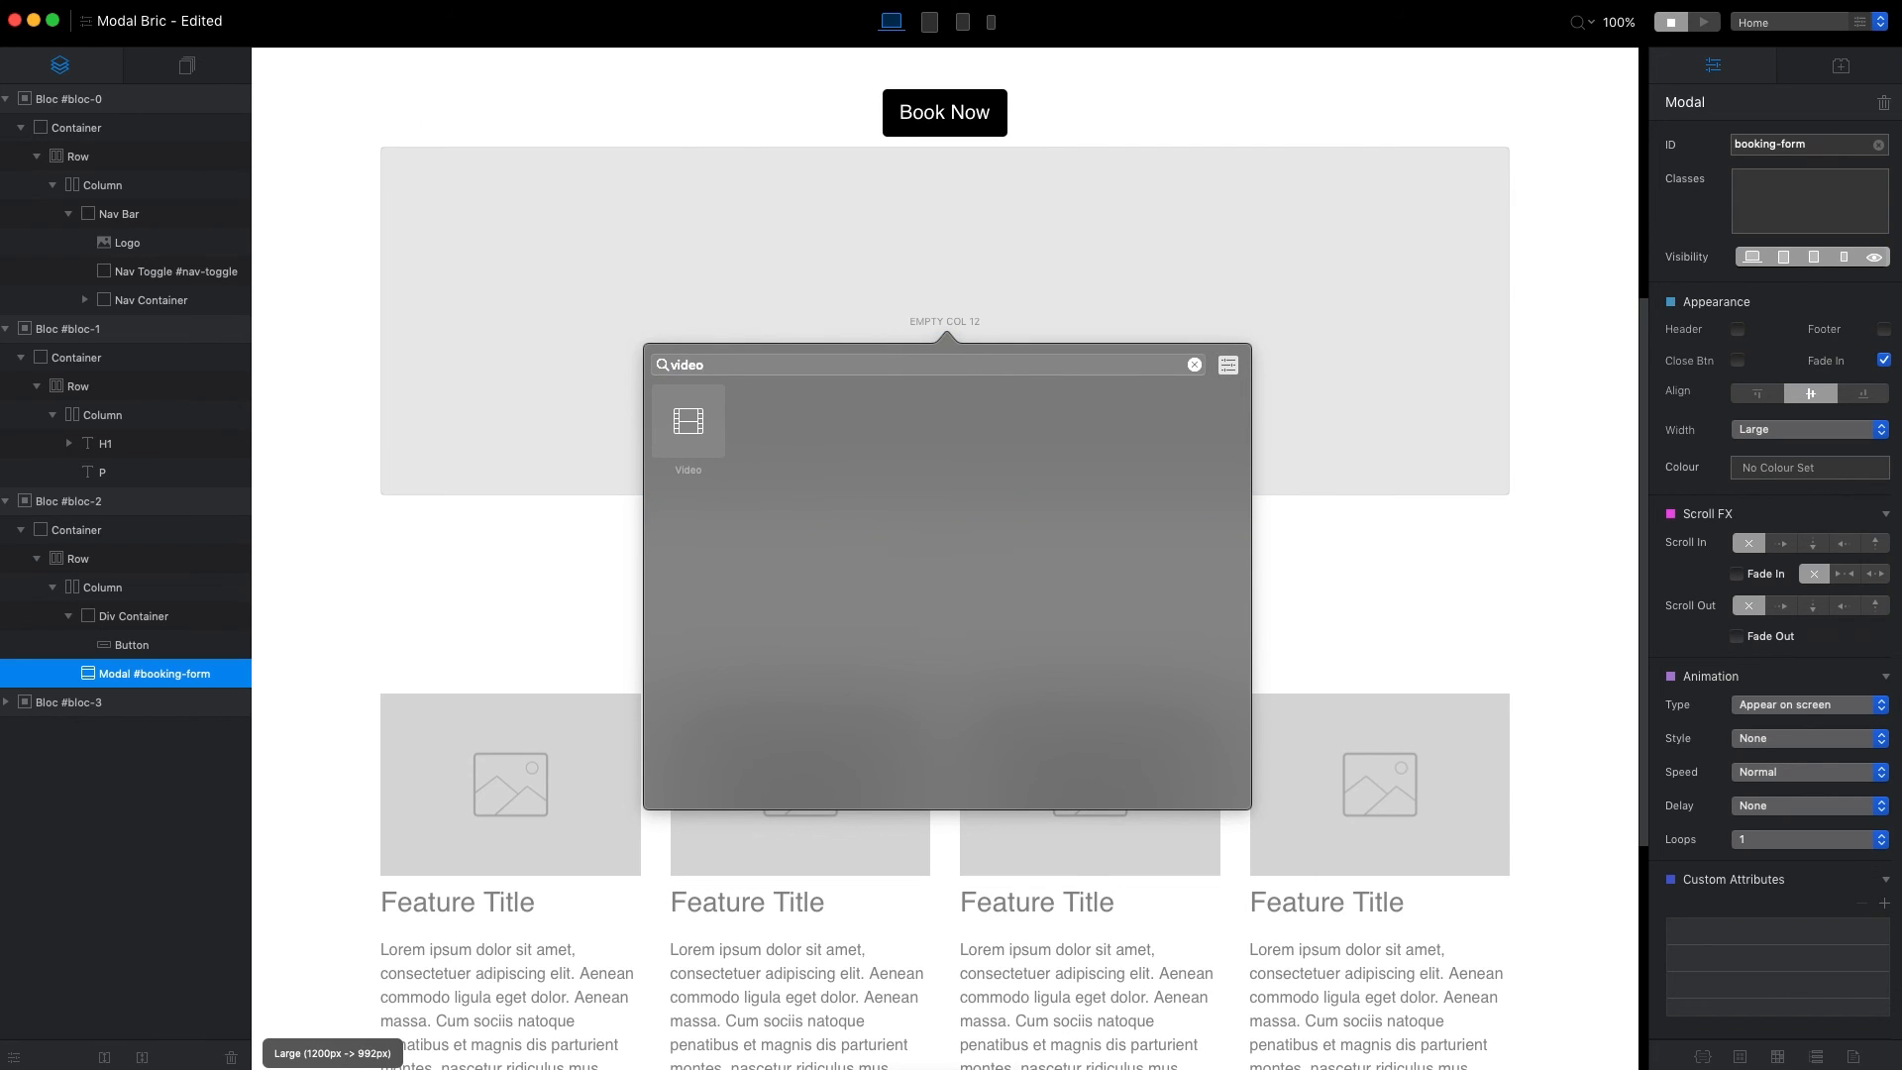
key("Return")
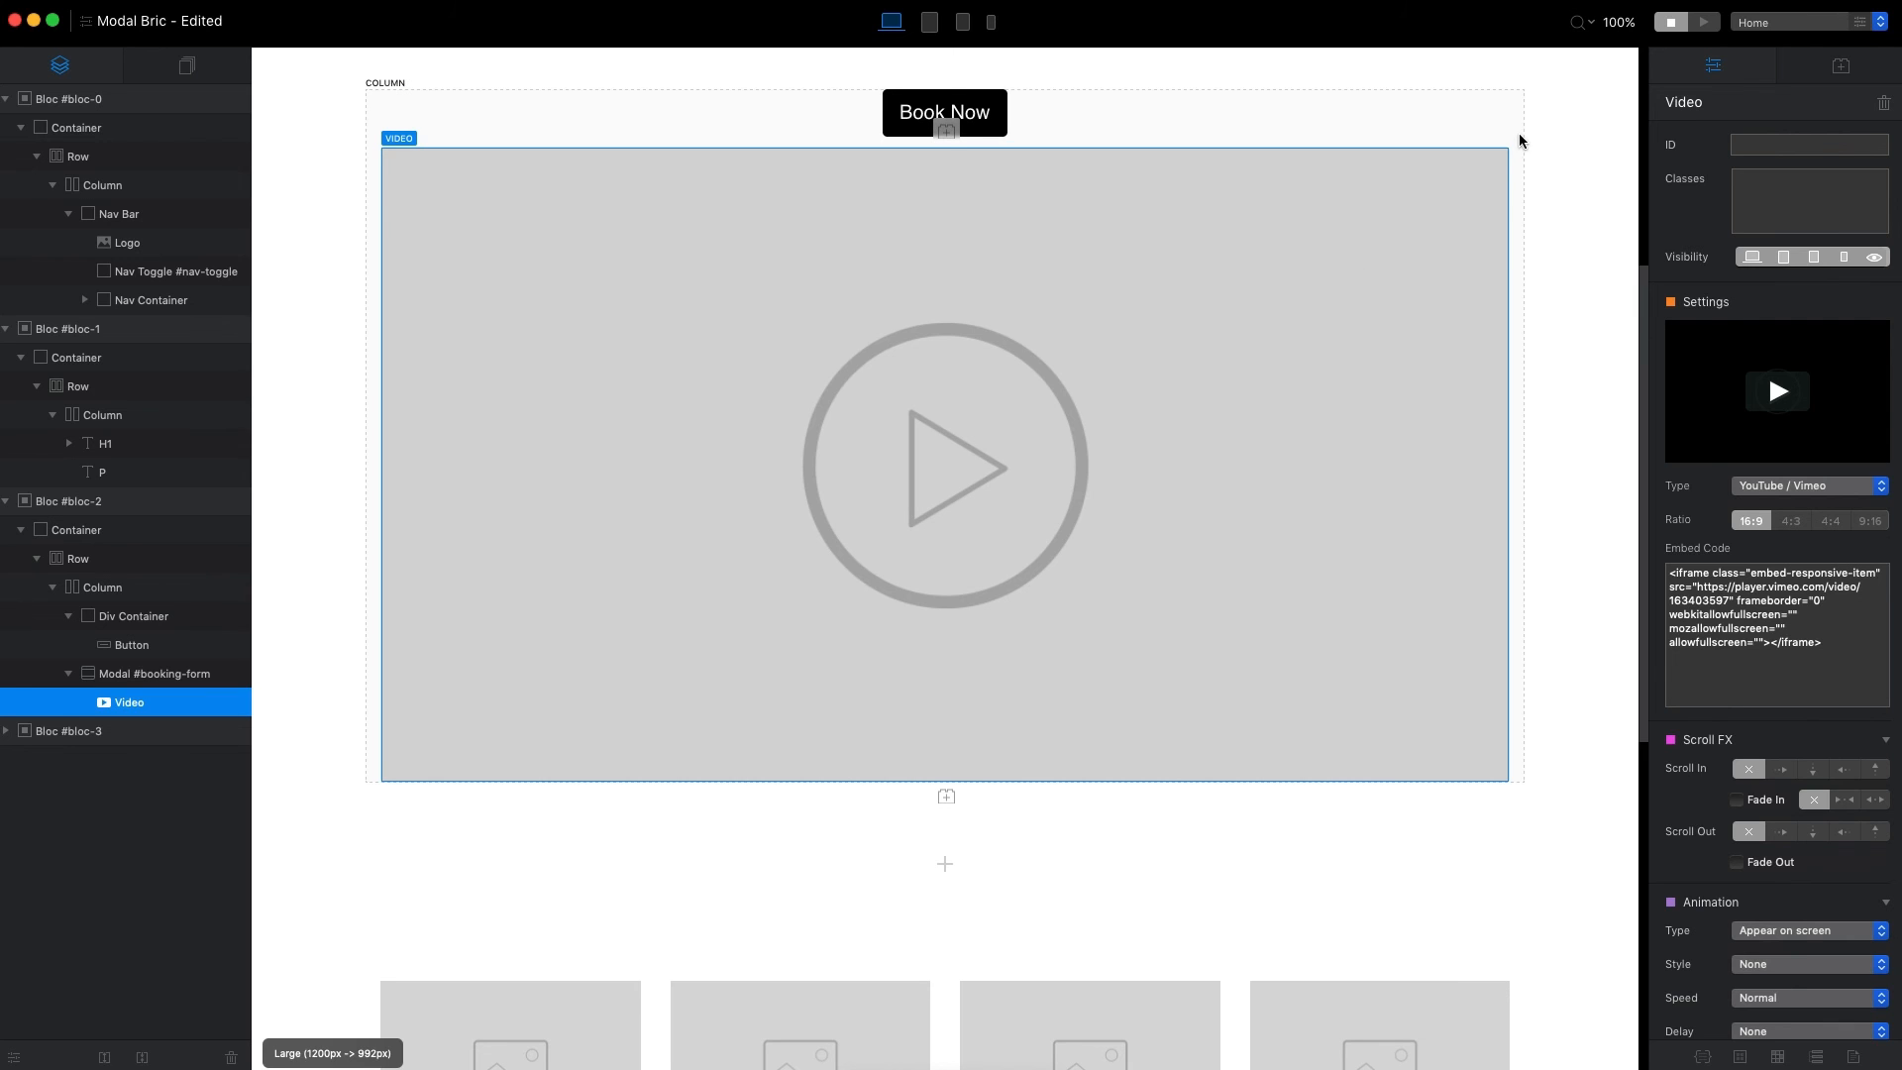
left_click(1711, 26)
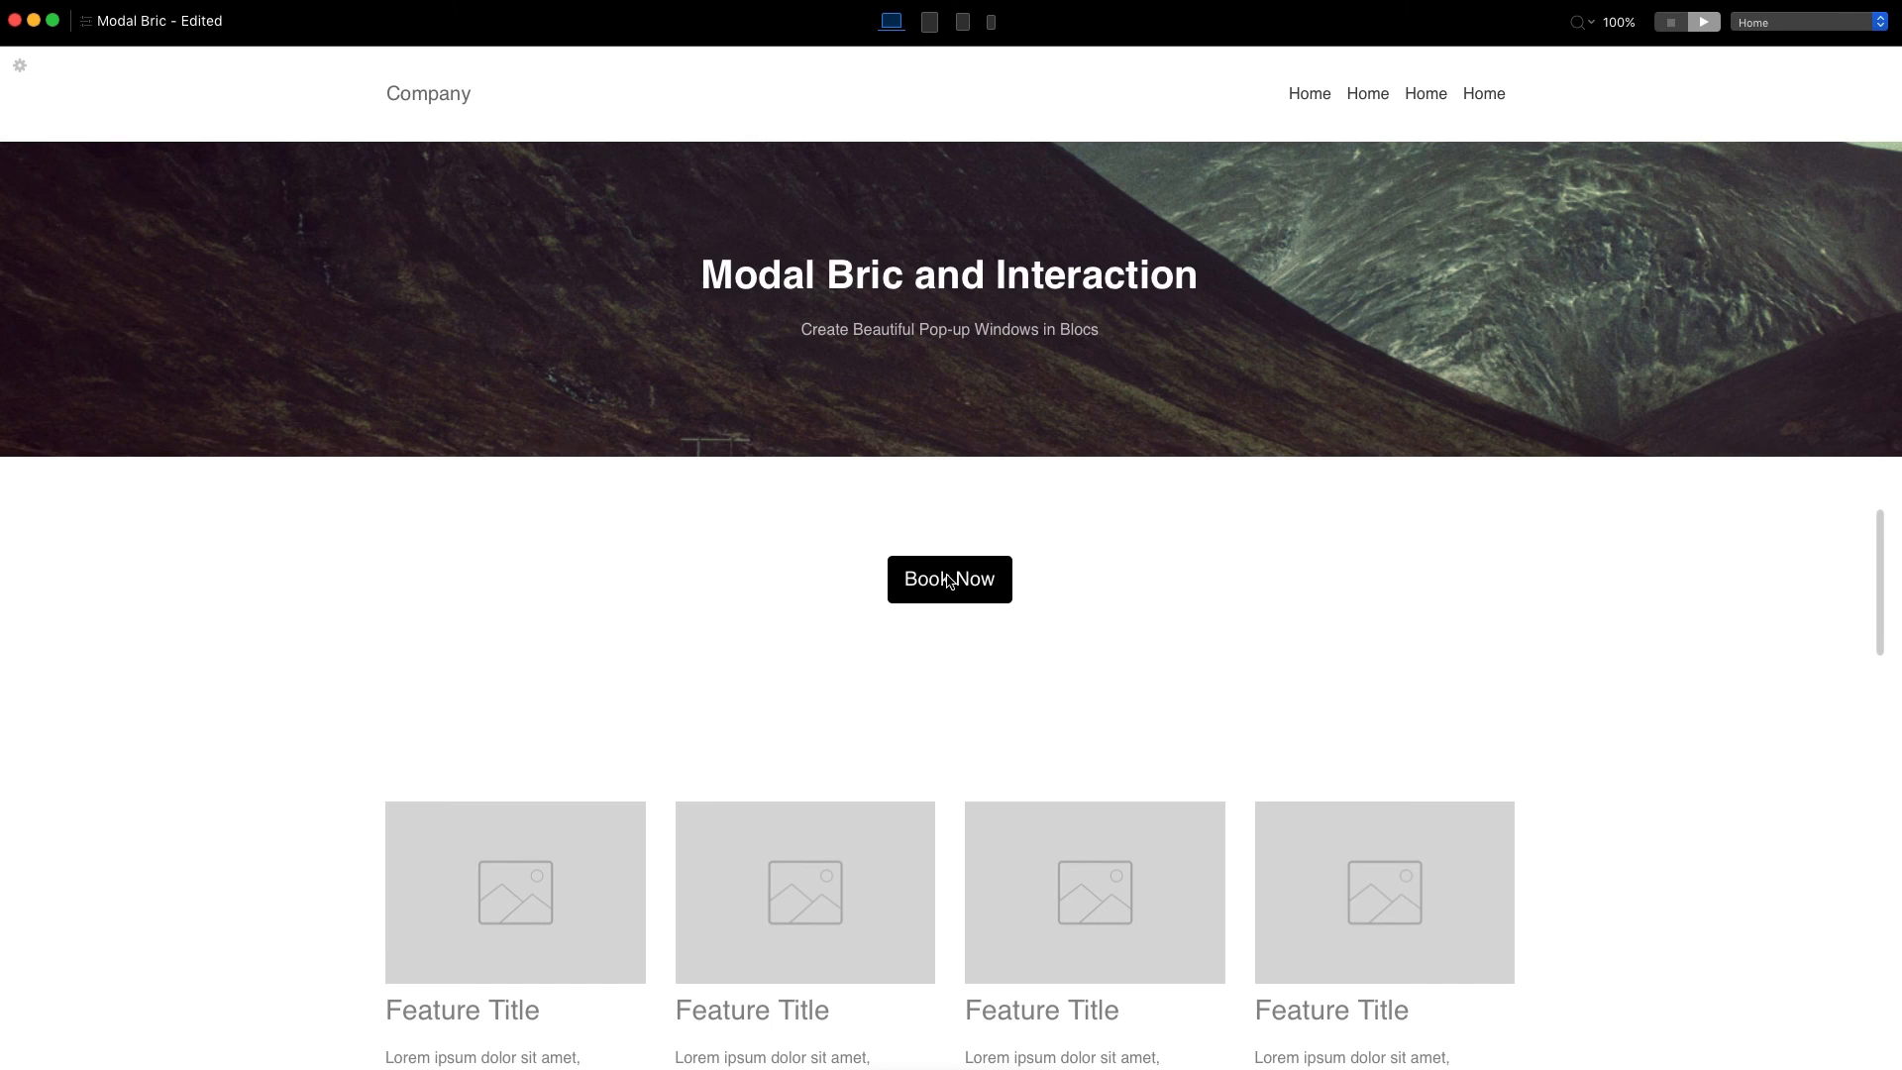
left_click(949, 581)
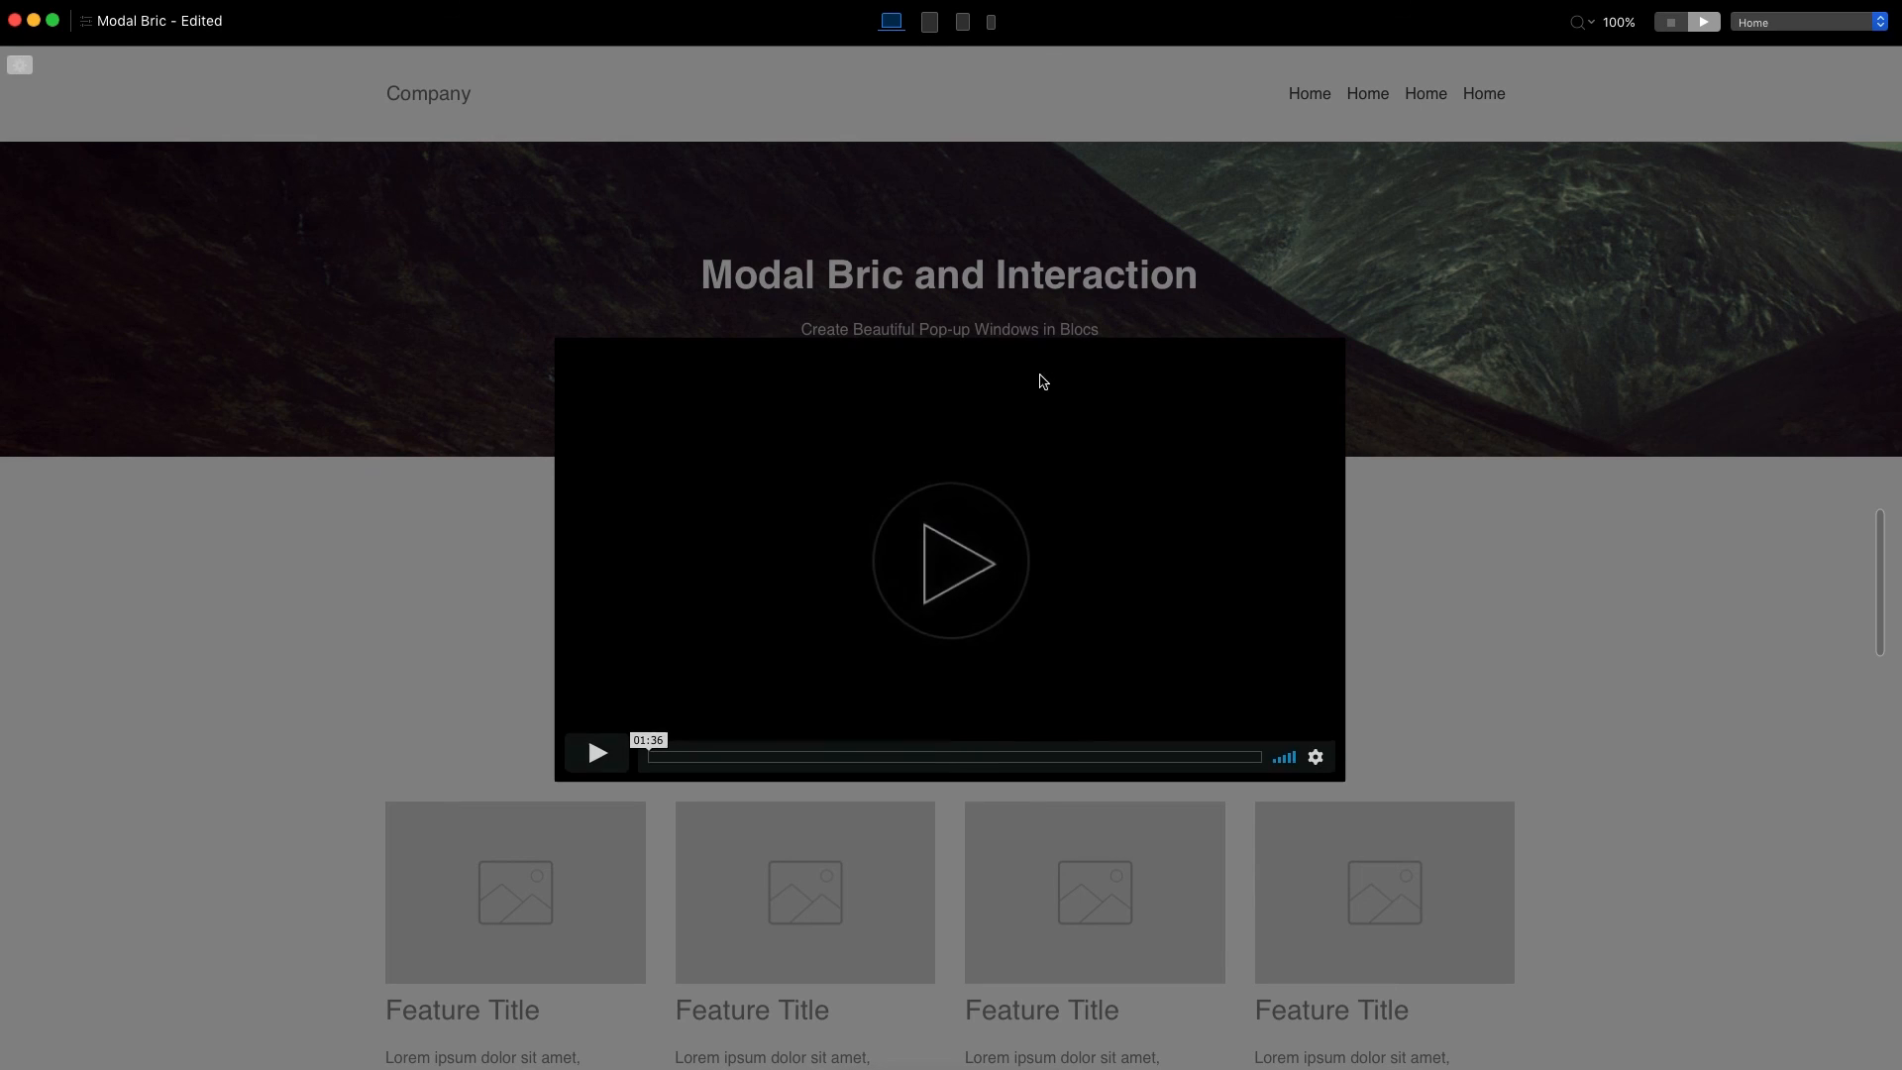